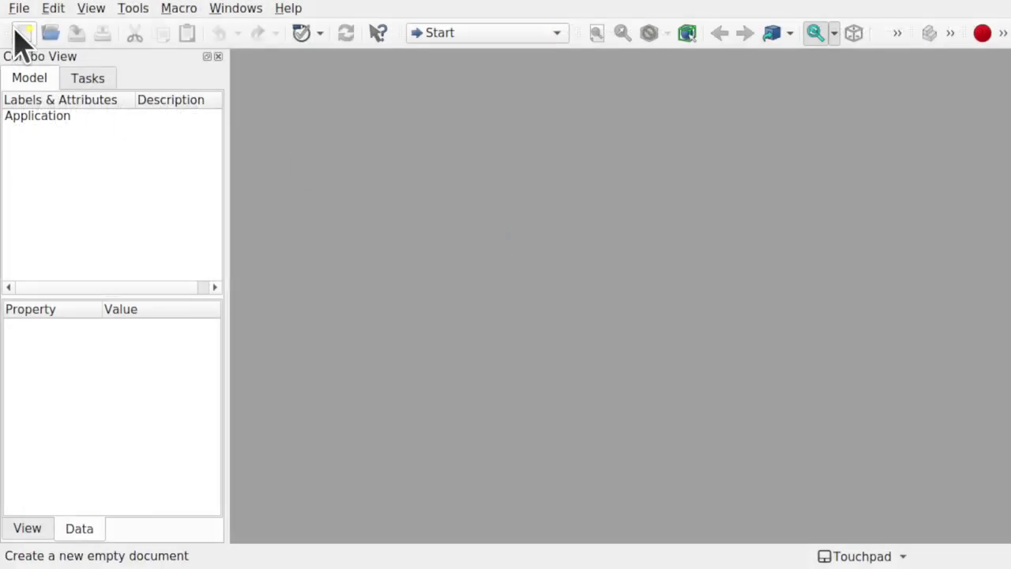
Step: Create a new empty document and switch to the Sketcher workbench
click(23, 35)
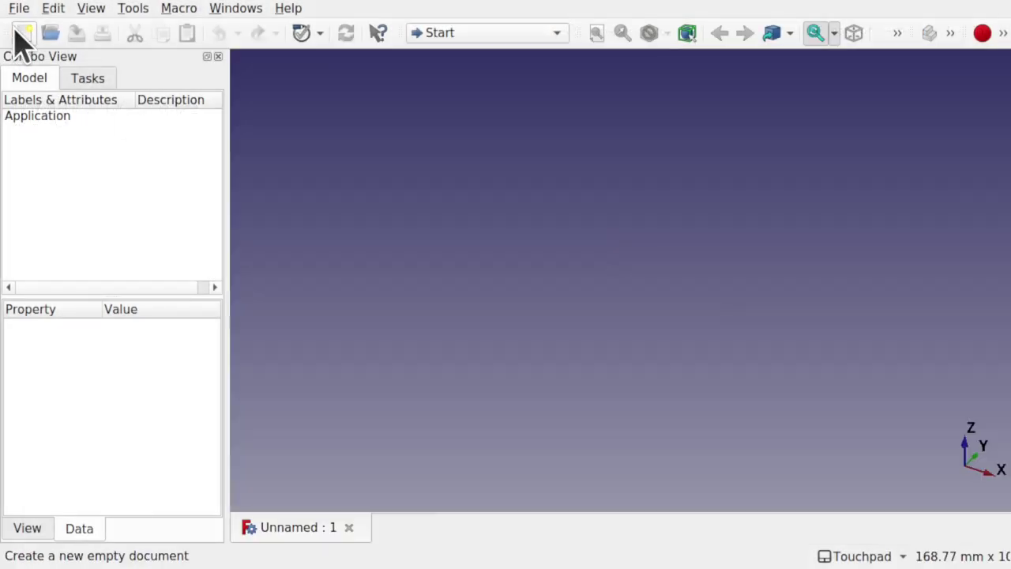
click(457, 35)
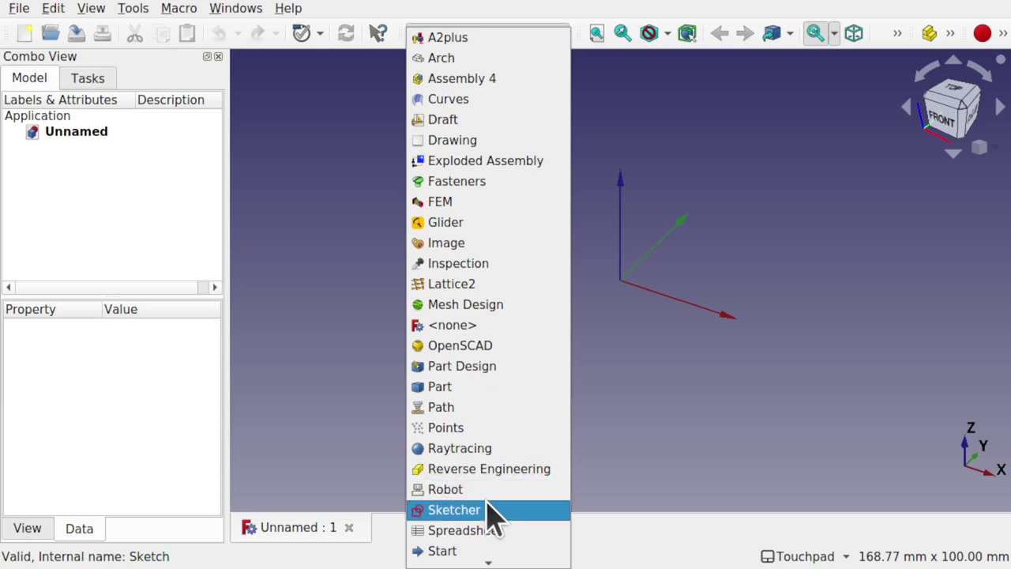
scroll(490, 515, down, 2)
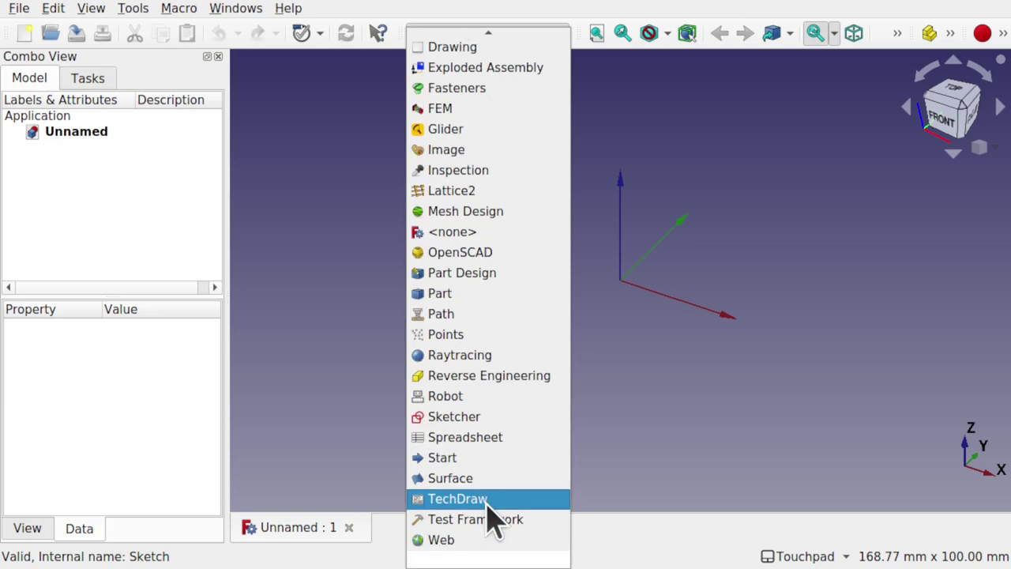
click(478, 425)
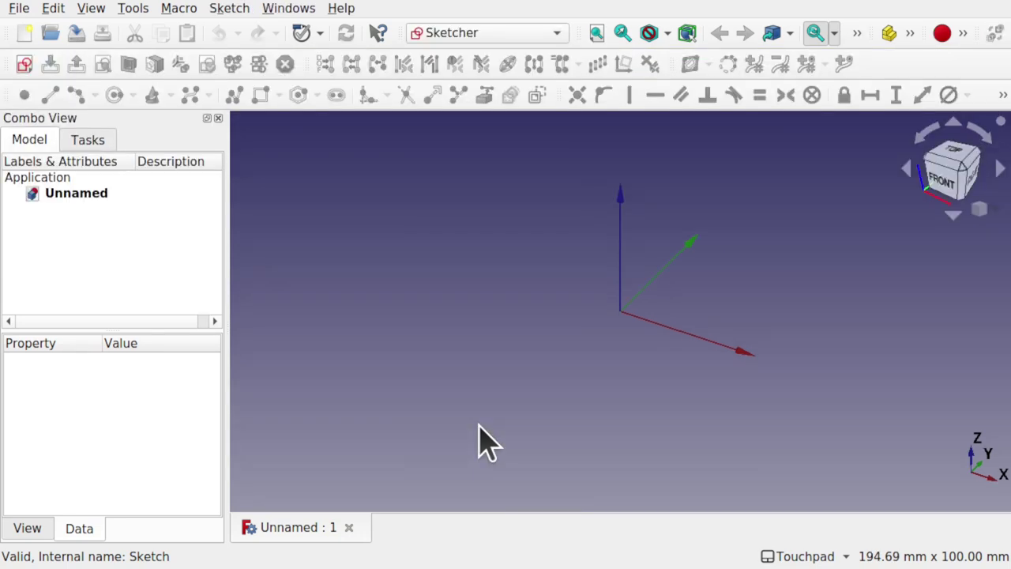
Step: Set the top view and create a new sketch on the XY-Plane with a 0.00 mm offset
click(951, 151)
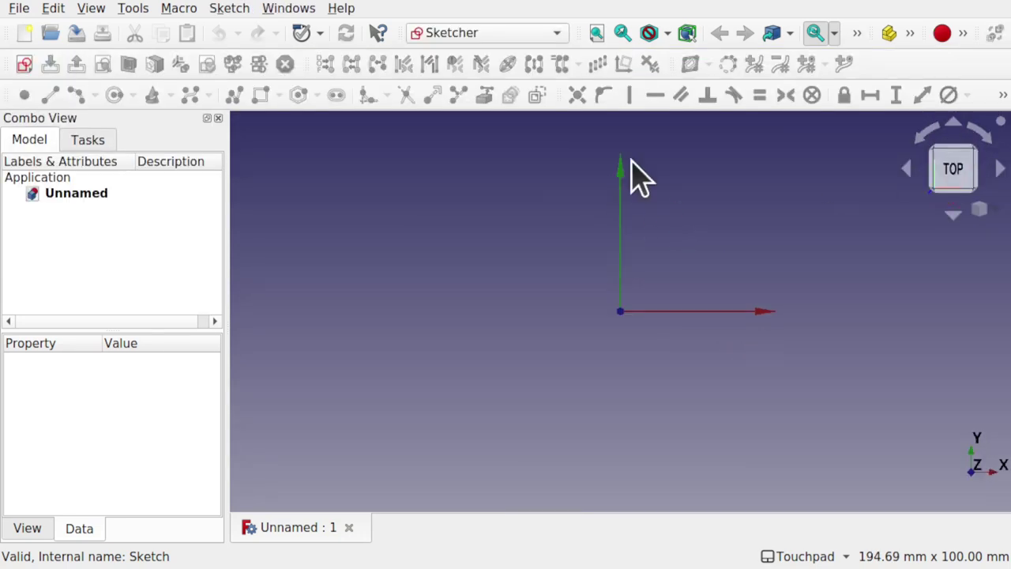
click(24, 64)
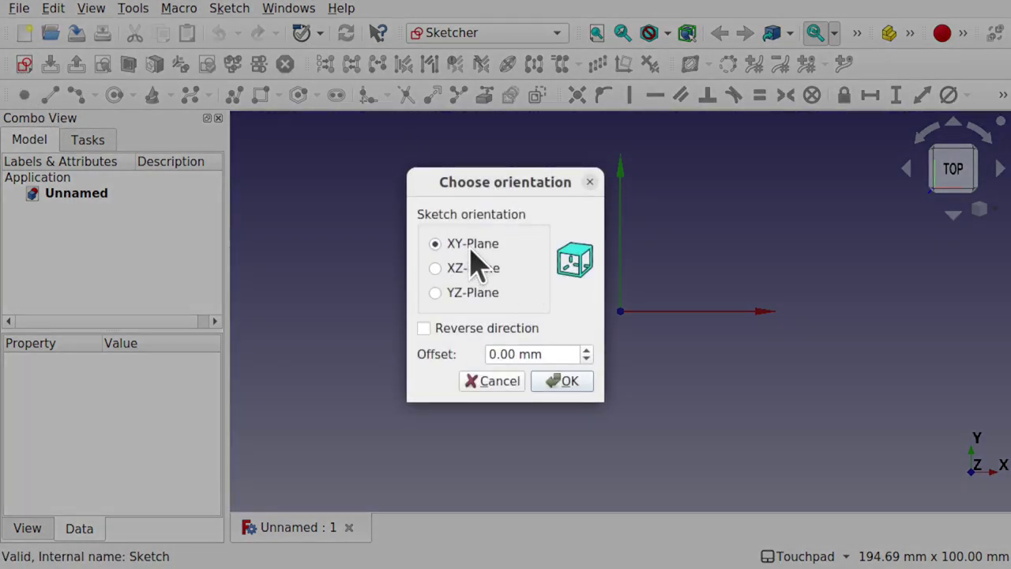
click(564, 380)
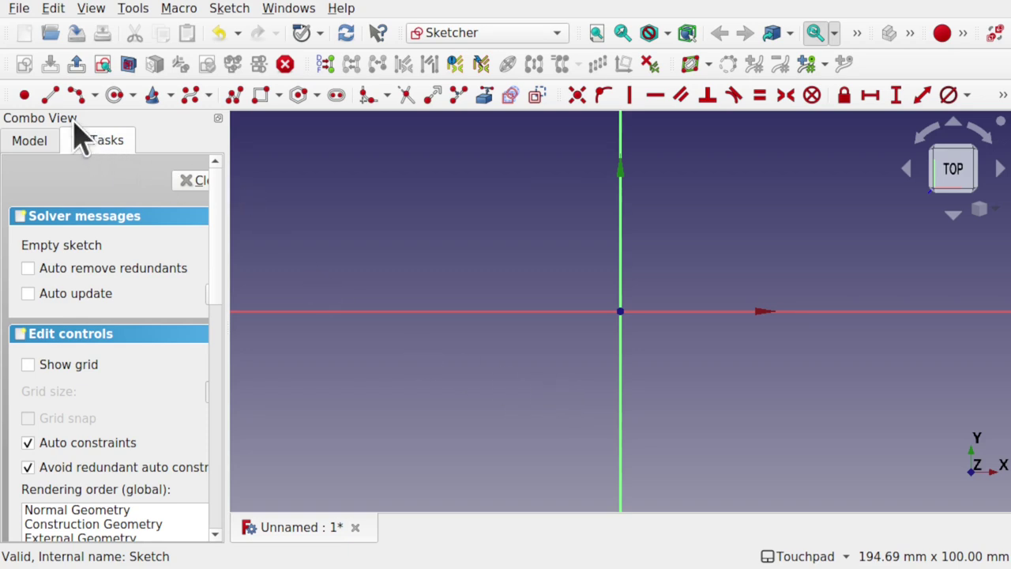
Step: Sketch an arc of about 19 mm radius across the negative X axis, bulging outward, with end points near X = -78 mm
click(75, 96)
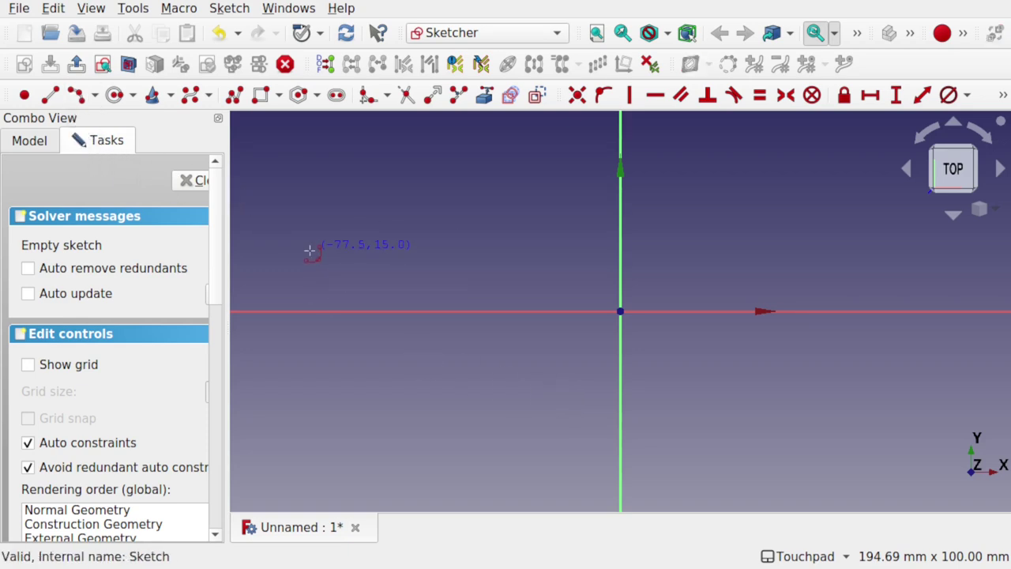
click(309, 307)
click(310, 365)
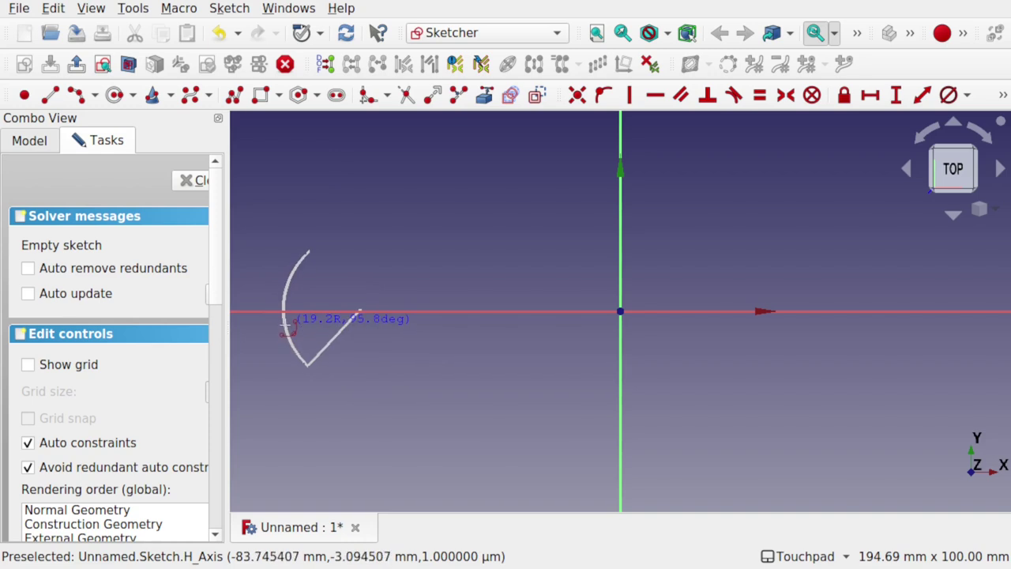
click(309, 251)
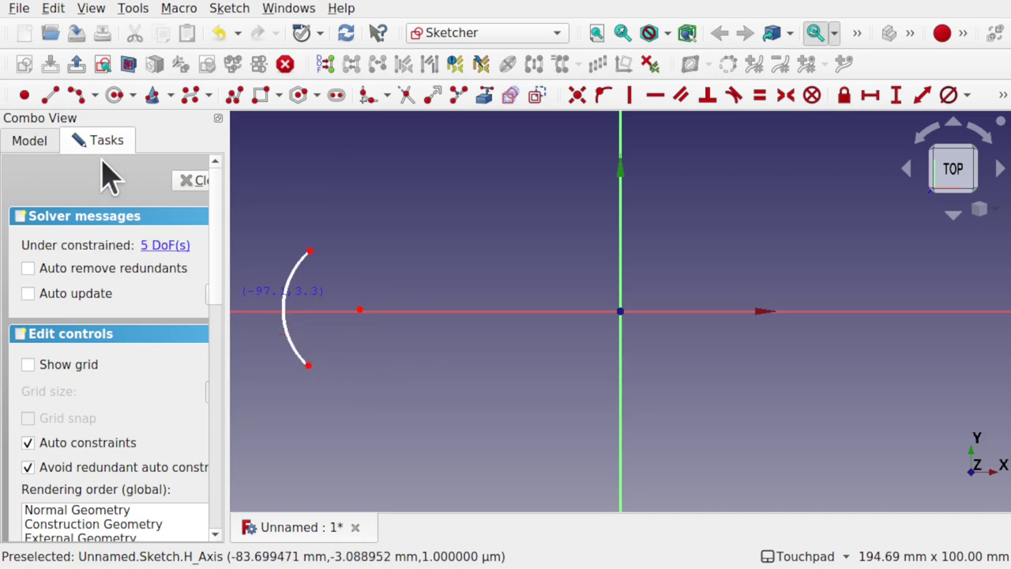
Step: Sketch two arcs by end points and rim point, above and below the X axis, meeting on it about 57 mm from the origin
click(94, 97)
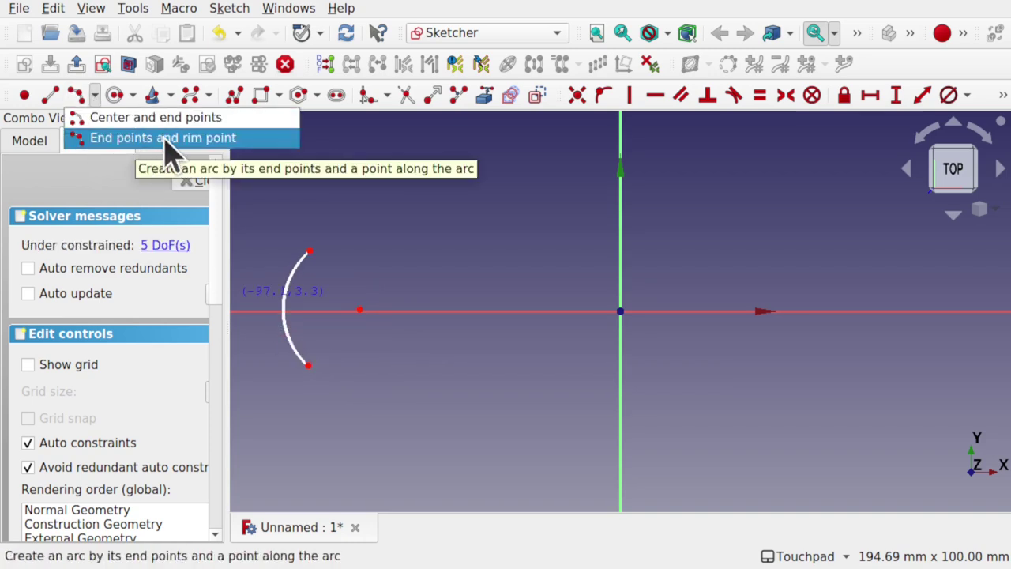
click(440, 268)
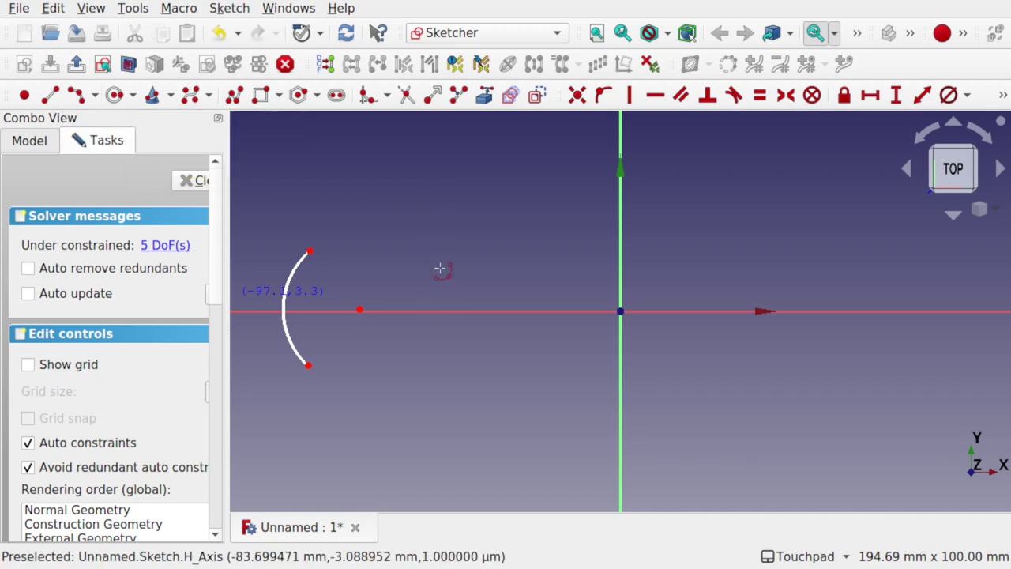
click(821, 272)
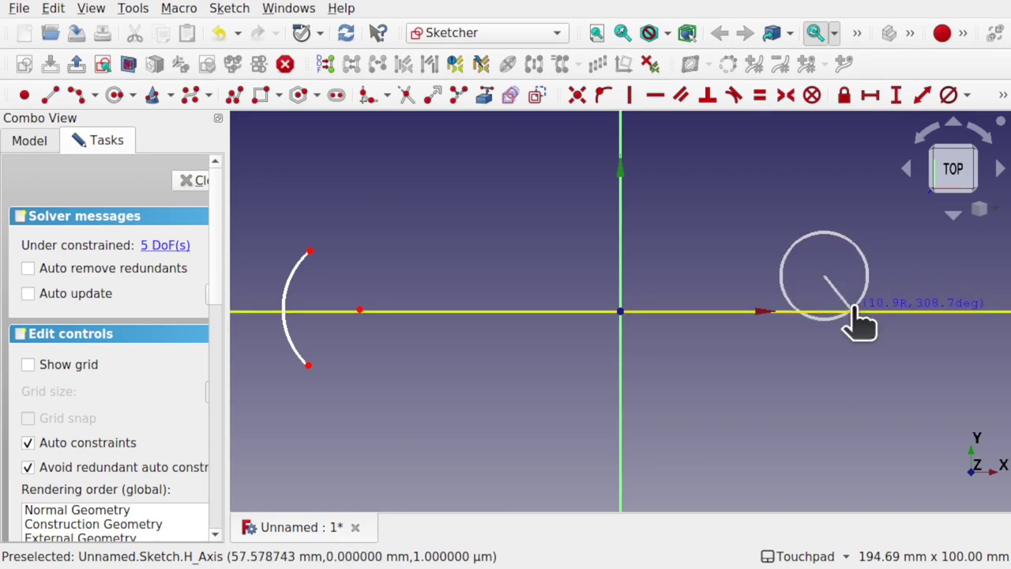
click(855, 309)
click(851, 309)
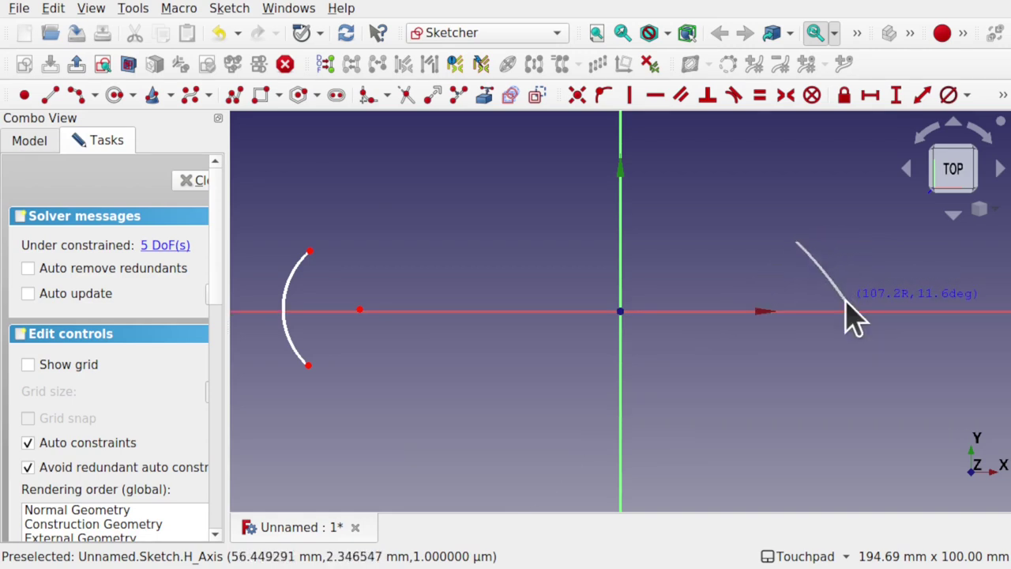
click(854, 310)
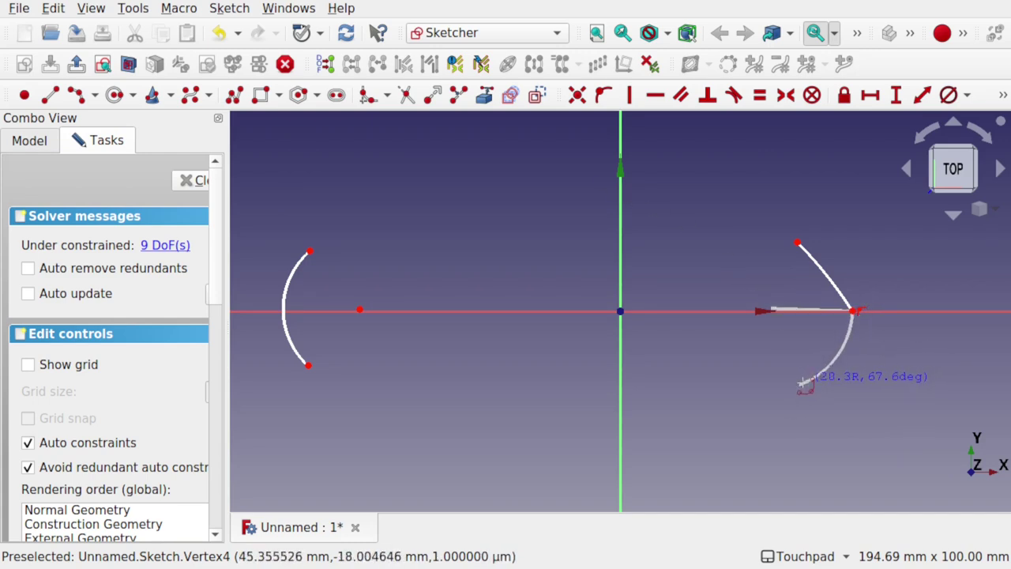
click(799, 384)
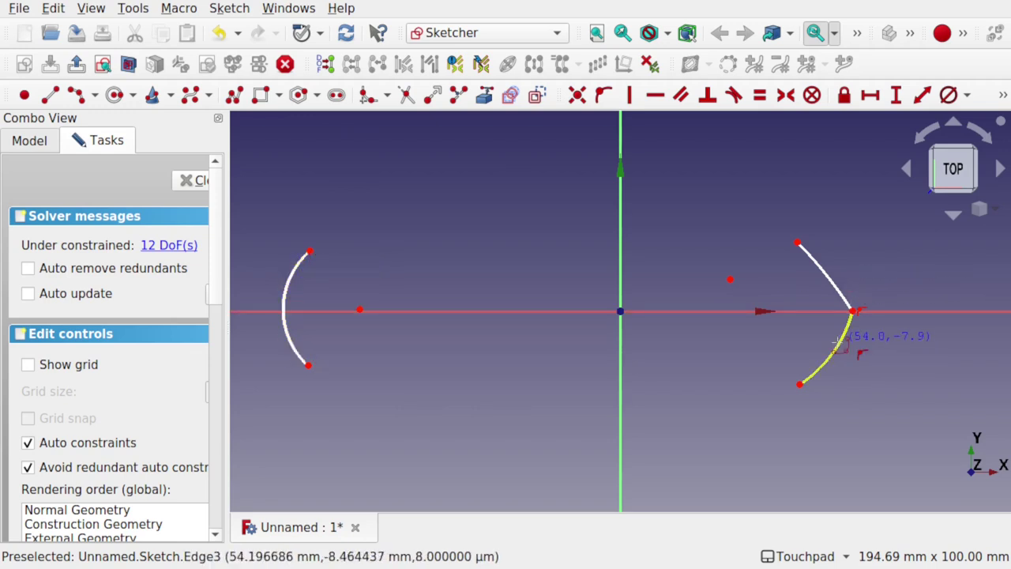
key(Escape)
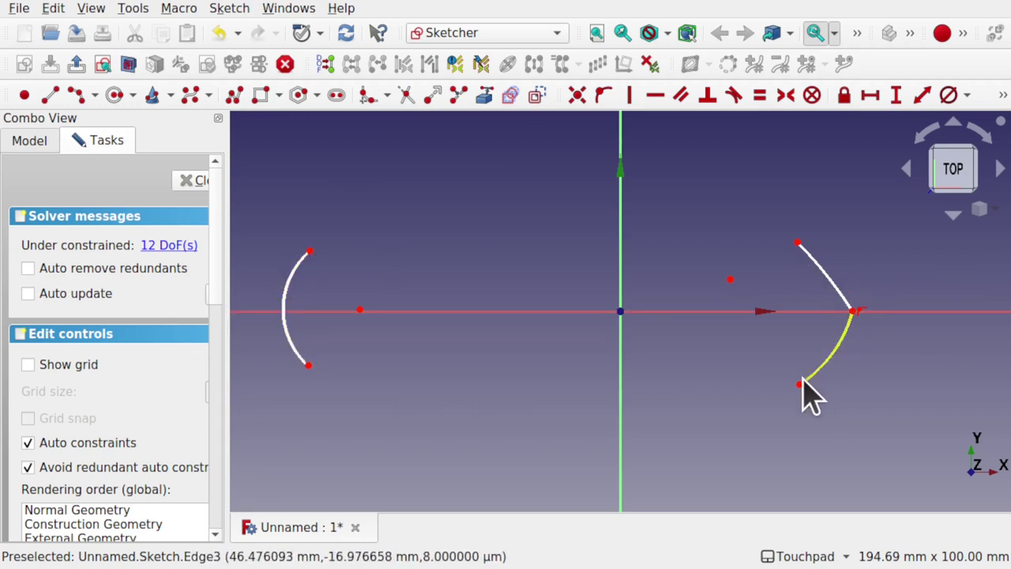
Step: Reposition the centres of the two right-hand arcs to round their shape, and constrain the centres symmetric about the horizontal axis
scroll(799, 385, down, 5)
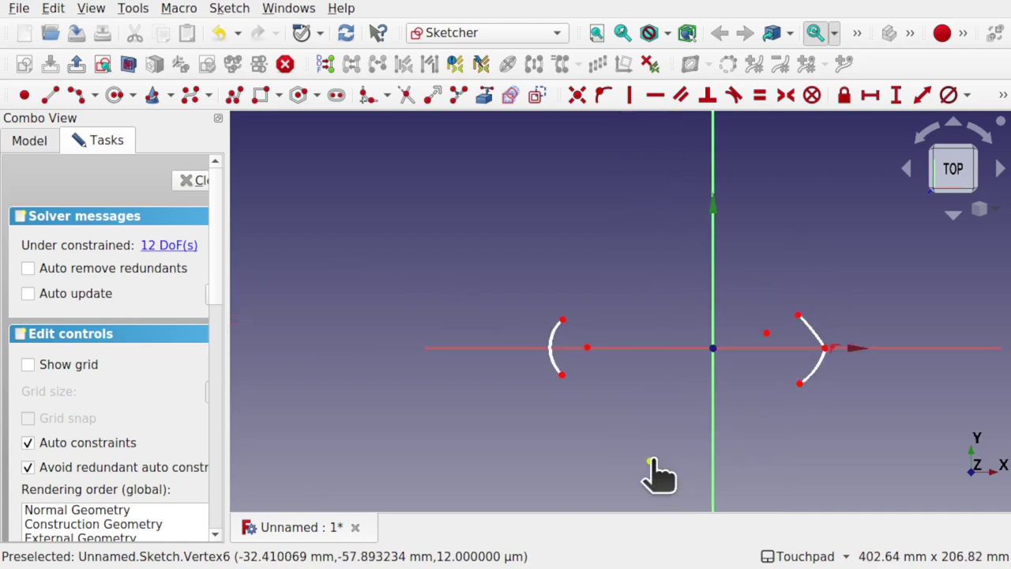
drag(650, 461, 787, 370)
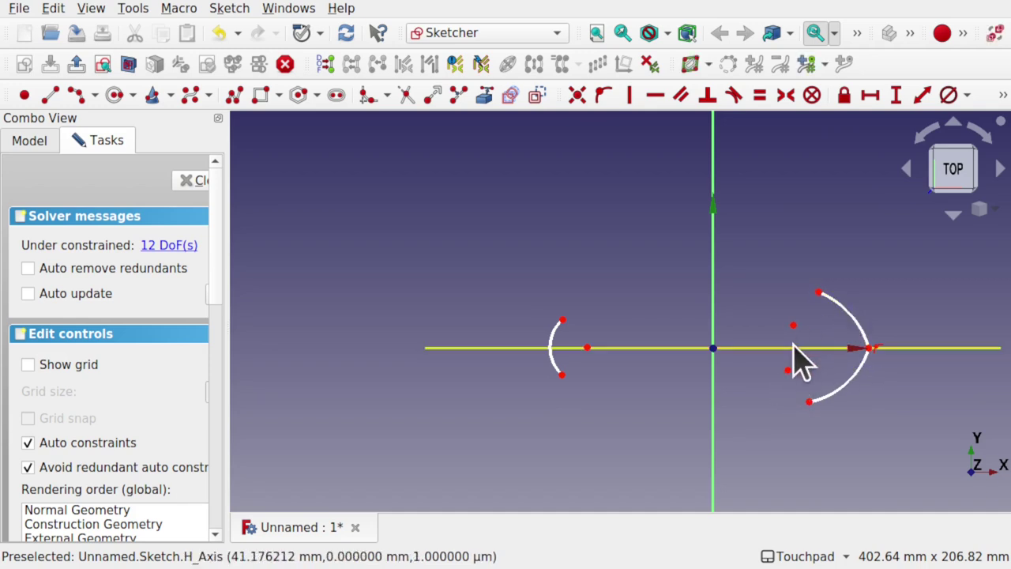
drag(795, 327, 780, 315)
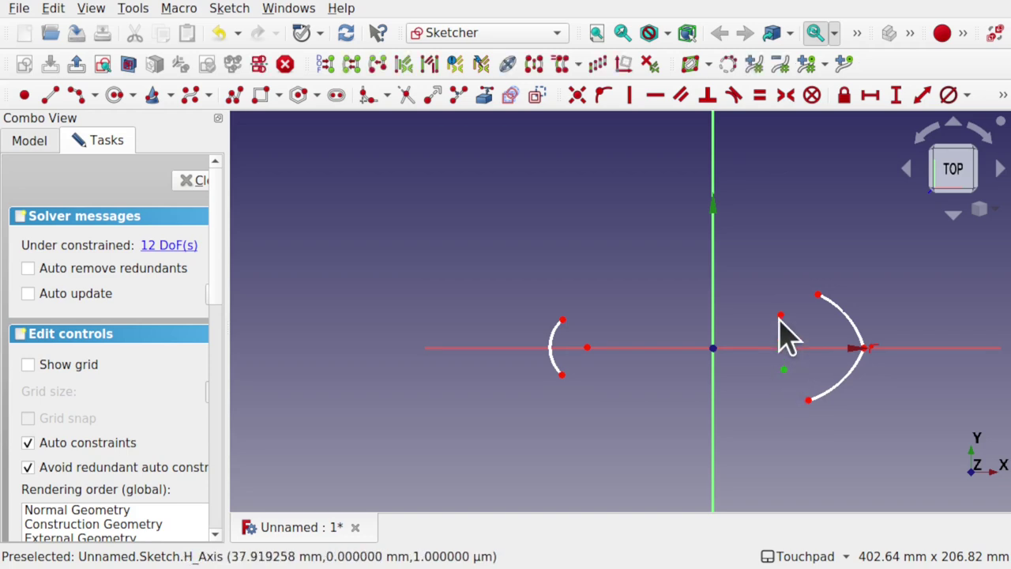
click(755, 342)
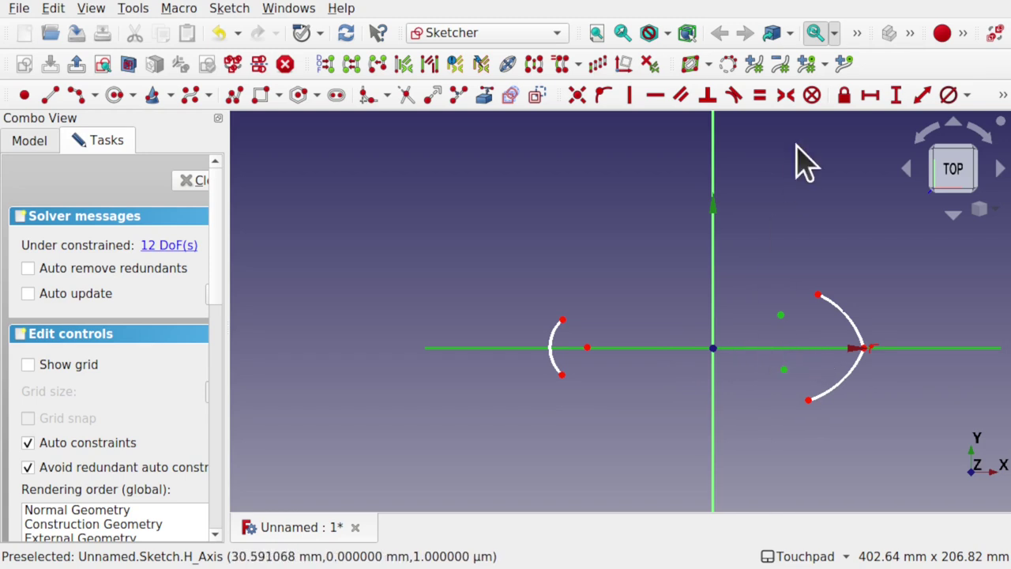
click(786, 95)
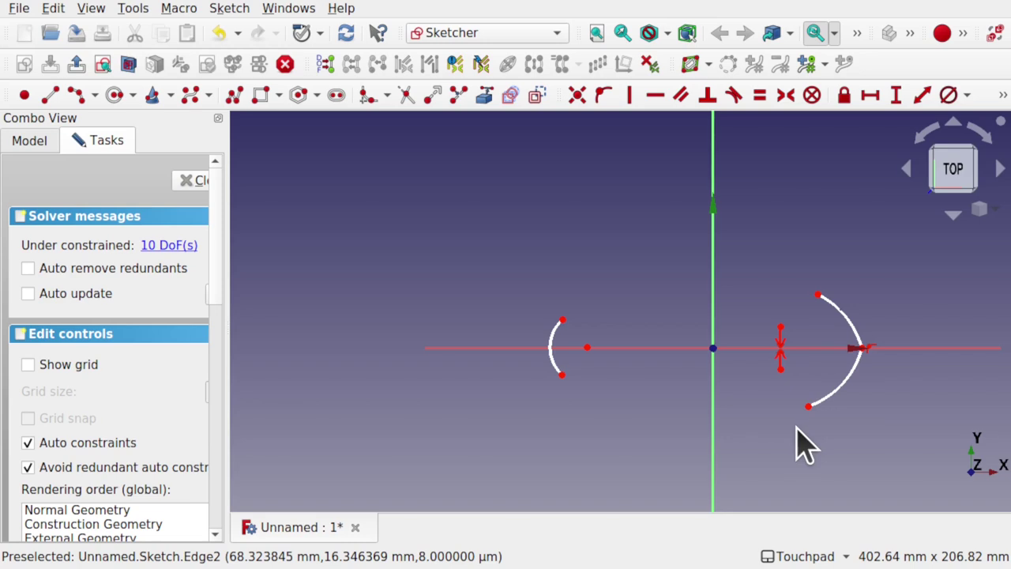
Step: Move the left arc's centre point slightly off the horizontal axis and constrain it onto that axis with a point-on-object constraint
click(586, 348)
mouse_move(586, 346)
mouse_down()
mouse_move(579, 327)
mouse_move(586, 334)
mouse_up()
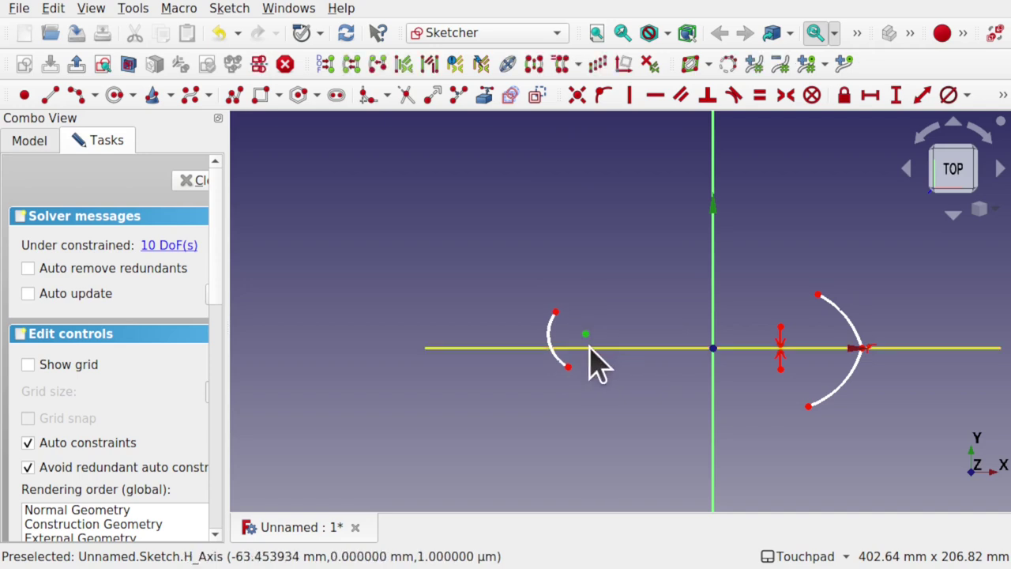
click(588, 347)
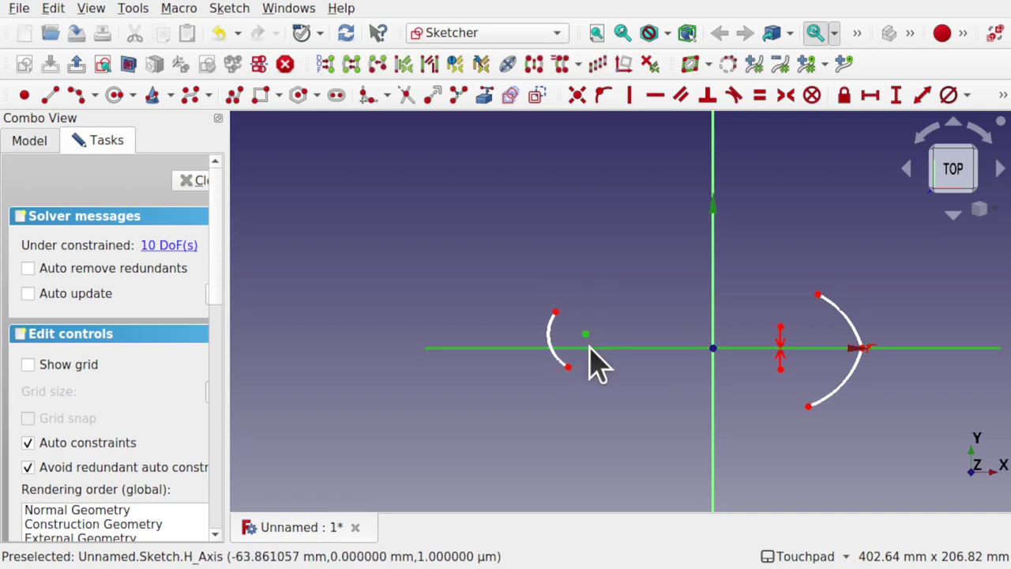
click(598, 97)
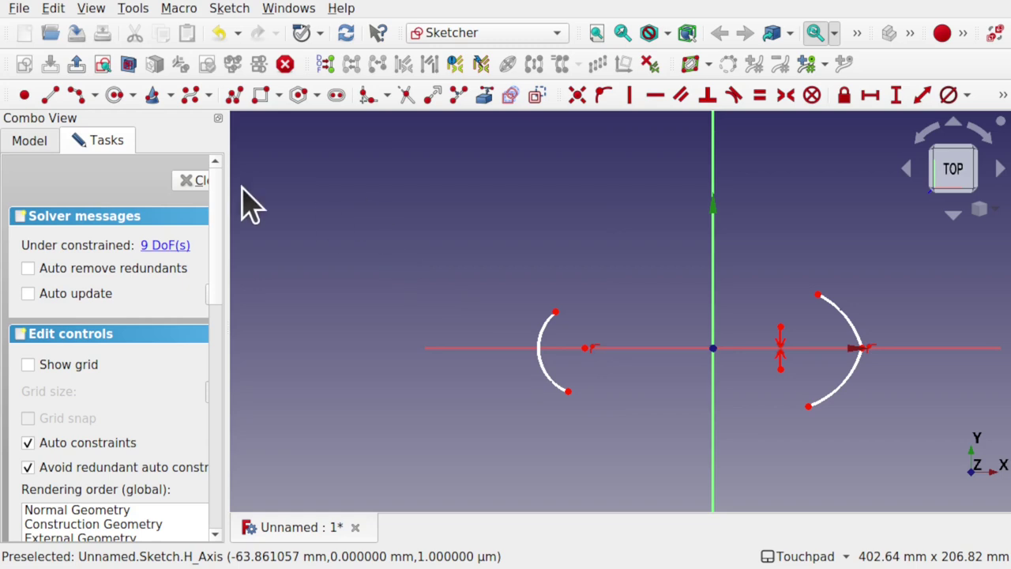
Step: Close the outline between the left and right arc end points with an upper arc of about 418 mm radius and a shallow lower arc
click(77, 95)
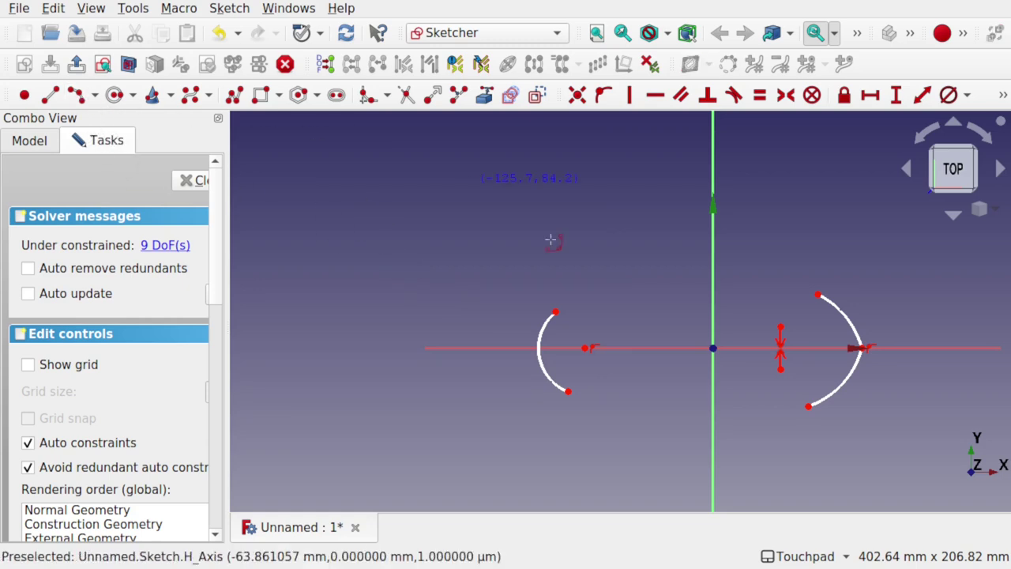
click(556, 313)
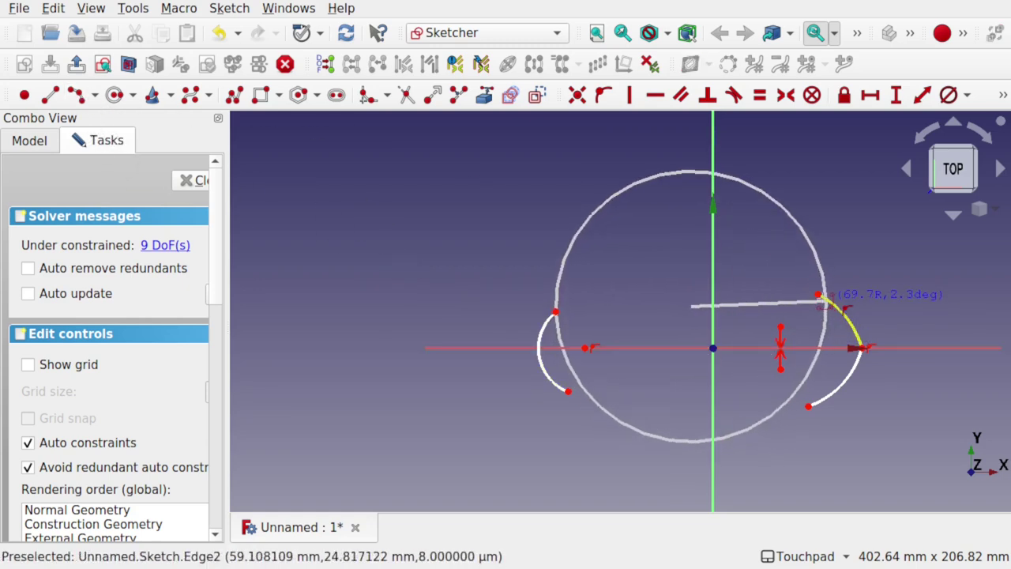
click(818, 293)
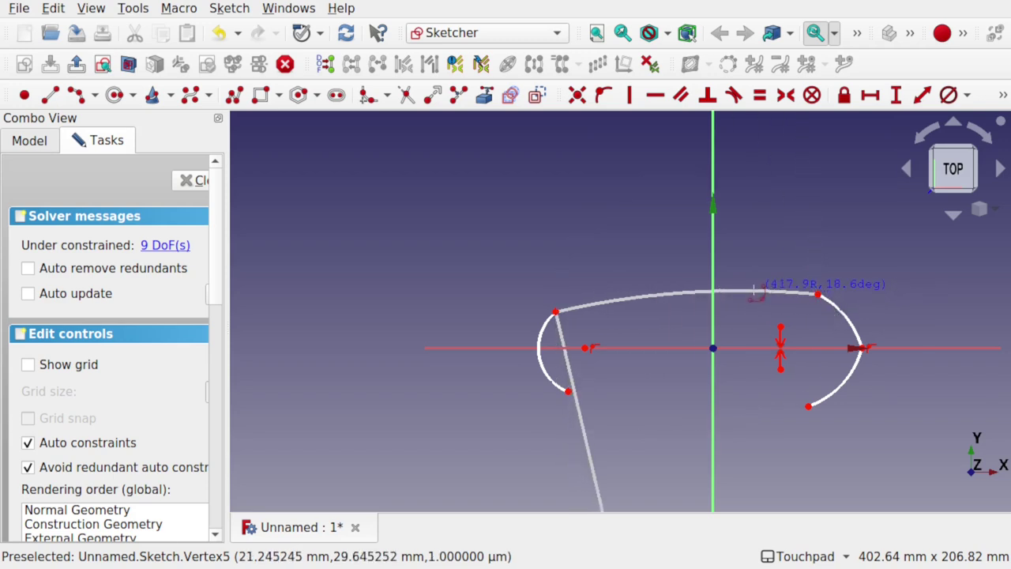
click(756, 292)
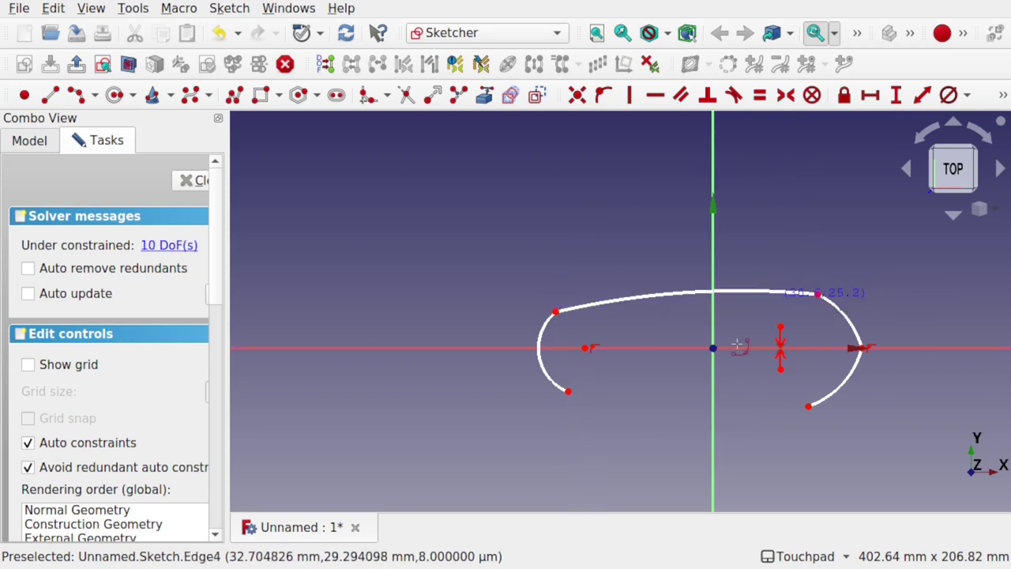
click(568, 390)
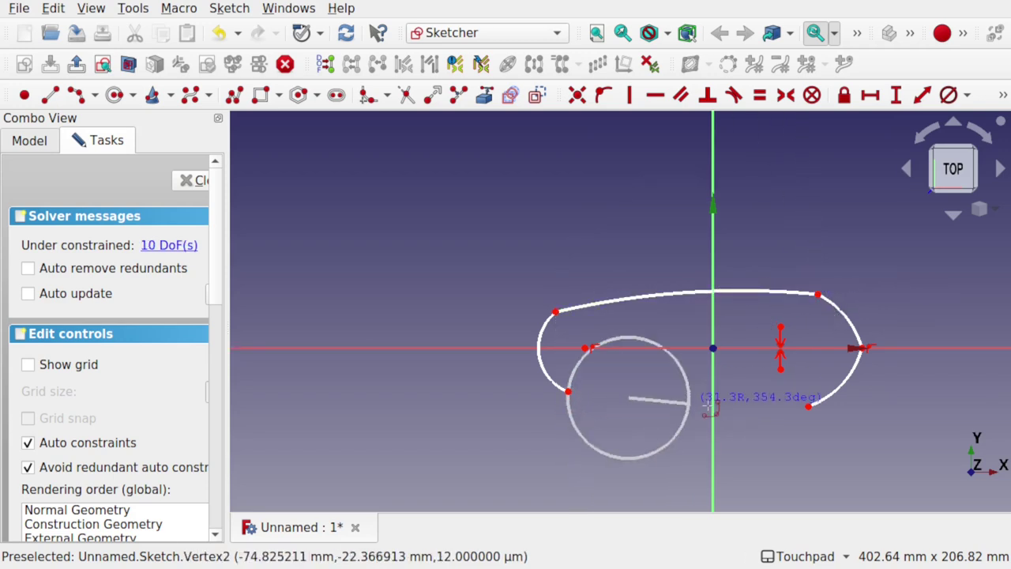
click(808, 407)
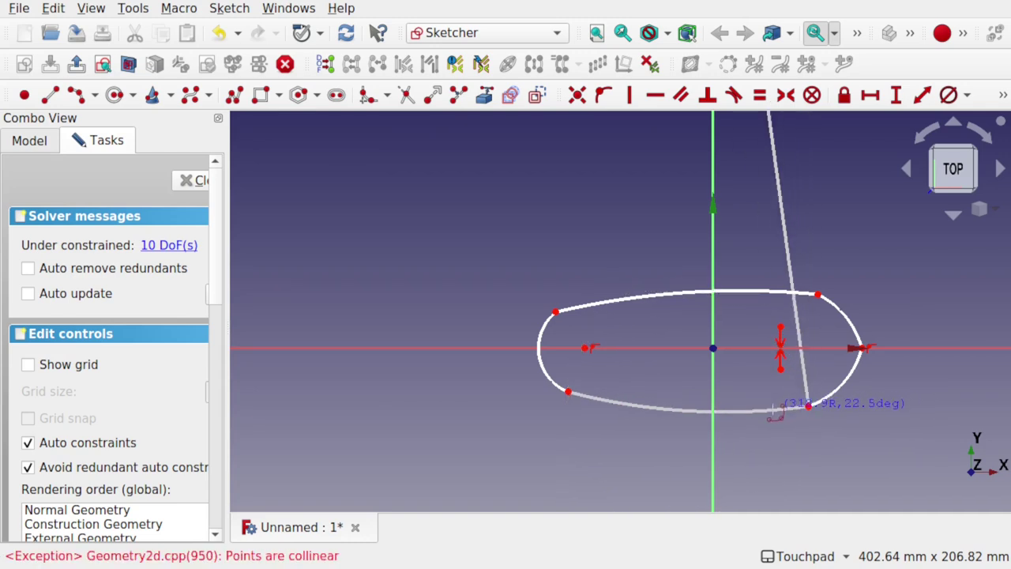
click(776, 411)
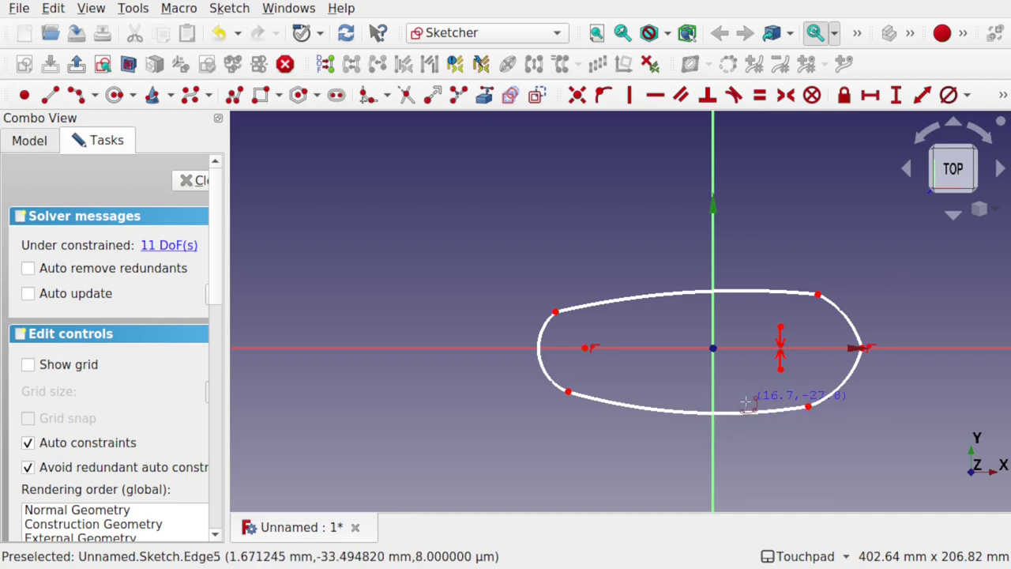
Step: Align the left arc's upper and lower end points with a vertical constraint
mouse_move(745, 402)
middle_down()
mouse_move(623, 401)
mouse_move(661, 429)
middle_up()
scroll(628, 406, up, 4)
scroll(627, 404, down, 1)
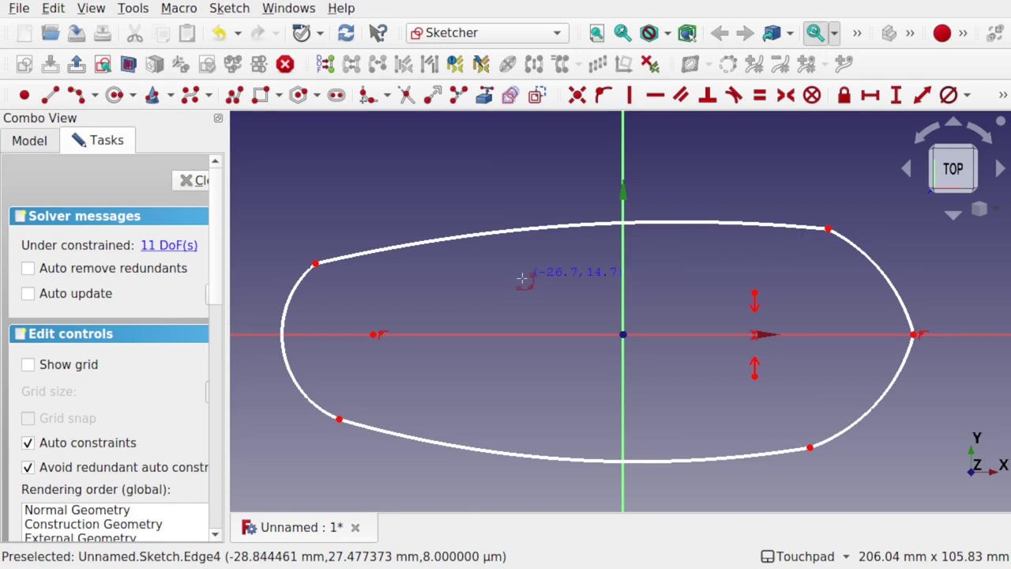
click(315, 264)
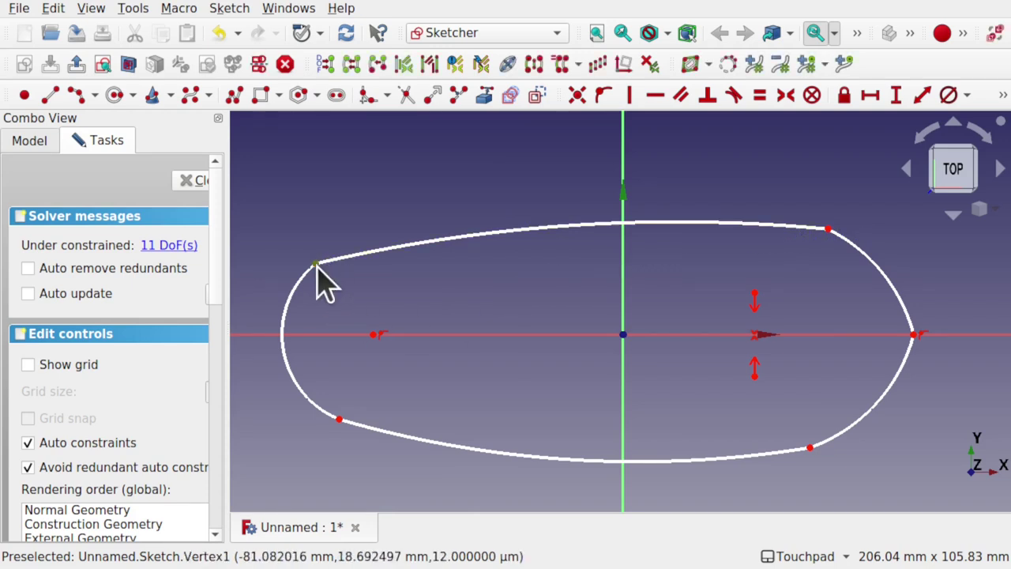
click(339, 419)
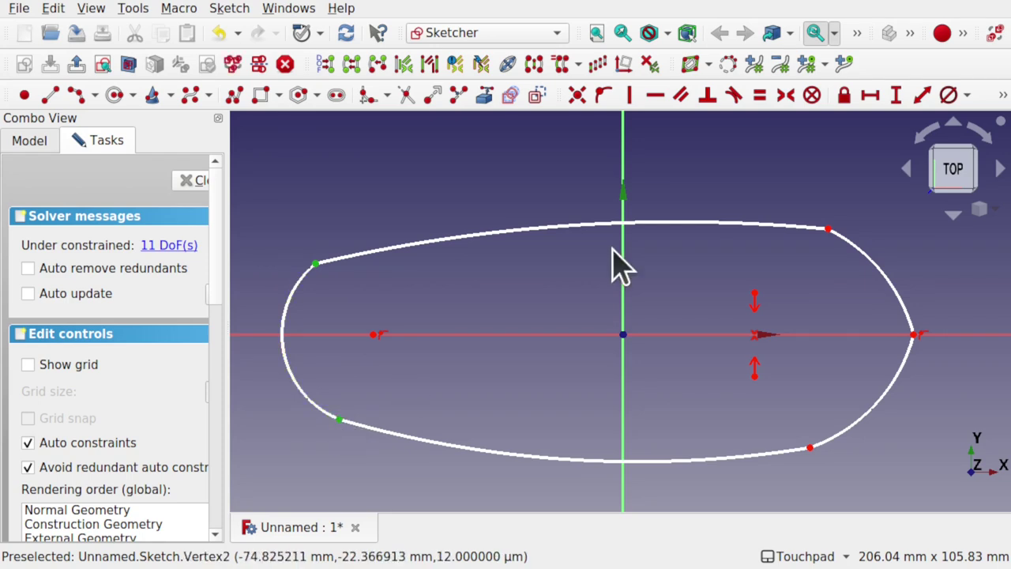
click(630, 96)
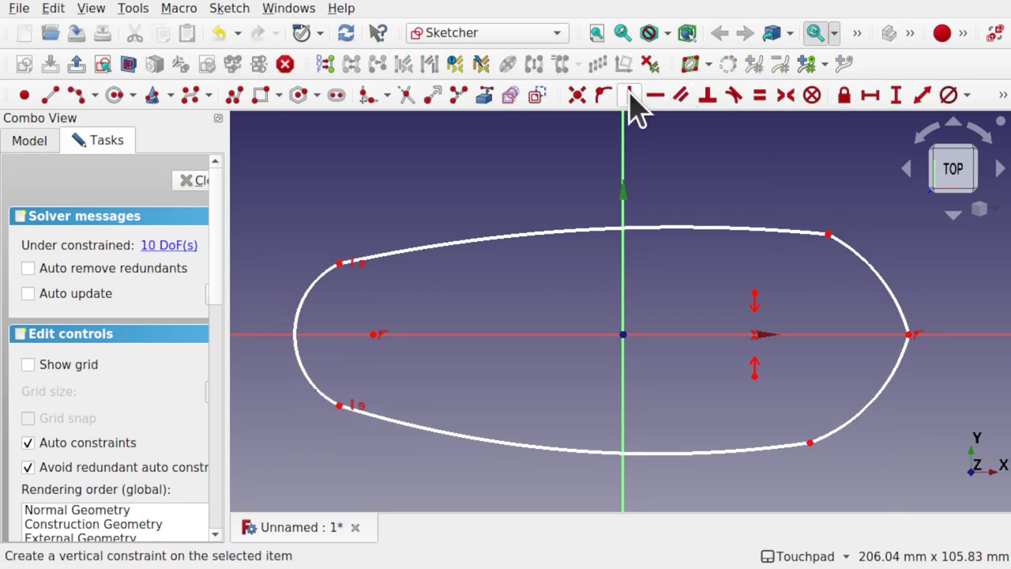
Step: Align the upper and lower junction points of the right-hand arcs with a vertical constraint
click(809, 444)
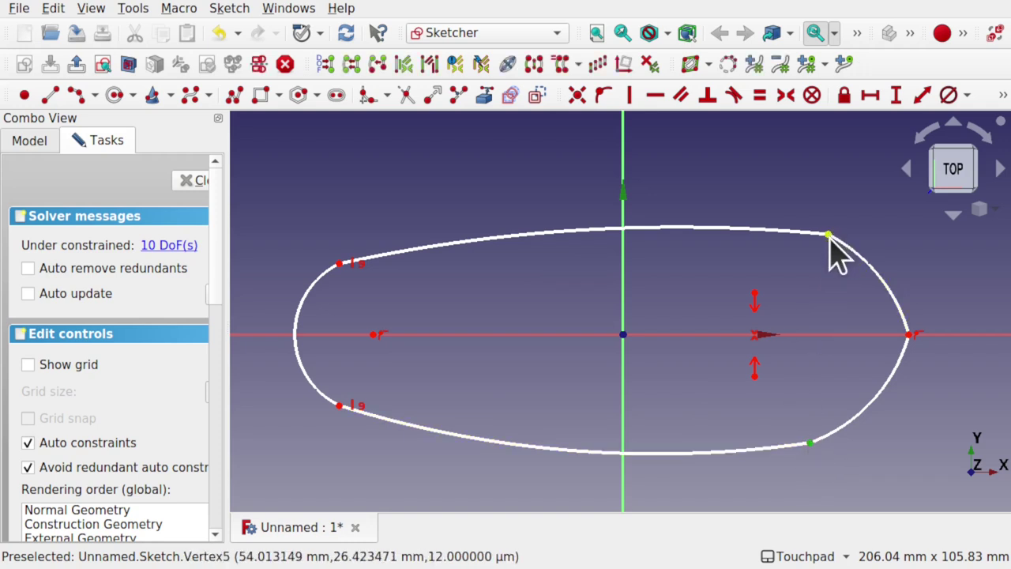
click(828, 234)
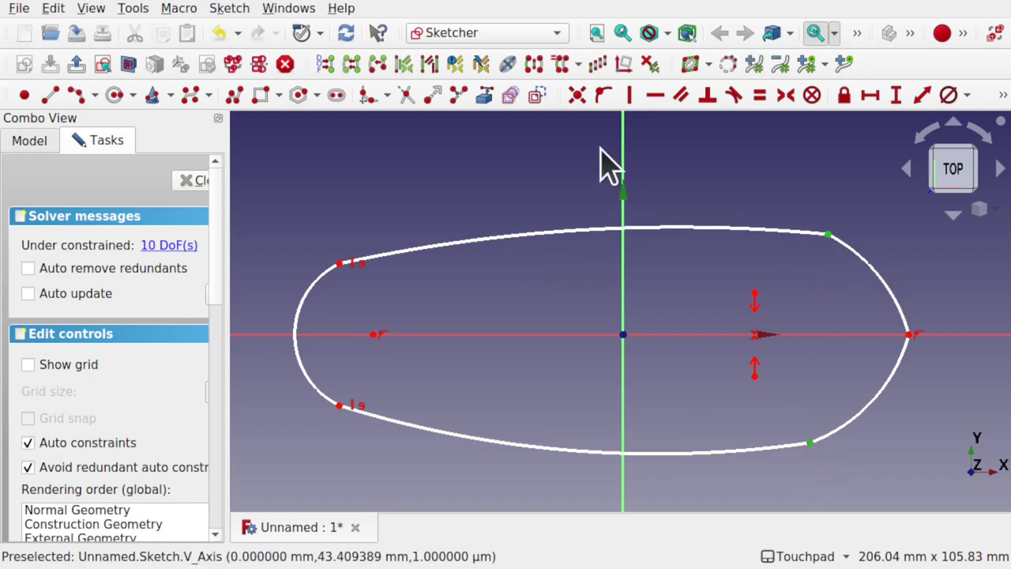
click(630, 97)
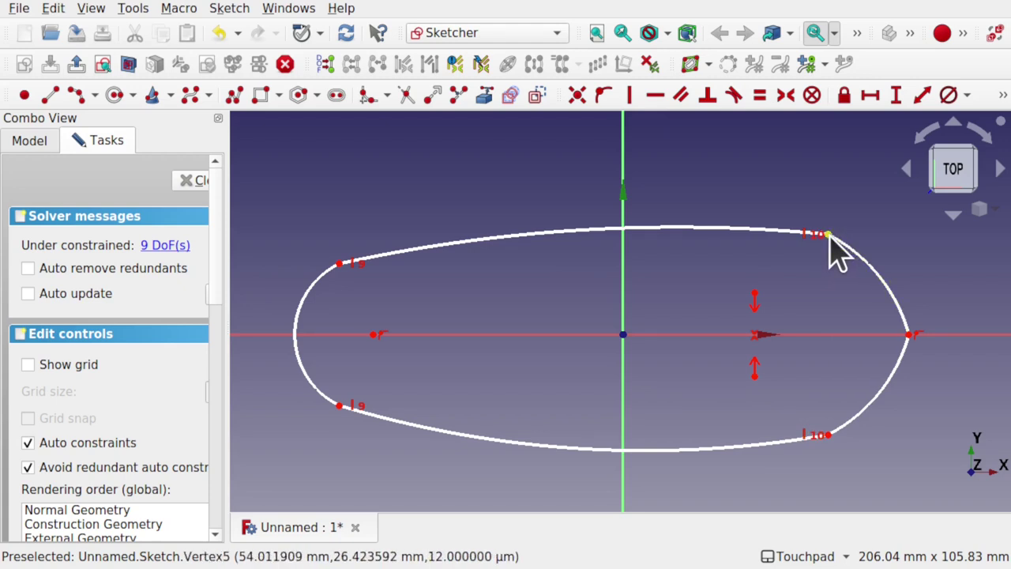
Step: Move the vertically aligned right-hand junction points inward to about 35 mm from the vertical axis and close the sketch
mouse_move(828, 237)
mouse_down()
mouse_move(817, 263)
mouse_move(817, 251)
mouse_move(754, 254)
mouse_move(757, 247)
mouse_up()
scroll(582, 339, down, 2)
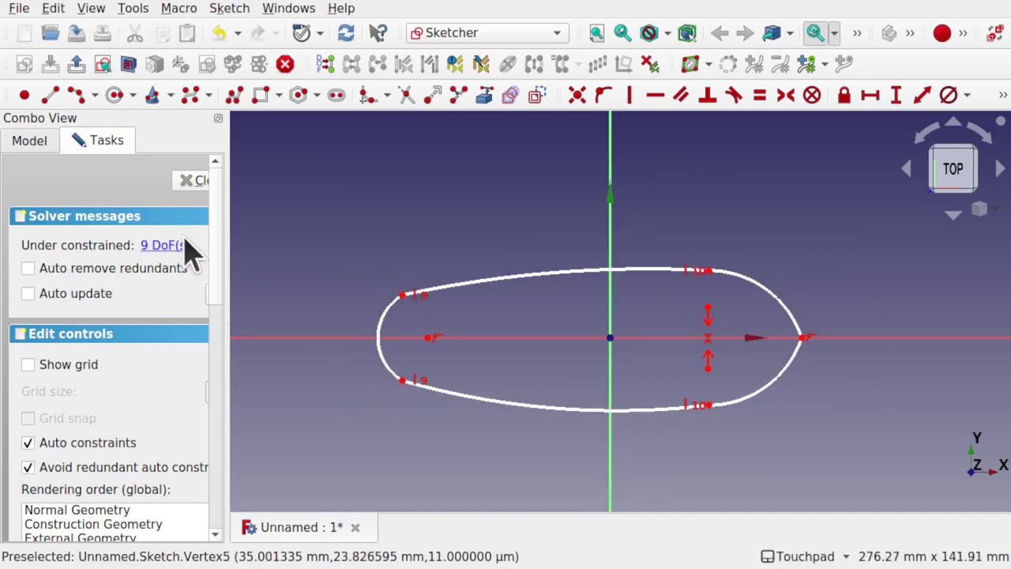
click(189, 181)
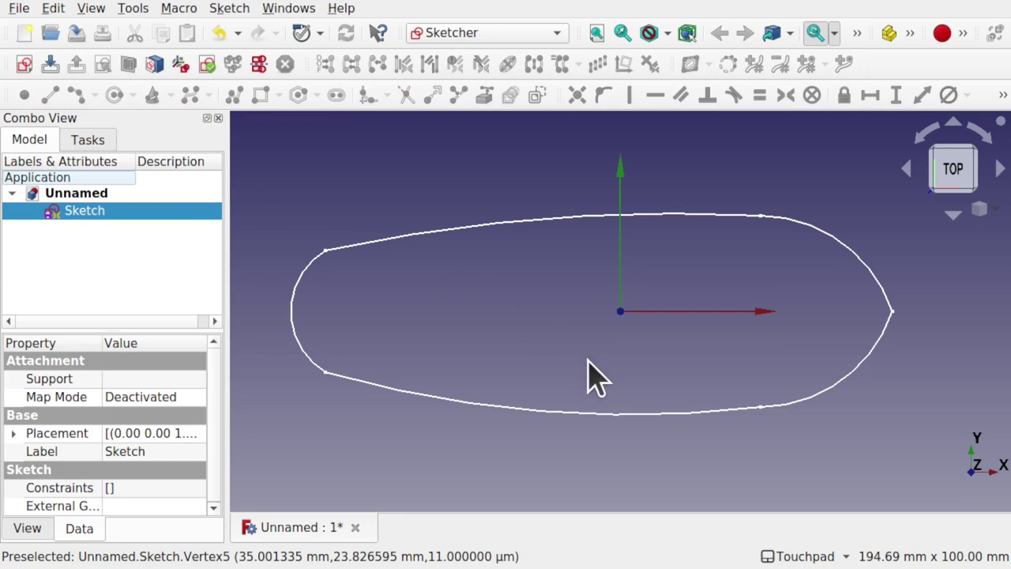
shift+drag(587, 361, 576, 171)
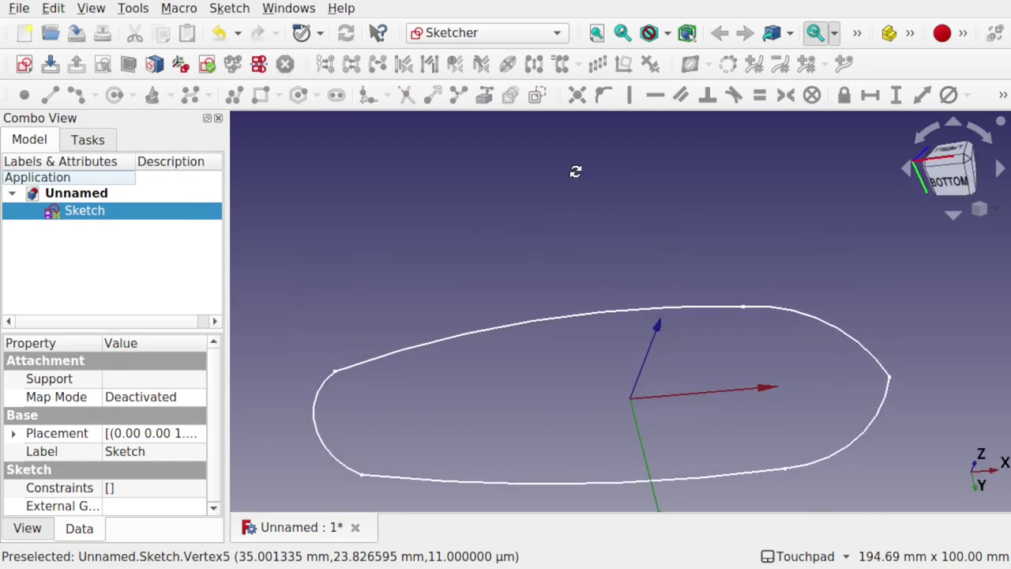
middle_drag(575, 172, 587, 333)
middle_drag(771, 357, 766, 421)
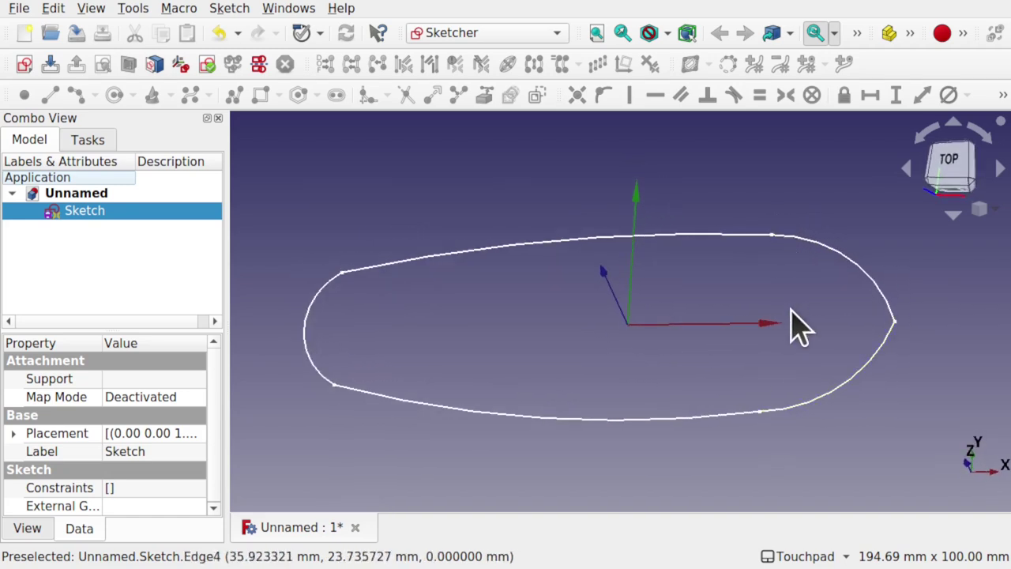
mouse_move(774, 374)
middle_down()
mouse_move(639, 343)
mouse_move(612, 355)
mouse_move(463, 358)
mouse_move(574, 364)
mouse_move(637, 388)
middle_up()
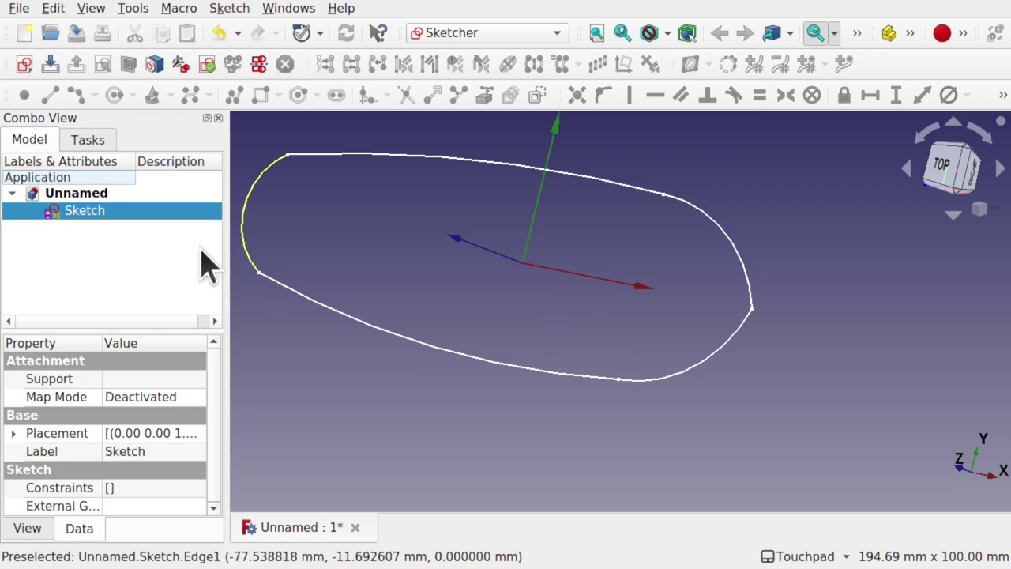
Step: Draw a line about 38 mm long in the sketch from the right tip inward along the horizontal axis, and delete its redundant horizontal constraint
double_click(86, 212)
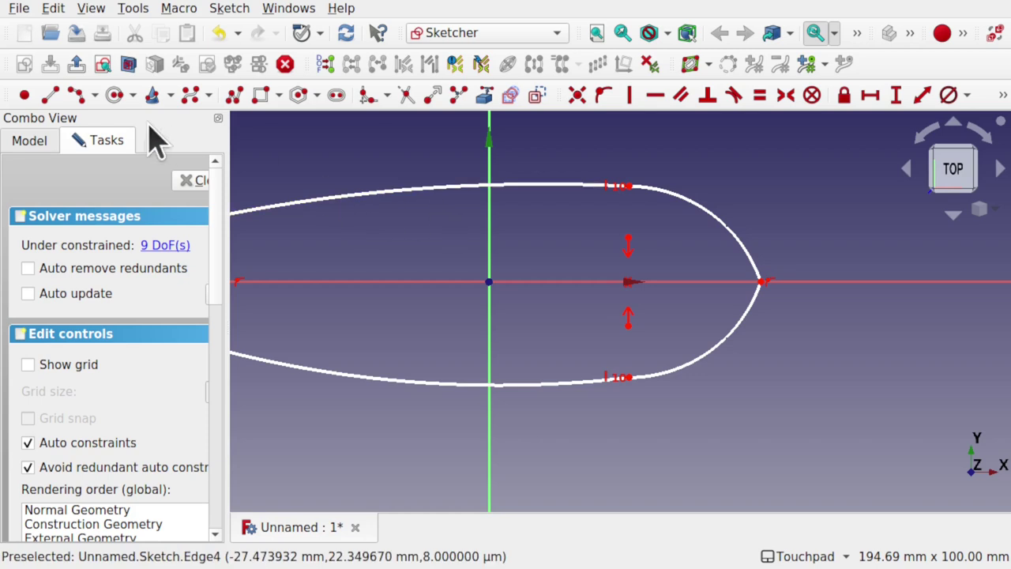
click(50, 95)
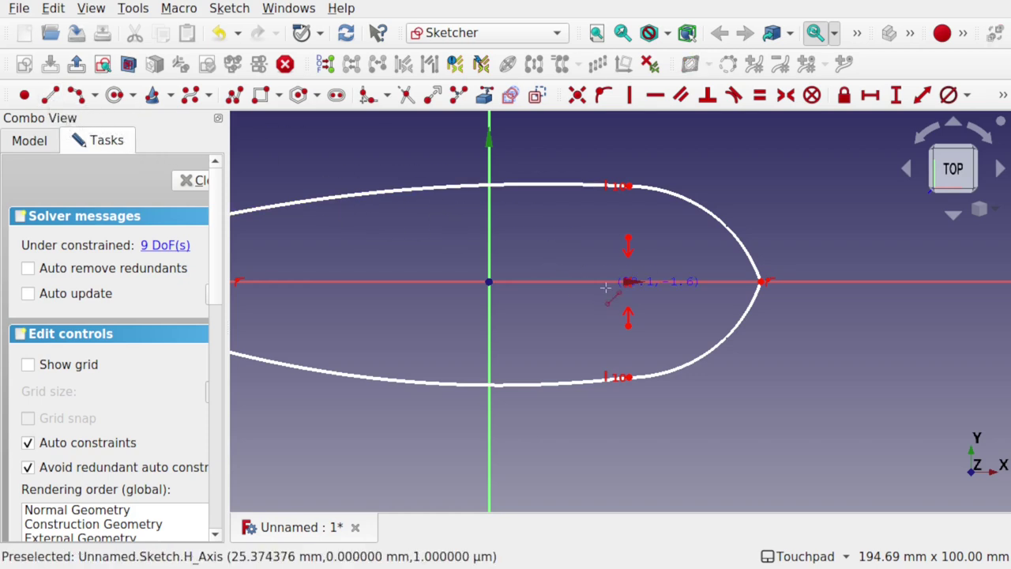
click(761, 282)
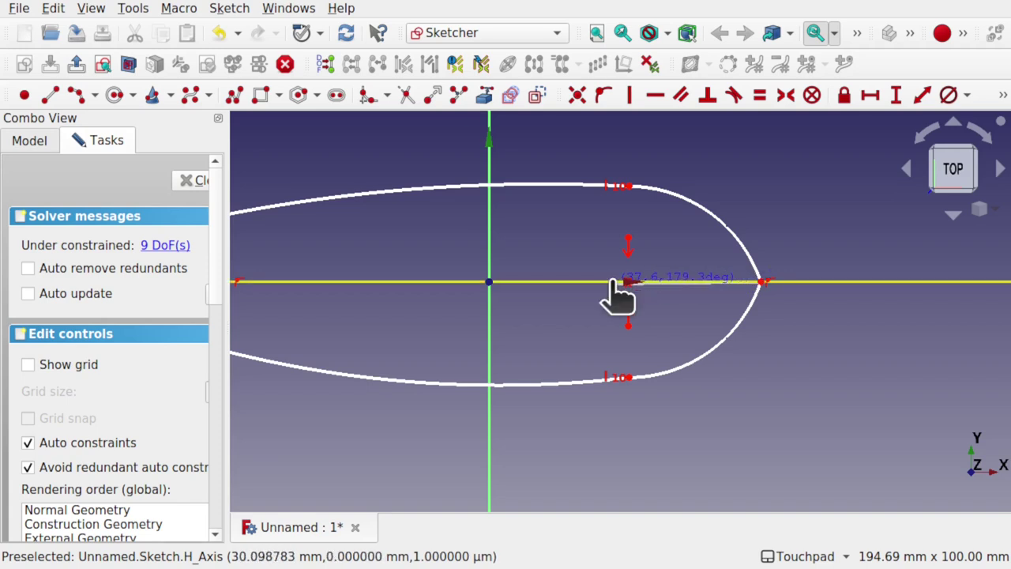
click(613, 282)
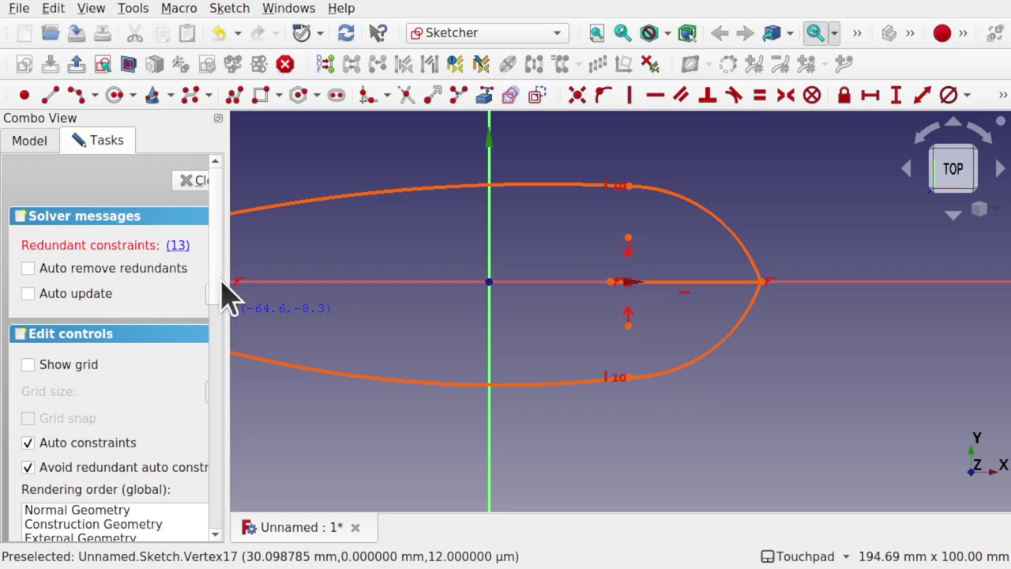
click(179, 246)
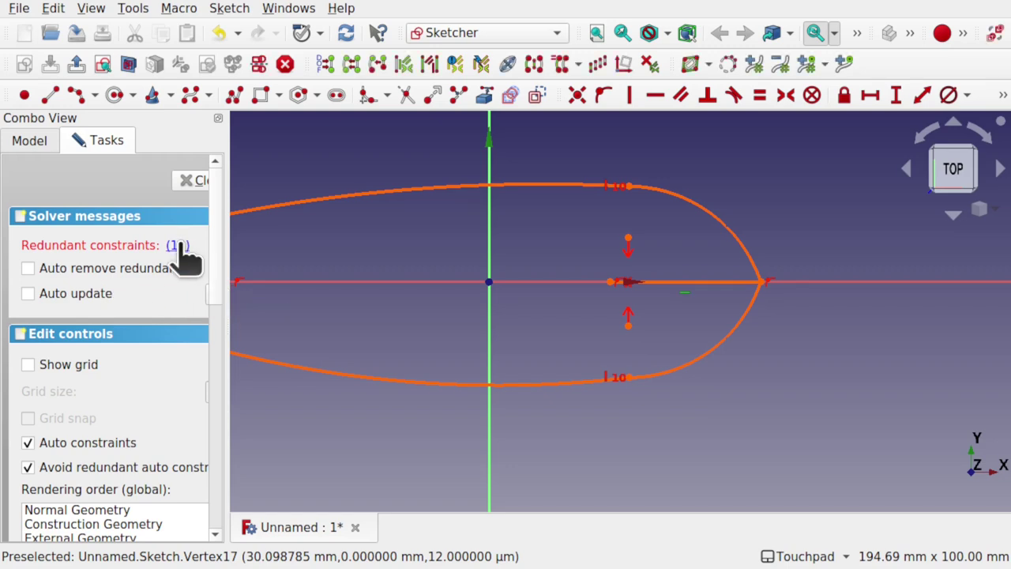
key(Delete)
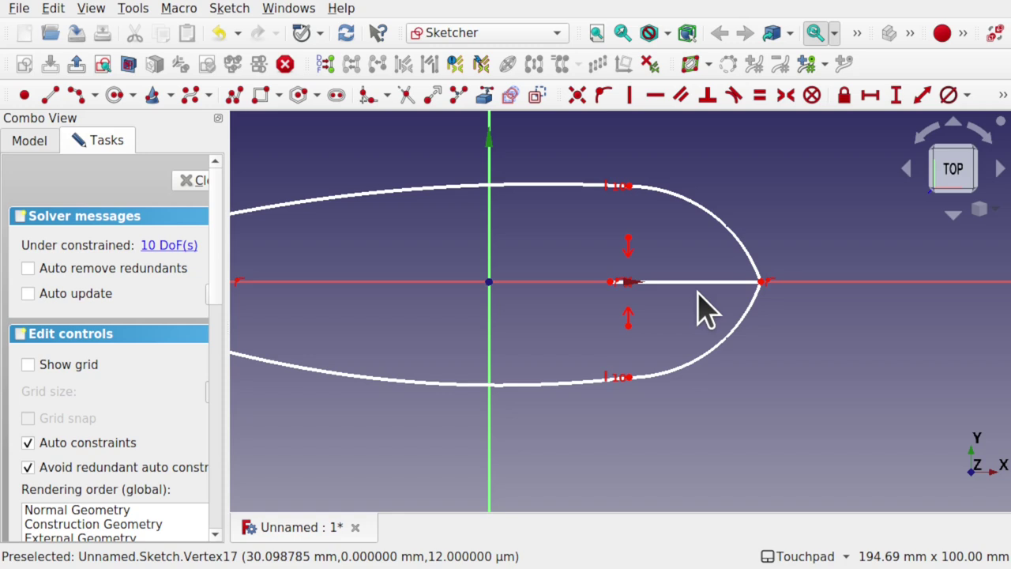
Step: Constrain the line's inner end vertically to the junction point above it and close the sketch
click(611, 282)
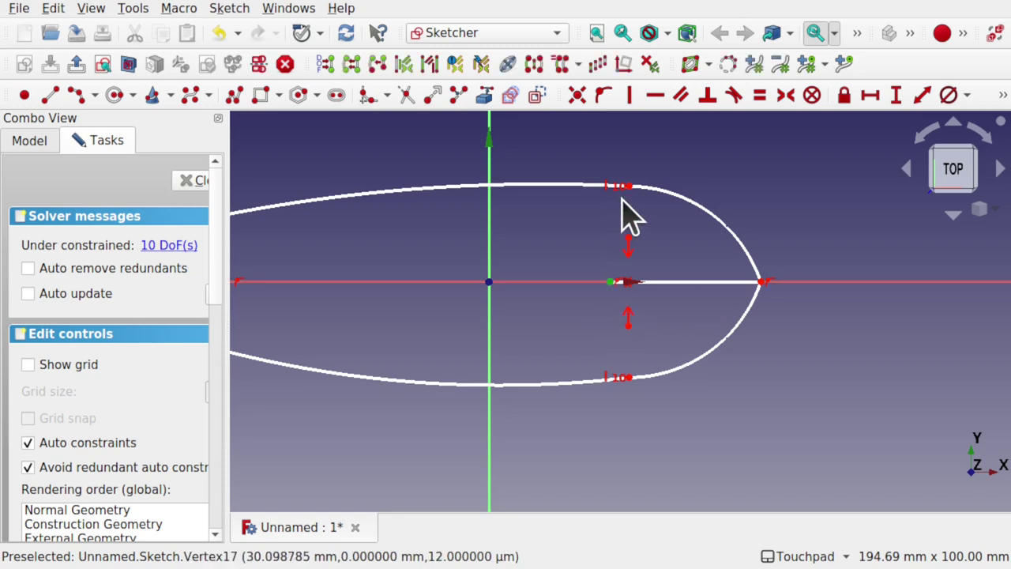
click(629, 187)
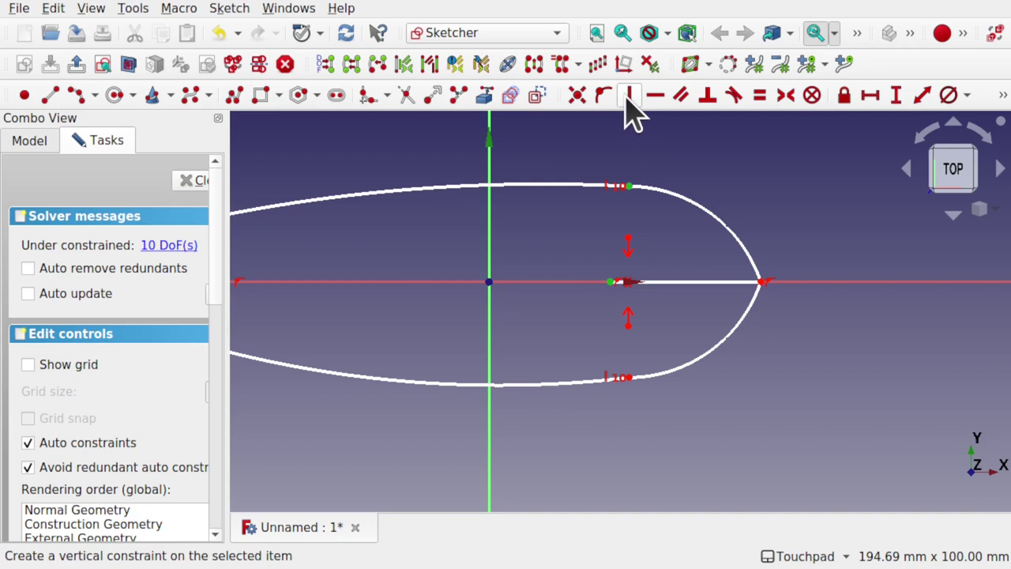
click(630, 96)
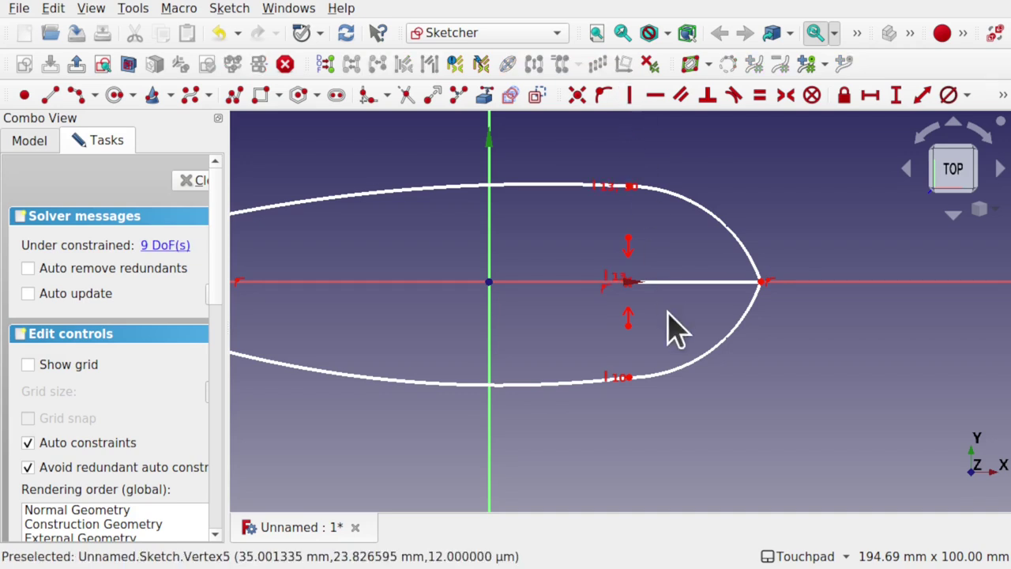
click(195, 181)
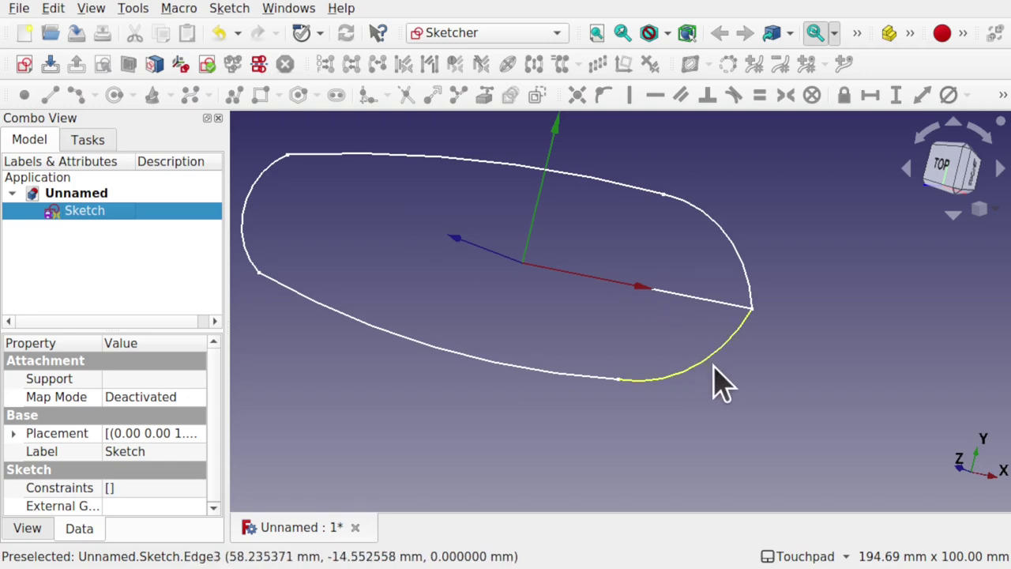
Step: Create a new sketch on the horizontal-axis line with the NormalToEdge attachment method and close it while still empty
mouse_move(714, 366)
shift+mouse_down()
mouse_move(678, 375)
mouse_move(558, 343)
shift+mouse_up()
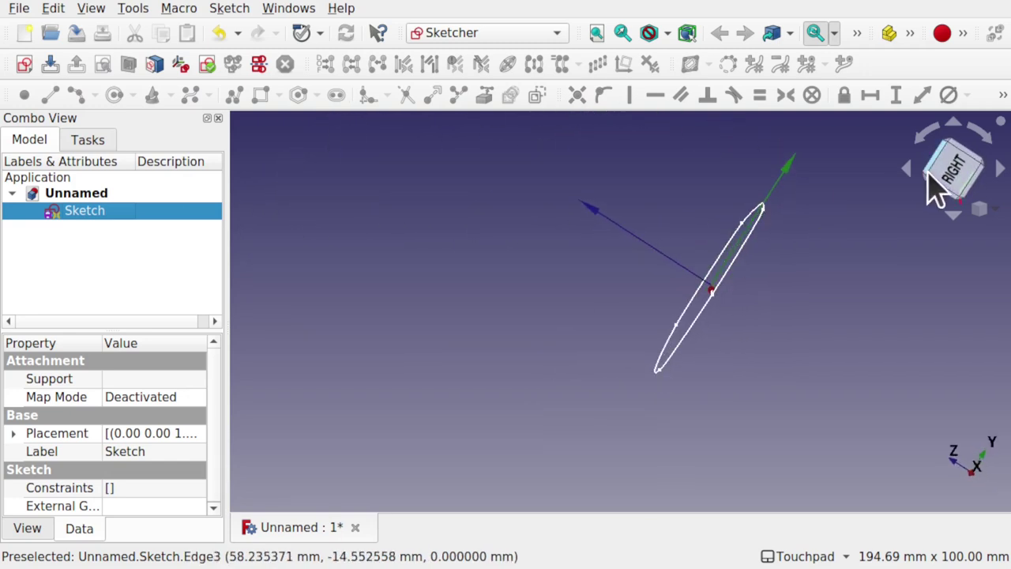
click(944, 183)
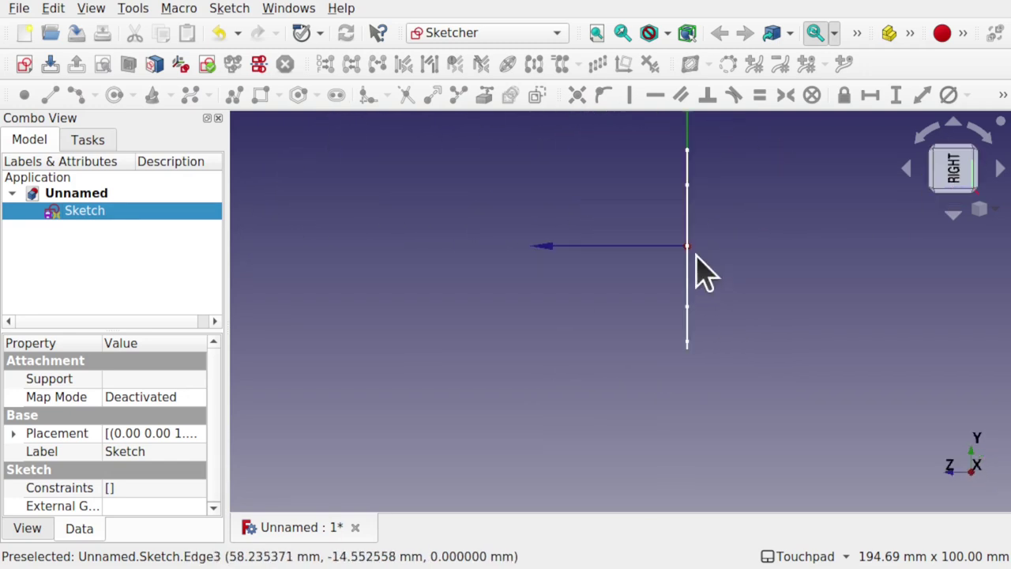
click(986, 143)
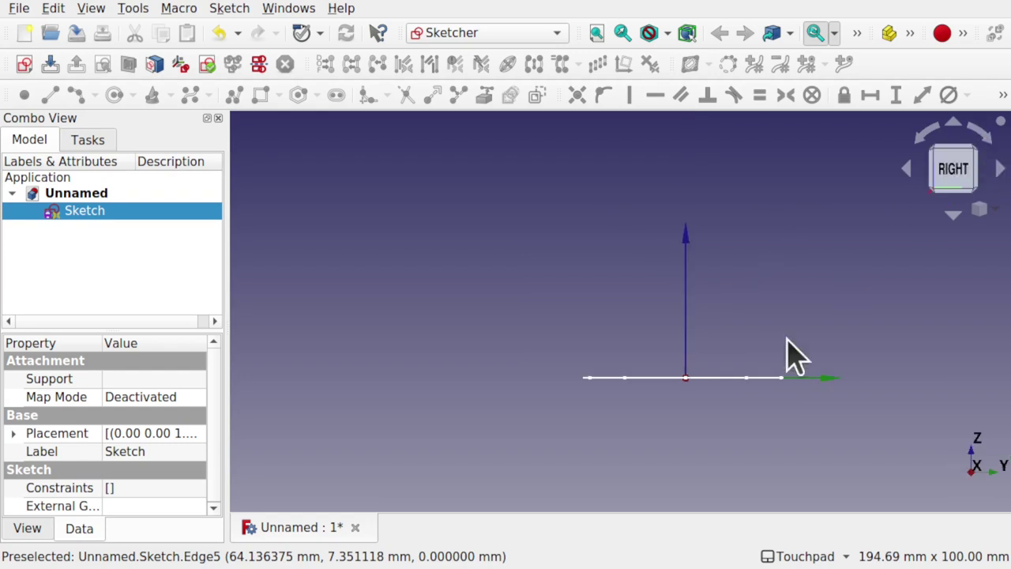
mouse_move(629, 402)
alt+mouse_down()
mouse_move(658, 431)
mouse_move(699, 413)
alt+mouse_up()
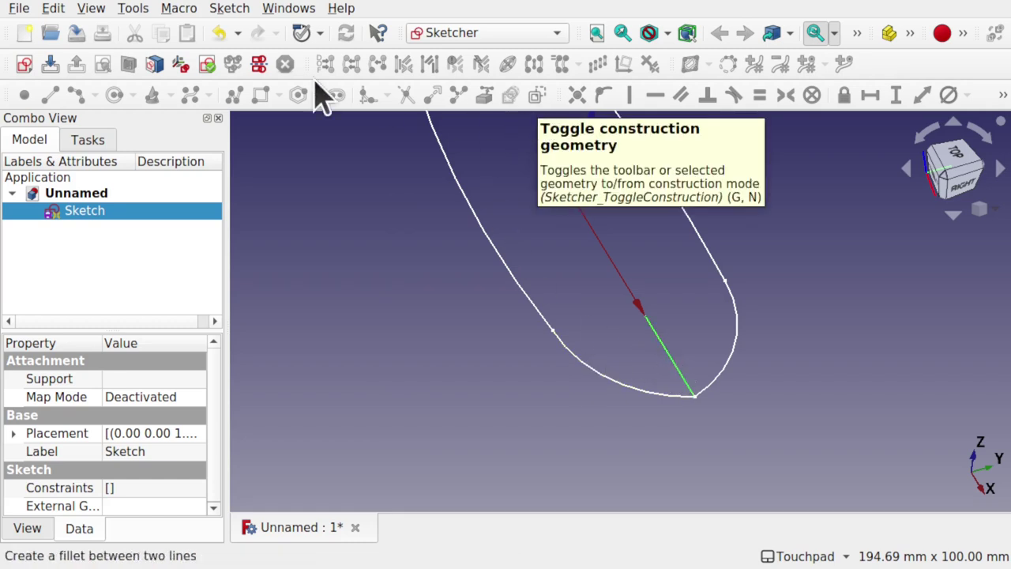
click(24, 64)
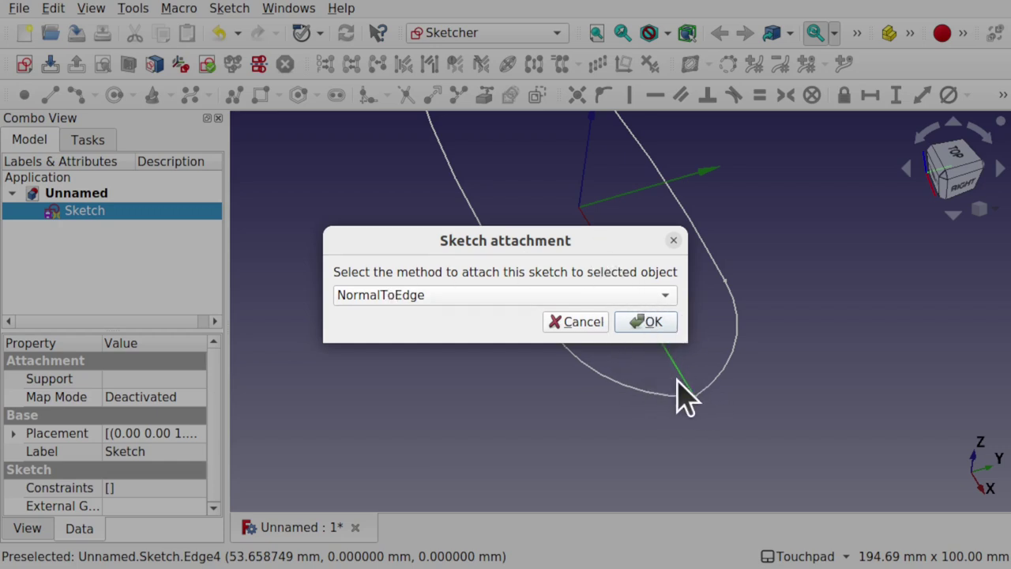
click(647, 322)
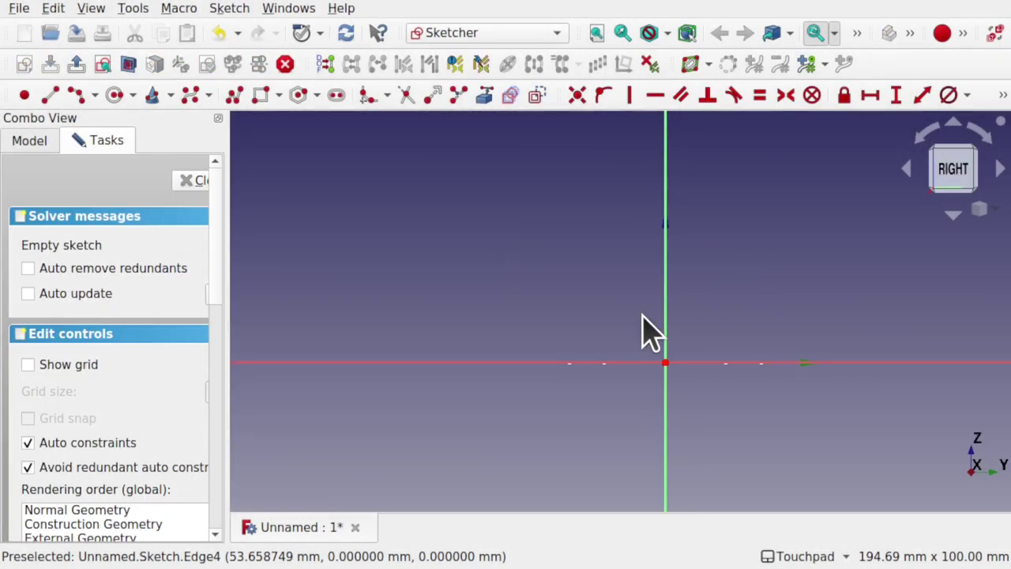
mouse_move(642, 316)
alt+mouse_down()
mouse_move(677, 337)
mouse_move(668, 350)
mouse_move(679, 365)
mouse_move(655, 435)
alt+mouse_up()
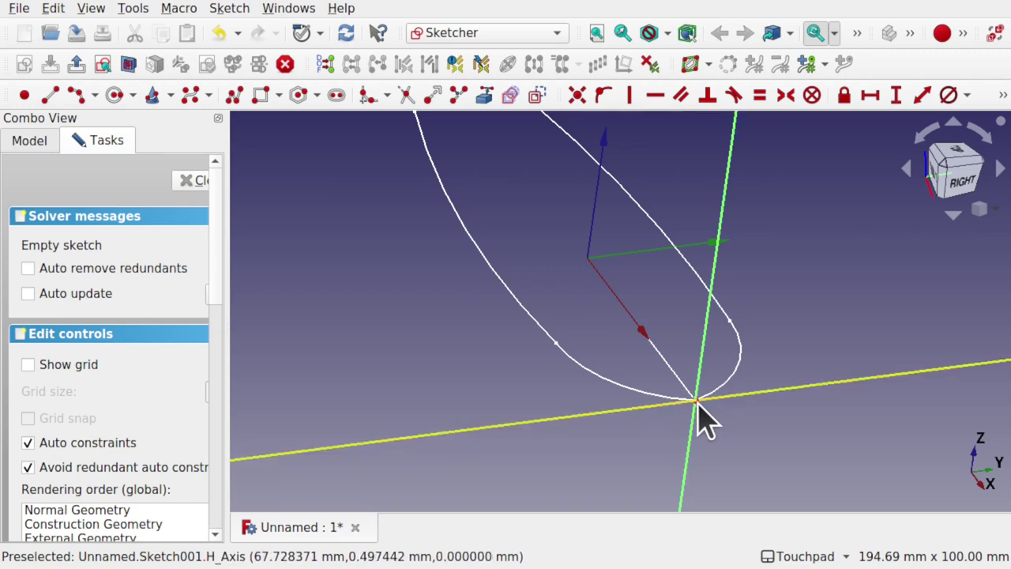
click(194, 181)
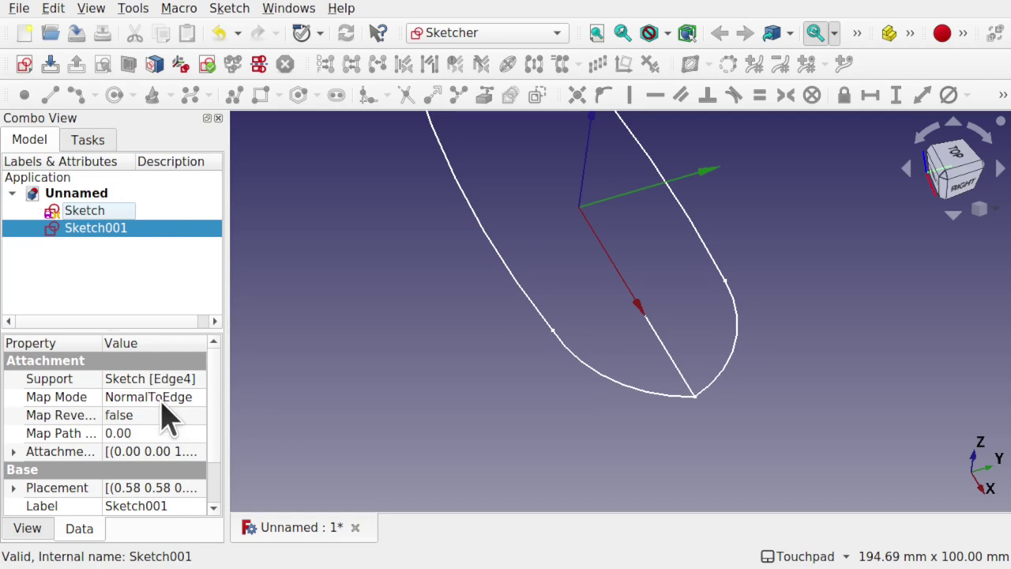
Step: Add the centre line's inner end point as the second sketch's second attachment reference, using the Normal to edge mode
click(162, 401)
click(197, 398)
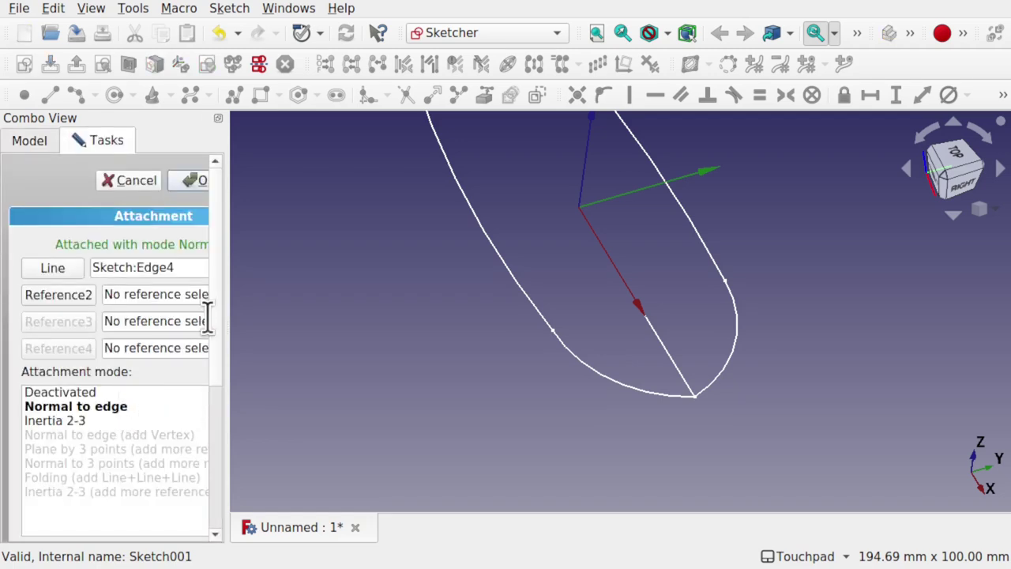
drag(228, 316, 349, 305)
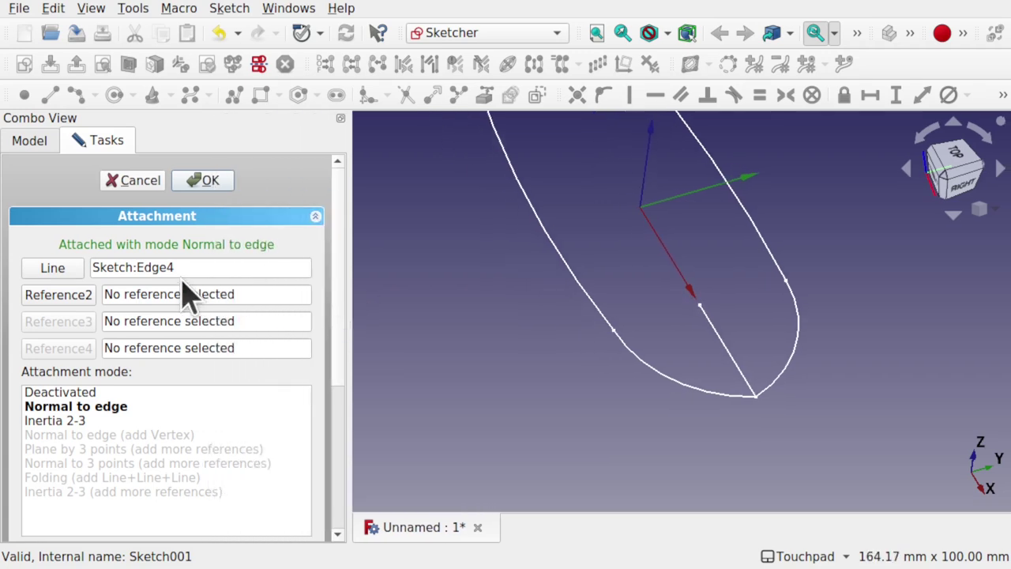
click(60, 296)
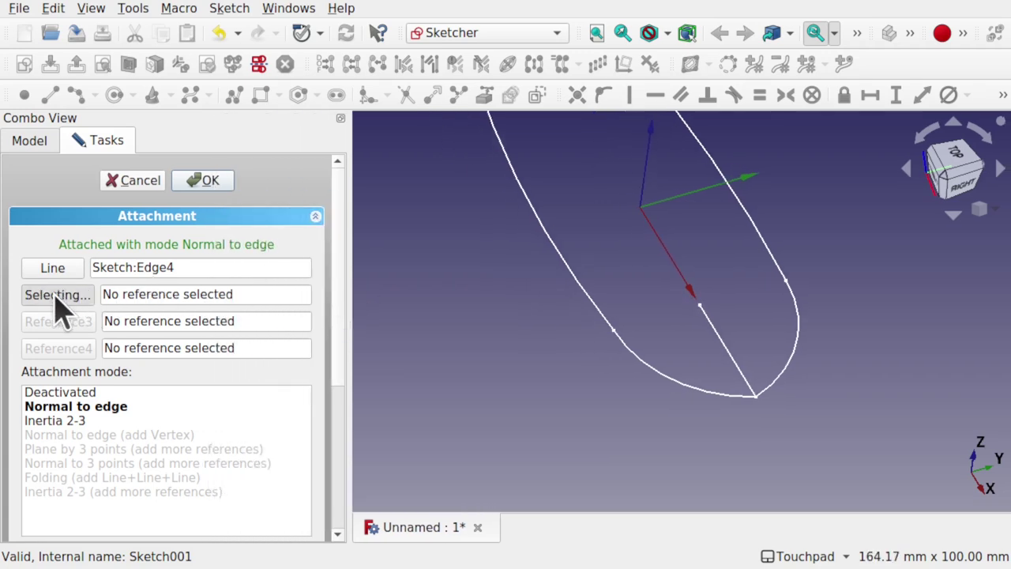
scroll(734, 289, up, 6)
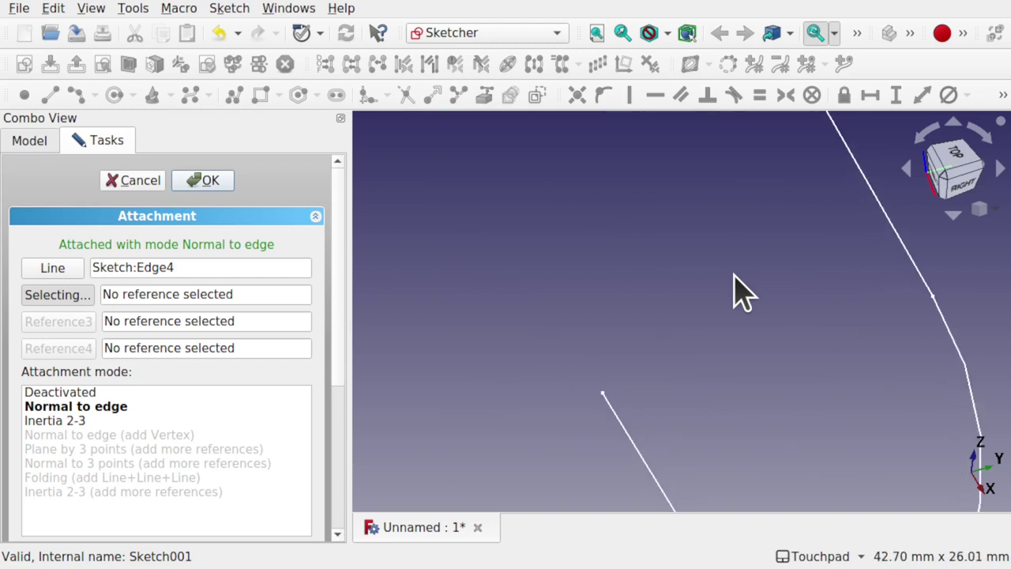
click(603, 394)
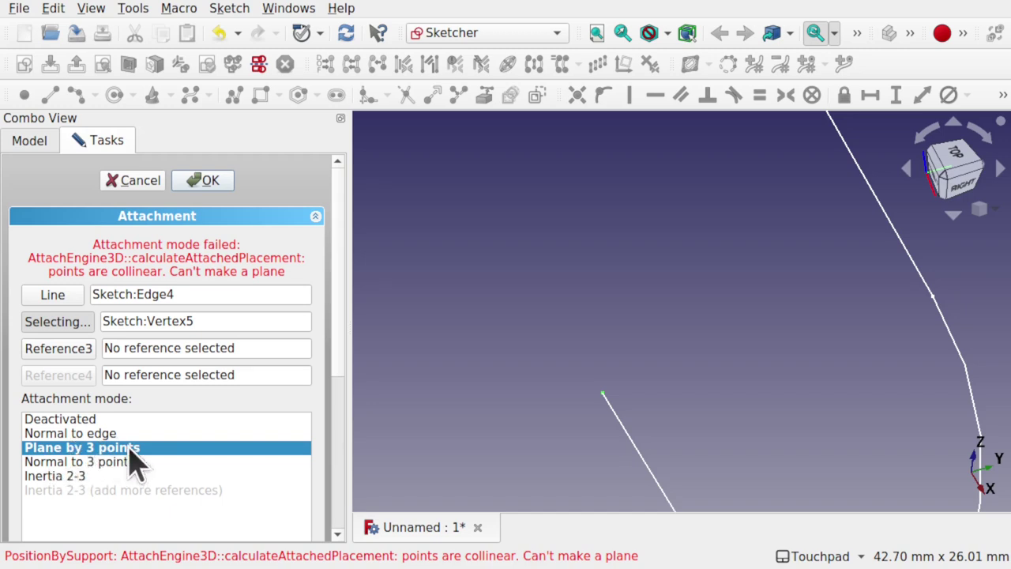
click(99, 433)
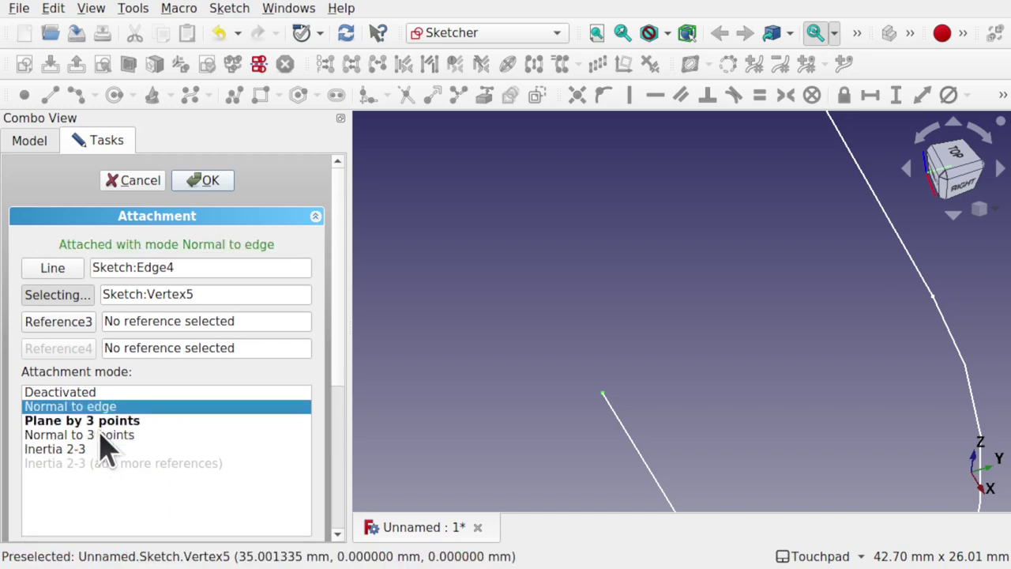
click(207, 182)
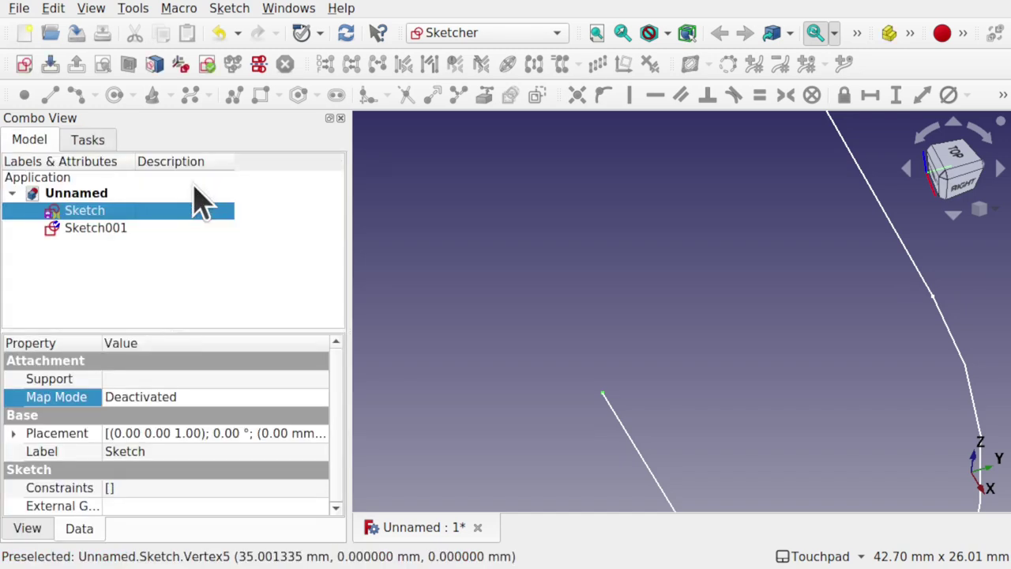
click(469, 296)
scroll(469, 296, down, 6)
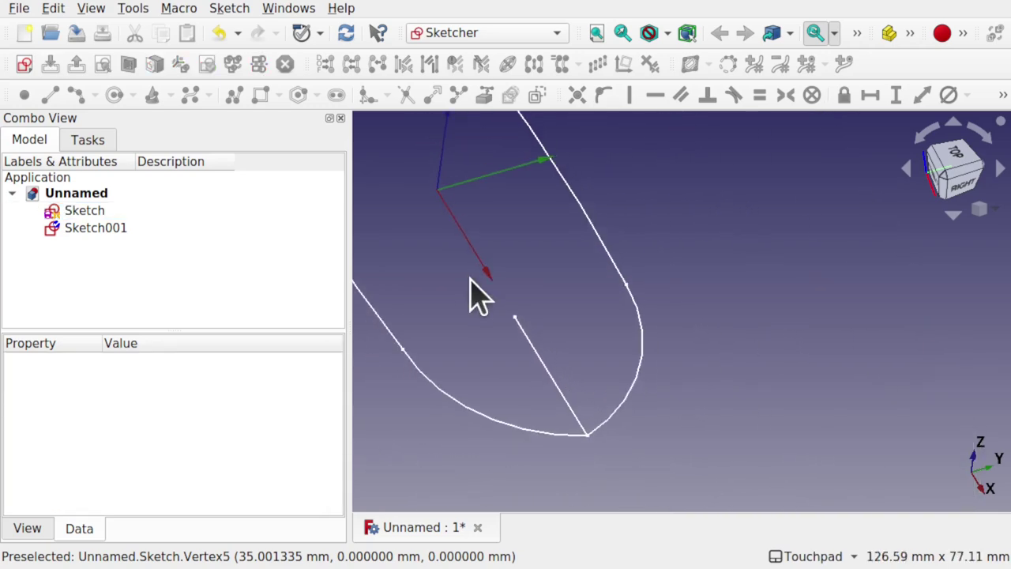
Step: Open the second sketch for editing and import the outline's two junction points on its horizontal axis as external geometry
double_click(106, 229)
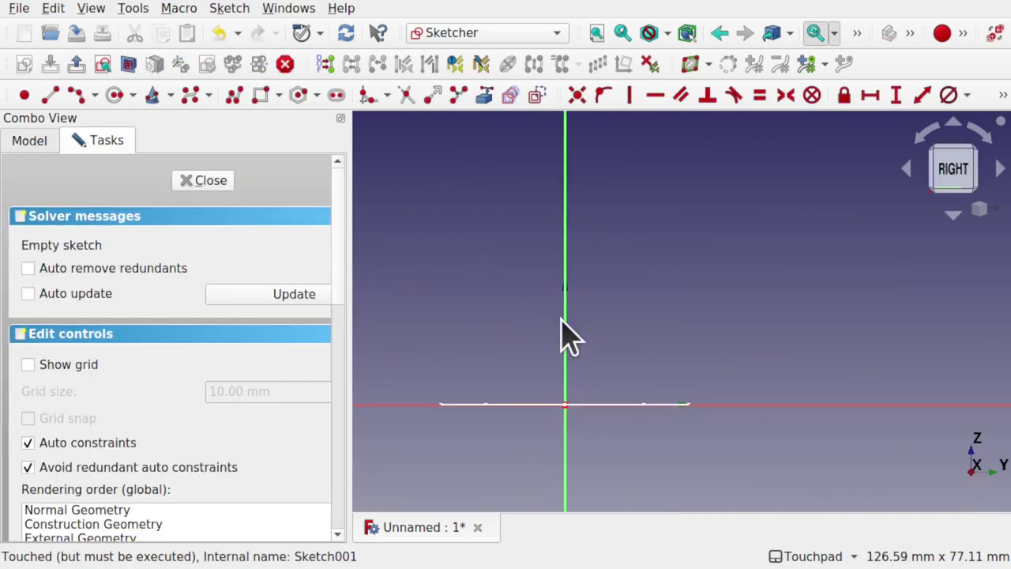
mouse_move(561, 319)
alt+mouse_down()
mouse_move(634, 397)
mouse_move(693, 366)
mouse_move(600, 369)
alt+mouse_up()
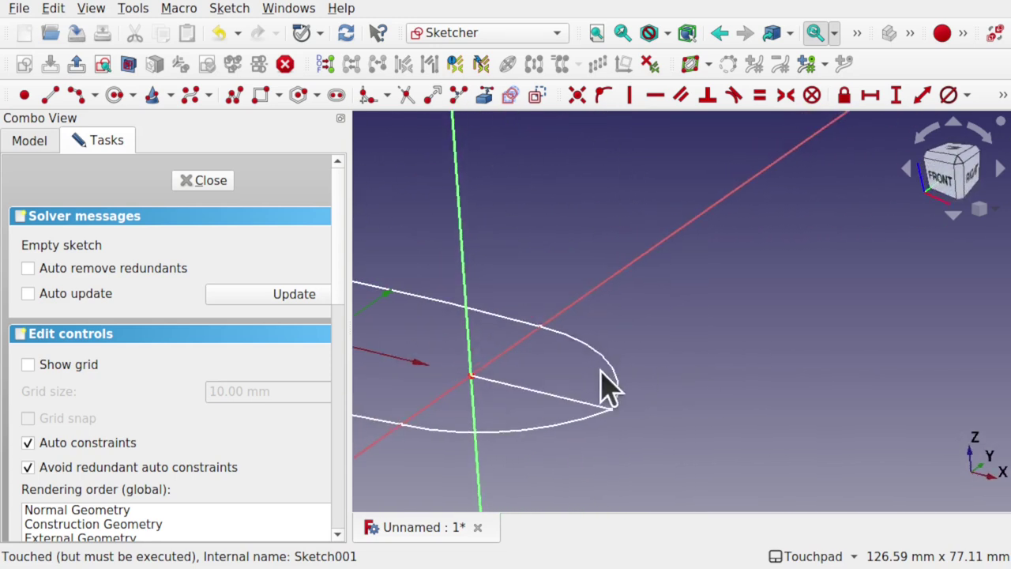
mouse_move(474, 384)
alt+mouse_down()
mouse_move(519, 411)
mouse_move(467, 388)
alt+mouse_up()
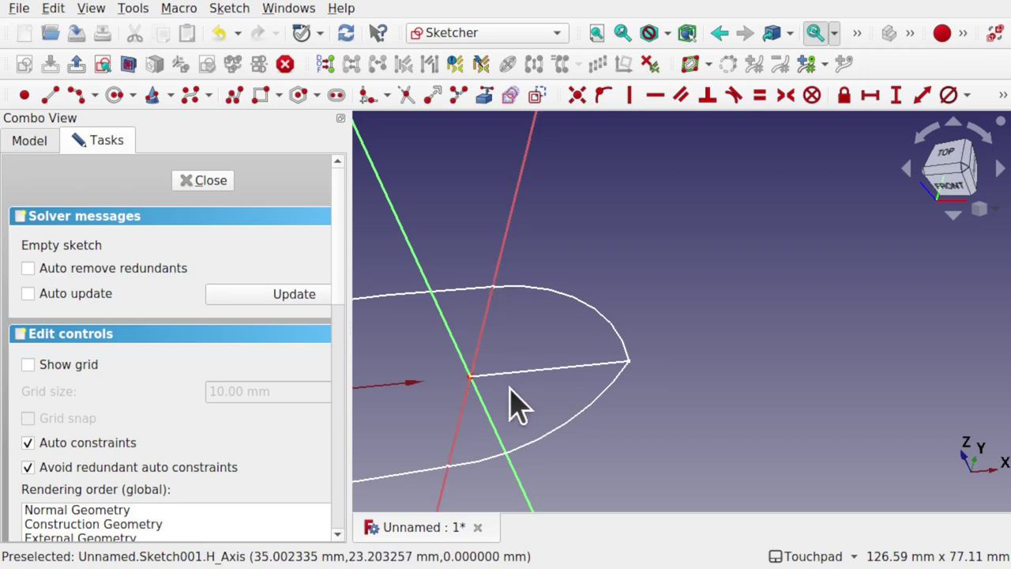
mouse_move(510, 388)
shift+mouse_down()
mouse_move(397, 440)
mouse_move(477, 381)
mouse_move(564, 385)
shift+mouse_up()
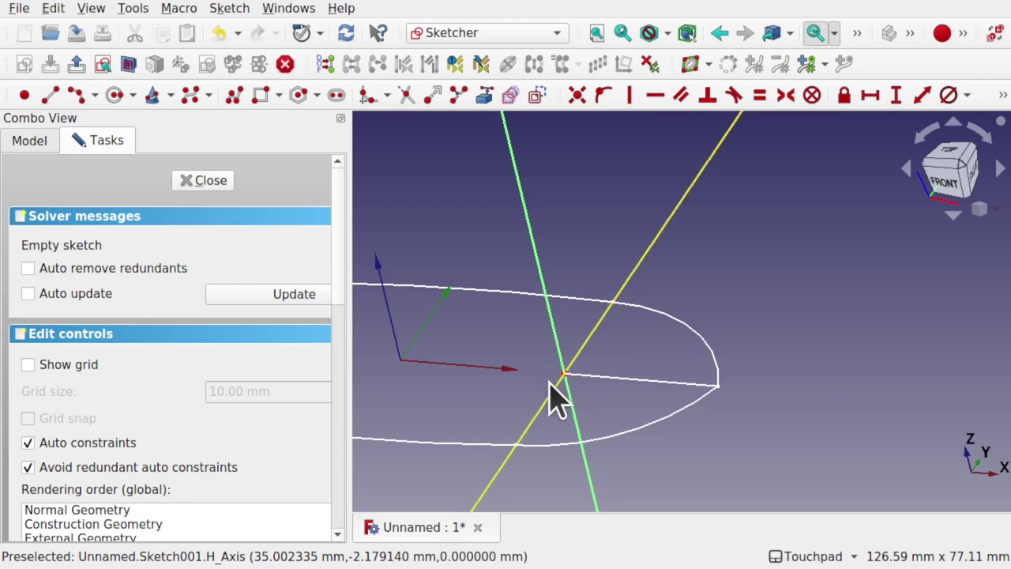
alt+drag(612, 307, 579, 377)
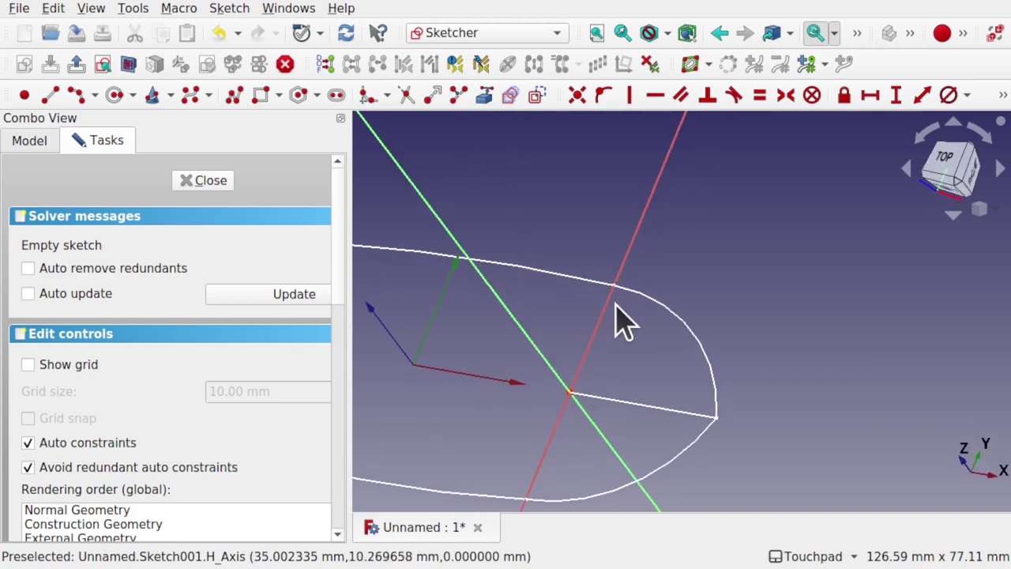
scroll(610, 294, up, 4)
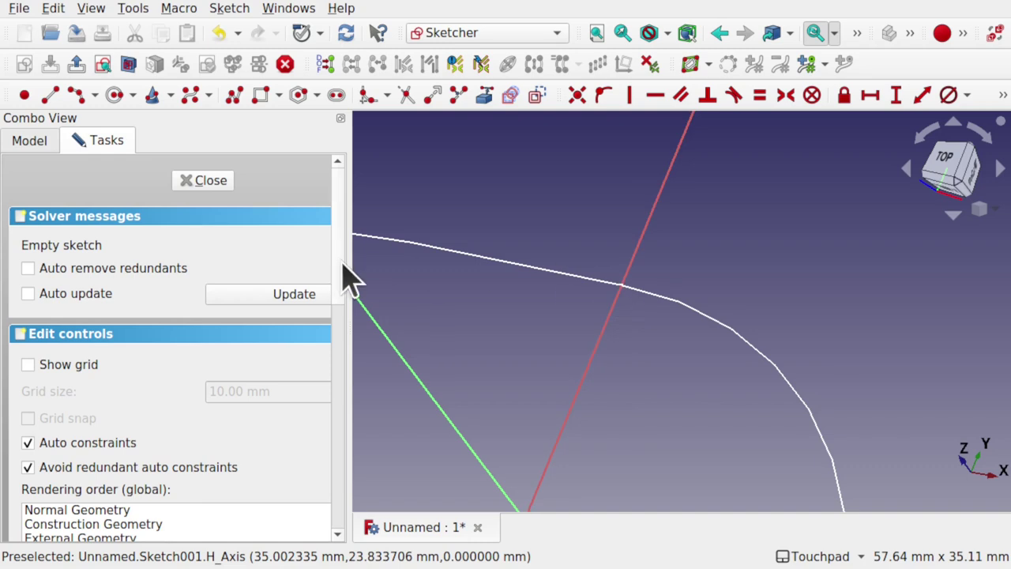
drag(348, 267, 288, 261)
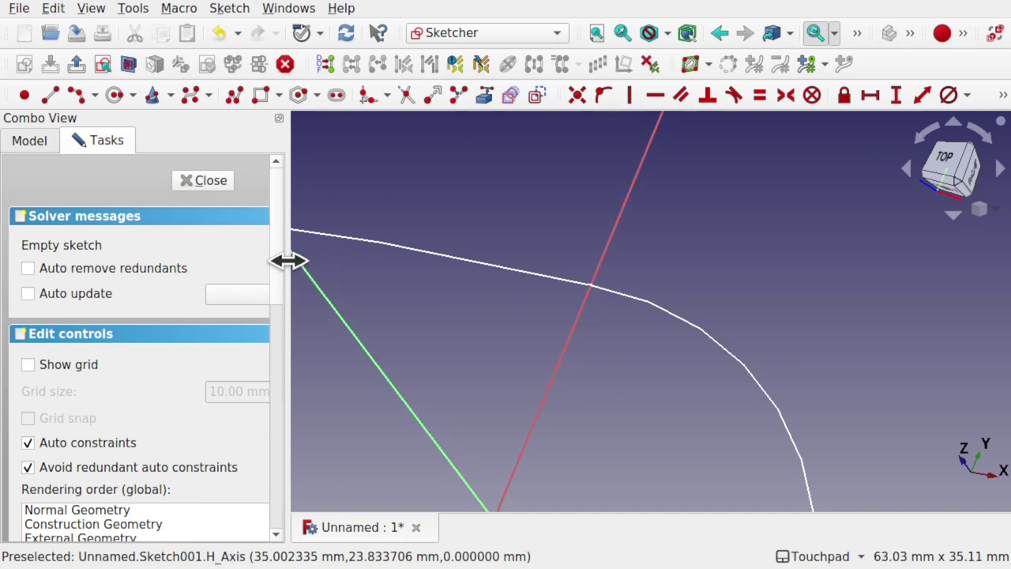
click(486, 95)
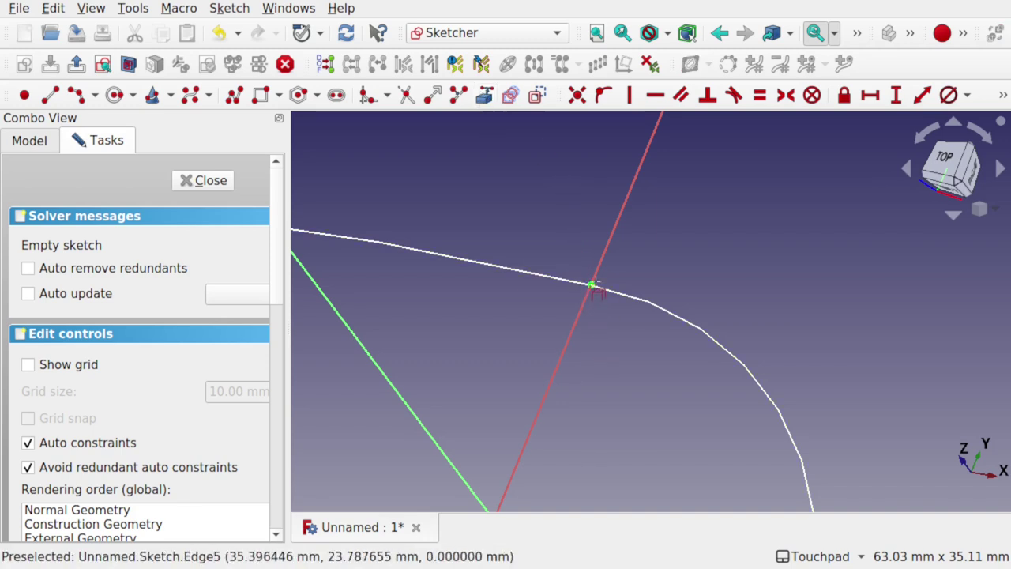
scroll(567, 368, down, 5)
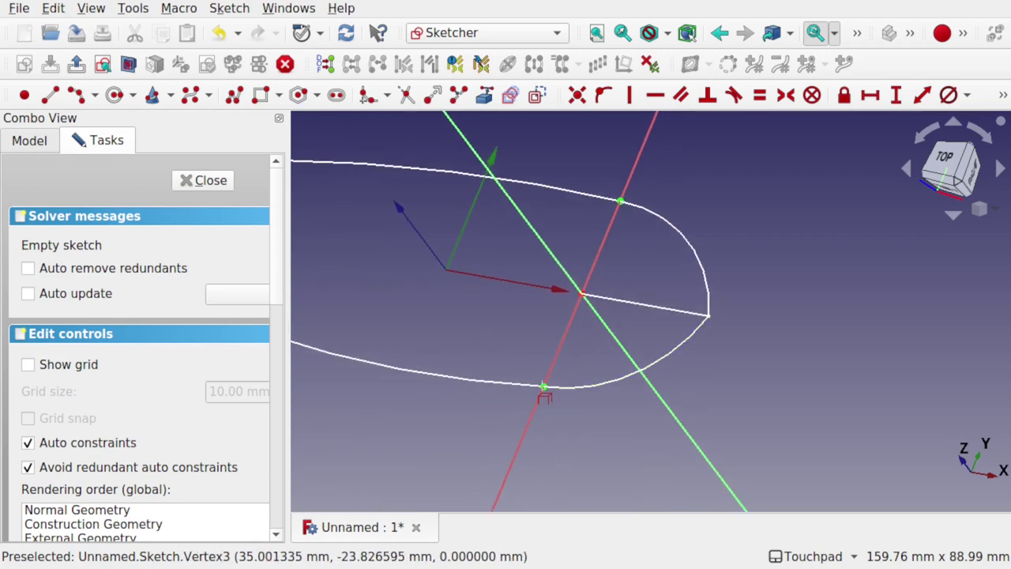
Step: Project the outline's long side arc into the sketch as external geometry and delete the projected edge
mouse_move(584, 433)
alt+mouse_down()
mouse_move(537, 460)
mouse_move(647, 277)
mouse_move(679, 237)
mouse_move(719, 234)
mouse_move(708, 240)
mouse_move(722, 287)
mouse_move(648, 277)
alt+mouse_up()
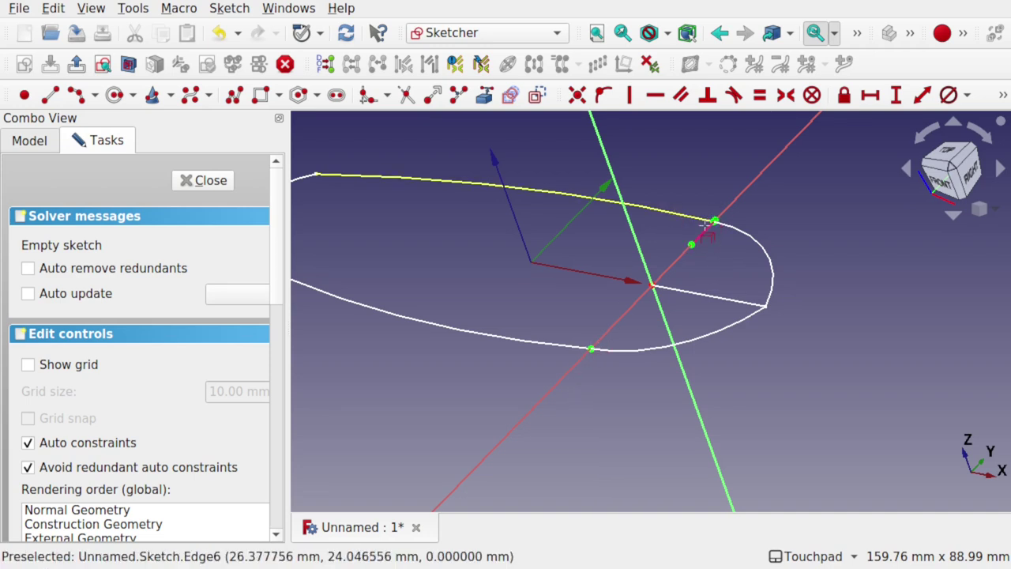
alt+drag(657, 231, 675, 270)
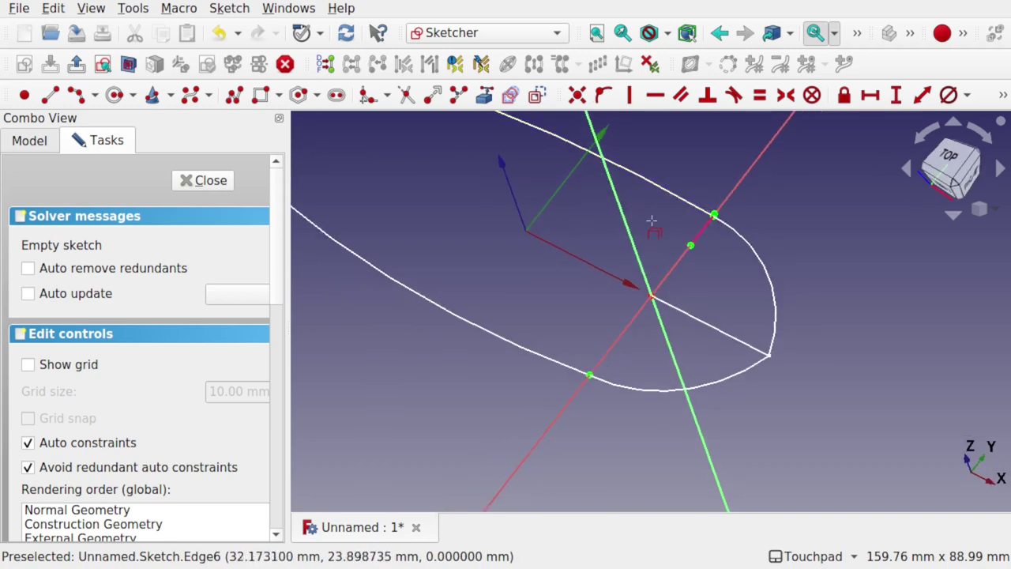
shift+drag(651, 220, 777, 398)
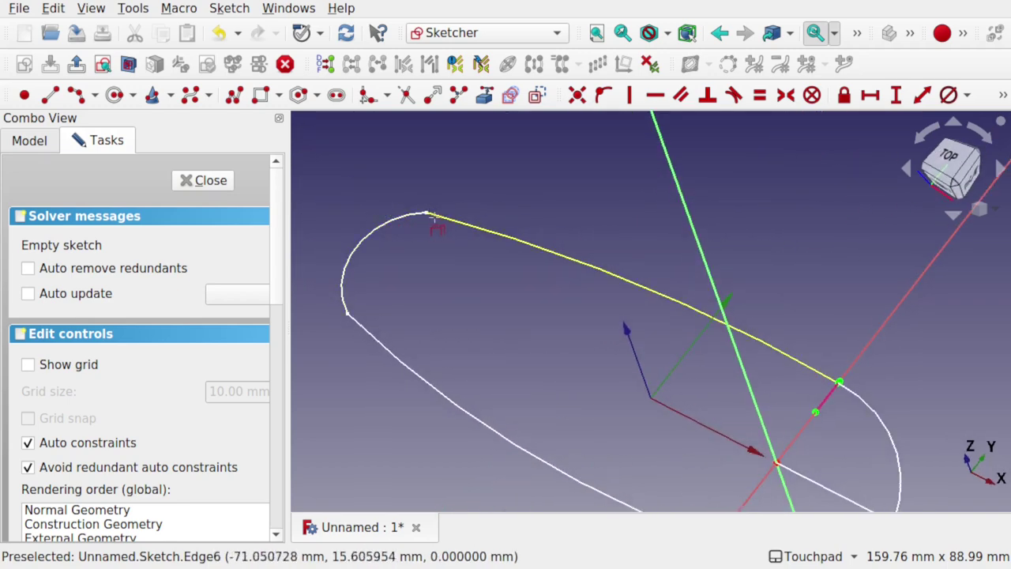
shift+drag(748, 335, 623, 251)
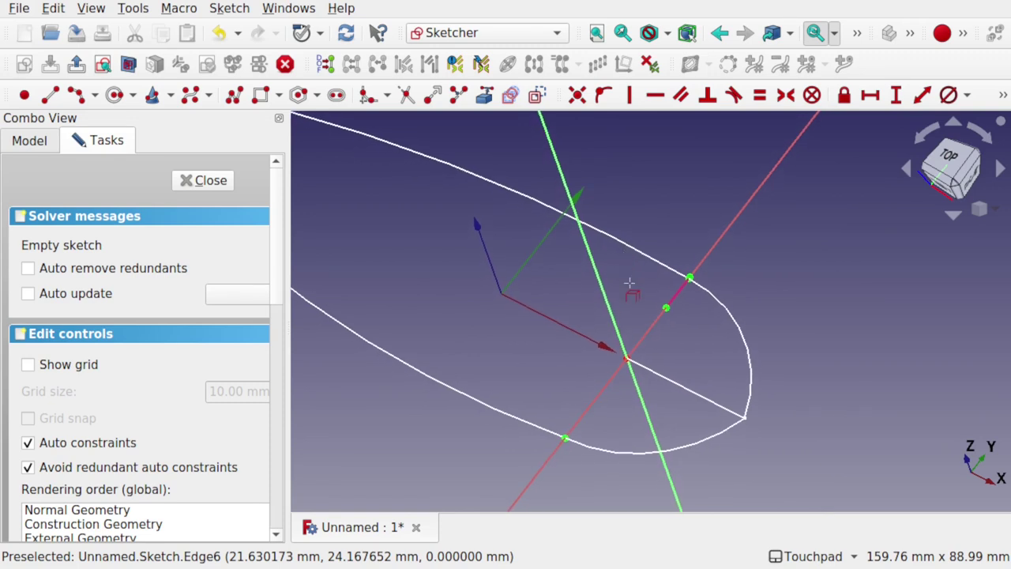
click(674, 297)
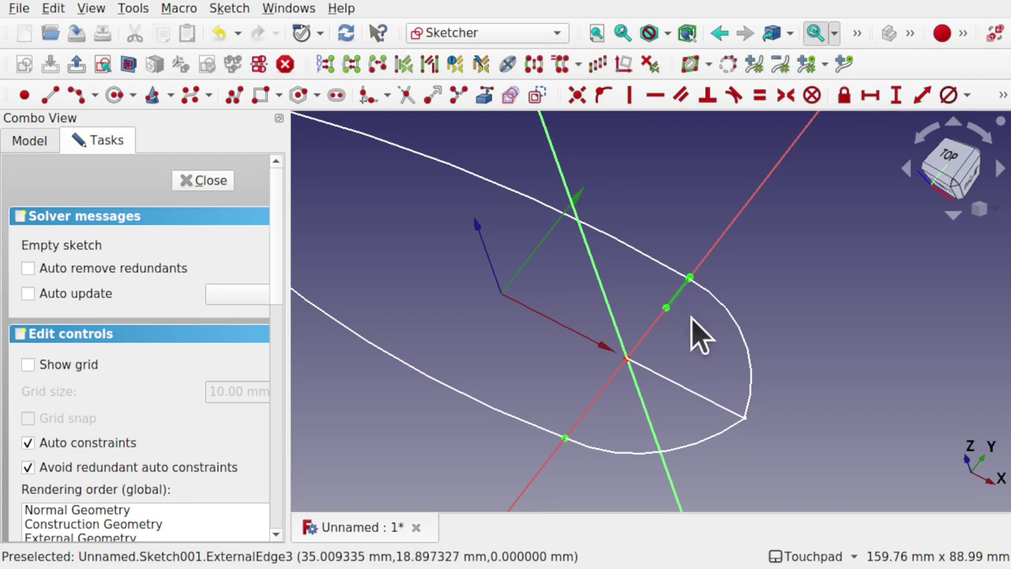
key(Delete)
Step: Draw an arc of about 41 mm radius from the left junction point to the vertical axis, about 30 mm below the origin
alt+drag(654, 402, 590, 361)
mouse_move(590, 362)
middle_down()
mouse_move(639, 354)
mouse_move(592, 289)
mouse_move(539, 298)
mouse_move(613, 334)
middle_up()
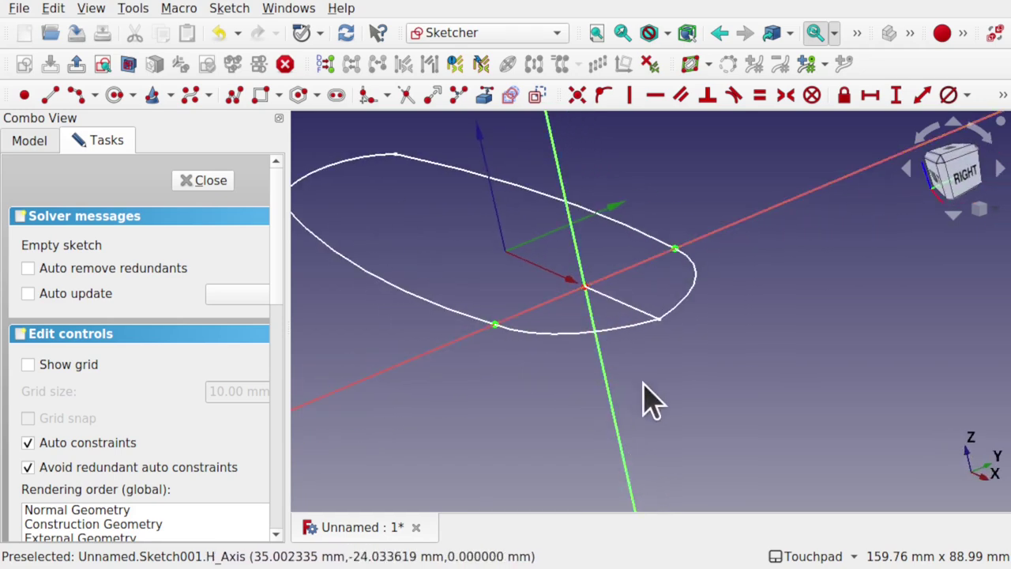
mouse_move(648, 400)
middle_down()
mouse_move(581, 366)
mouse_move(588, 356)
middle_up()
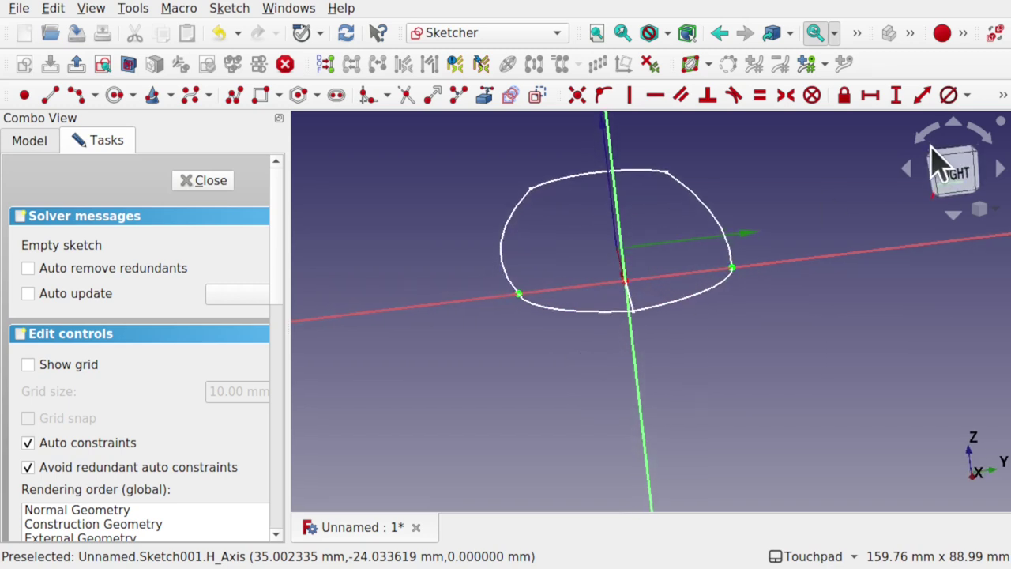
click(957, 177)
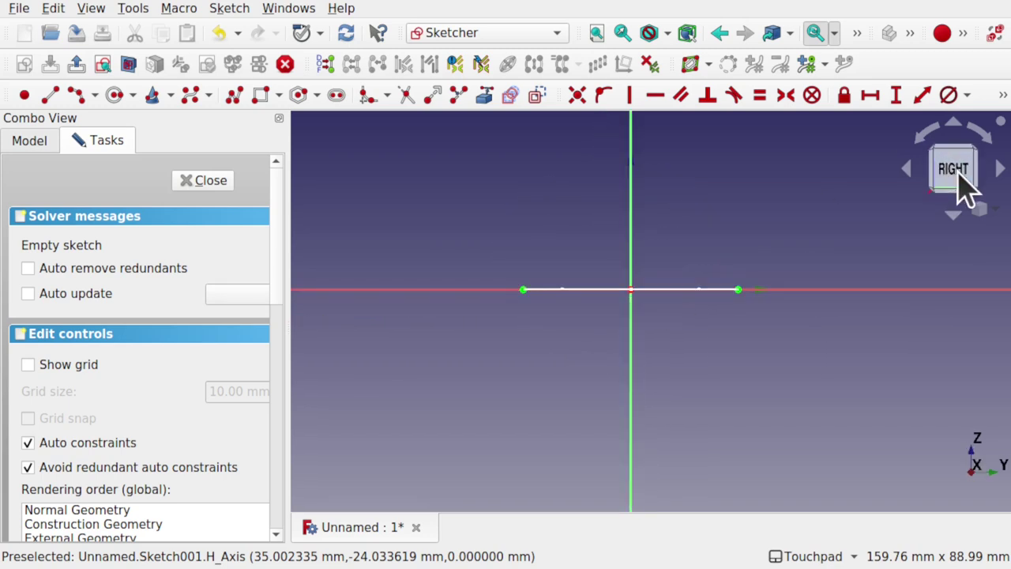
click(93, 95)
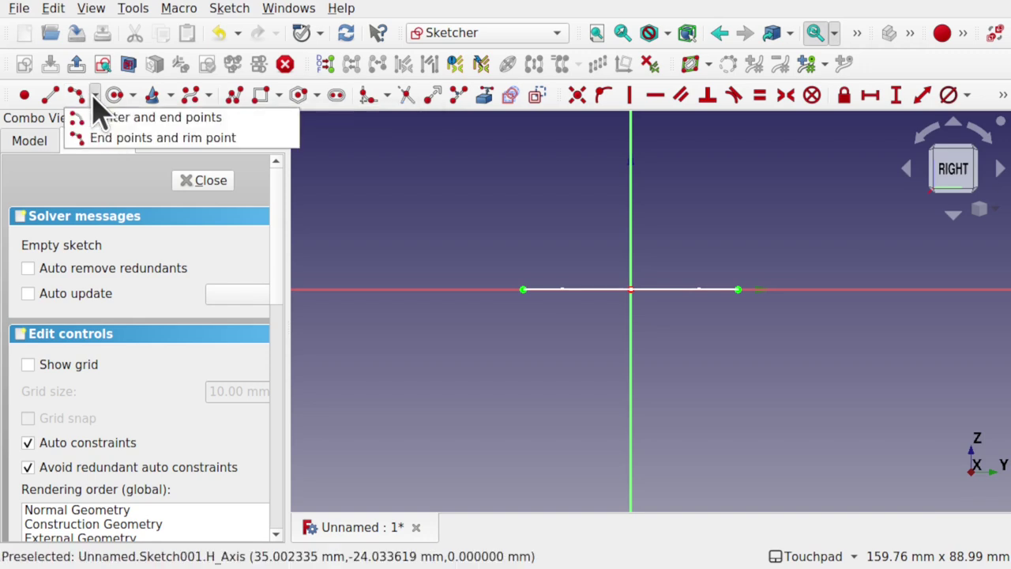
click(117, 139)
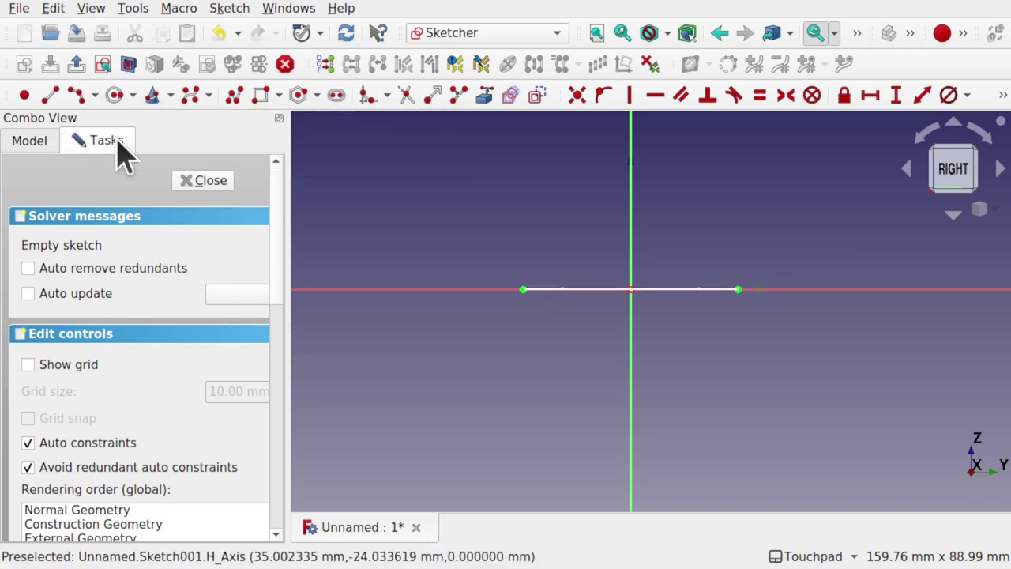
click(523, 289)
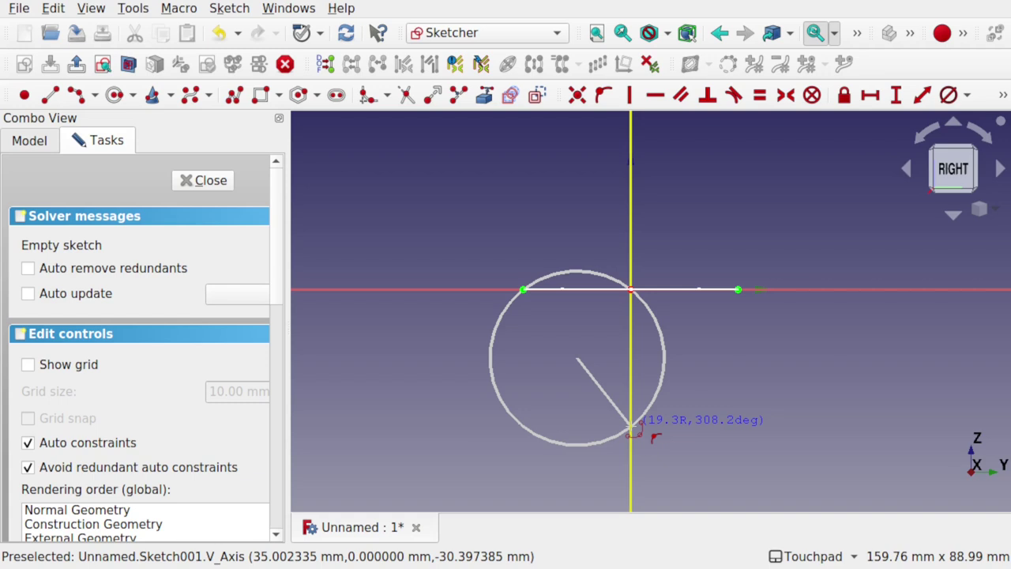
click(632, 426)
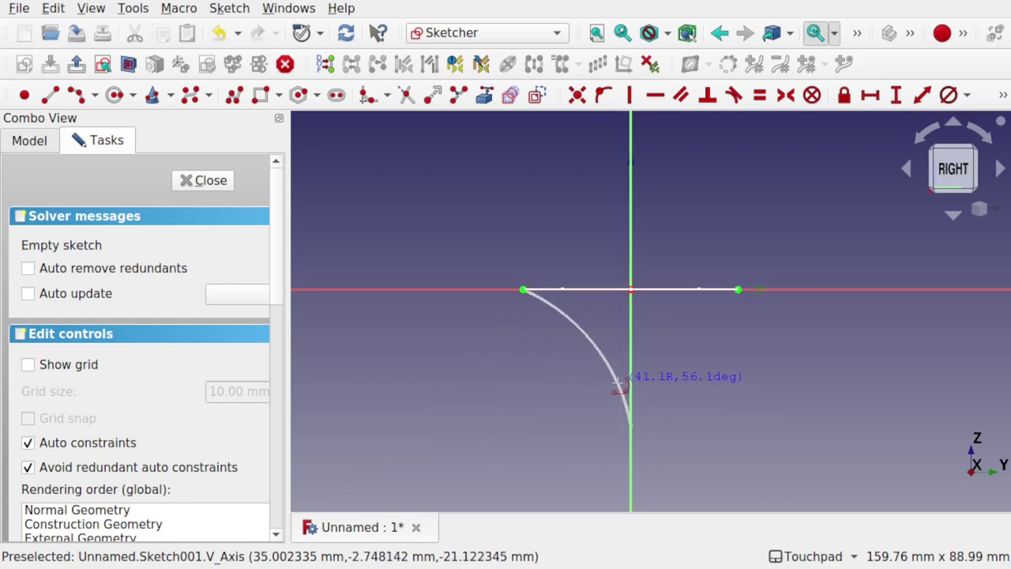
click(618, 382)
Step: Draw a mirrored arc of about 39 mm radius from the right junction point to the first arc's lower end
mouse_move(608, 399)
alt+mouse_down()
mouse_move(720, 390)
mouse_move(608, 402)
mouse_move(671, 352)
alt+mouse_up()
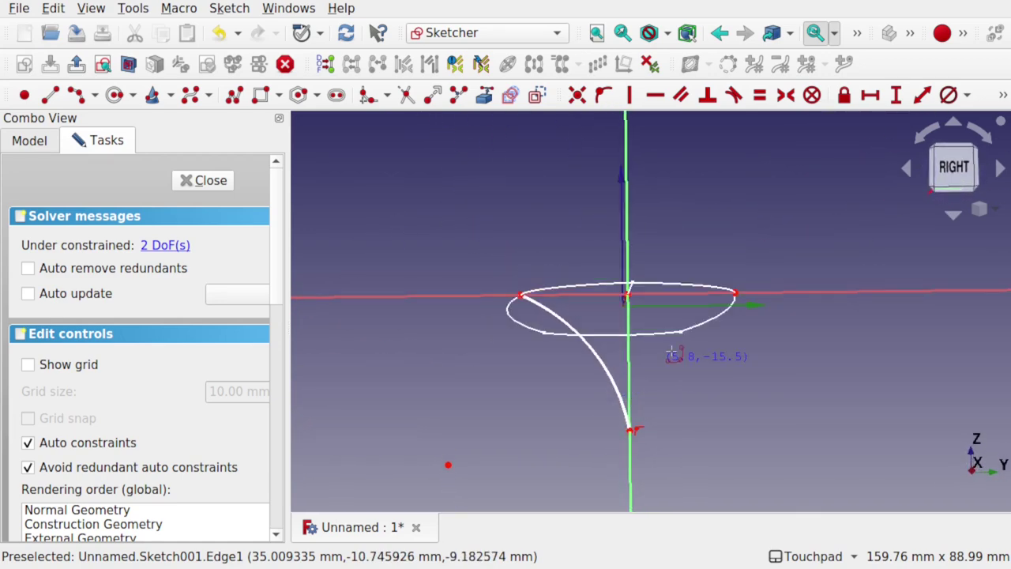
click(737, 297)
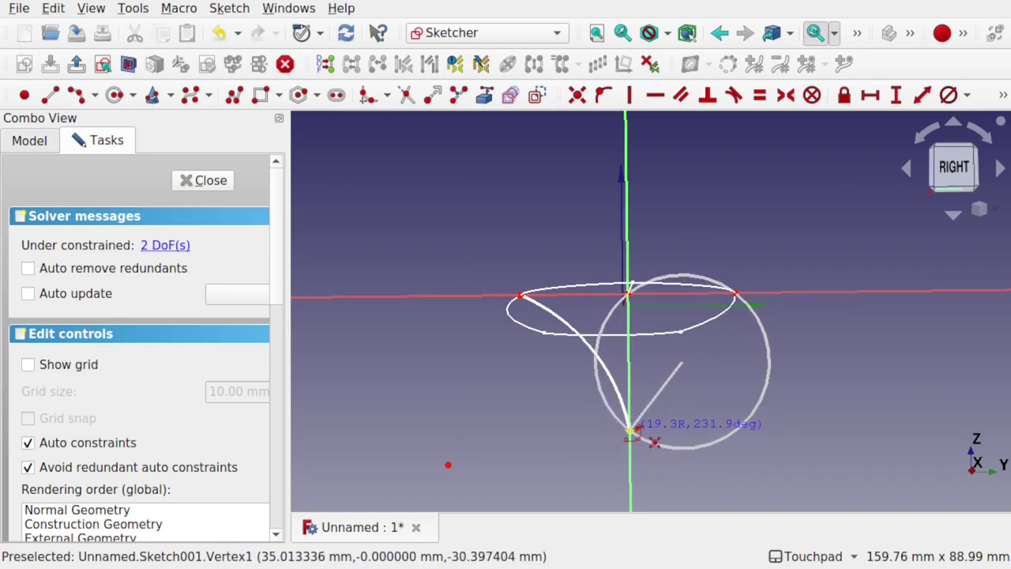
click(632, 431)
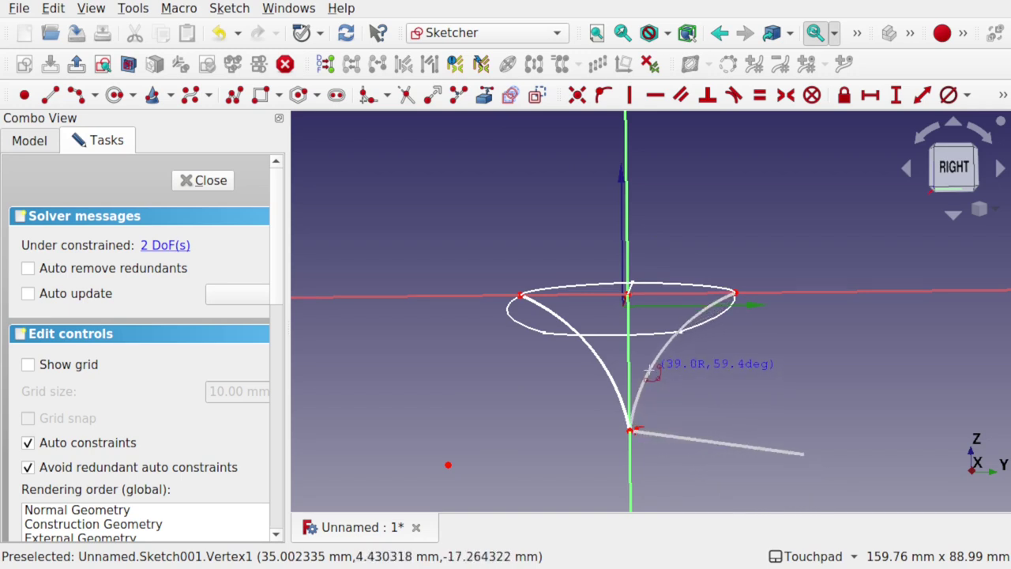
click(652, 371)
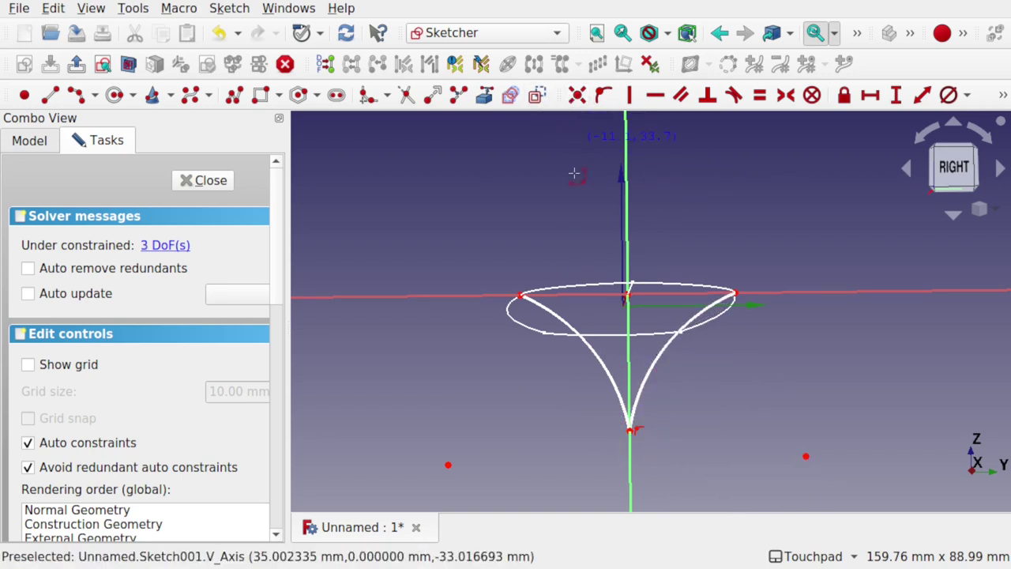
Step: Constrain the two arc centres symmetric about the vertical axis and delete the resulting redundant constraints
alt+drag(631, 321, 639, 273)
middle_drag(638, 273, 666, 328)
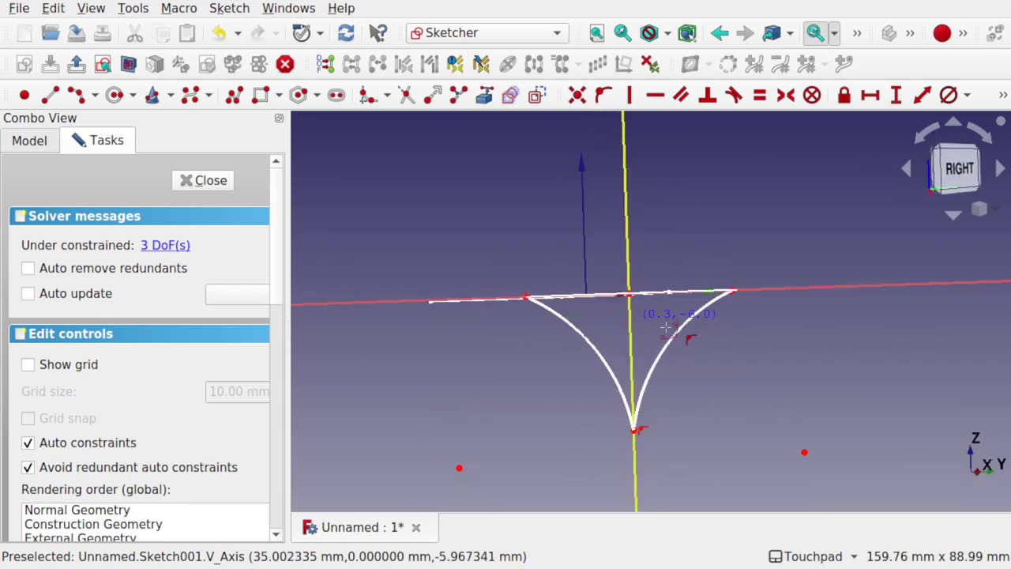
click(458, 471)
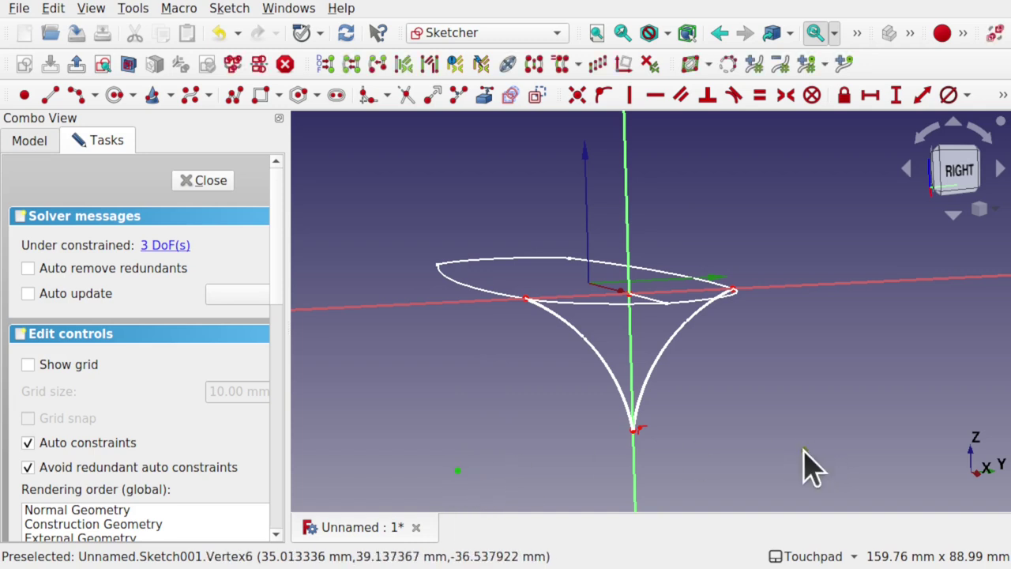
click(805, 450)
click(633, 470)
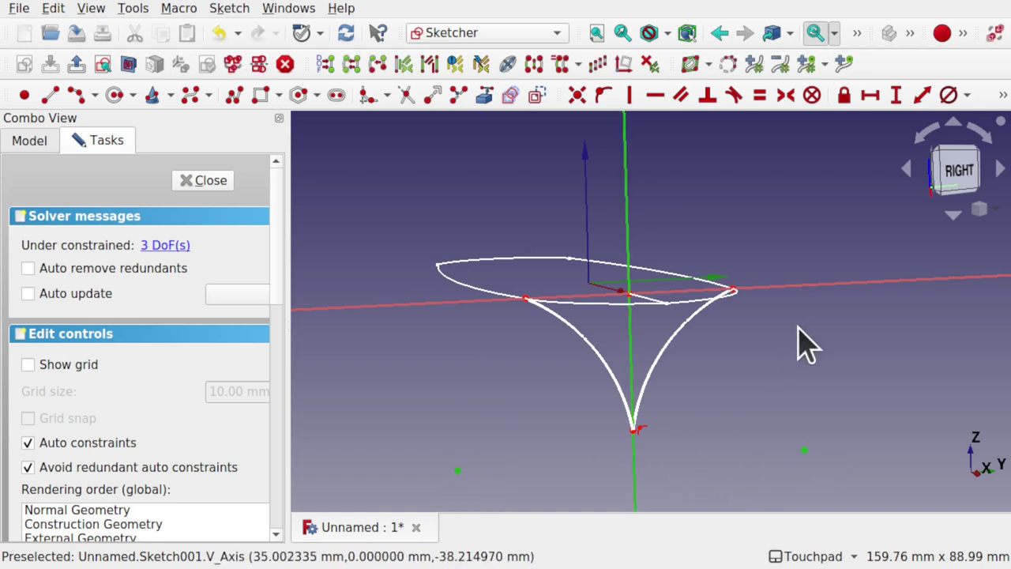
click(785, 96)
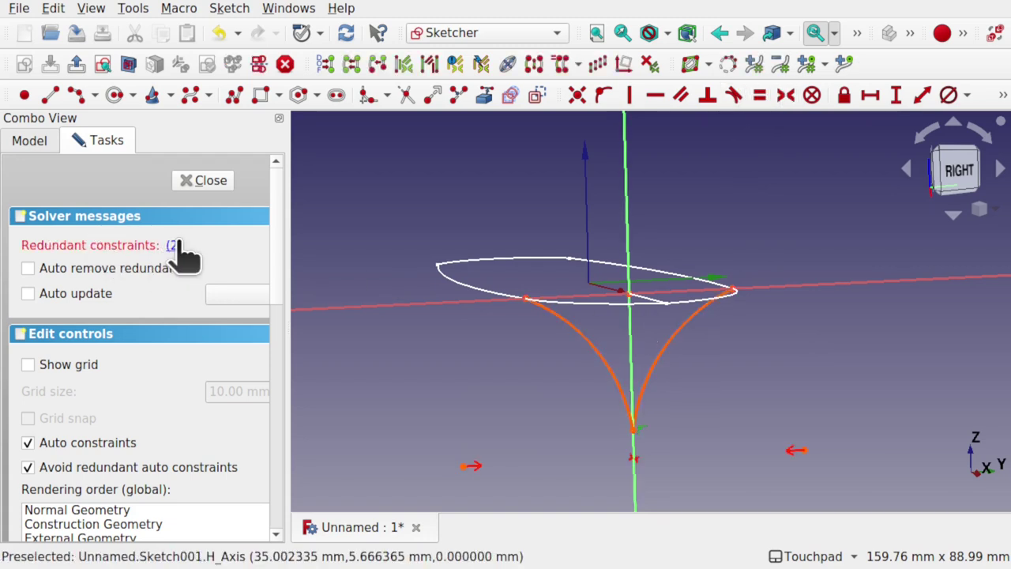
key(Delete)
Step: Reshape the symmetric arcs by moving the left arc's centre until they meet about 34 mm below the origin, and close the sketch
mouse_move(635, 462)
shift+mouse_down()
mouse_move(606, 463)
mouse_move(745, 434)
mouse_move(693, 319)
mouse_move(608, 287)
shift+mouse_up()
drag(570, 352, 565, 375)
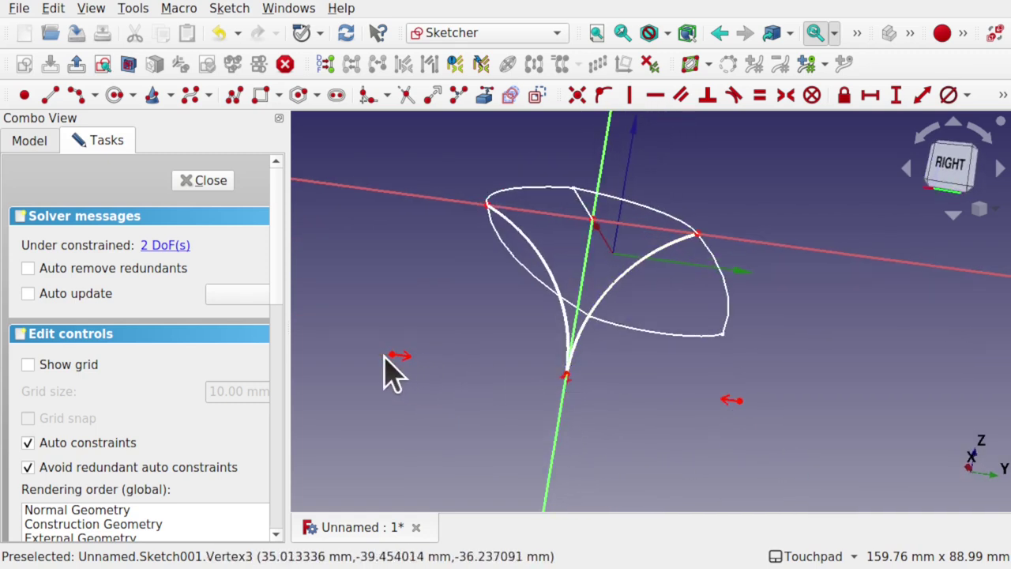
drag(391, 355, 343, 368)
mouse_move(506, 352)
alt+mouse_down()
mouse_move(583, 352)
mouse_move(729, 327)
mouse_move(569, 339)
mouse_move(543, 327)
alt+mouse_up()
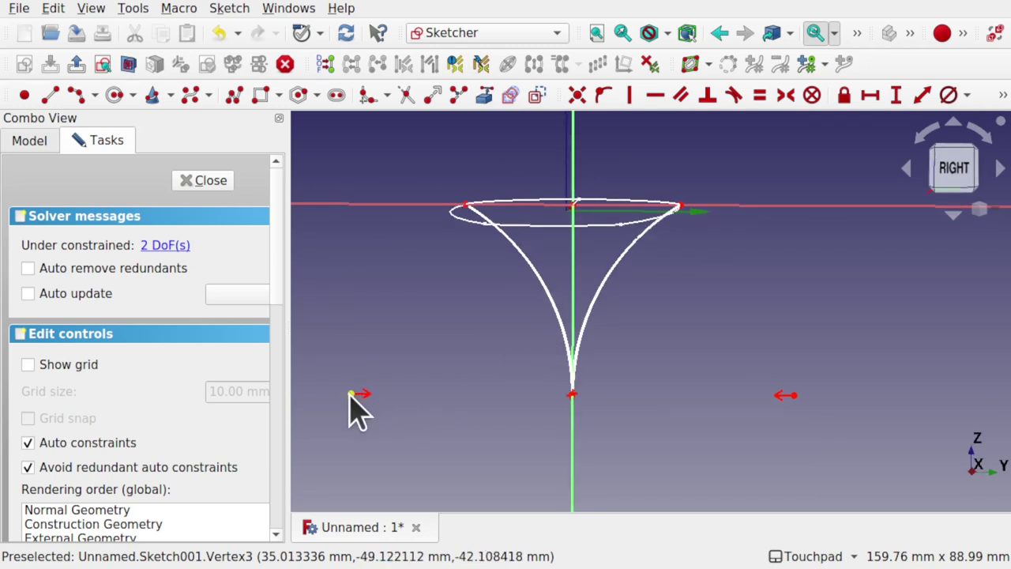
mouse_move(348, 392)
mouse_down()
mouse_move(352, 309)
mouse_move(375, 282)
mouse_move(363, 295)
mouse_move(540, 325)
mouse_move(733, 296)
mouse_move(447, 317)
mouse_move(443, 331)
mouse_up()
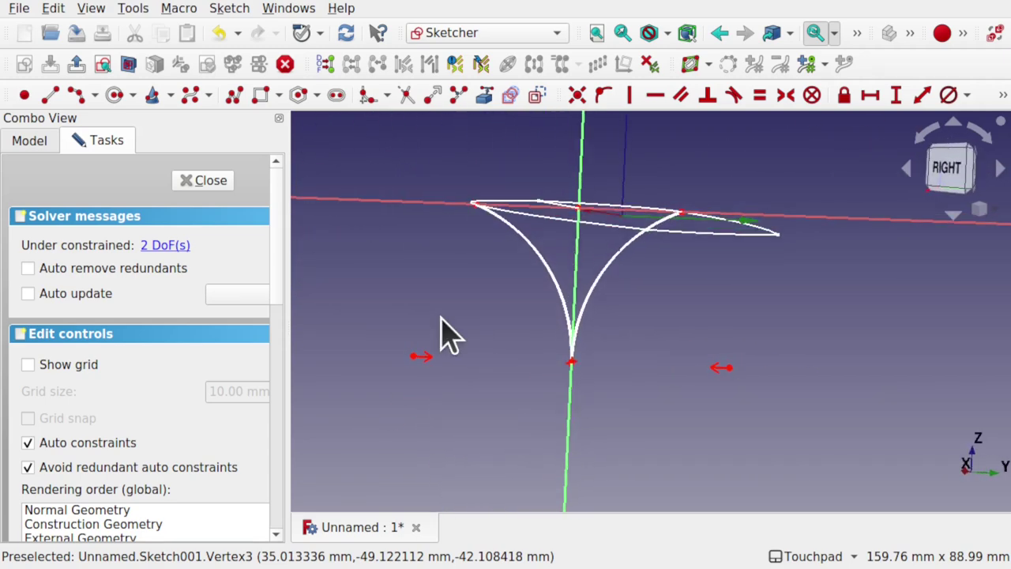
click(221, 183)
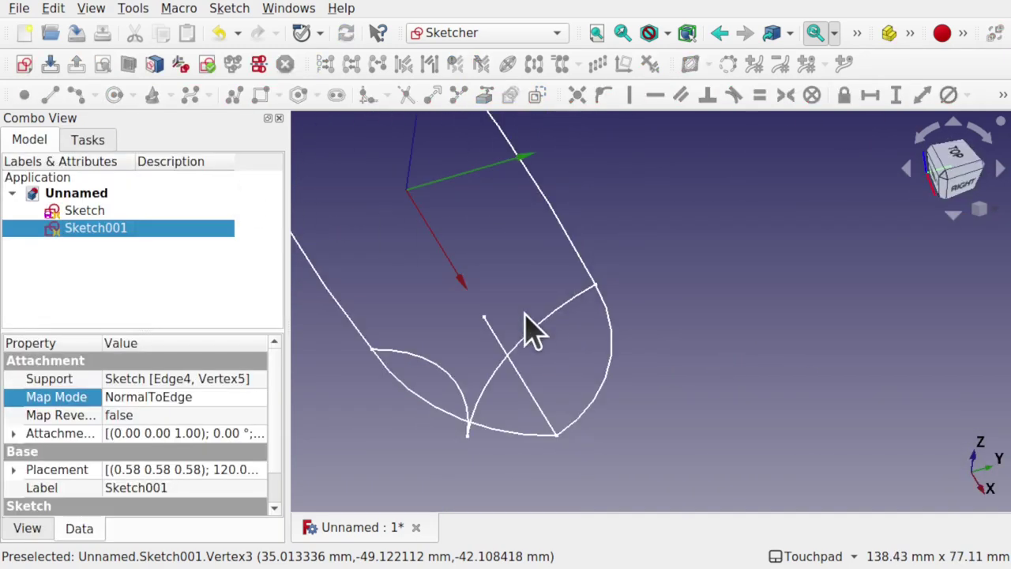
Step: Create a new sketch on the XZ-Plane, with 0.00 mm offset
mouse_move(531, 330)
alt+mouse_down()
mouse_move(603, 332)
mouse_move(668, 289)
mouse_move(406, 253)
mouse_move(445, 268)
alt+mouse_up()
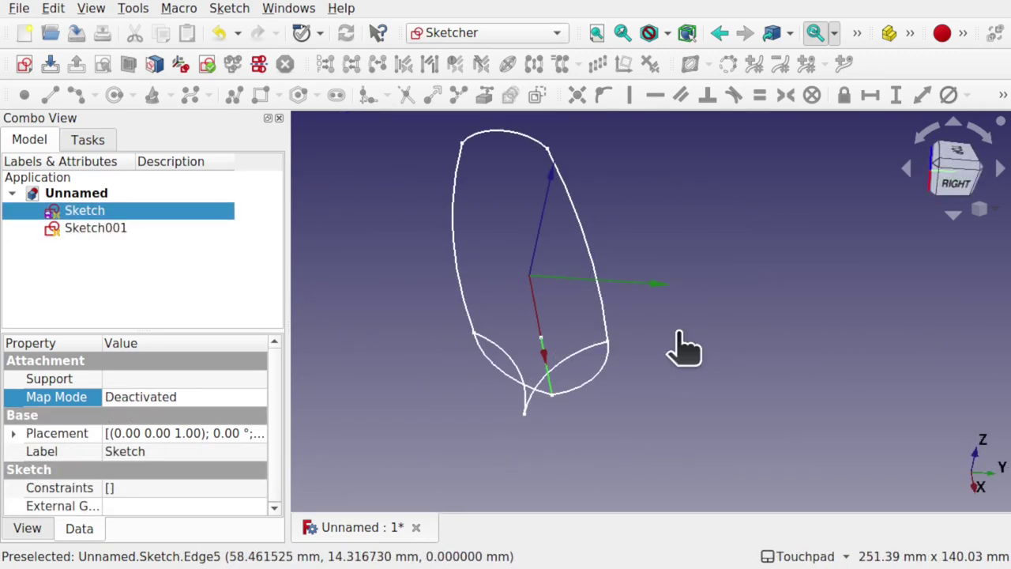
click(684, 347)
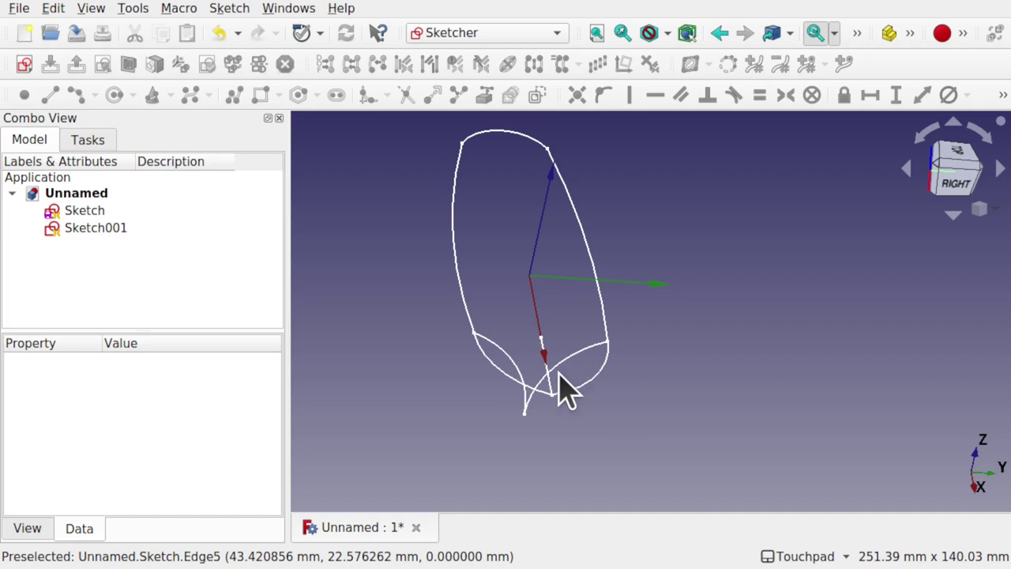
mouse_move(549, 376)
alt+mouse_down()
mouse_move(628, 379)
mouse_move(725, 357)
mouse_move(667, 401)
alt+mouse_up()
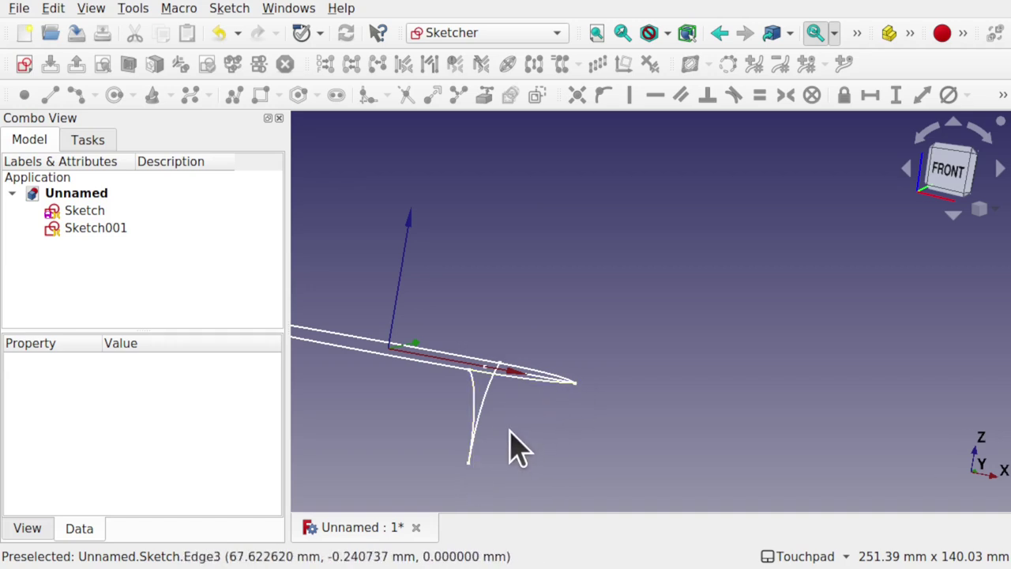
mouse_move(510, 431)
shift+mouse_down()
mouse_move(630, 364)
mouse_move(605, 395)
mouse_move(605, 426)
mouse_move(611, 377)
mouse_move(633, 355)
mouse_move(652, 363)
shift+mouse_up()
scroll(624, 364, up, 3)
click(954, 174)
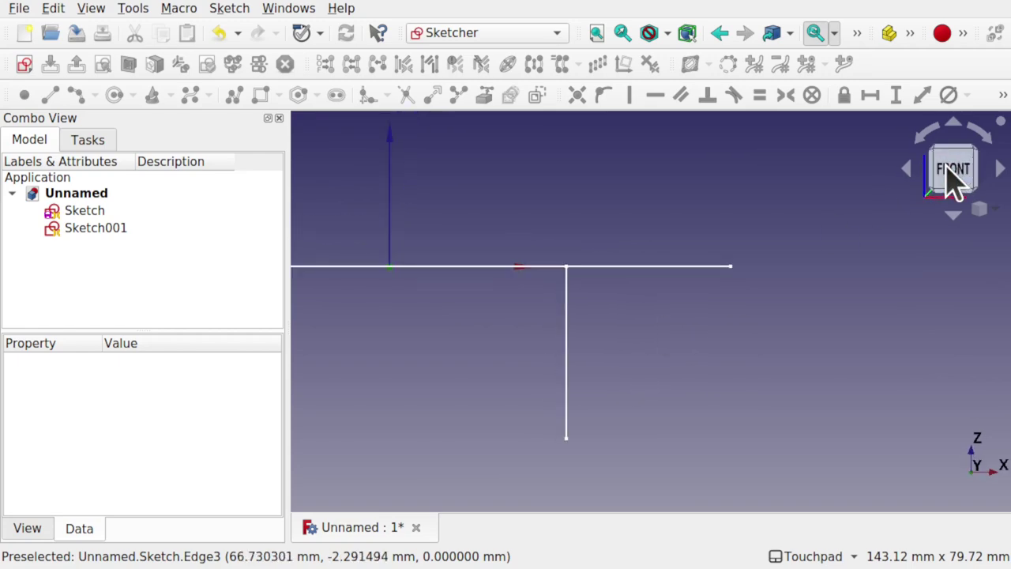
click(24, 64)
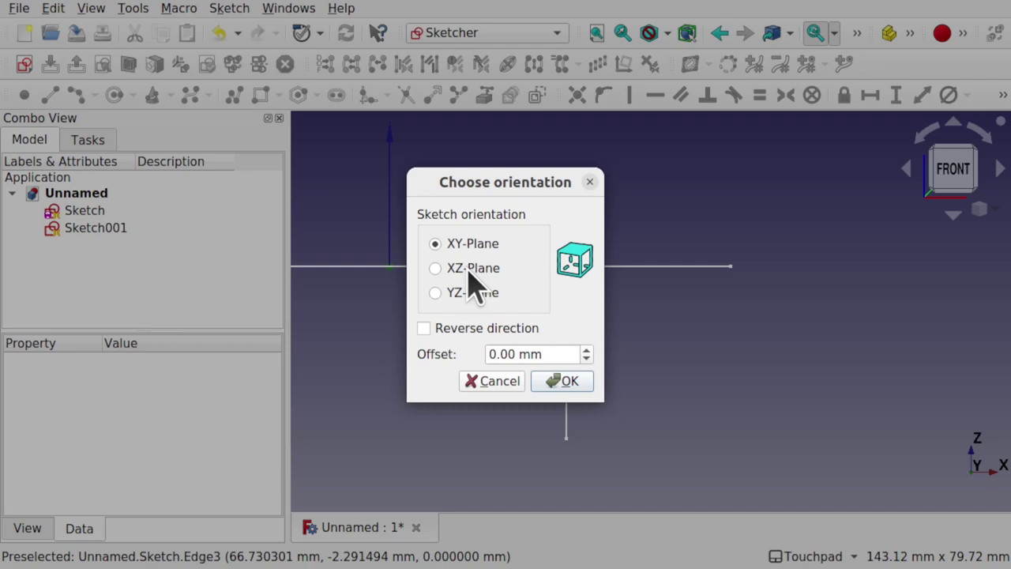
click(568, 382)
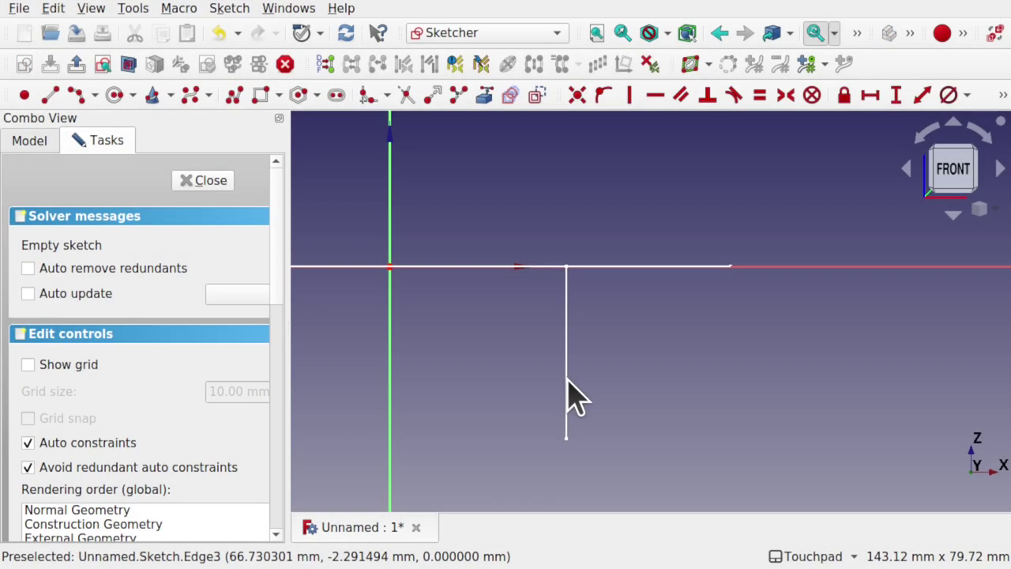
Step: Import the outline's centre line and the cross-section's lowest point into the sketch as external geometry
click(487, 98)
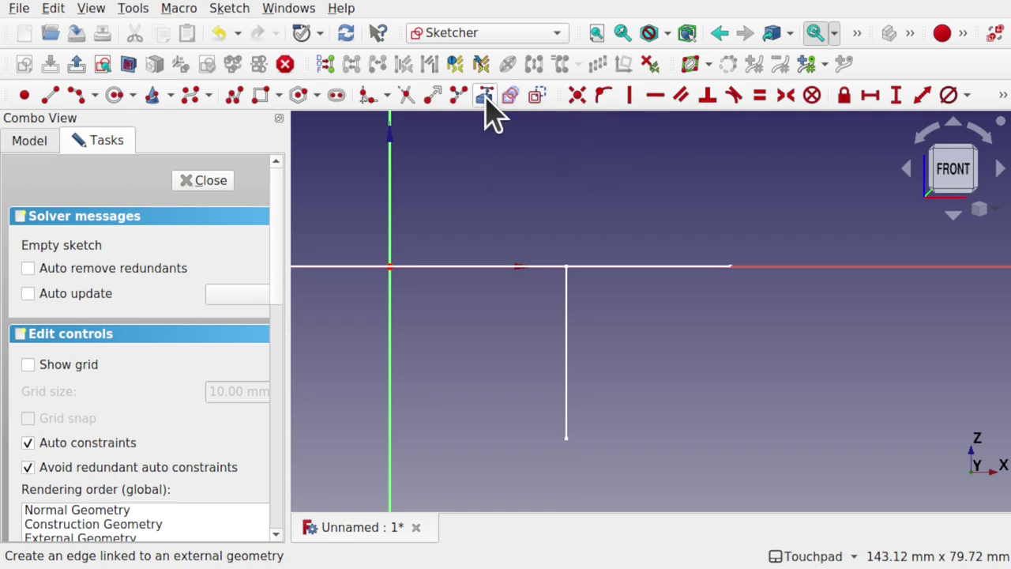
click(745, 264)
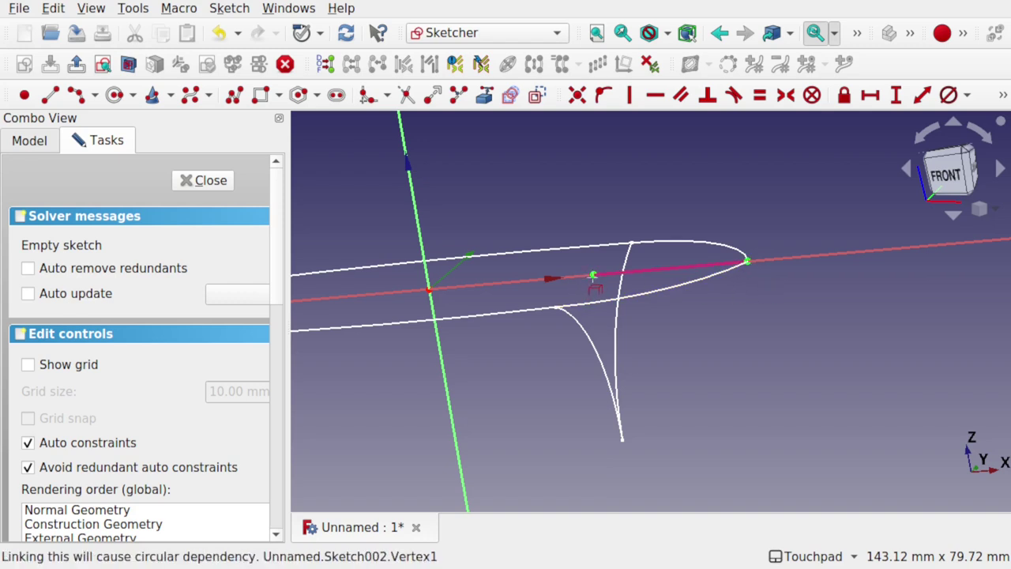
mouse_move(592, 277)
alt+mouse_down()
mouse_move(664, 227)
mouse_move(658, 257)
alt+mouse_up()
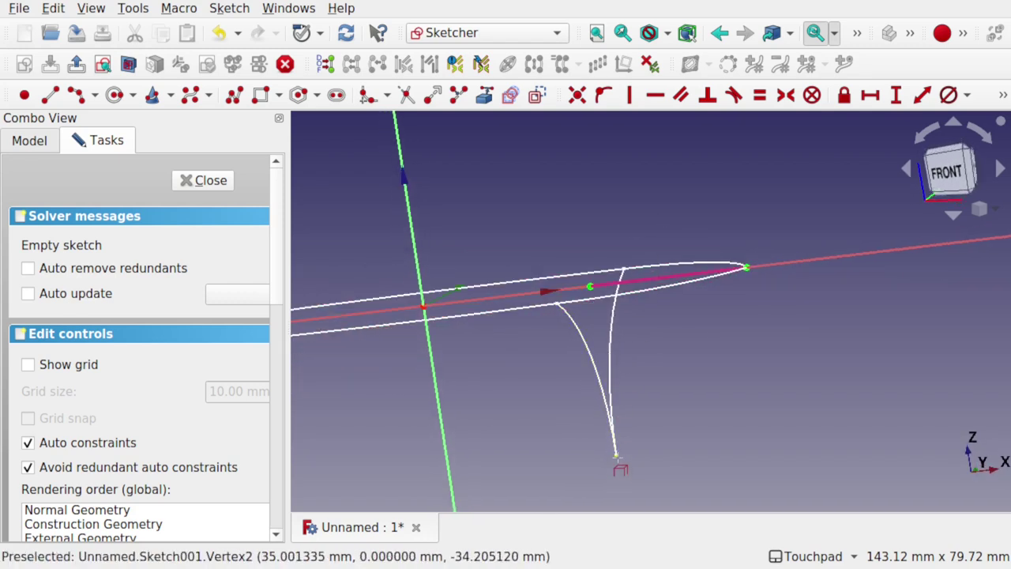
click(615, 457)
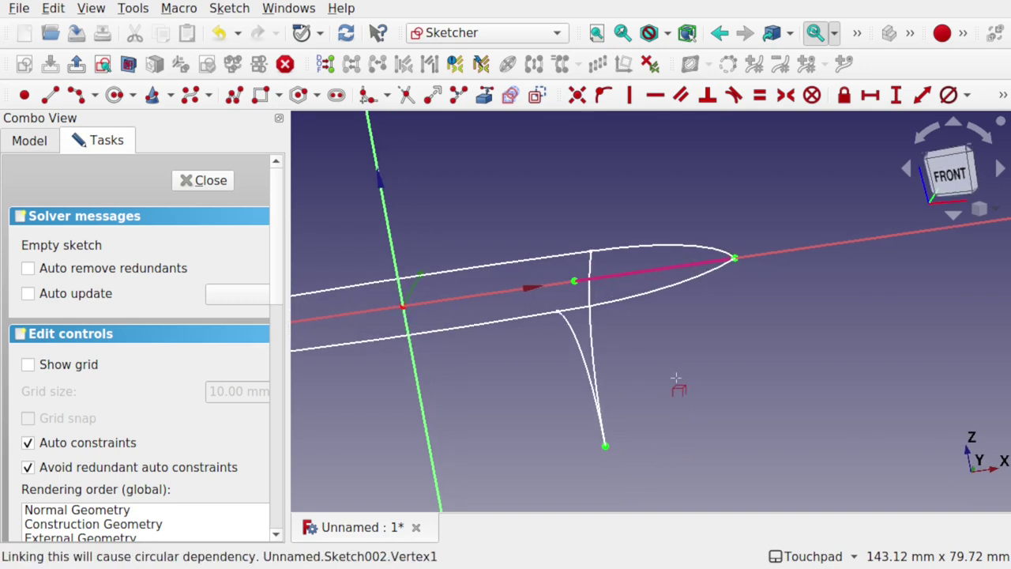
Step: Draw an inward-curving arc of about 63 mm radius from the centre line's outer end to the cross-section's lowest point
click(77, 94)
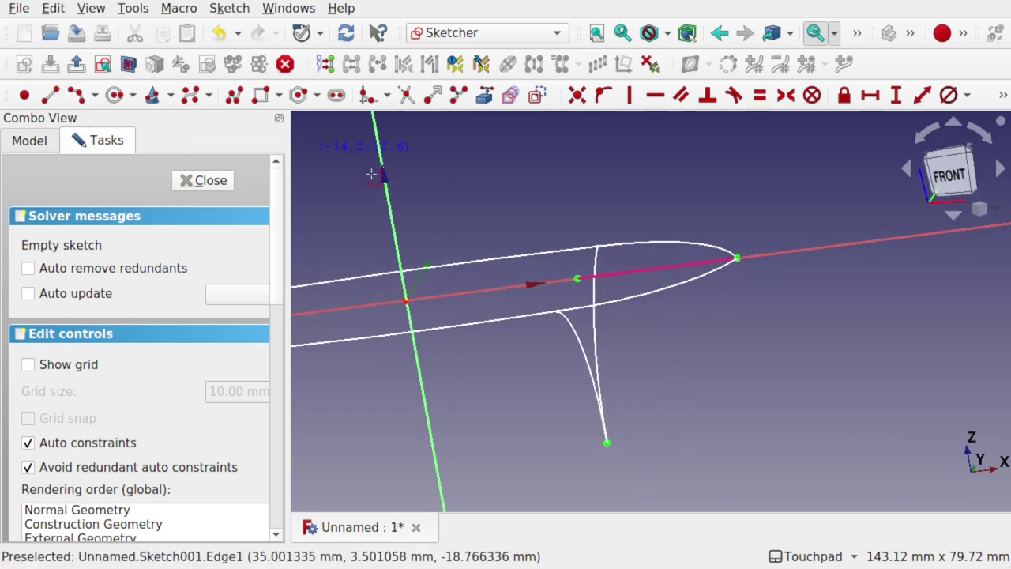
click(736, 258)
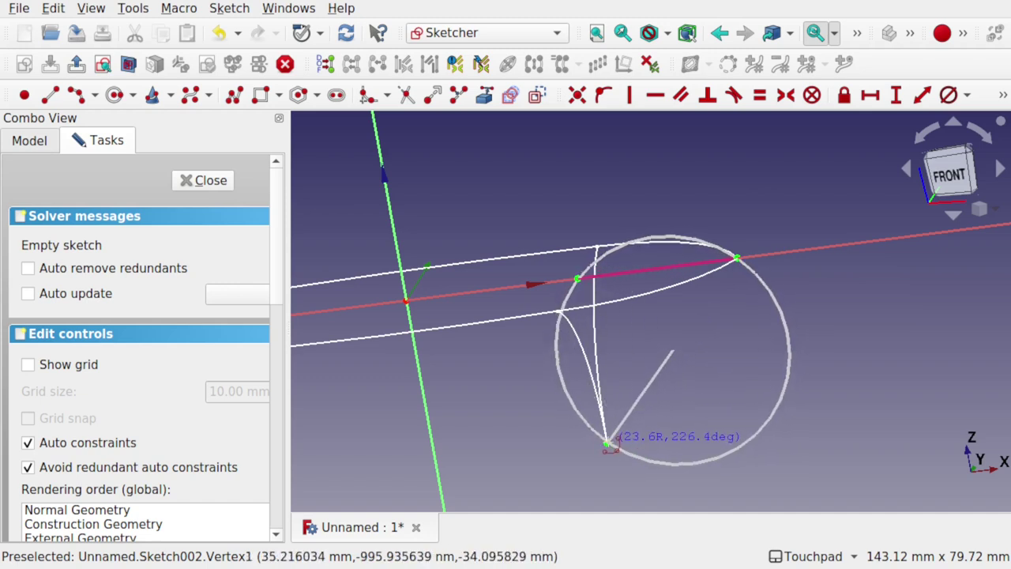
click(607, 442)
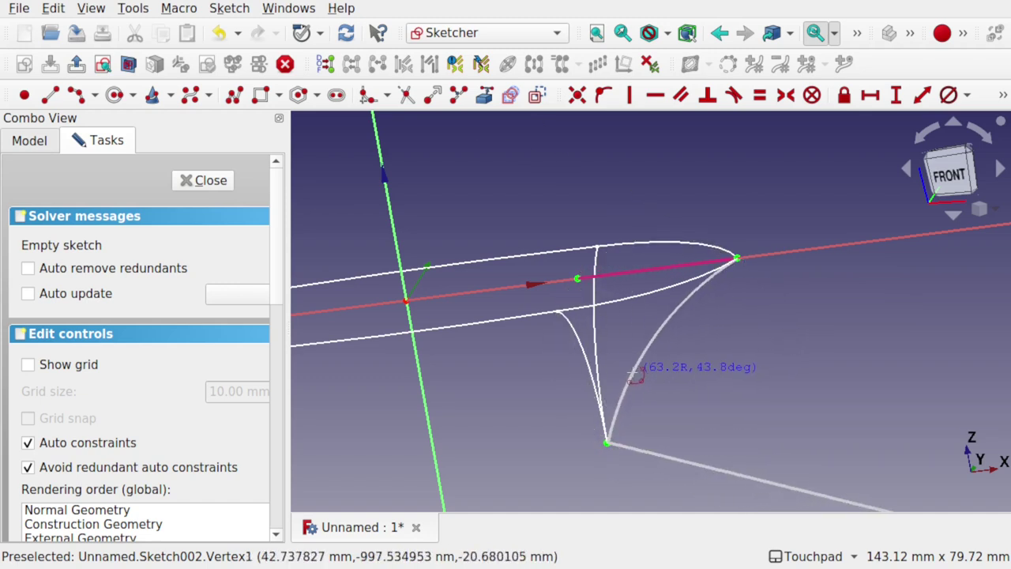
click(633, 374)
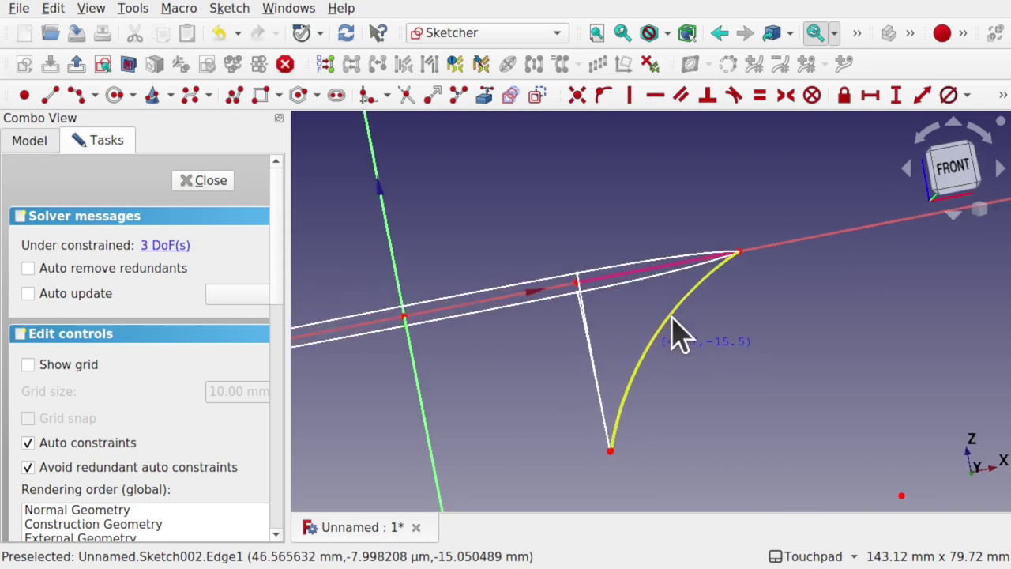
Step: Make the arc's lower end coincident with the imported lowest point of the cross-section
scroll(634, 456, up, 4)
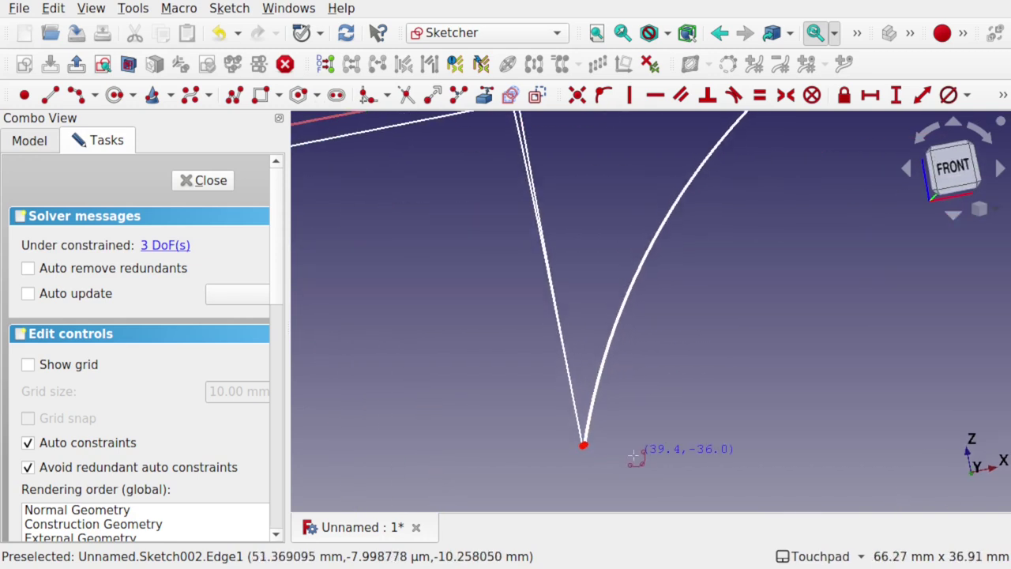
click(583, 447)
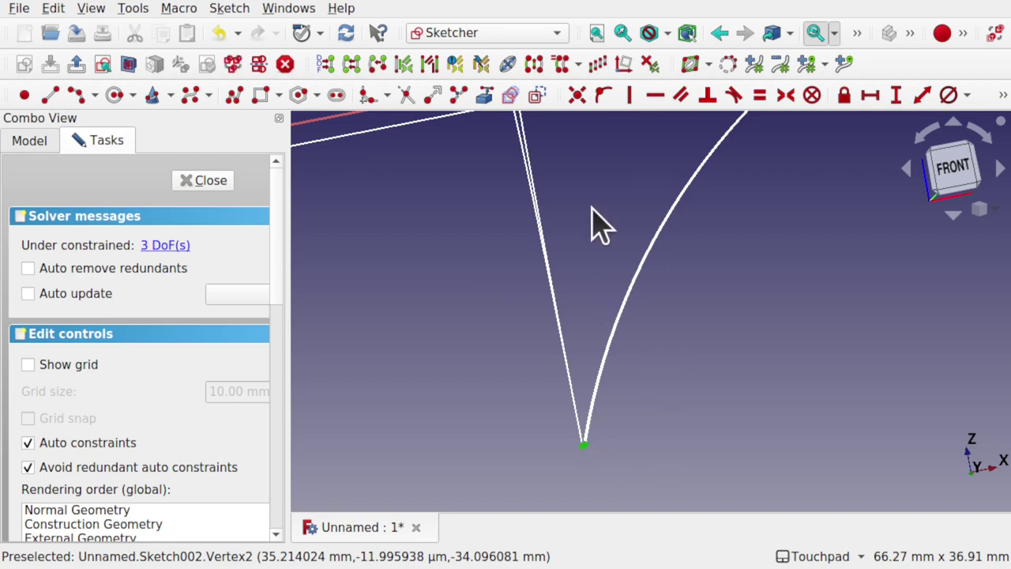
click(575, 100)
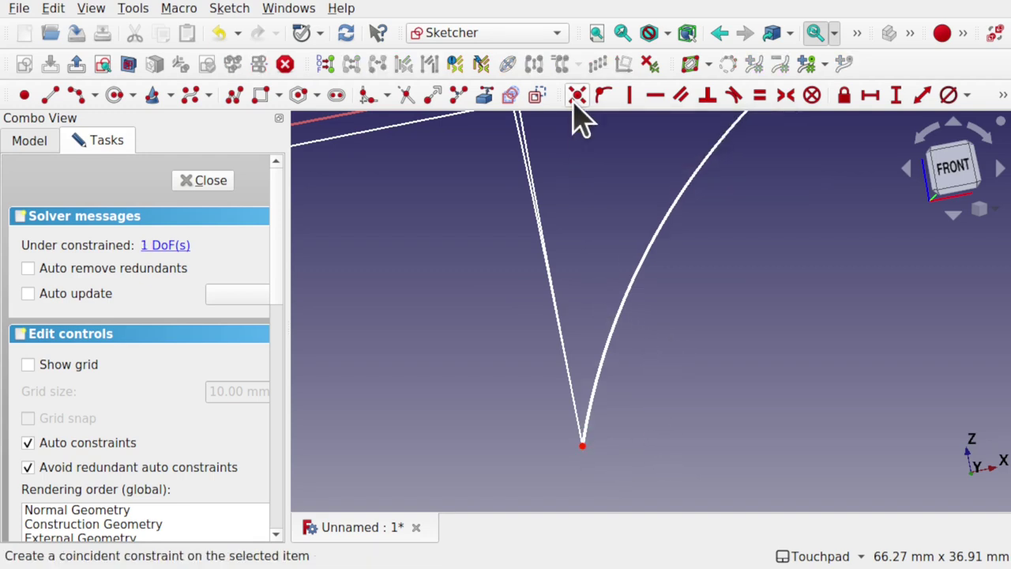
Step: Draw a horizontal line from the arc's lower end to roughly below the junction points at the outline's far end
scroll(610, 320, down, 4)
scroll(614, 327, down, 2)
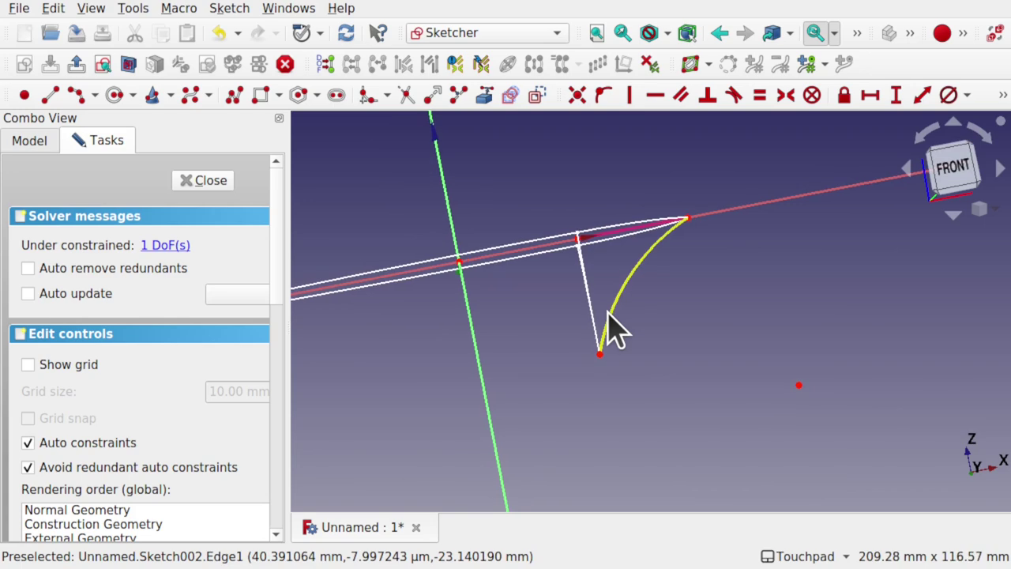
alt+drag(628, 289, 541, 363)
shift+drag(530, 322, 556, 307)
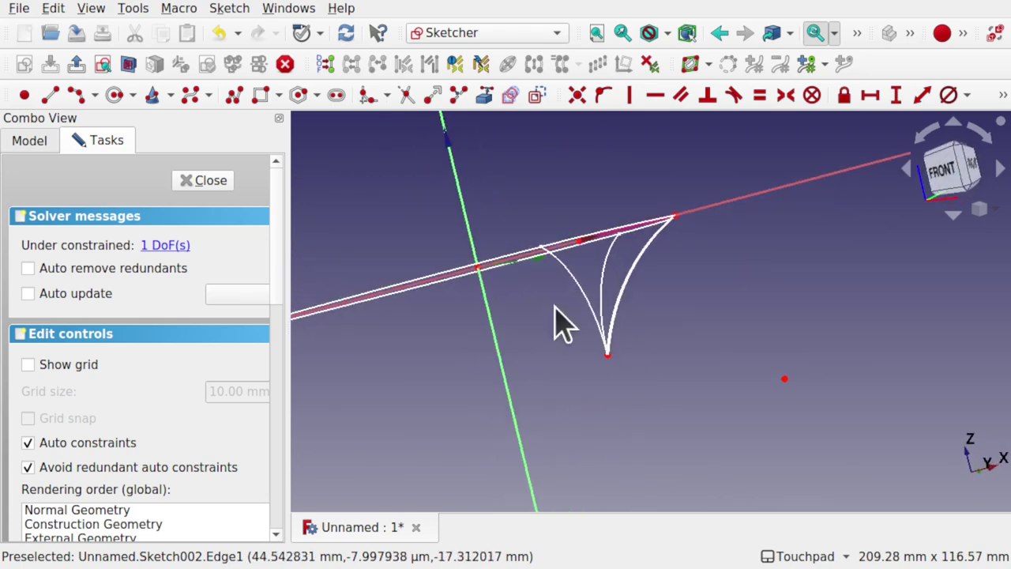
key(shift)
mouse_move(711, 303)
shift+mouse_down()
mouse_move(700, 302)
mouse_move(744, 334)
mouse_move(814, 324)
shift+mouse_up()
mouse_move(647, 340)
alt+mouse_down()
mouse_move(489, 316)
mouse_move(482, 255)
mouse_move(512, 332)
mouse_move(522, 312)
mouse_move(517, 277)
mouse_move(501, 287)
mouse_move(514, 307)
alt+mouse_up()
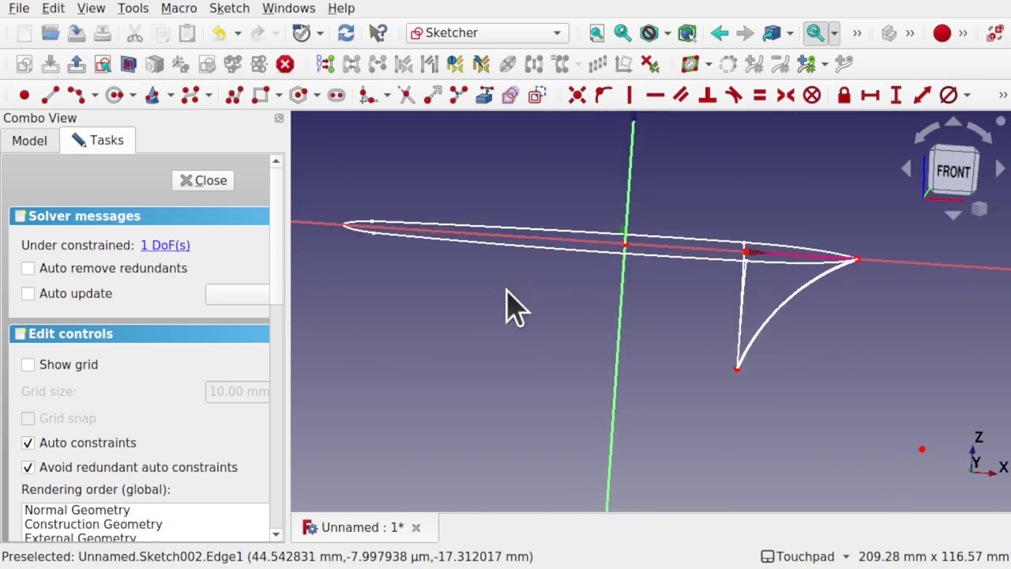
click(50, 95)
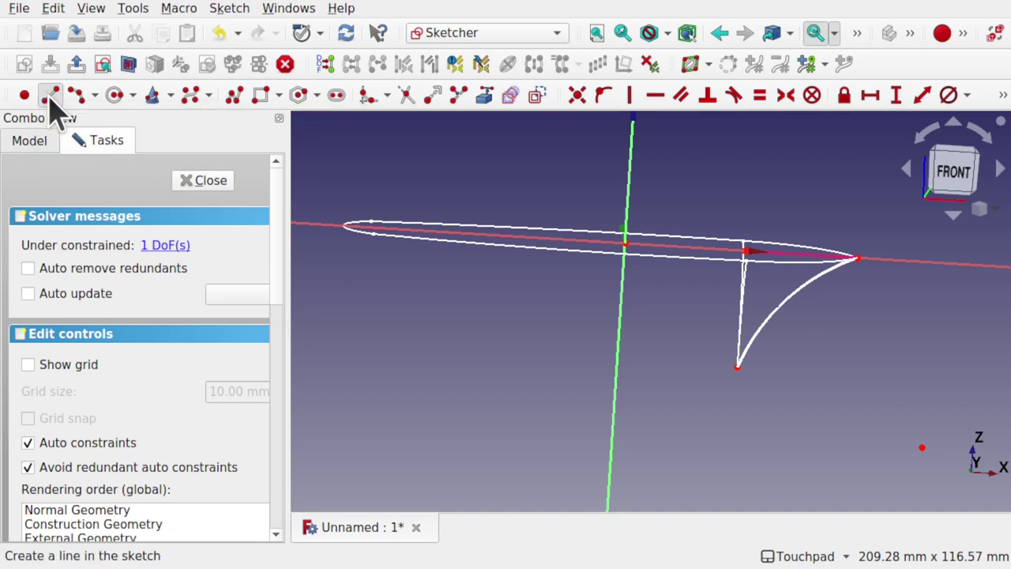
click(738, 366)
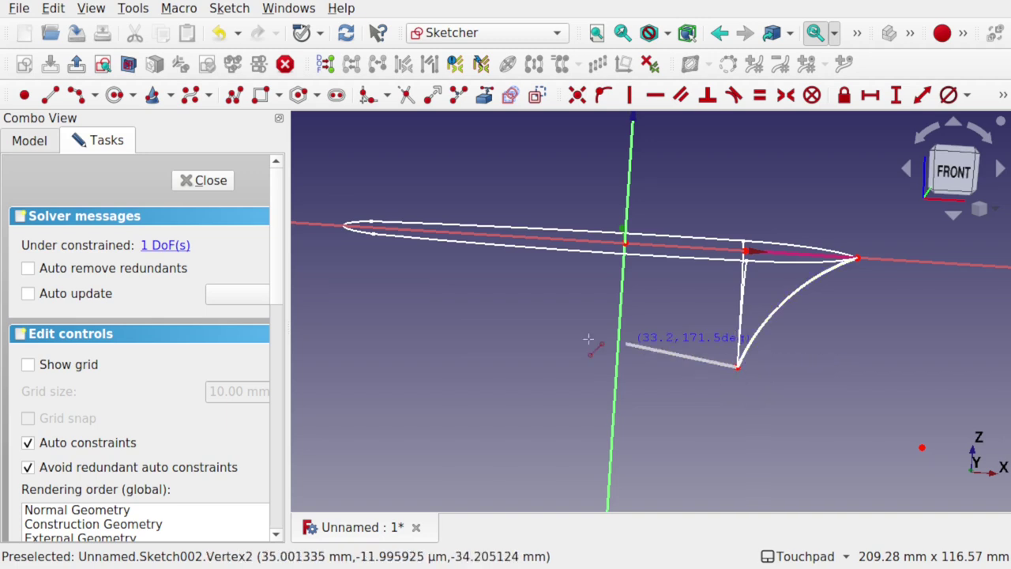
click(372, 344)
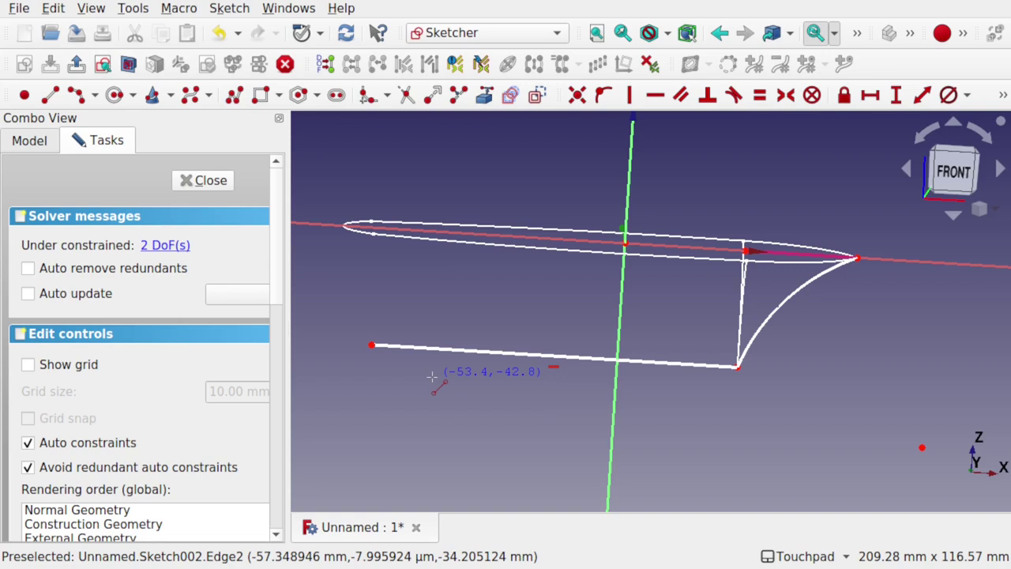
right_click(432, 377)
Step: Import the outline's far junction point as external geometry and constrain the horizontal line's free end vertically in line with it
scroll(378, 255, up, 2)
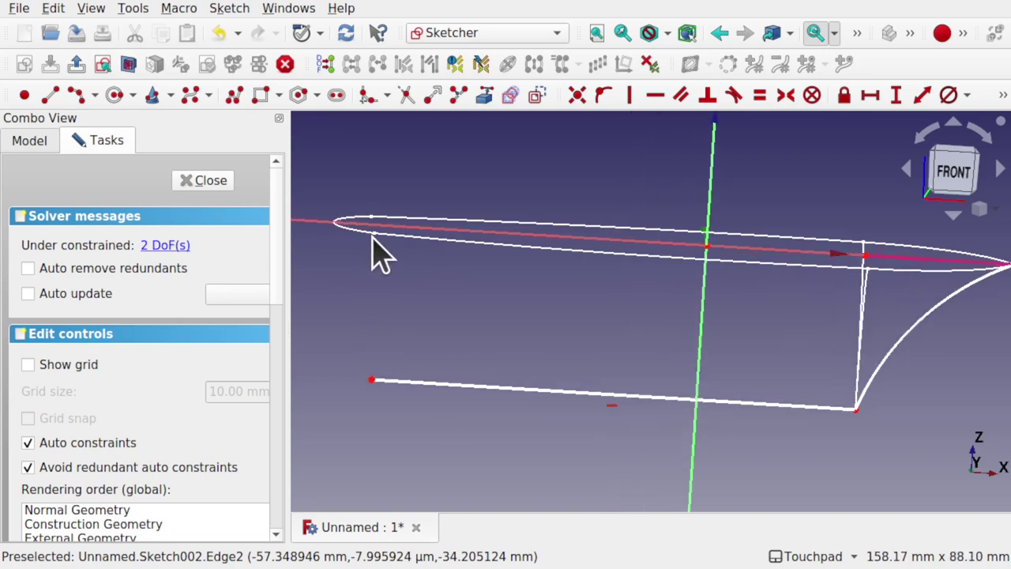
click(484, 96)
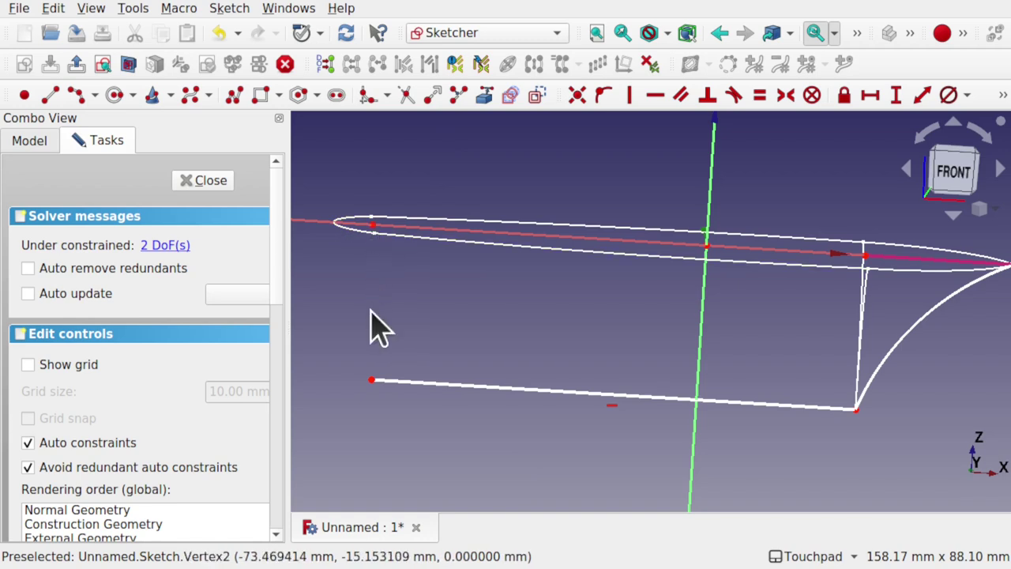
click(372, 224)
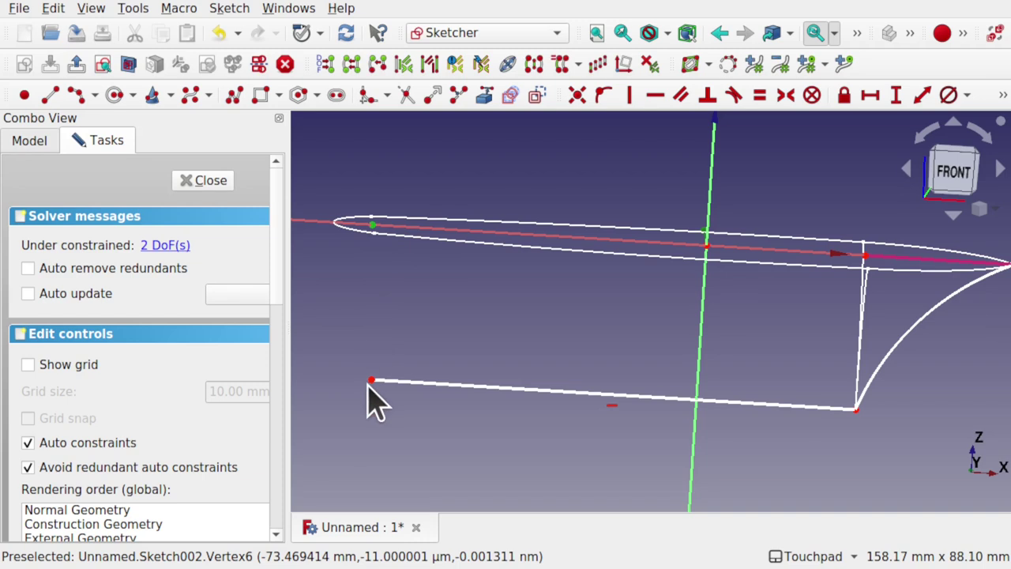
click(630, 95)
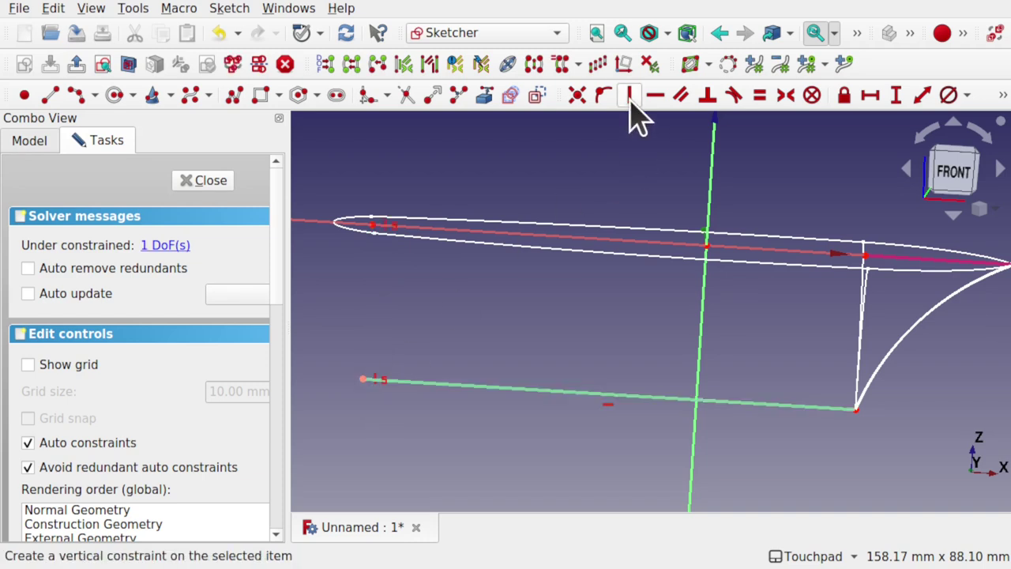
Step: Close the keel profile sketch and examine the wireframe's bow, keel line and open far end from several angles
click(199, 183)
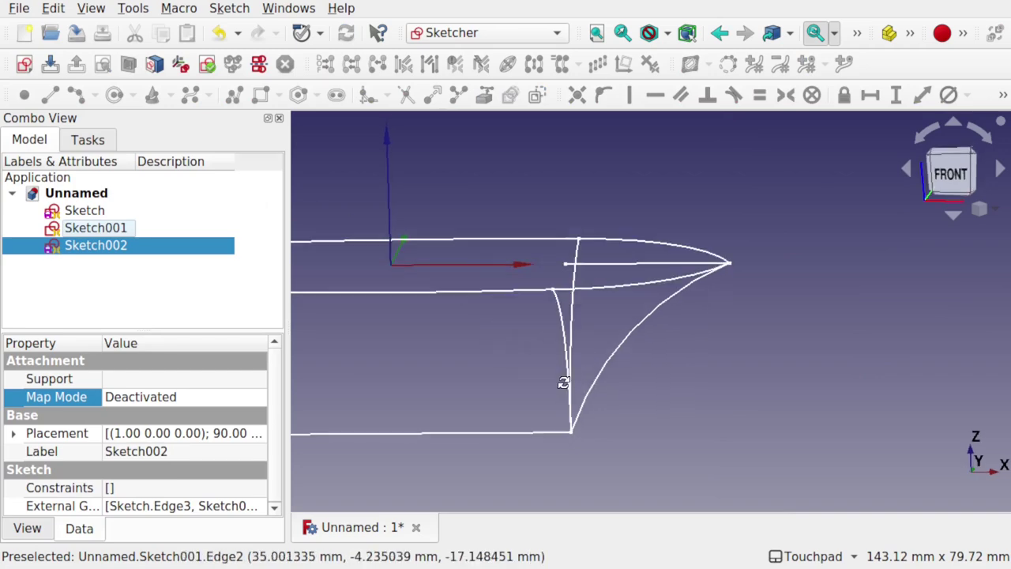
mouse_move(564, 382)
alt+mouse_down()
mouse_move(478, 410)
mouse_move(698, 408)
alt+mouse_up()
mouse_move(651, 361)
alt+mouse_down()
mouse_move(679, 337)
mouse_move(670, 328)
mouse_move(609, 350)
alt+mouse_up()
mouse_move(490, 343)
alt+mouse_down()
mouse_move(535, 320)
mouse_move(553, 327)
alt+mouse_up()
shift+drag(553, 327, 639, 339)
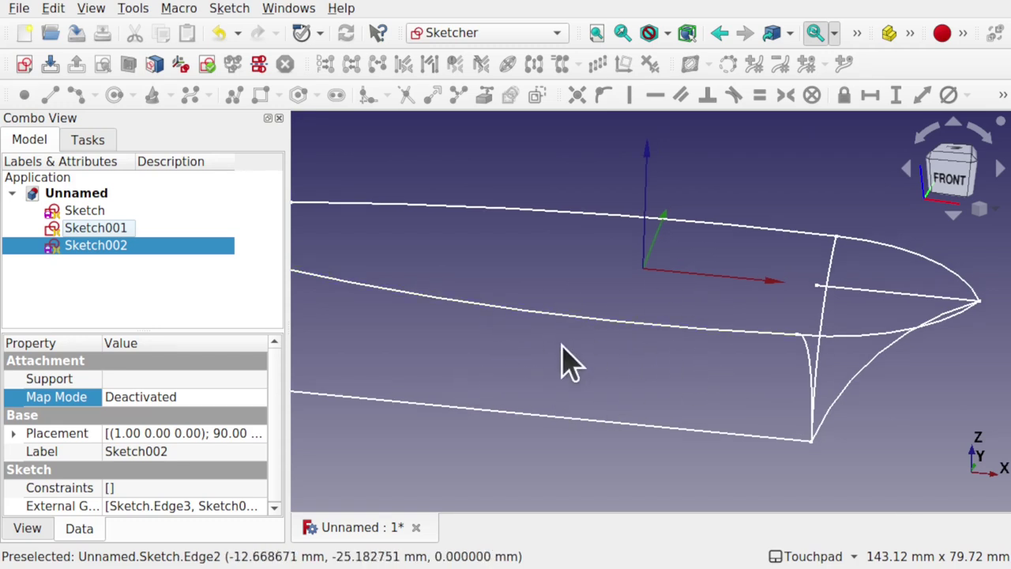
mouse_move(561, 345)
alt+mouse_down()
mouse_move(621, 359)
mouse_move(677, 331)
mouse_move(752, 327)
alt+mouse_up()
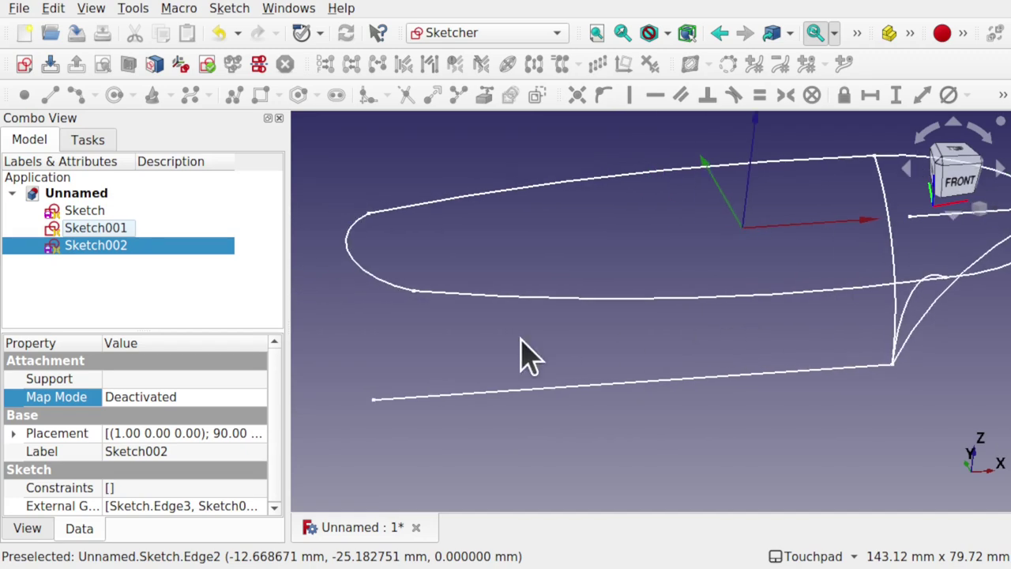
mouse_move(529, 359)
alt+mouse_down()
mouse_move(512, 286)
mouse_move(495, 325)
mouse_move(512, 334)
alt+mouse_up()
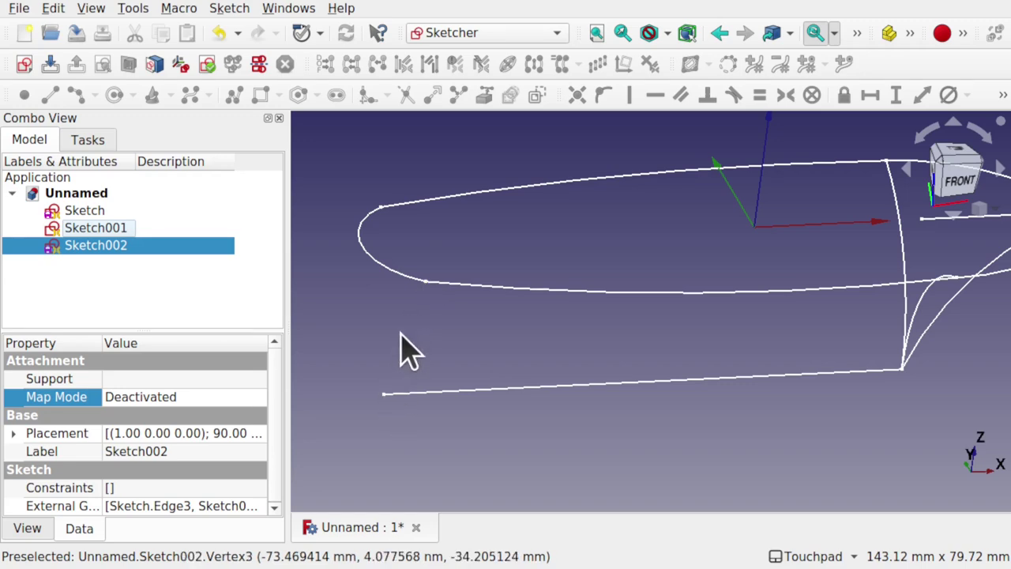
mouse_move(402, 345)
alt+mouse_down()
mouse_move(425, 355)
mouse_move(400, 339)
alt+mouse_up()
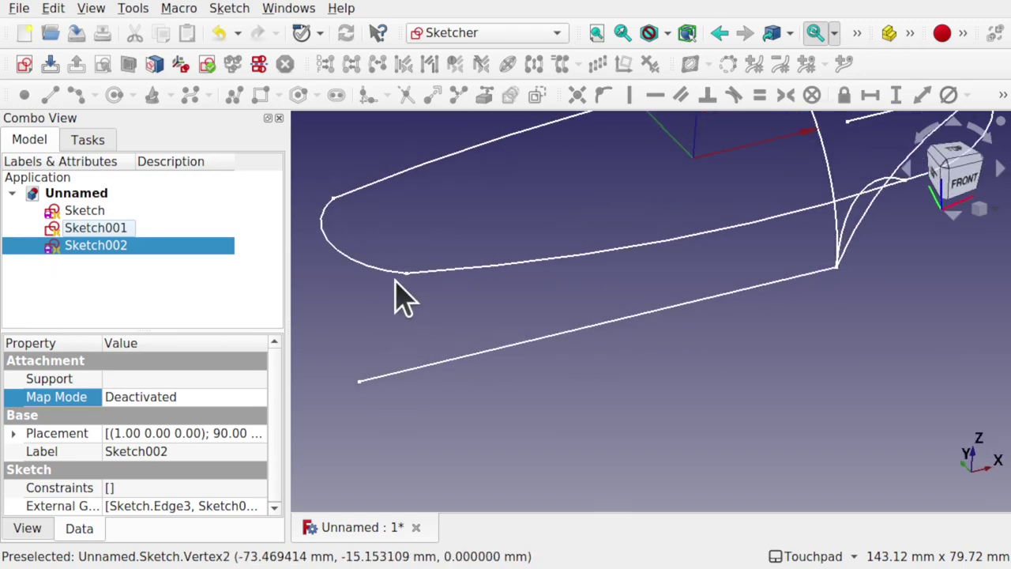
mouse_move(395, 294)
alt+mouse_down()
mouse_move(434, 277)
mouse_move(688, 422)
alt+mouse_up()
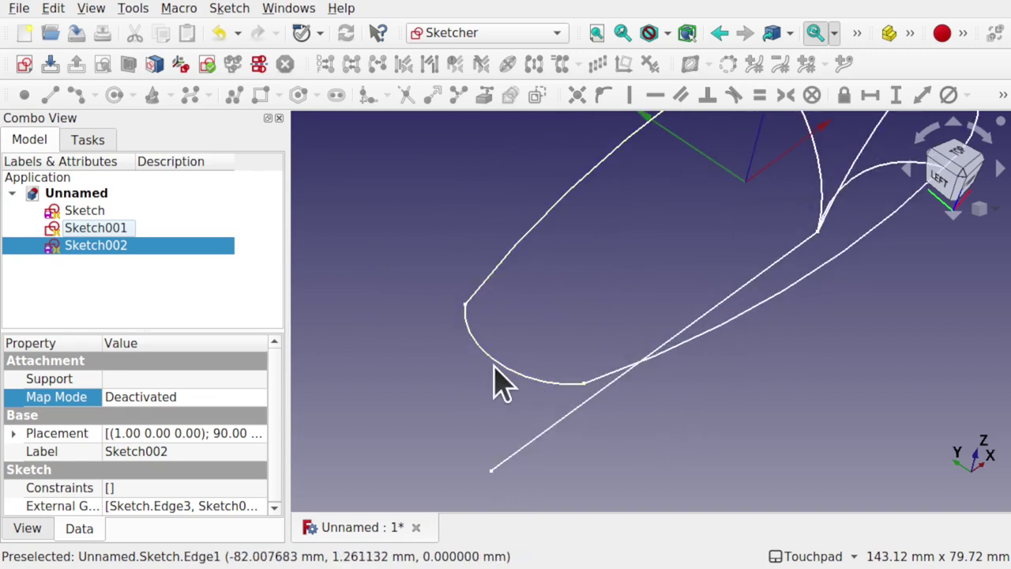
scroll(603, 314, down, 4)
scroll(605, 316, up, 3)
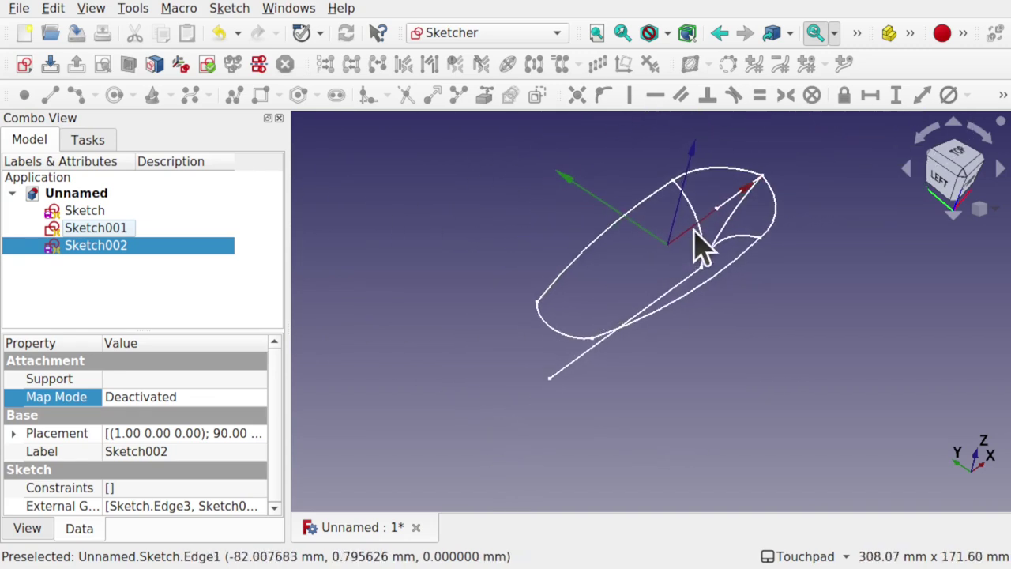
alt+drag(700, 244, 726, 241)
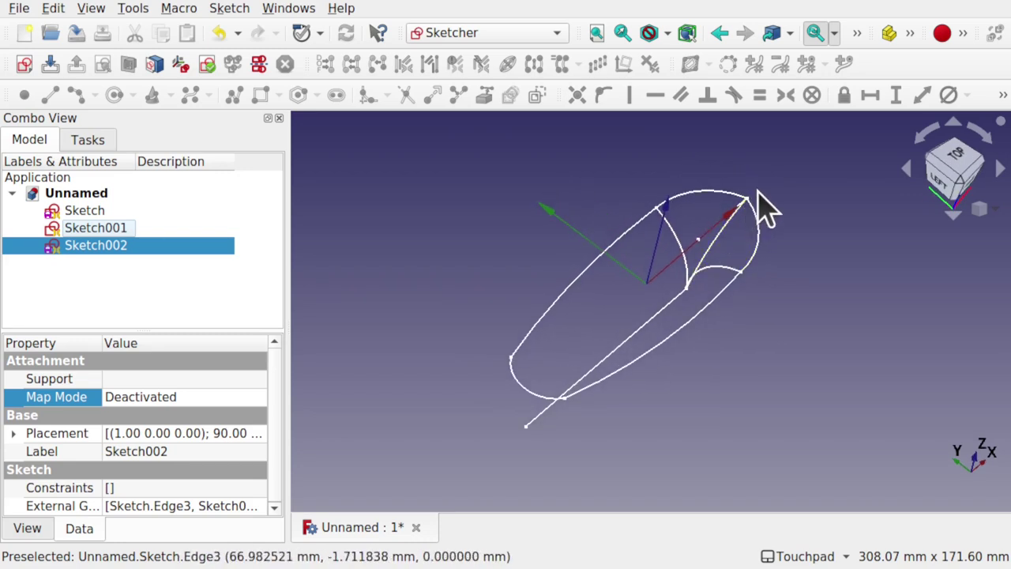
scroll(755, 218, up, 3)
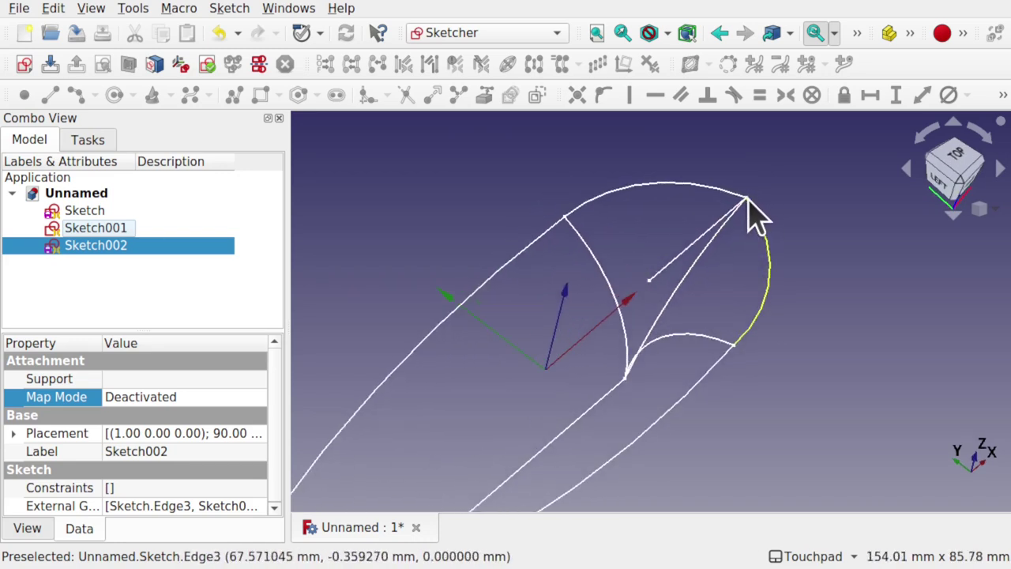
scroll(664, 294, down, 3)
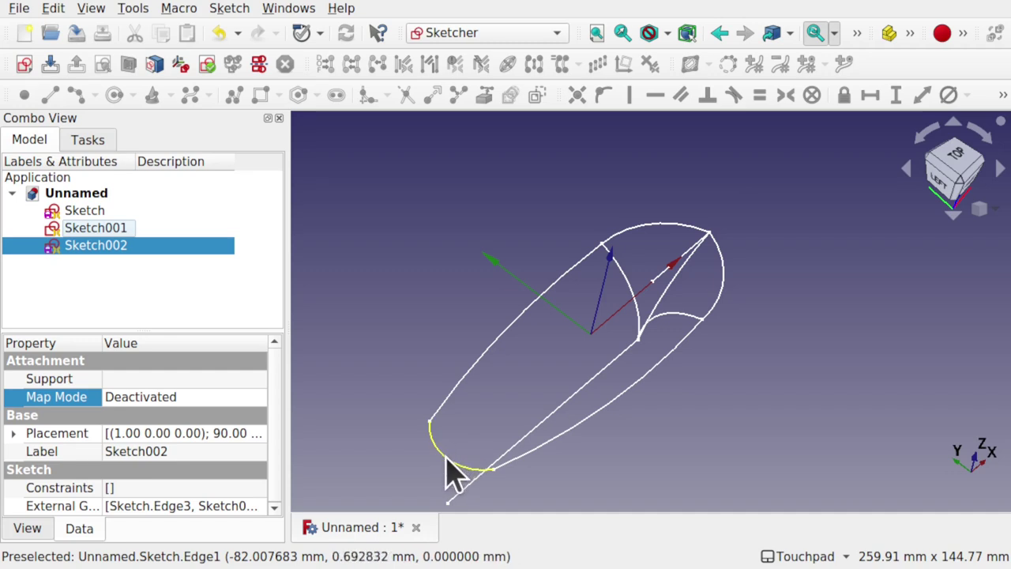
Step: Reopen the outline sketch and draw a horizontal line about 11.5 mm long inward from the middle of the far-end arc
click(455, 474)
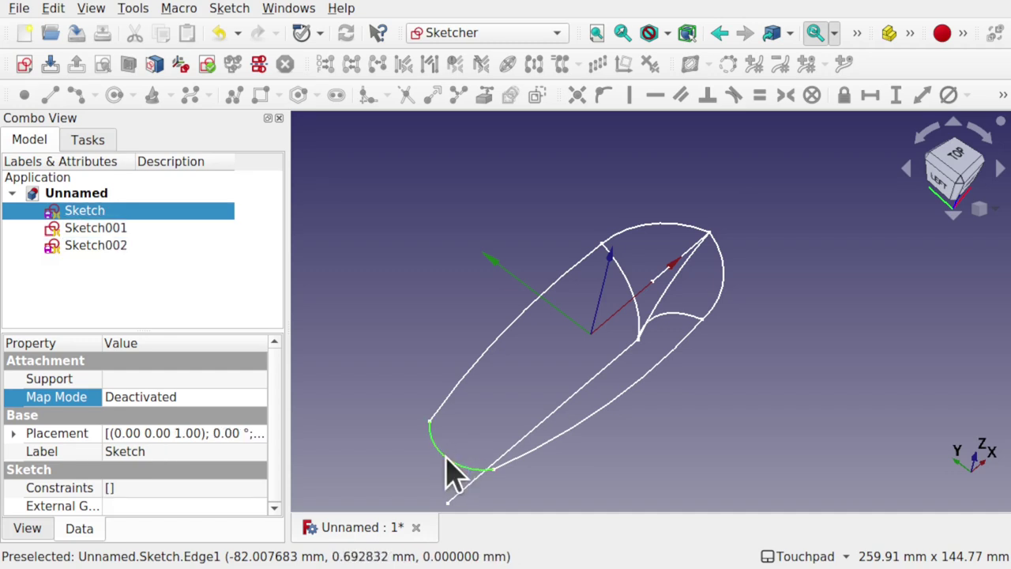
double_click(84, 211)
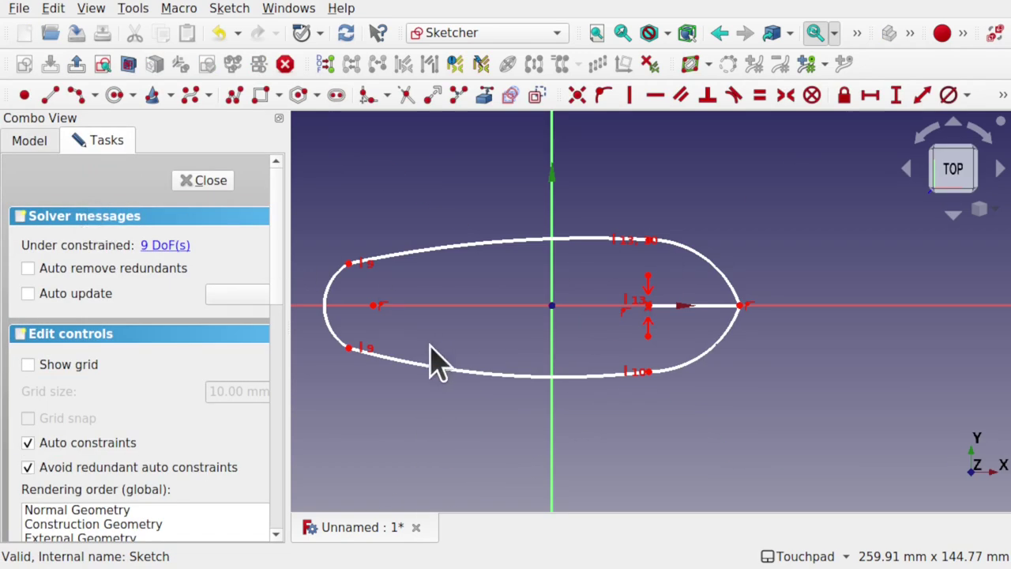
scroll(348, 318, up, 3)
scroll(346, 305, up, 1)
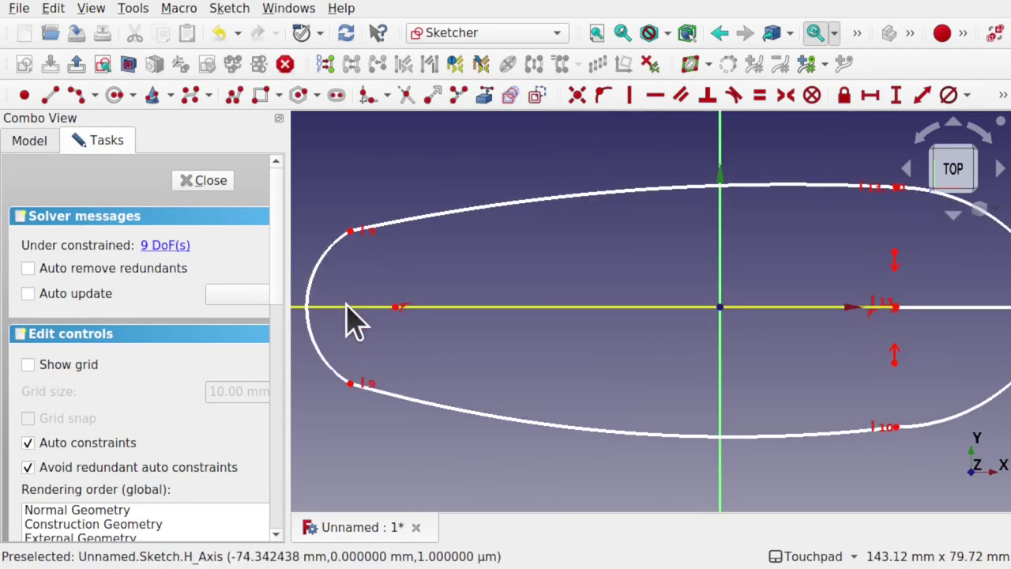
shift+drag(346, 305, 467, 323)
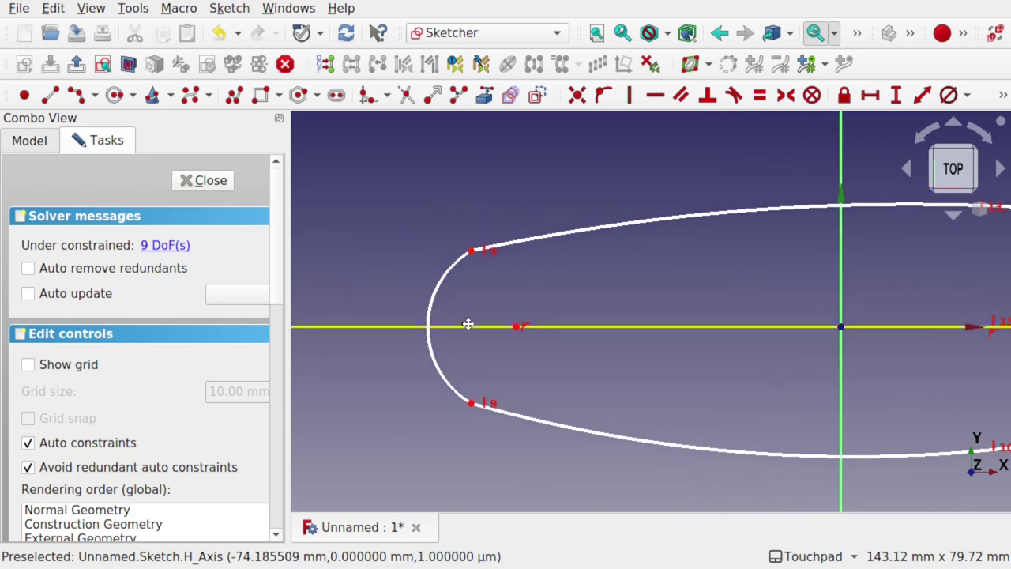
click(49, 98)
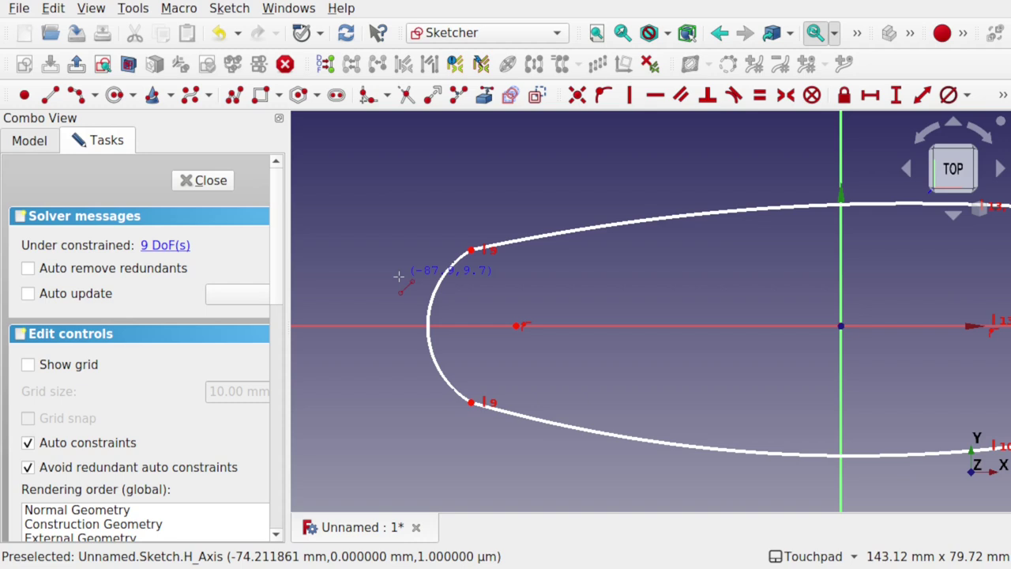
click(427, 322)
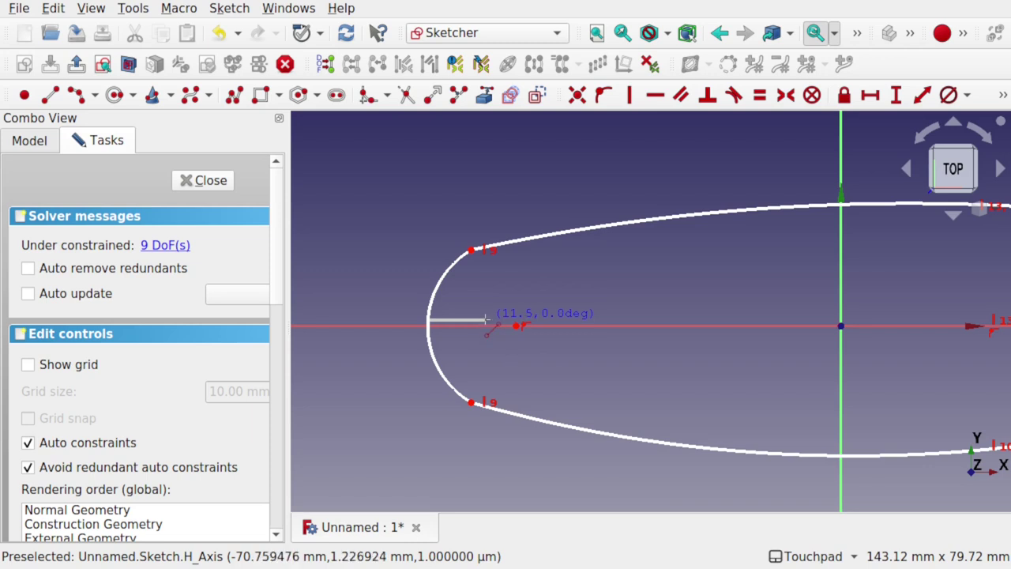
click(487, 320)
key(Escape)
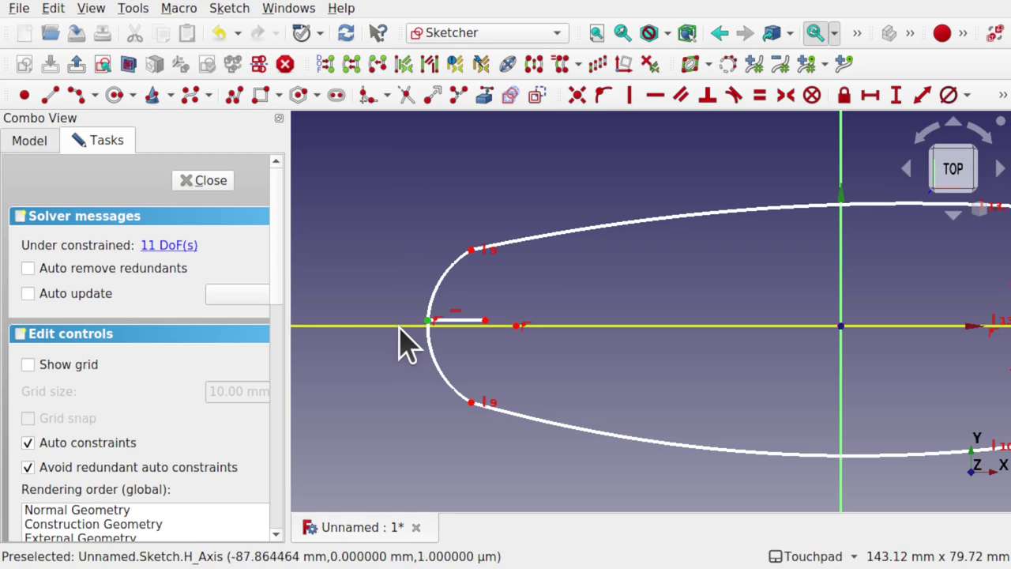
Step: Constrain the short line's outer end onto the horizontal axis and its inner end vertically in line with the outline's upper far junction point
click(401, 326)
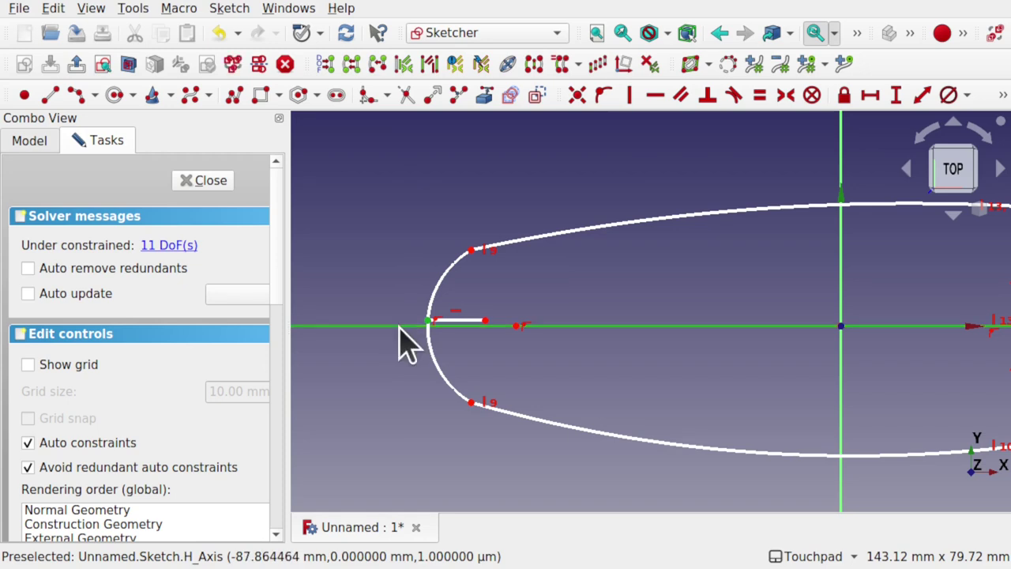
click(603, 101)
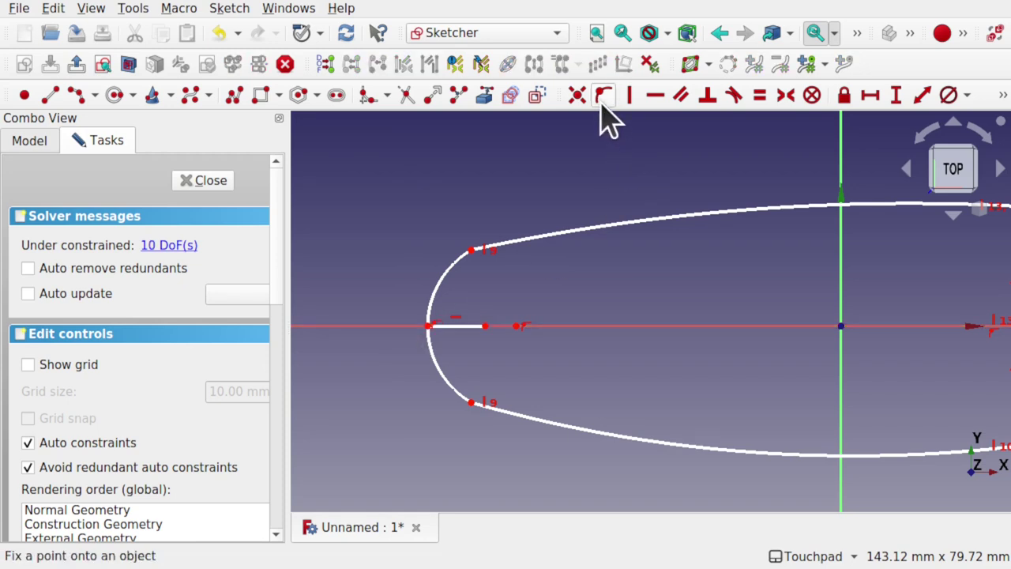
click(484, 326)
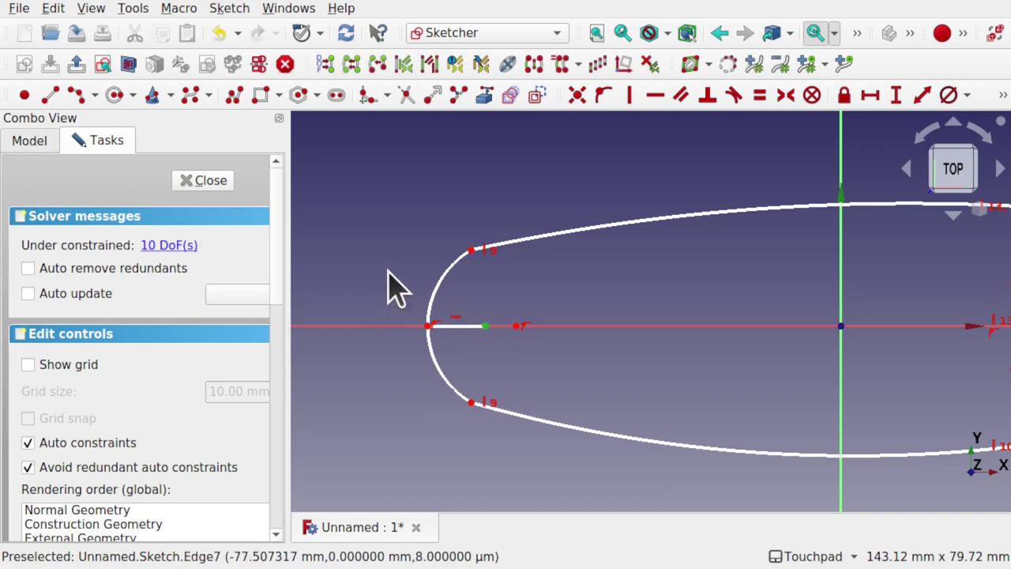
click(472, 251)
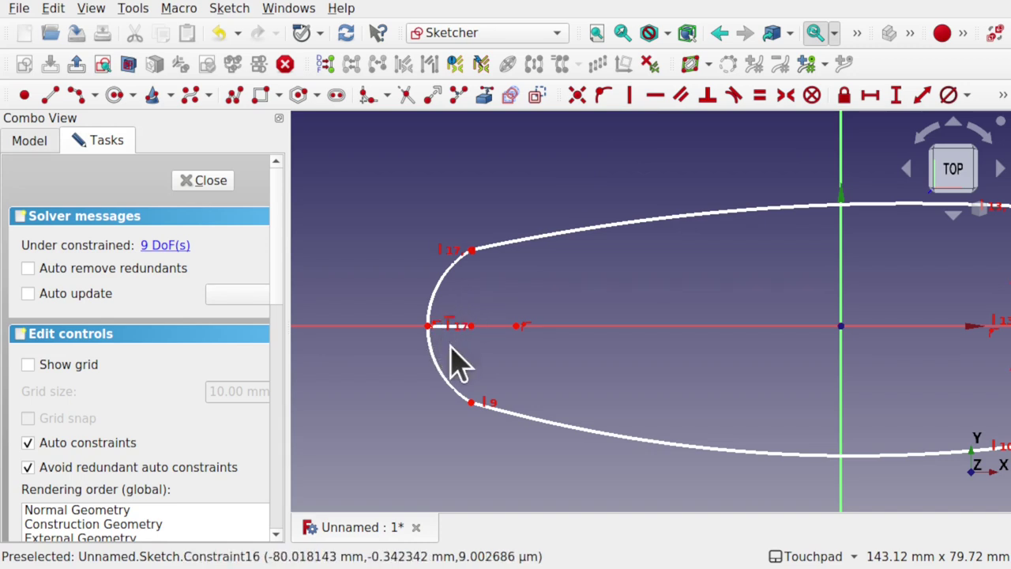
Step: Shift the short line's inner end toward the origin to reshape the far-end arc, and close the outline sketch
drag(470, 325, 500, 325)
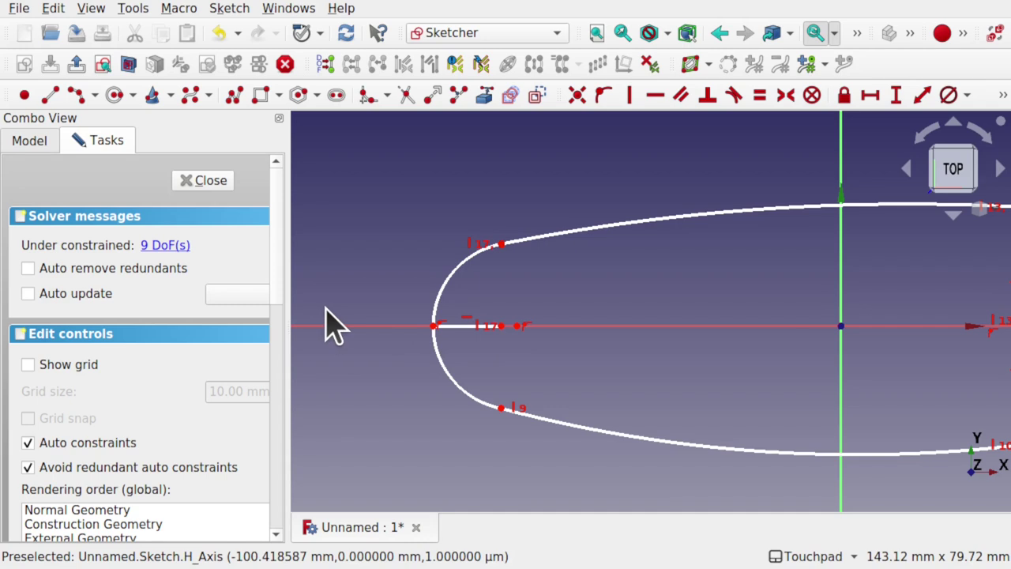
click(207, 181)
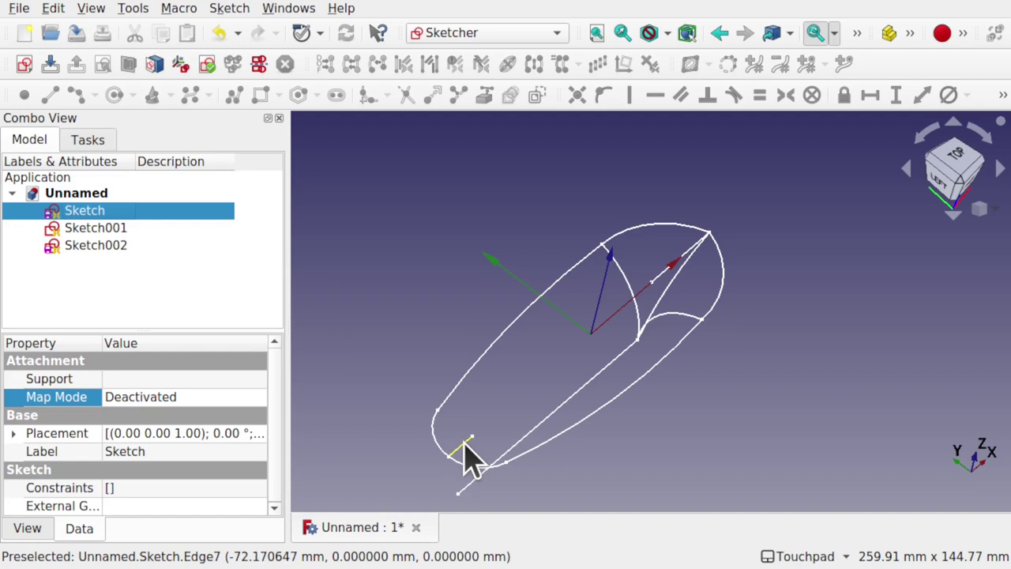
Step: Create a new sketch attached to the short far-end line with the NormalToEdge method
shift+drag(465, 444, 528, 359)
scroll(529, 374, up, 5)
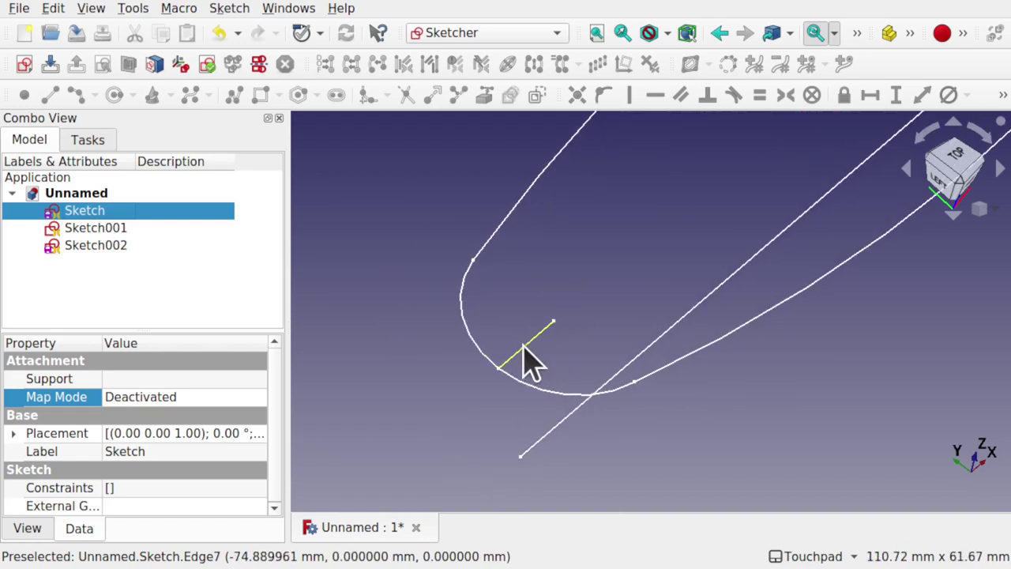
click(22, 63)
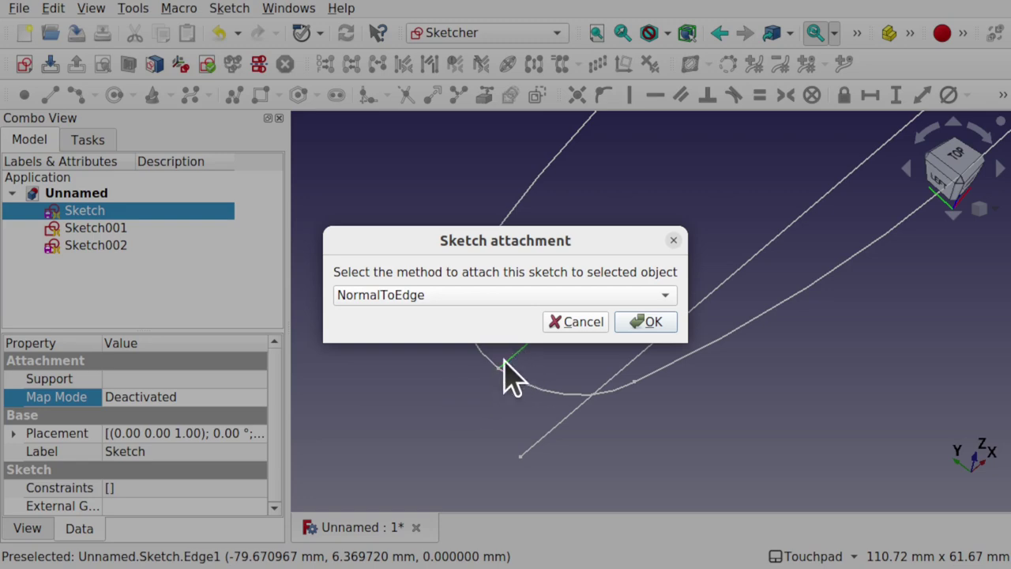
click(637, 321)
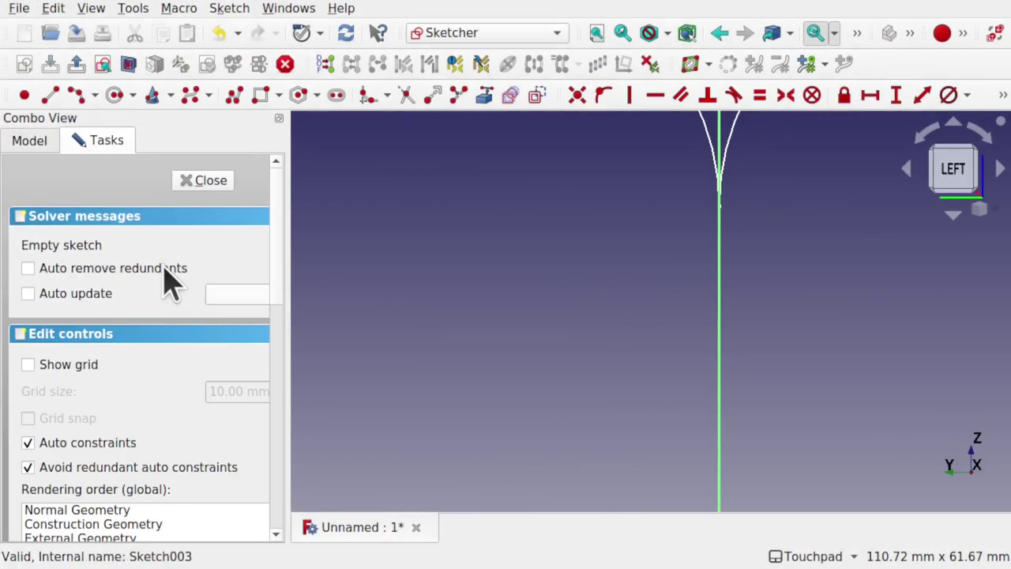
Step: Import the outline's two far junction points and the keel line's free end as external geometry
shift+middle_drag(706, 163, 651, 392)
mouse_move(654, 312)
alt+middle_down()
mouse_move(684, 287)
mouse_move(667, 302)
alt+middle_up()
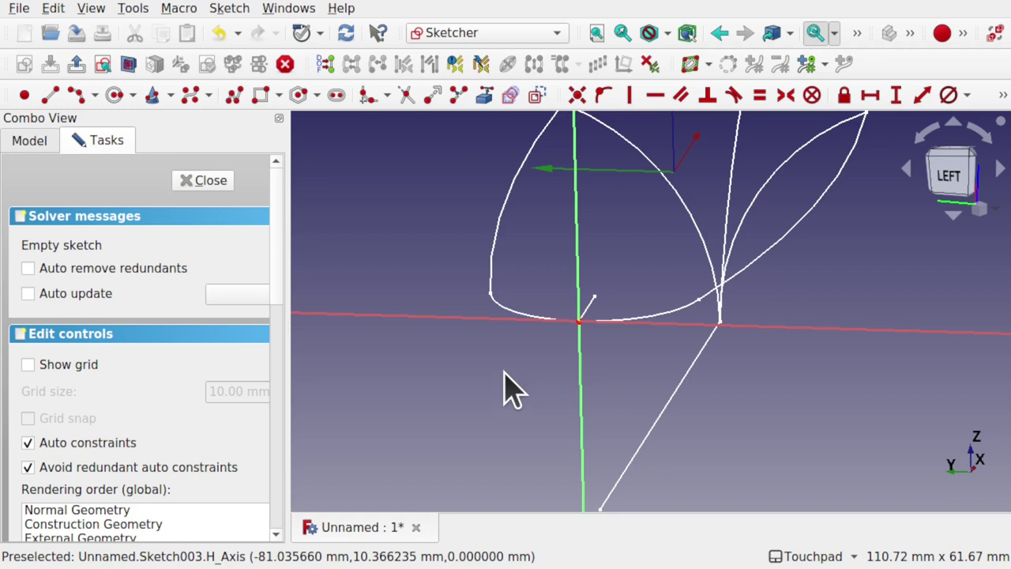
click(485, 94)
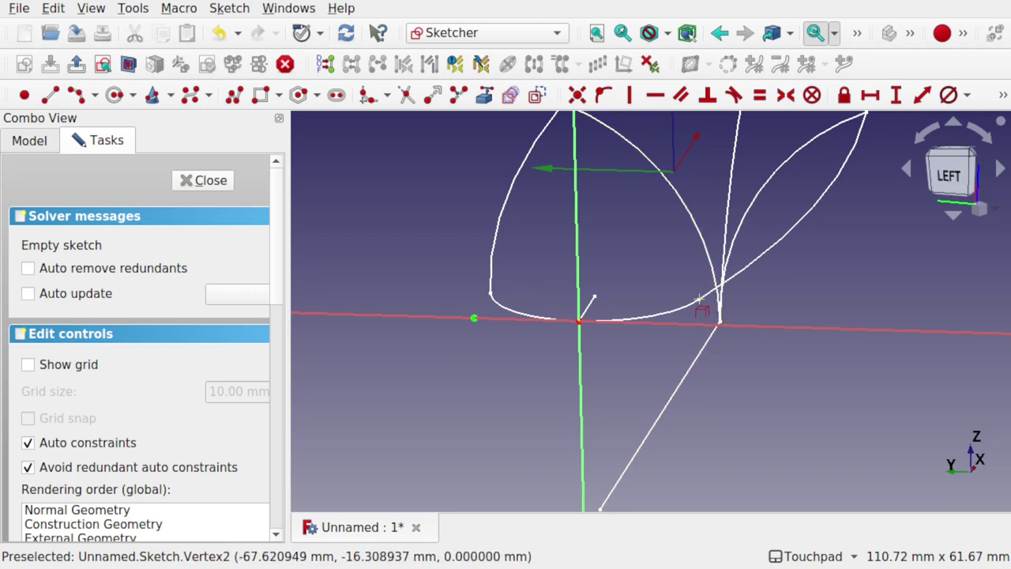
scroll(630, 400, down, 3)
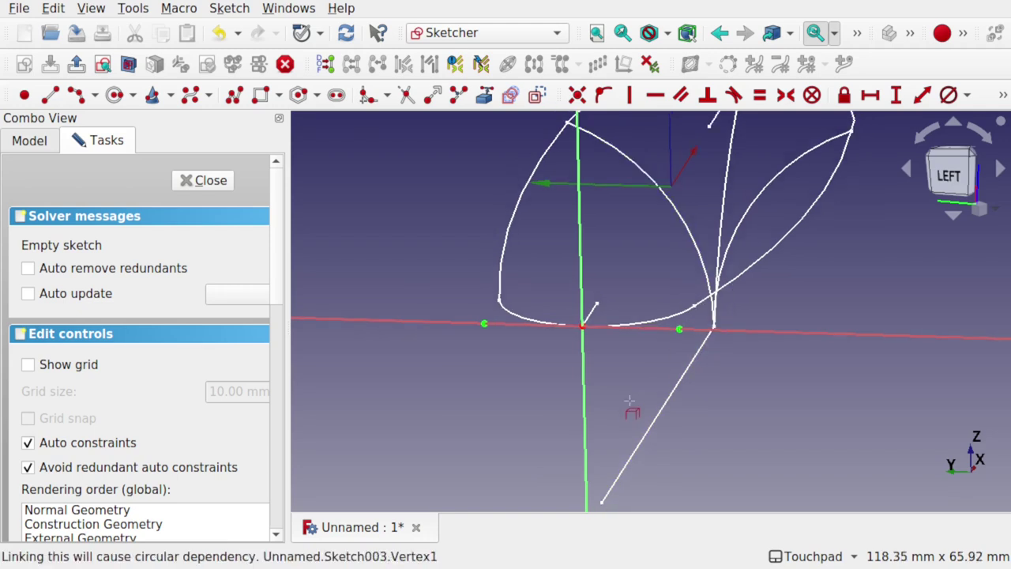
shift+middle_drag(629, 402, 577, 363)
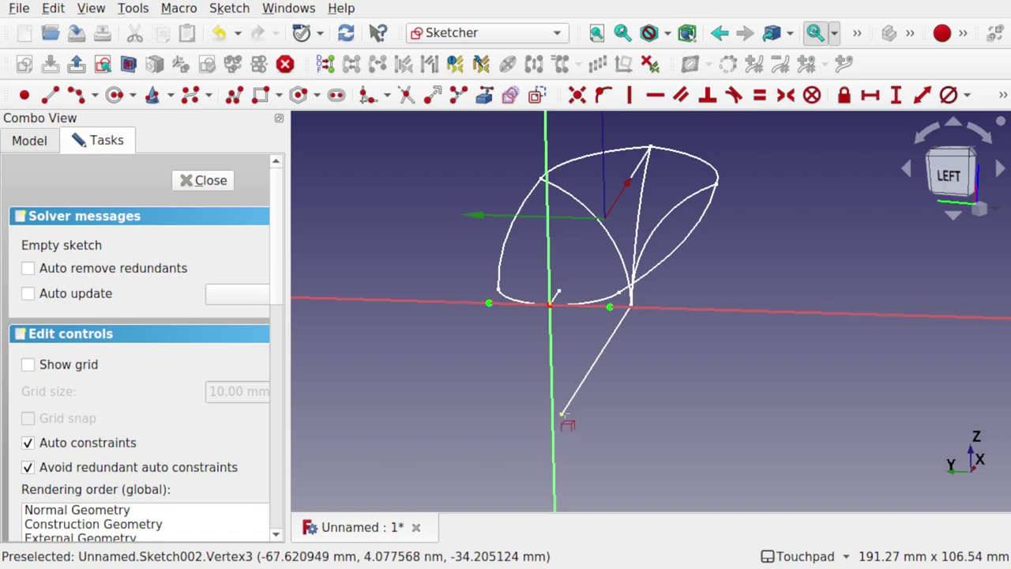
mouse_move(608, 405)
alt+middle_down()
mouse_move(516, 429)
mouse_move(546, 427)
mouse_move(596, 399)
mouse_move(603, 417)
alt+middle_up()
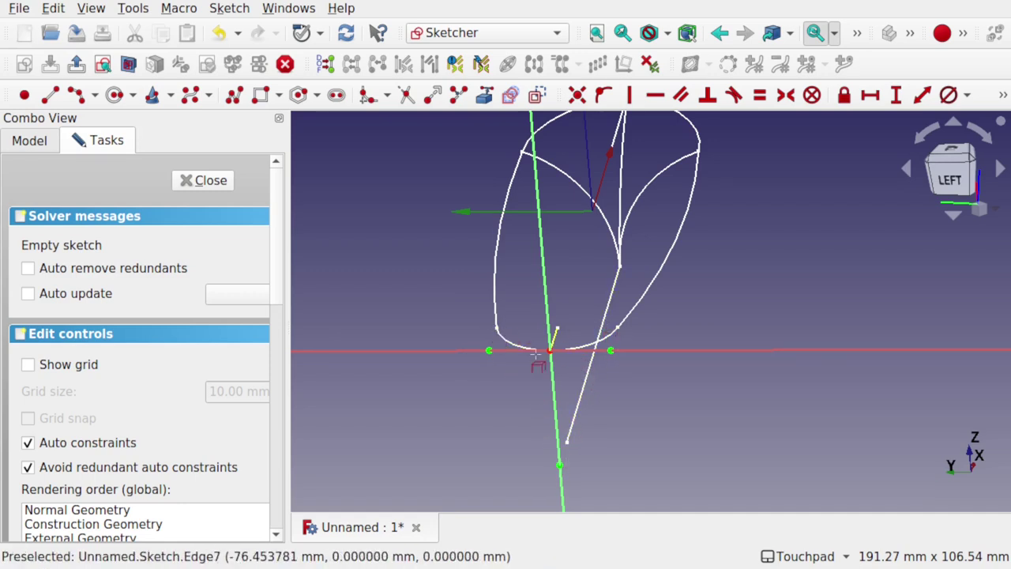
Step: Draw two end-point arcs from the outline's imported far junction points down to the keel line's free end, each bowing inward toward the vertical axis
scroll(527, 393, down, 1)
middle_drag(527, 393, 564, 363)
scroll(560, 367, up, 2)
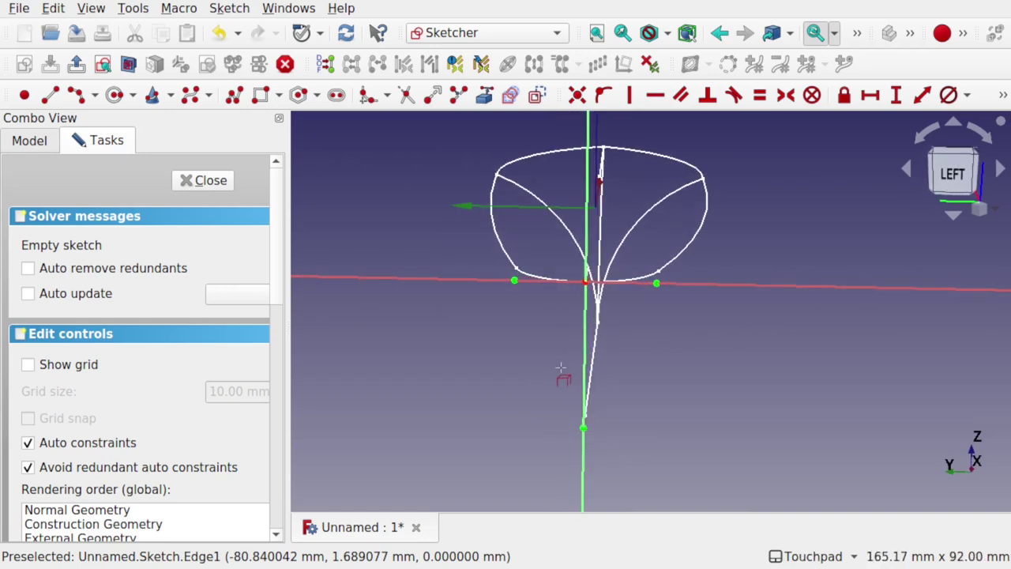
click(77, 96)
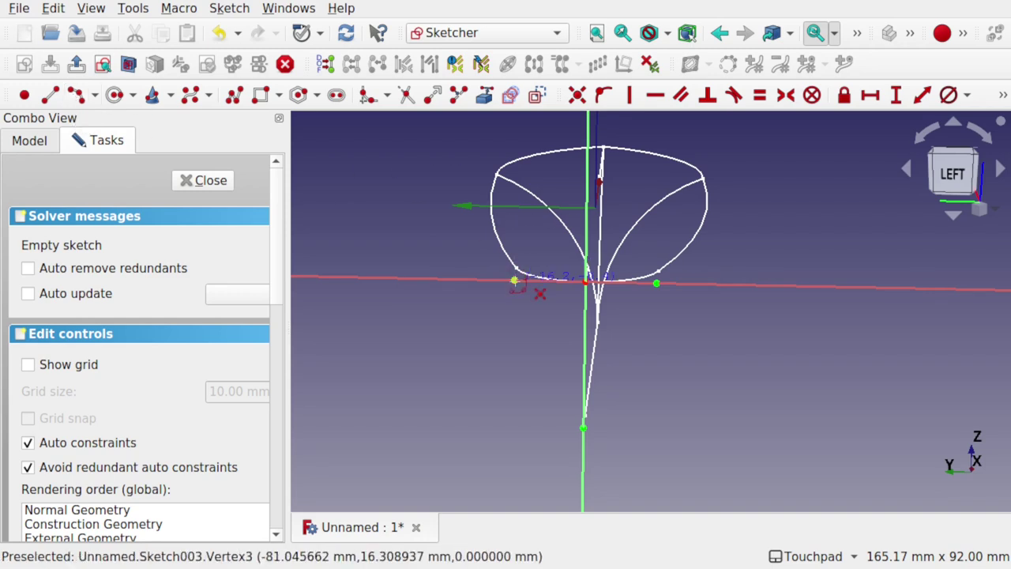
click(534, 320)
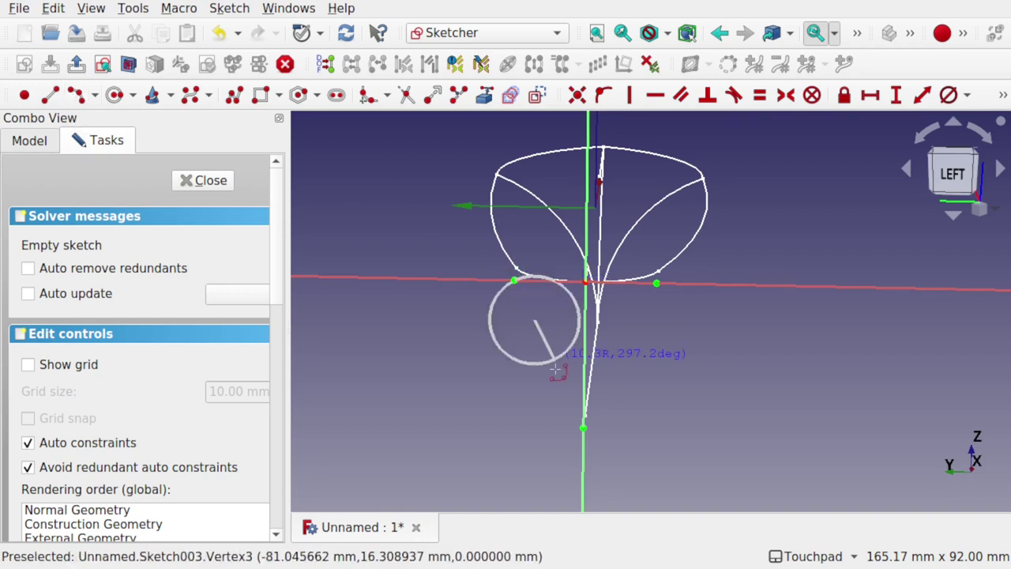
click(585, 431)
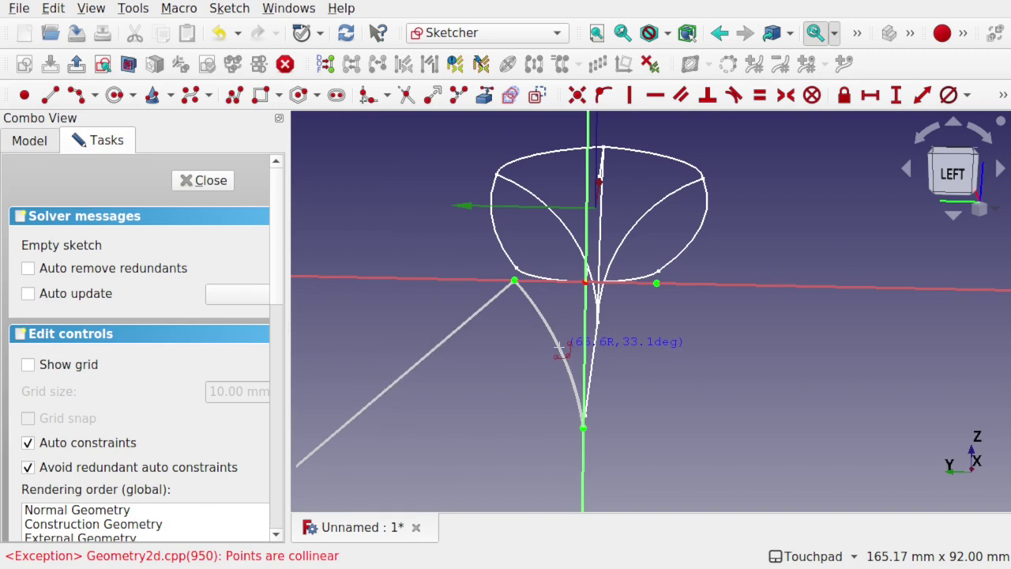
click(561, 348)
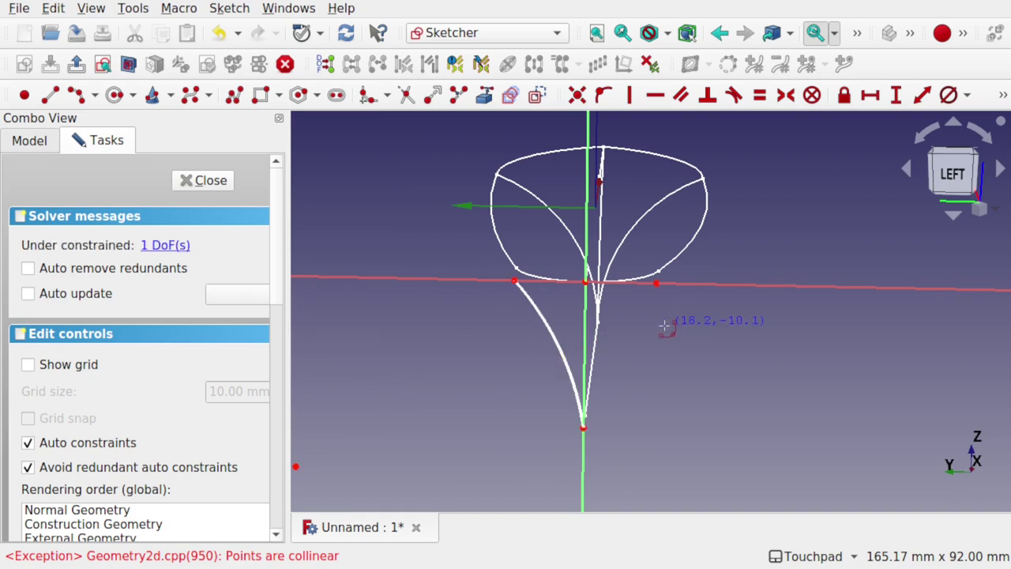
click(656, 283)
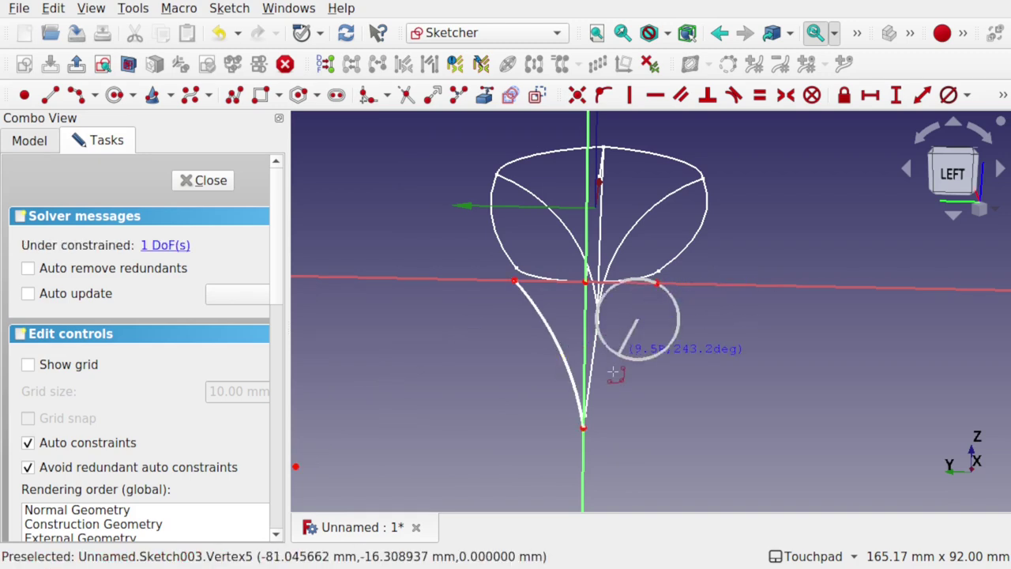
click(583, 428)
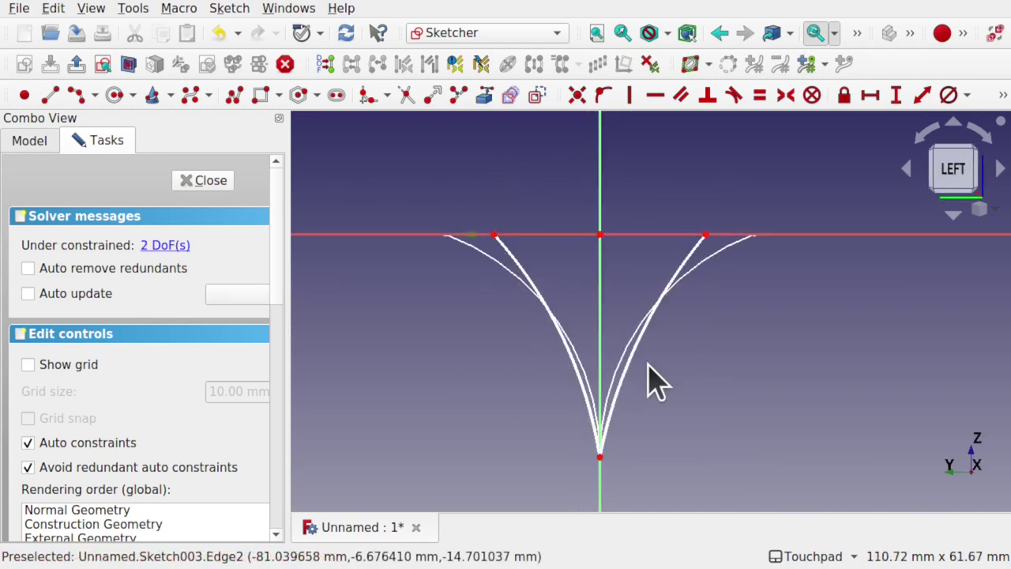
Step: Apply an equality constraint to the two section arcs and close the far-end section sketch
mouse_move(650, 366)
alt+mouse_down()
mouse_move(596, 368)
mouse_move(686, 355)
mouse_move(625, 367)
alt+mouse_up()
click(555, 371)
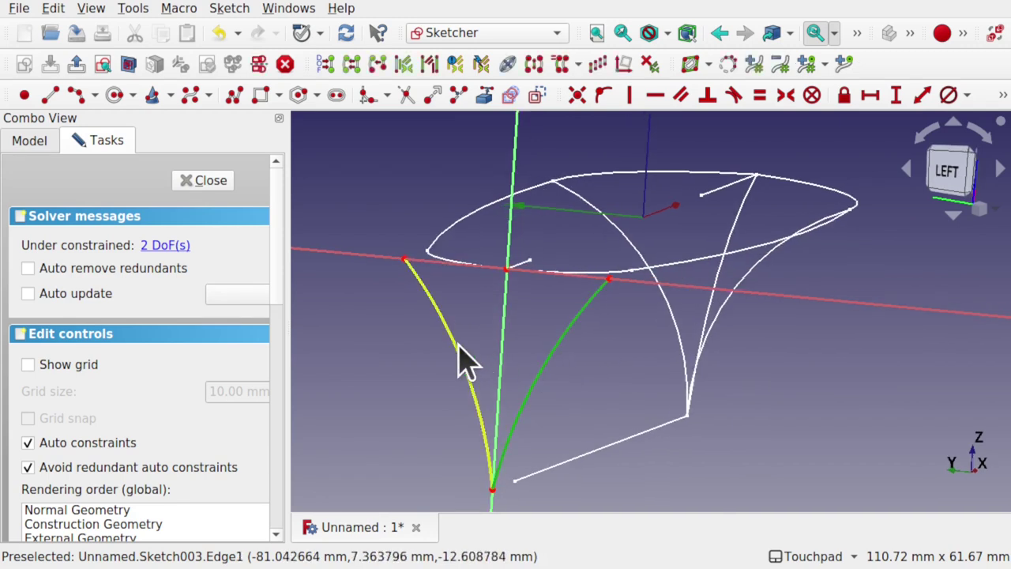
click(466, 363)
click(761, 97)
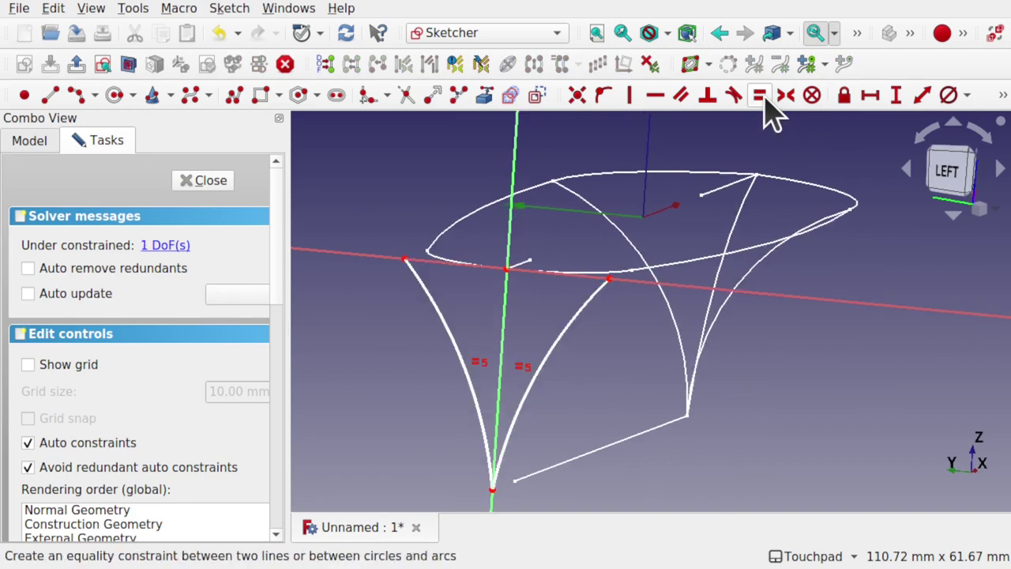
alt+drag(542, 429, 564, 416)
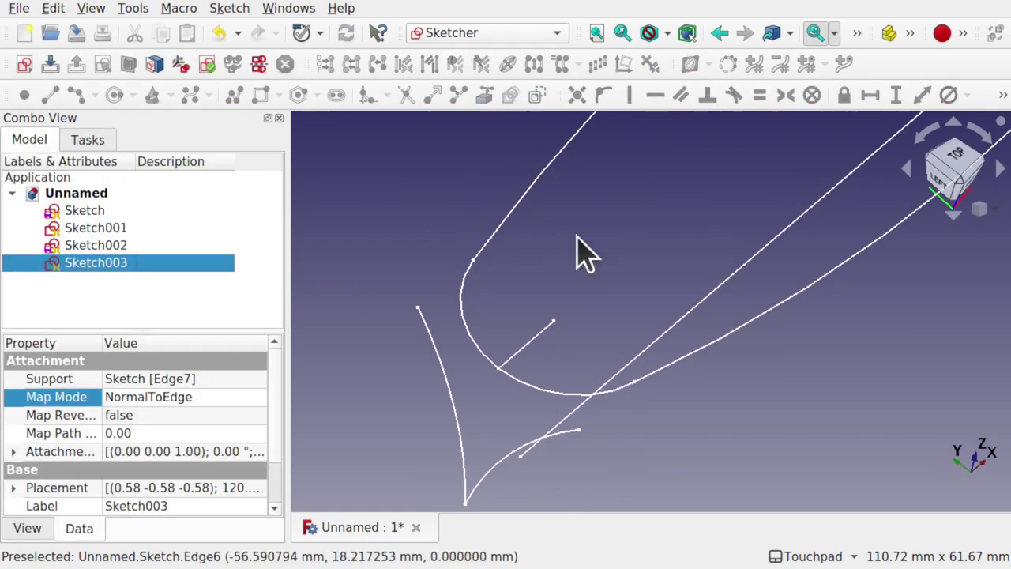
Step: Edit the far-end section sketch's attachment, adding the short line's inner endpoint as second reference and using the Normal to edge mode
shift+drag(577, 237, 564, 289)
scroll(563, 289, down, 3)
mouse_move(563, 290)
shift+middle_down()
mouse_move(527, 235)
mouse_move(510, 233)
shift+middle_up()
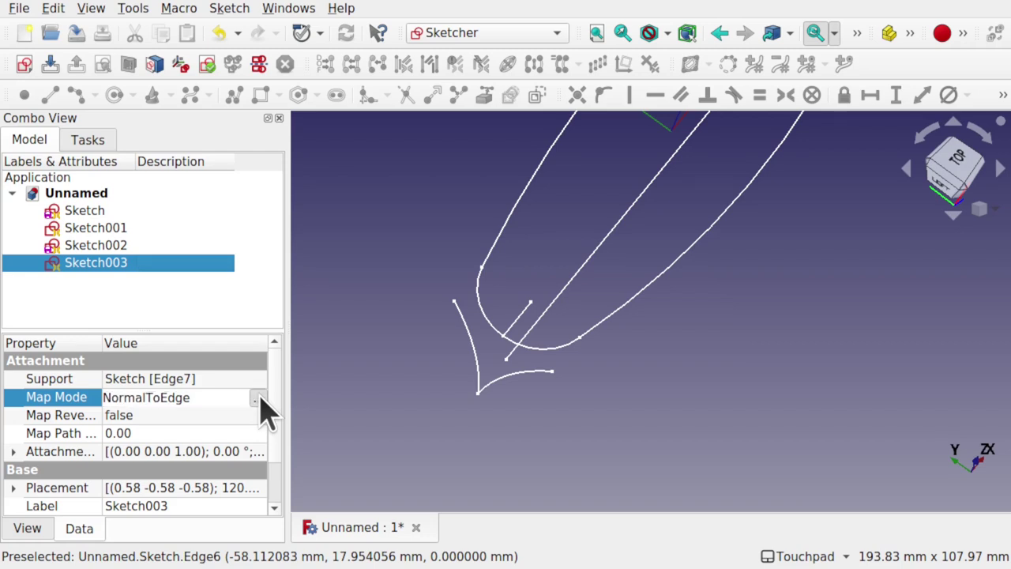
click(258, 398)
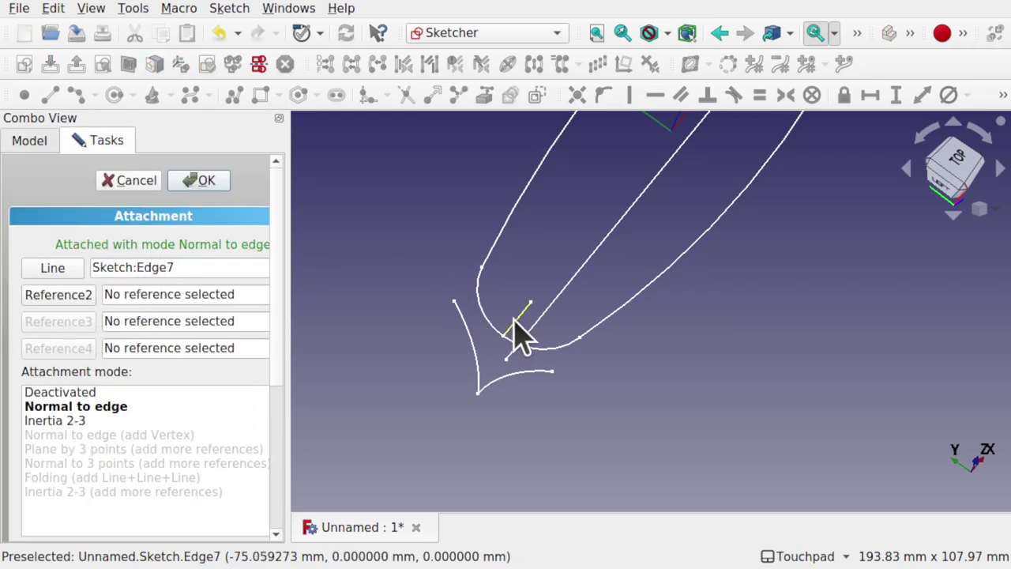
click(71, 298)
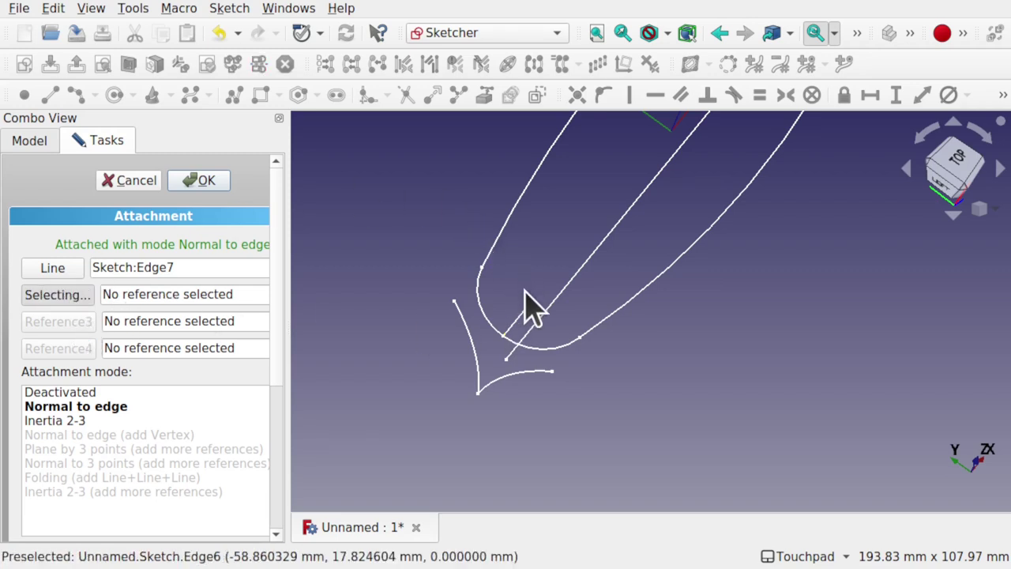
scroll(536, 317, up, 5)
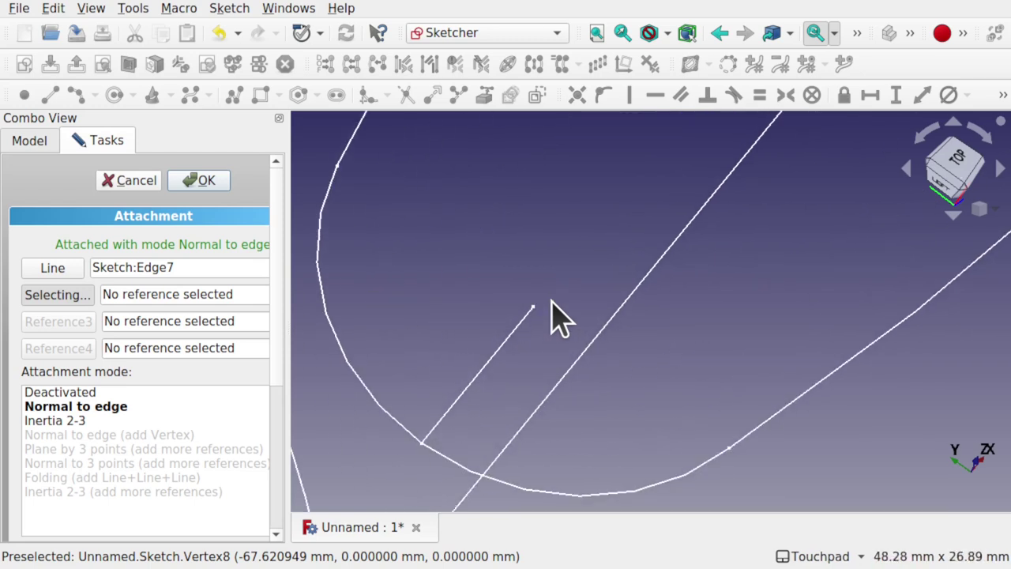
click(534, 310)
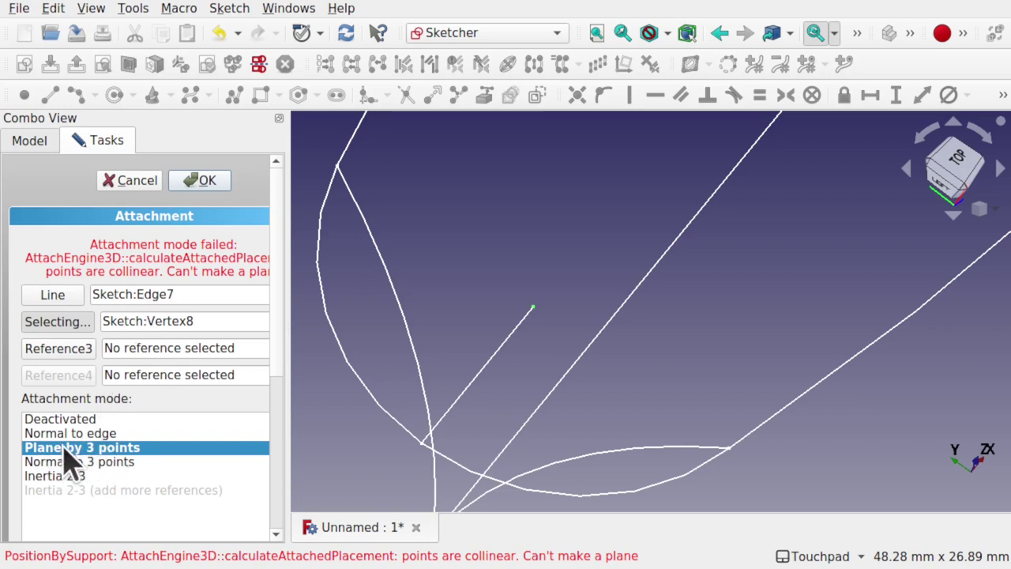
click(101, 433)
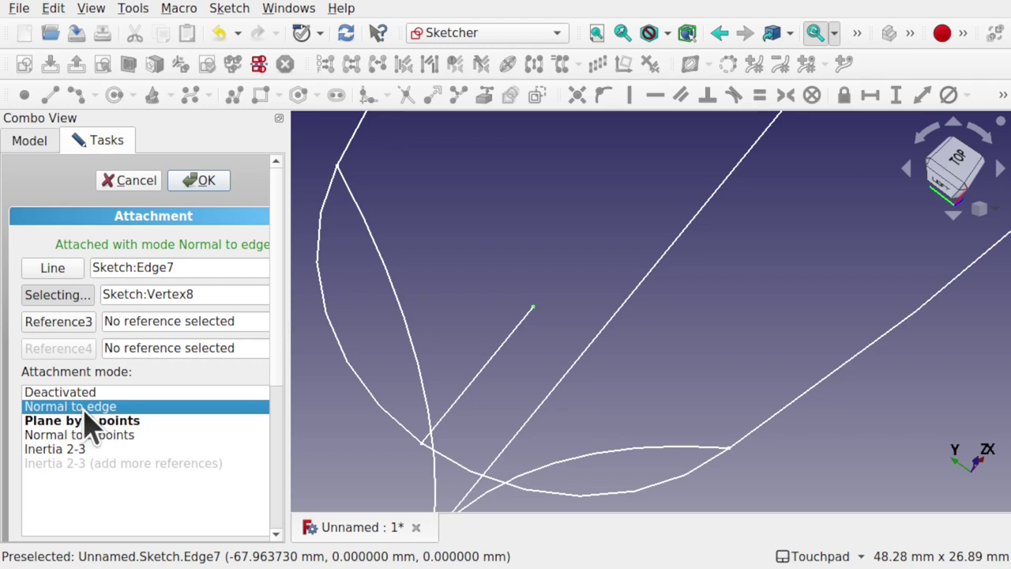
click(199, 181)
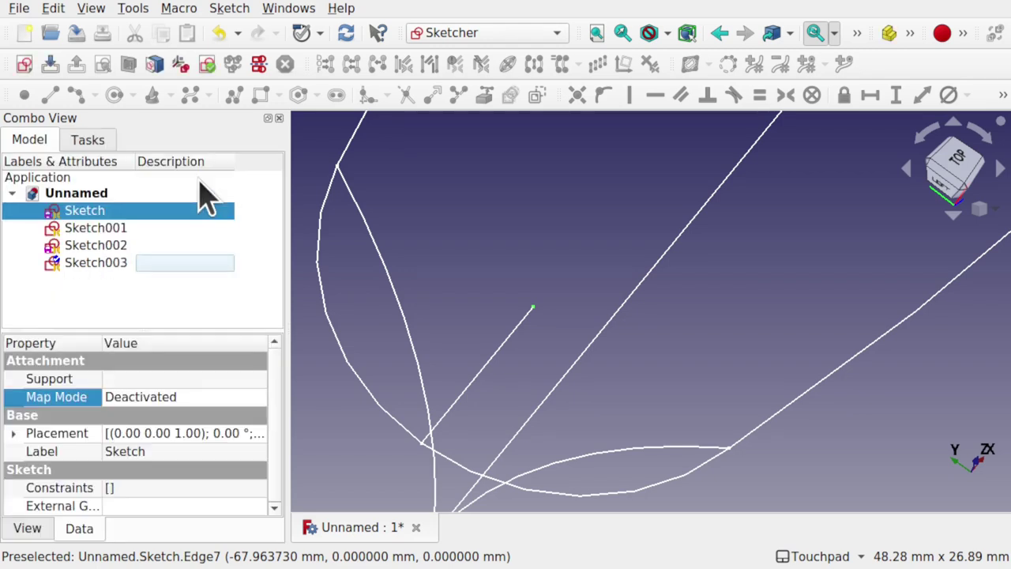
click(460, 264)
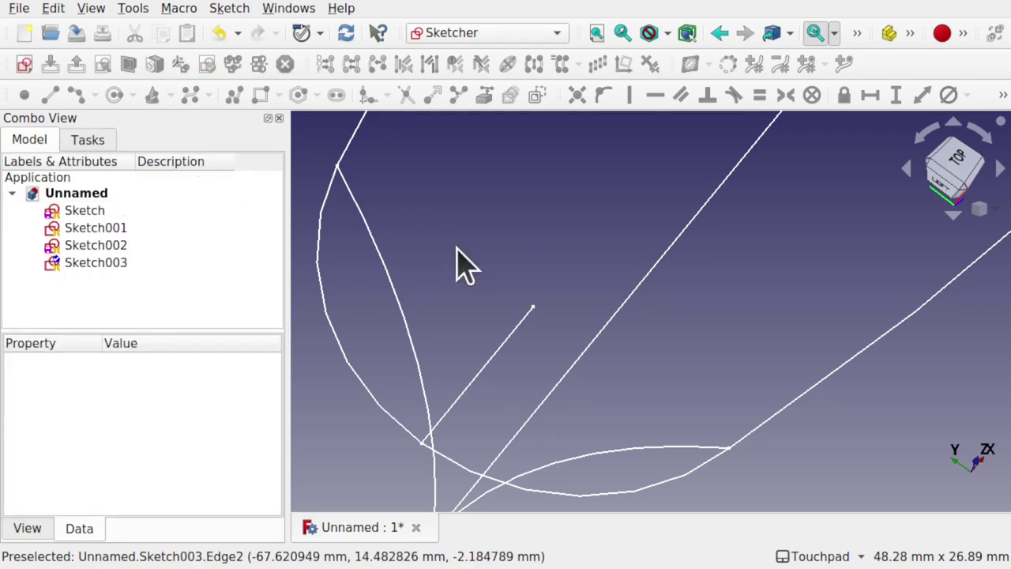
Step: Examine the fit of the far-end section with the outline and keel from several angles and straight from the rear
alt+drag(456, 248, 438, 251)
scroll(438, 252, down, 3)
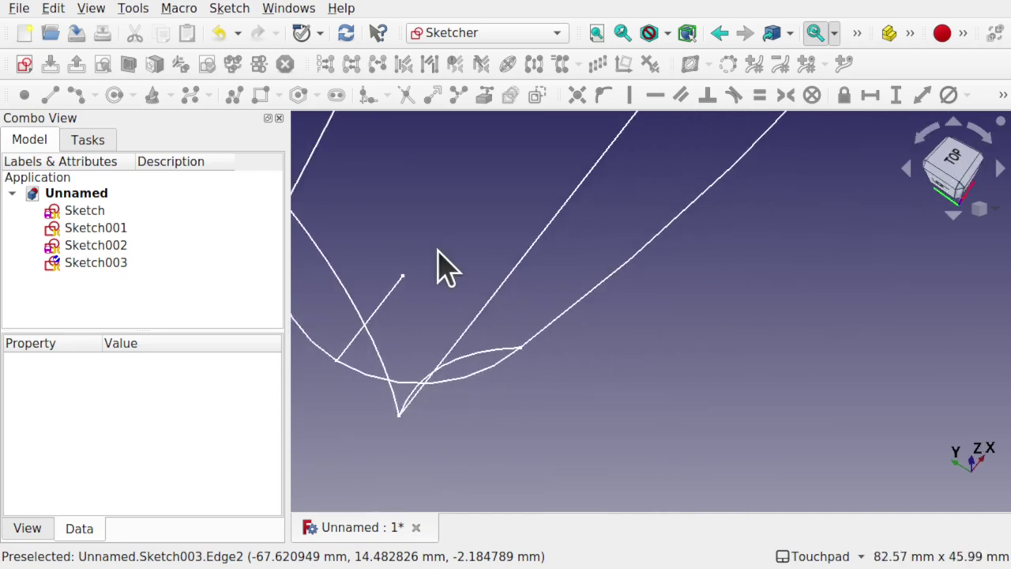
middle_drag(440, 267, 453, 313)
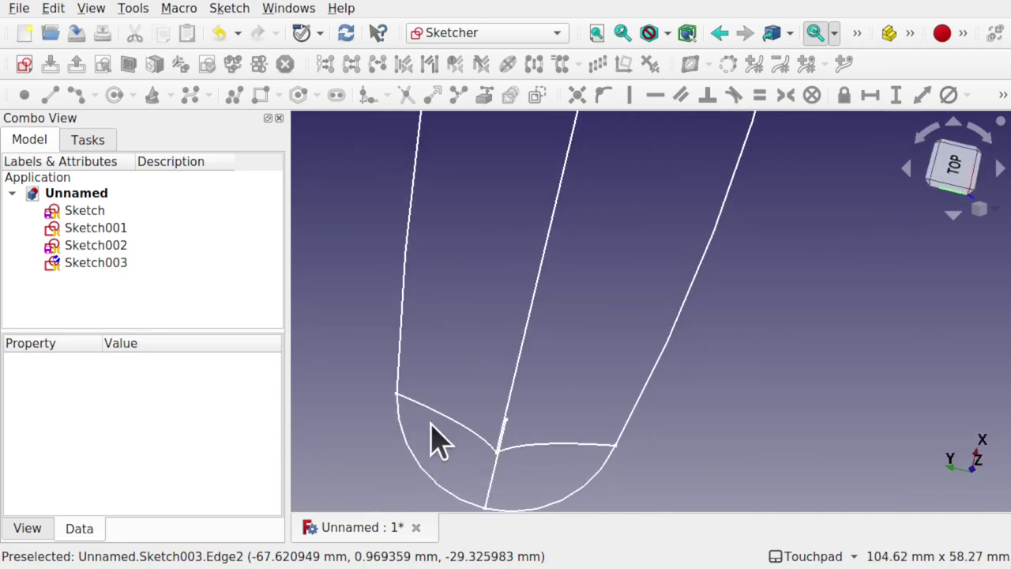
mouse_move(447, 413)
middle_down()
mouse_move(605, 359)
mouse_move(618, 318)
mouse_move(517, 321)
mouse_move(600, 343)
mouse_move(463, 350)
mouse_move(552, 335)
mouse_move(575, 354)
mouse_move(544, 508)
mouse_move(630, 422)
mouse_move(722, 402)
mouse_move(601, 407)
middle_up()
scroll(573, 344, down, 5)
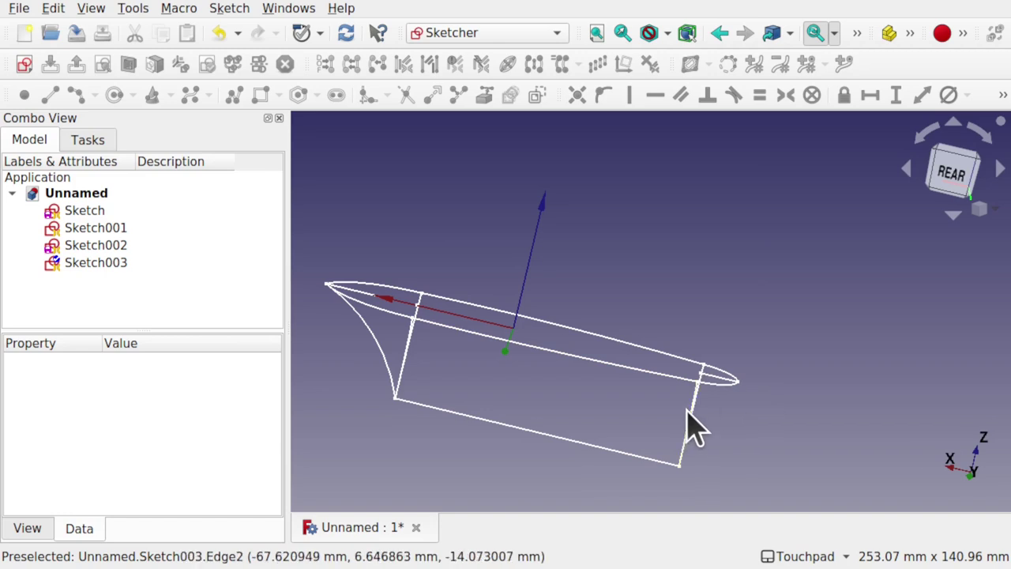
middle_drag(689, 426, 671, 407)
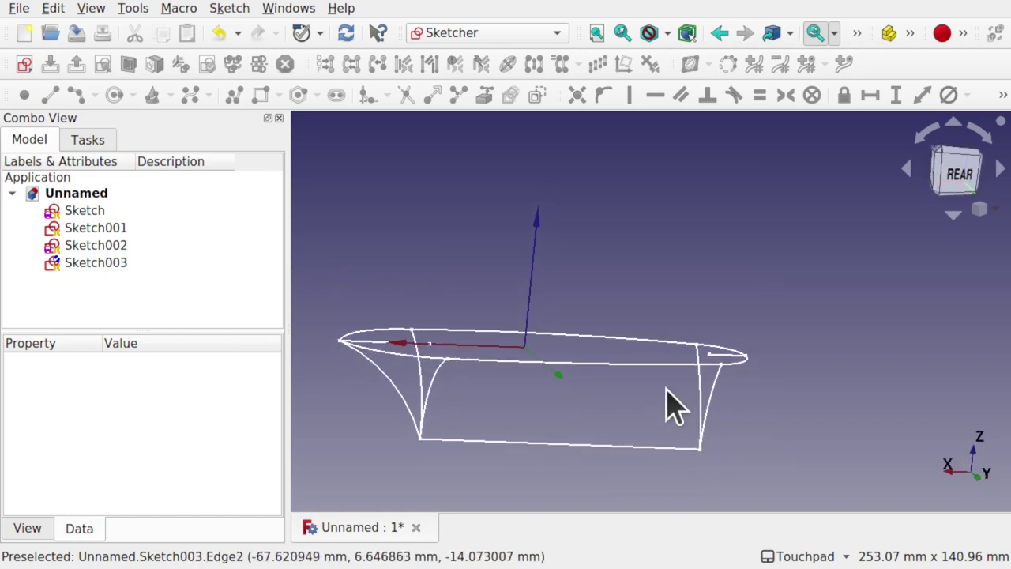
click(963, 178)
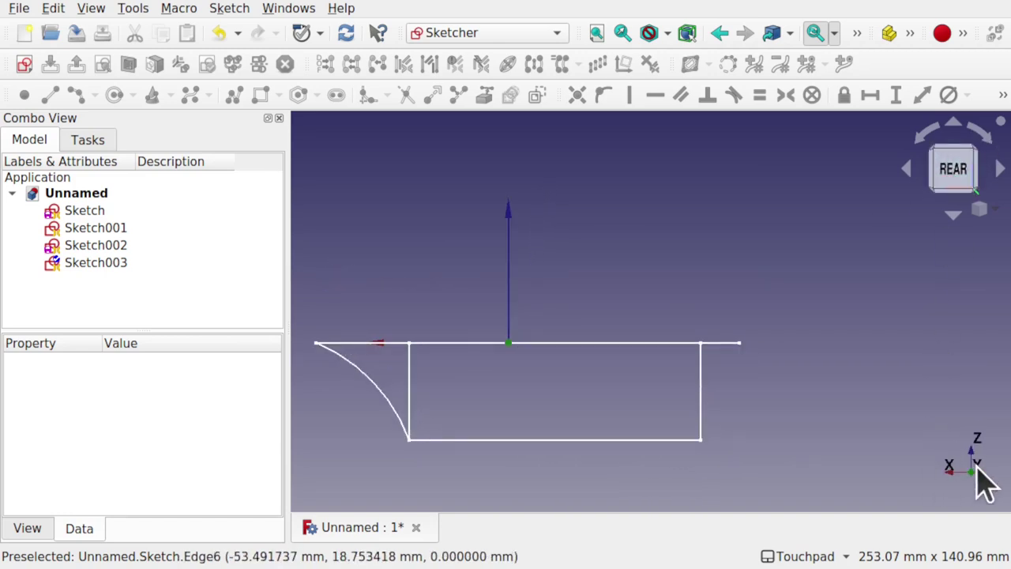
Step: Create a new sketch on the XZ plane
click(24, 65)
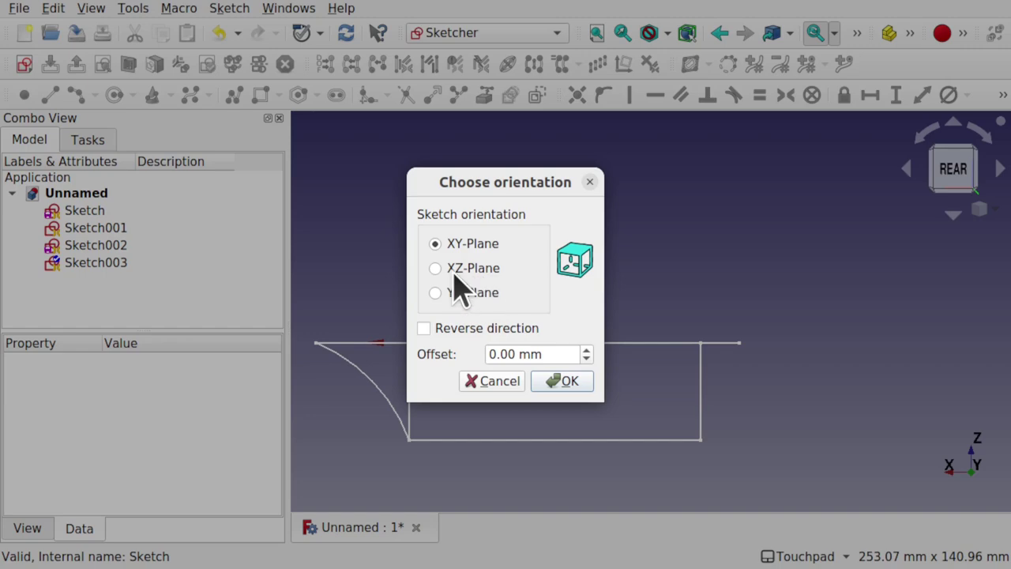
click(457, 269)
click(557, 382)
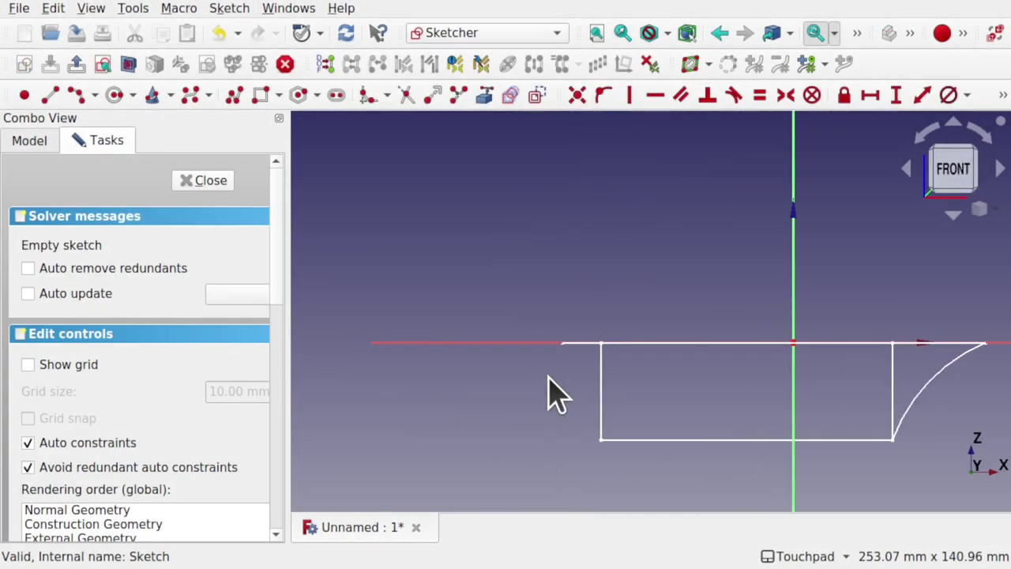
Step: Import the short far-end line and one arc of the far-end section as external geometry
shift+drag(685, 382, 622, 384)
middle_drag(621, 384, 639, 384)
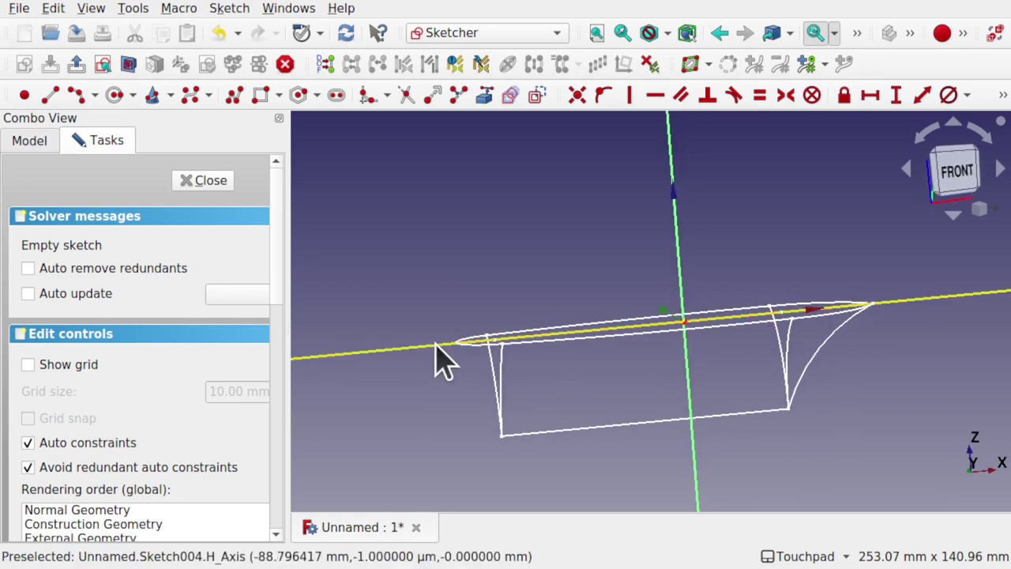
scroll(443, 363, up, 5)
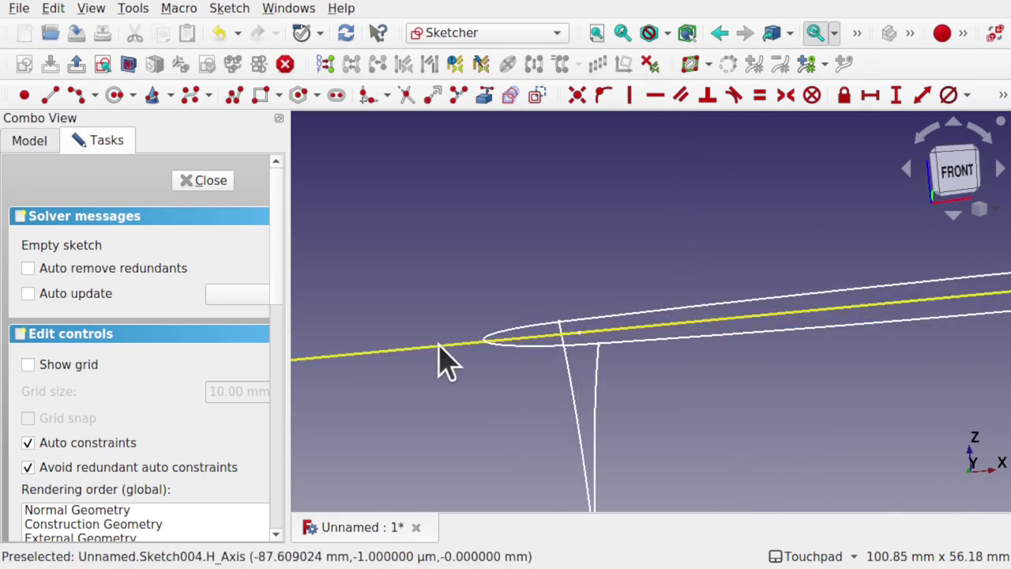
click(485, 103)
middle_drag(526, 249, 558, 305)
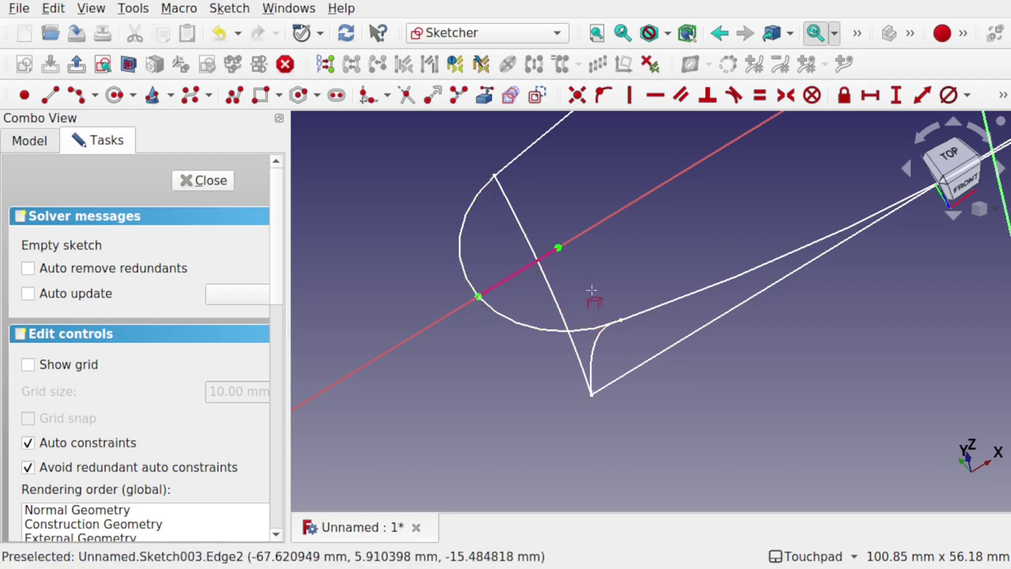
alt+drag(592, 293, 571, 263)
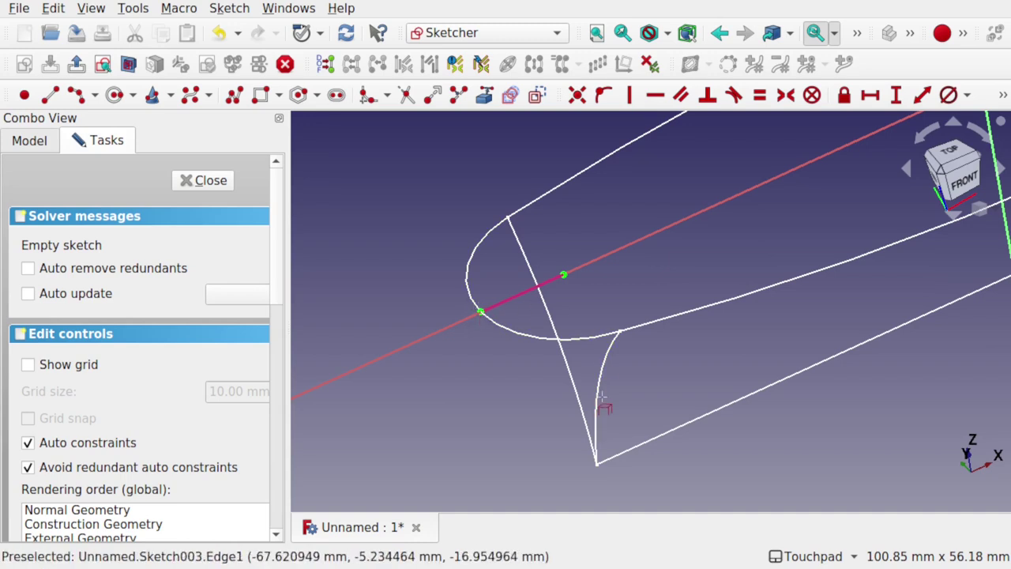
click(597, 467)
alt+drag(602, 427, 552, 305)
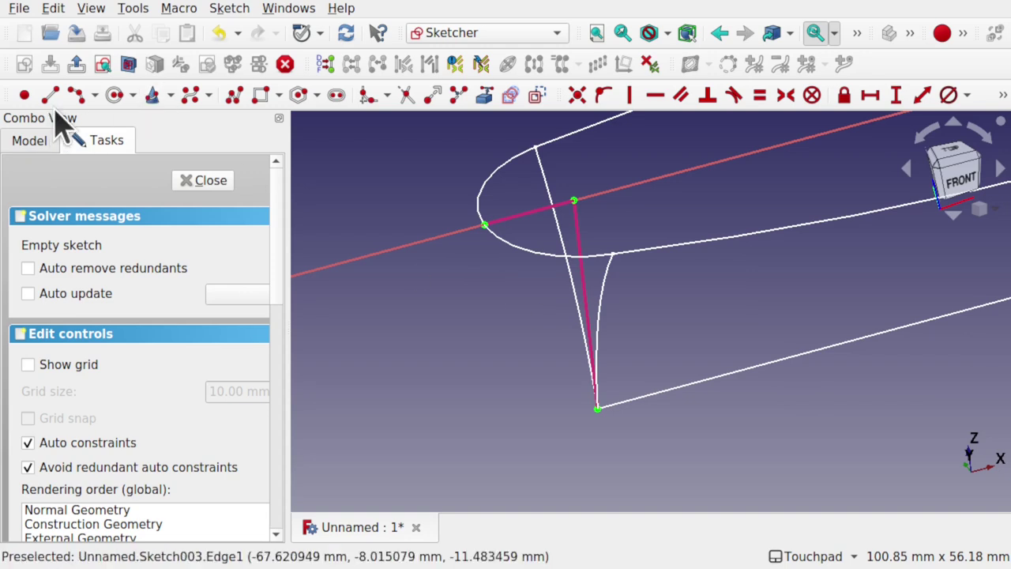
Step: Draw an end-point arc sweeping about 28° from the short line's outer end to the keel's far end, bowing inward toward the hull
click(79, 97)
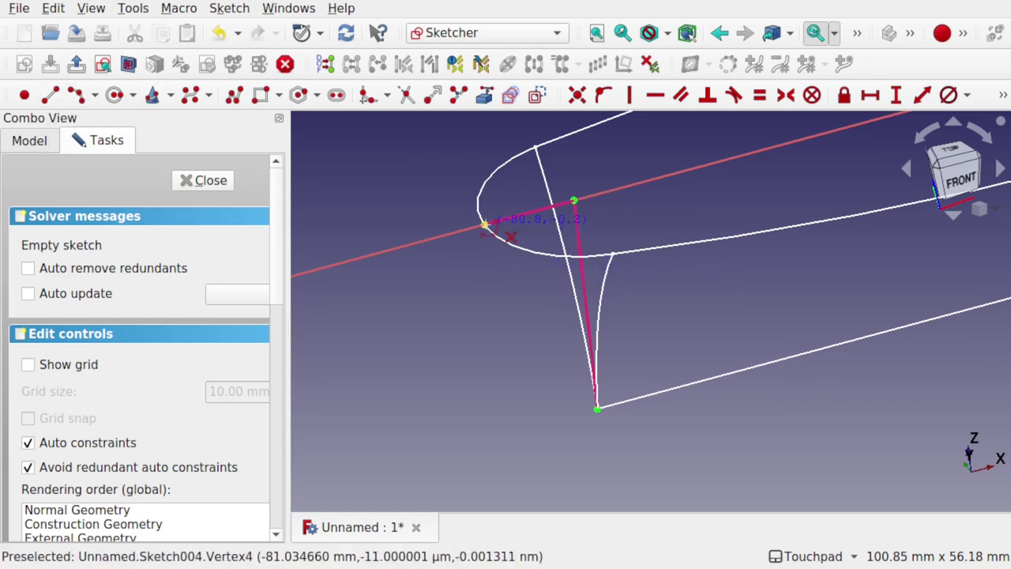
click(484, 225)
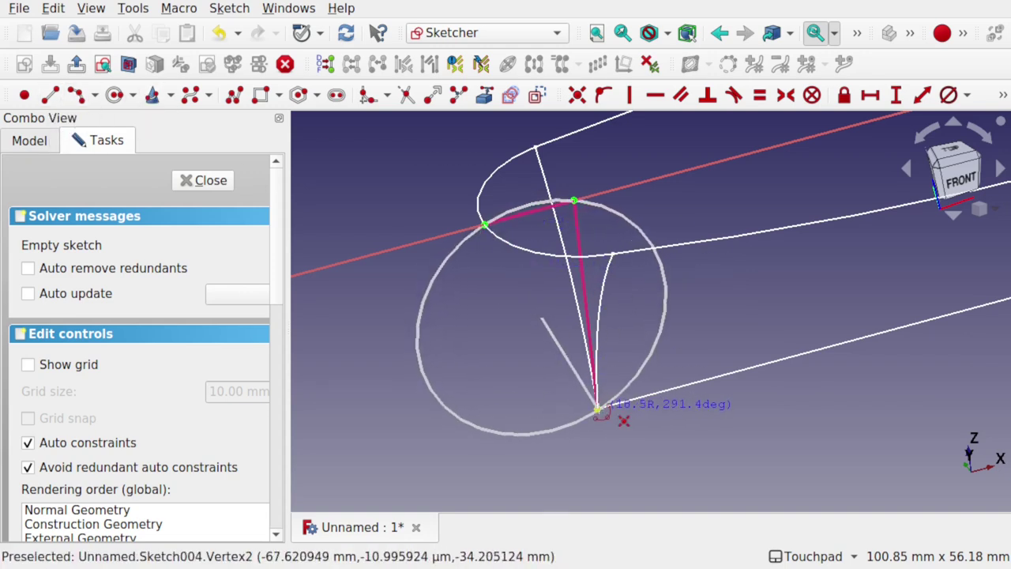
click(598, 408)
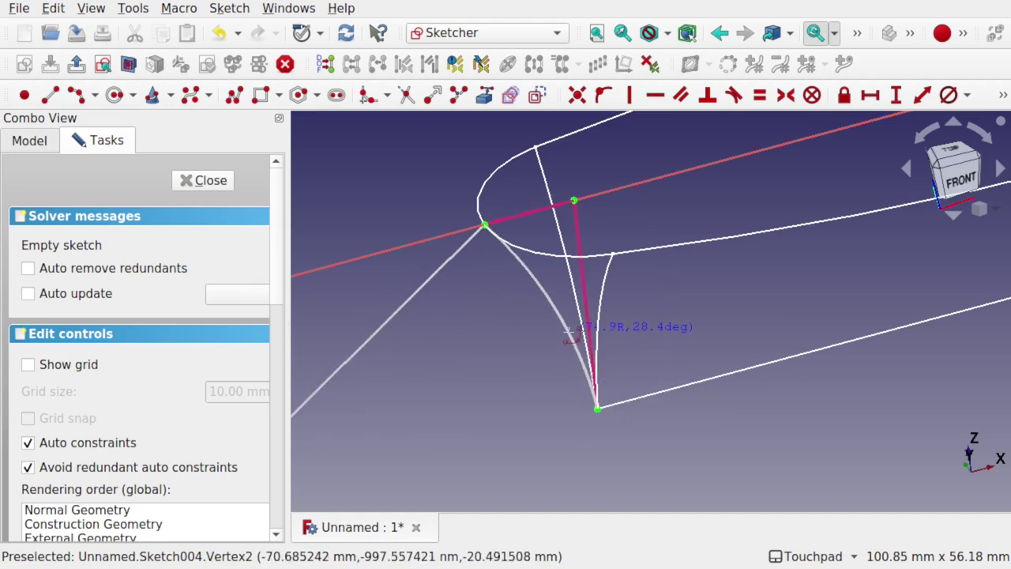
click(570, 330)
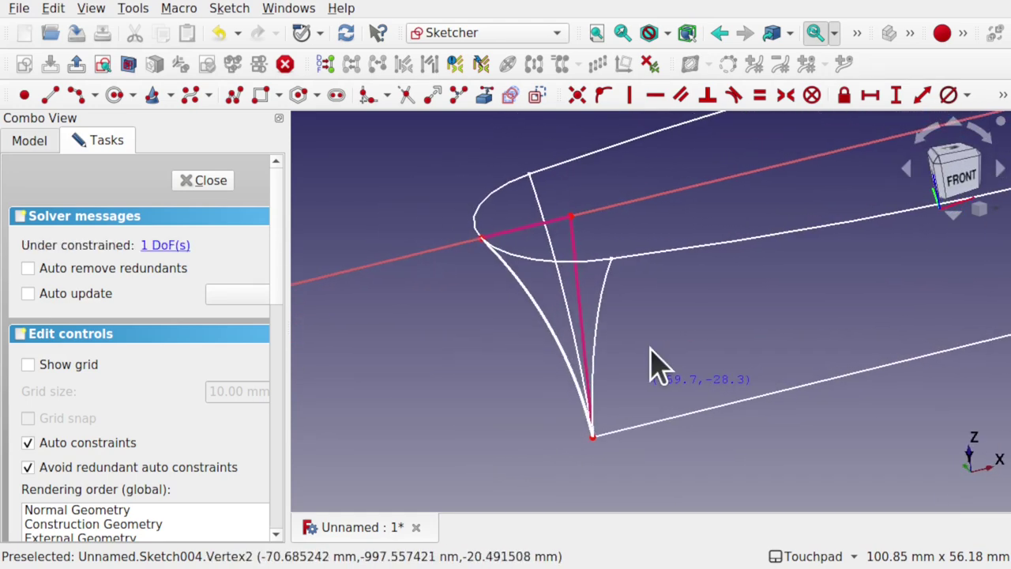
scroll(652, 352, down, 5)
mouse_move(652, 352)
shift+middle_down()
mouse_move(672, 352)
mouse_move(582, 297)
mouse_move(537, 298)
mouse_move(698, 336)
mouse_move(623, 298)
shift+middle_up()
mouse_move(600, 357)
shift+middle_down()
mouse_move(522, 330)
mouse_move(640, 284)
mouse_move(574, 305)
mouse_move(548, 300)
shift+middle_up()
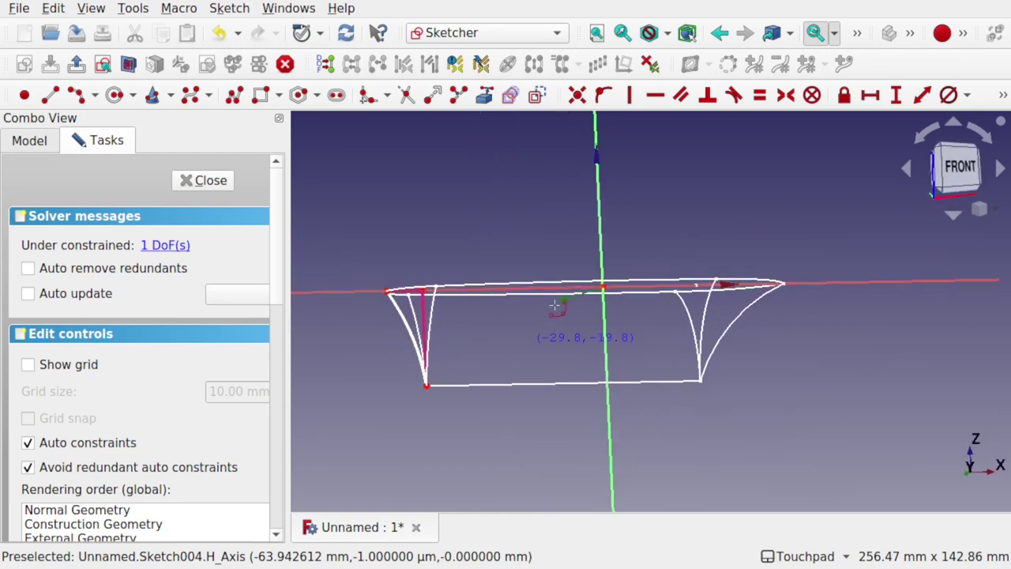
Step: Close the end-arc sketch, examine the complete wireframe and save the document as ShipSurfaceDemo
mouse_move(564, 304)
mouse_down()
mouse_move(560, 355)
mouse_move(545, 340)
mouse_move(588, 300)
mouse_move(610, 324)
mouse_up()
mouse_move(610, 321)
alt+middle_down()
mouse_move(662, 426)
mouse_move(579, 349)
alt+middle_up()
mouse_move(579, 350)
mouse_down()
mouse_move(563, 267)
mouse_move(591, 307)
mouse_move(568, 328)
mouse_move(553, 320)
mouse_up()
click(203, 180)
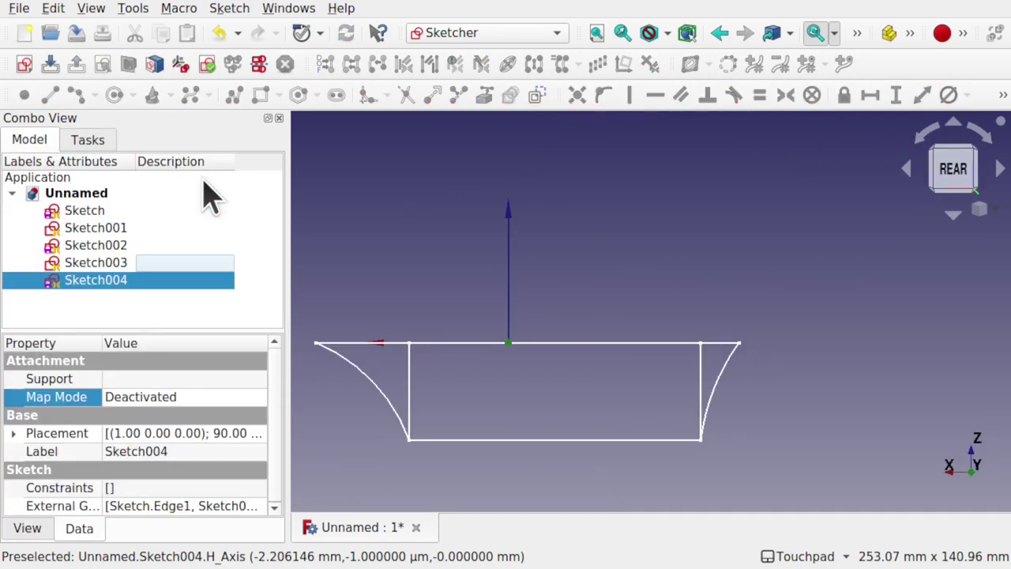
alt+drag(655, 314, 636, 372)
mouse_move(549, 377)
shift+mouse_down()
mouse_move(639, 333)
mouse_move(822, 290)
mouse_move(650, 311)
mouse_move(424, 286)
mouse_move(587, 330)
mouse_move(591, 320)
shift+mouse_up()
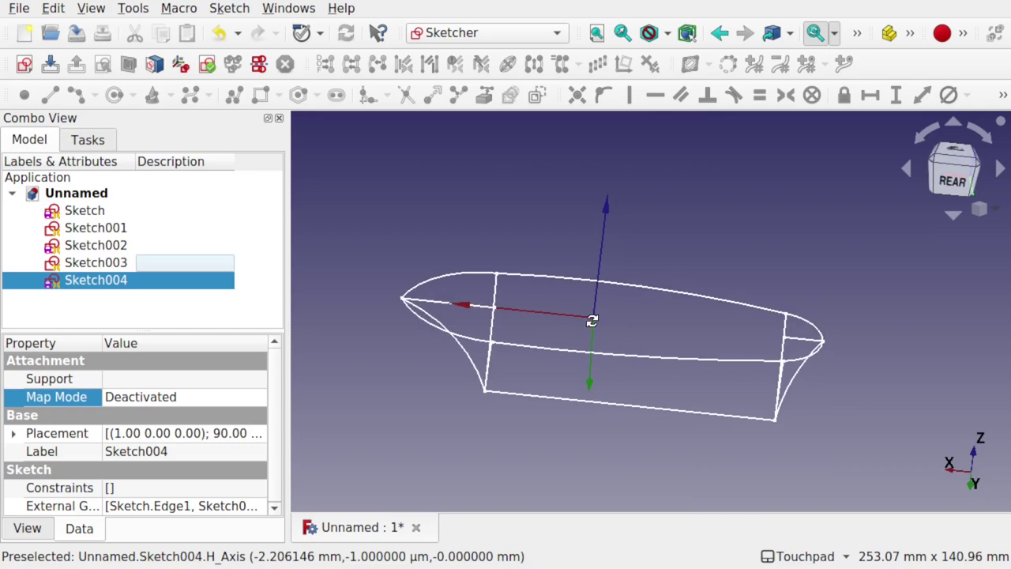
key(ctrl+s)
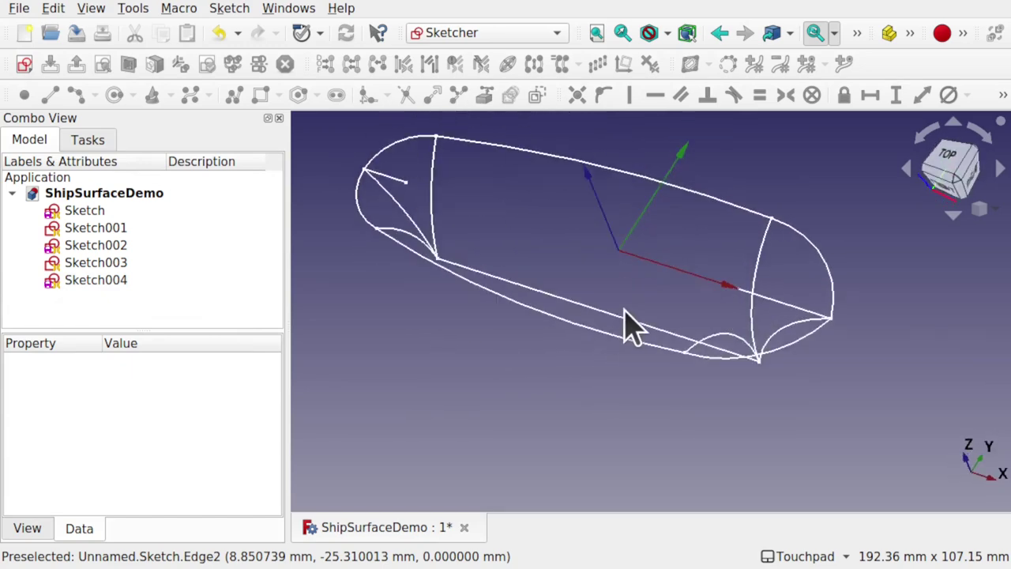
Step: Switch to the Surface workbench
shift+drag(624, 310, 637, 275)
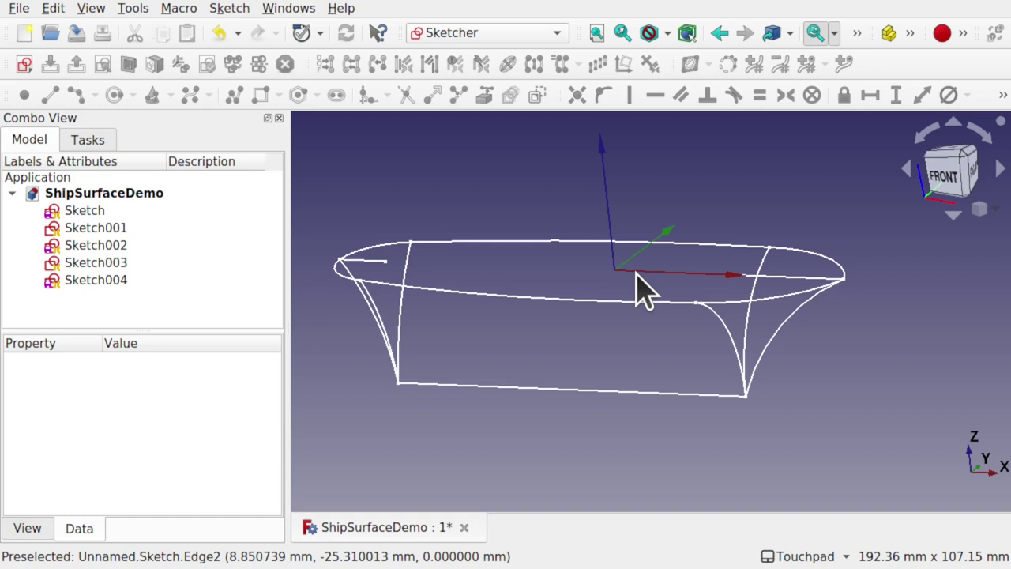
click(486, 36)
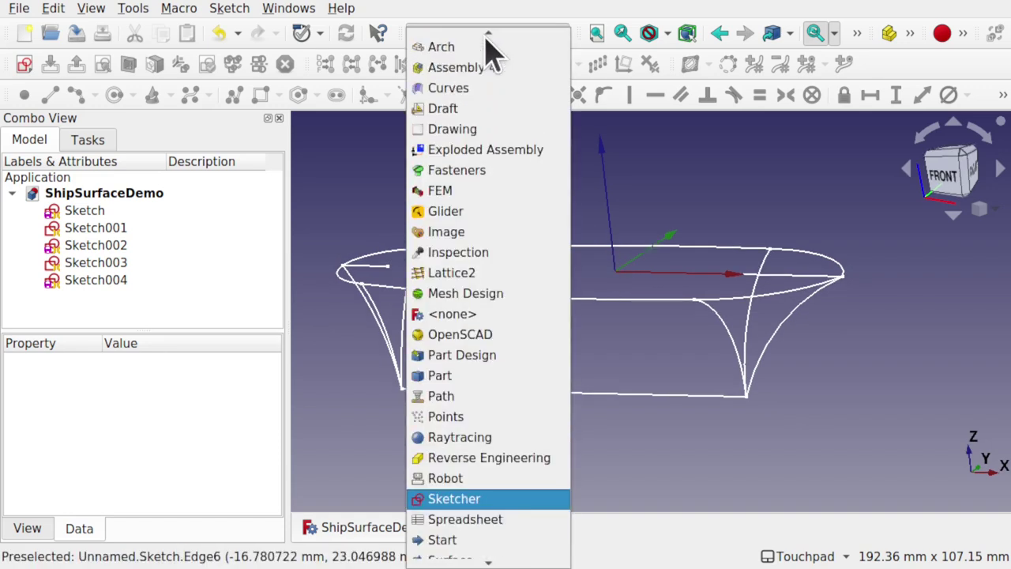
scroll(553, 418, down, 2)
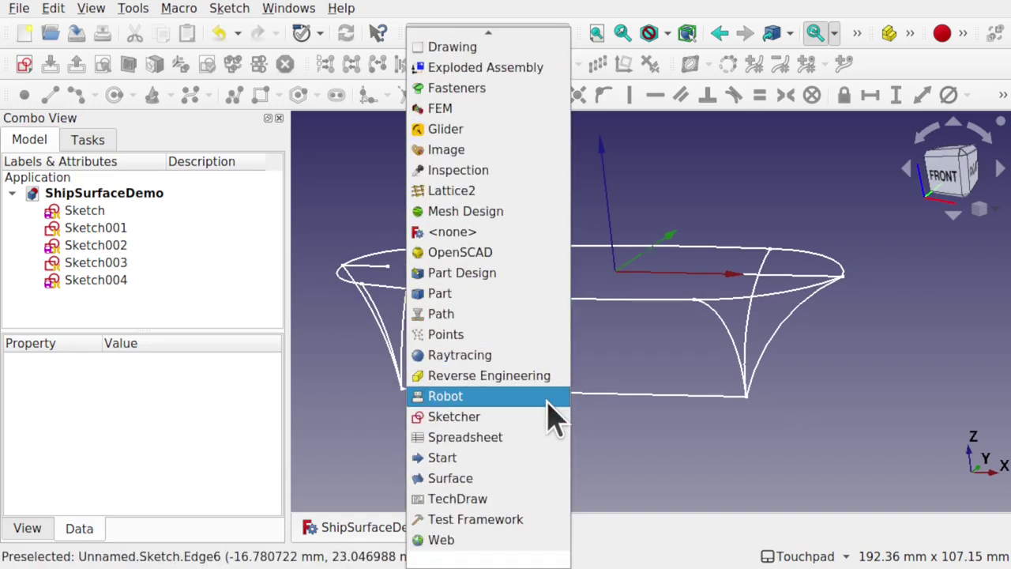
click(490, 479)
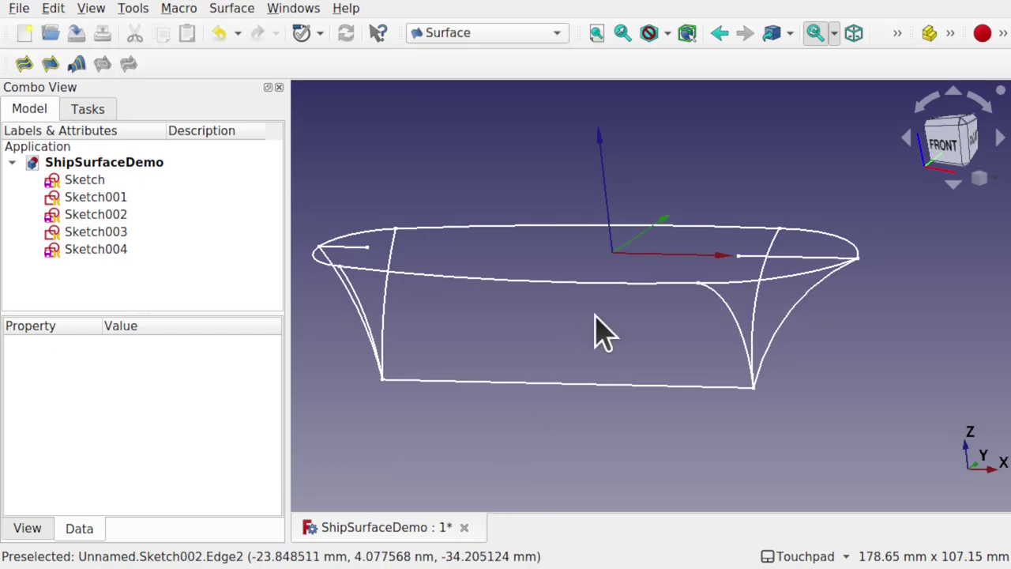
Step: Start a Filling surface and add the +Y arc of the cross-section at the hull's +X end as a boundary edge
mouse_move(596, 316)
shift+mouse_down()
mouse_move(572, 314)
mouse_move(569, 343)
mouse_move(517, 355)
mouse_move(535, 351)
mouse_move(540, 362)
shift+mouse_up()
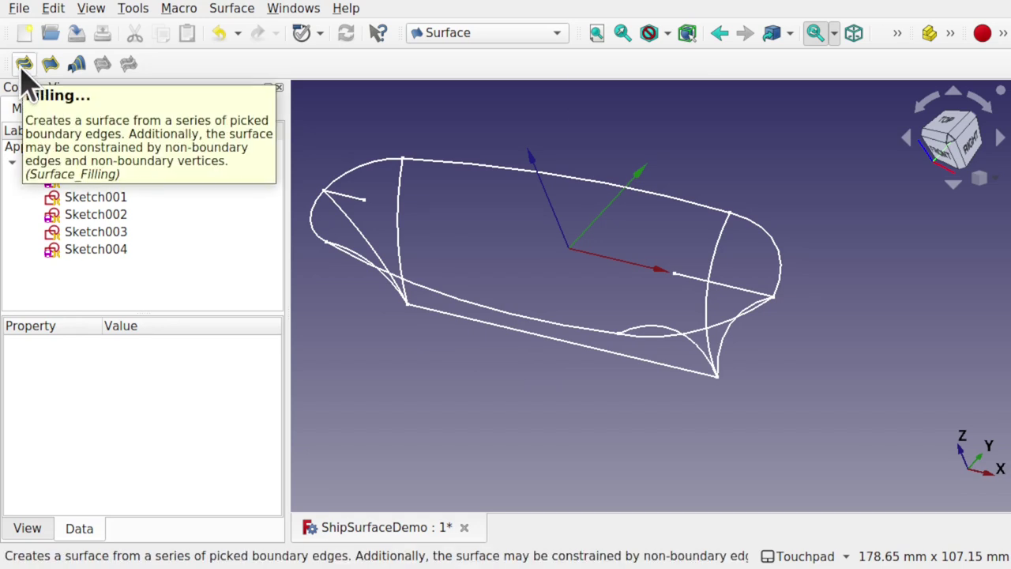
click(239, 9)
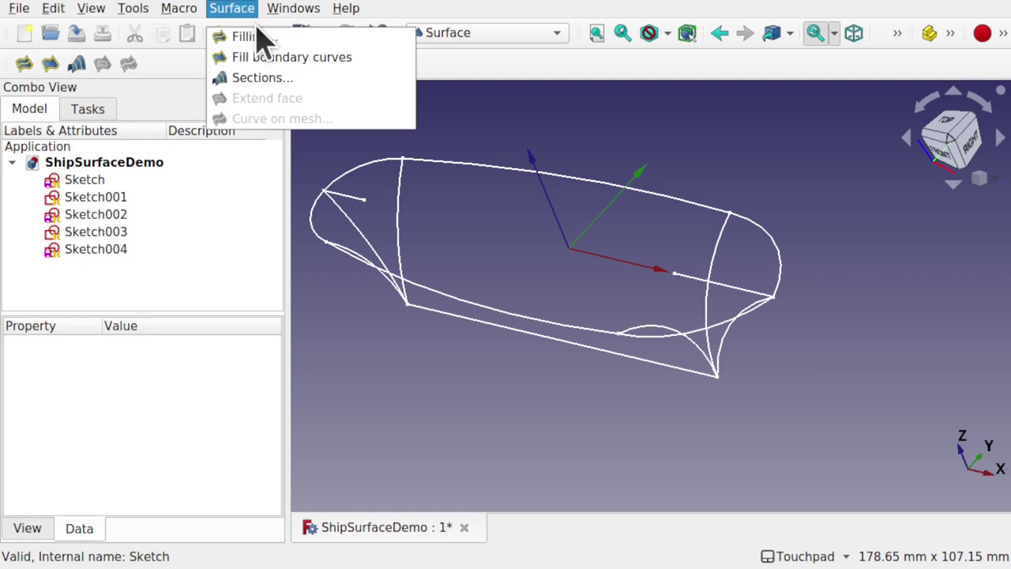
click(249, 38)
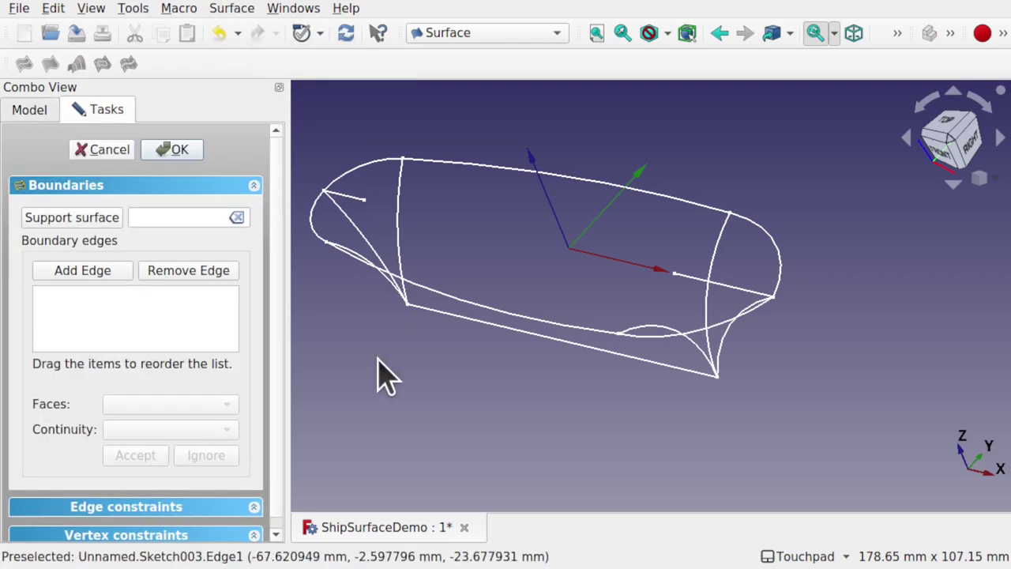
shift+middle_drag(495, 323, 559, 288)
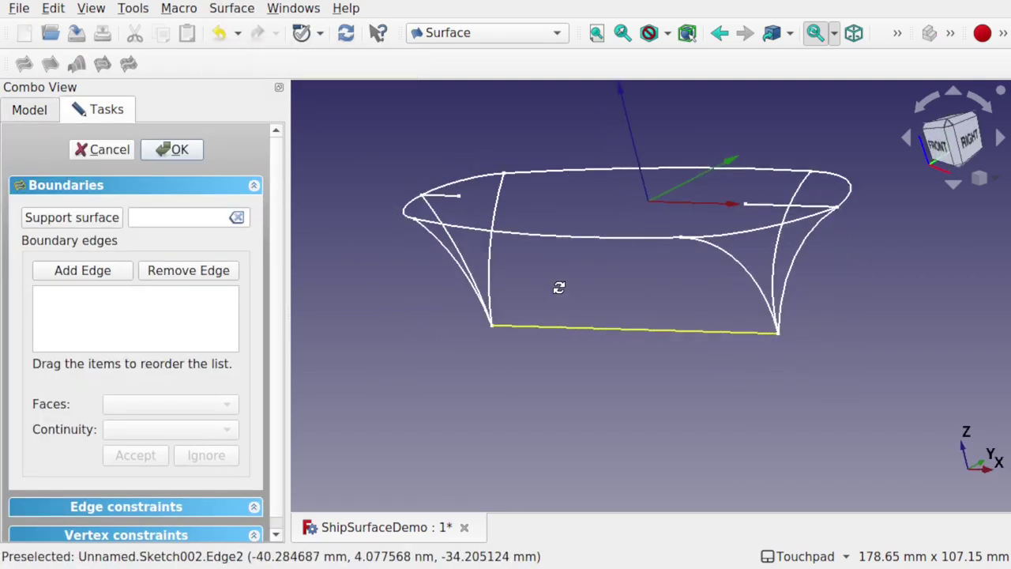
alt+drag(558, 287, 511, 299)
scroll(402, 281, up, 3)
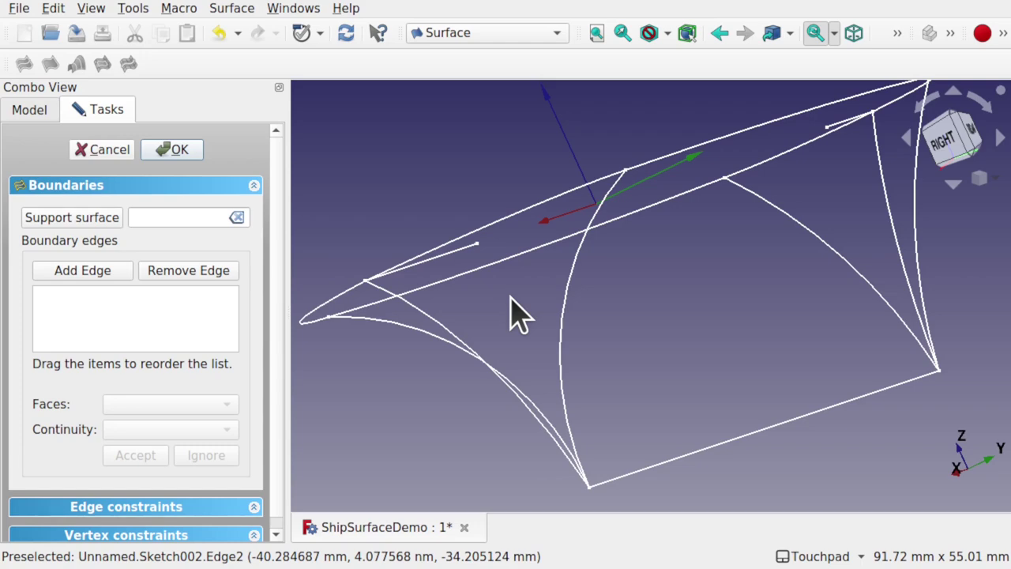
alt+drag(509, 312, 558, 269)
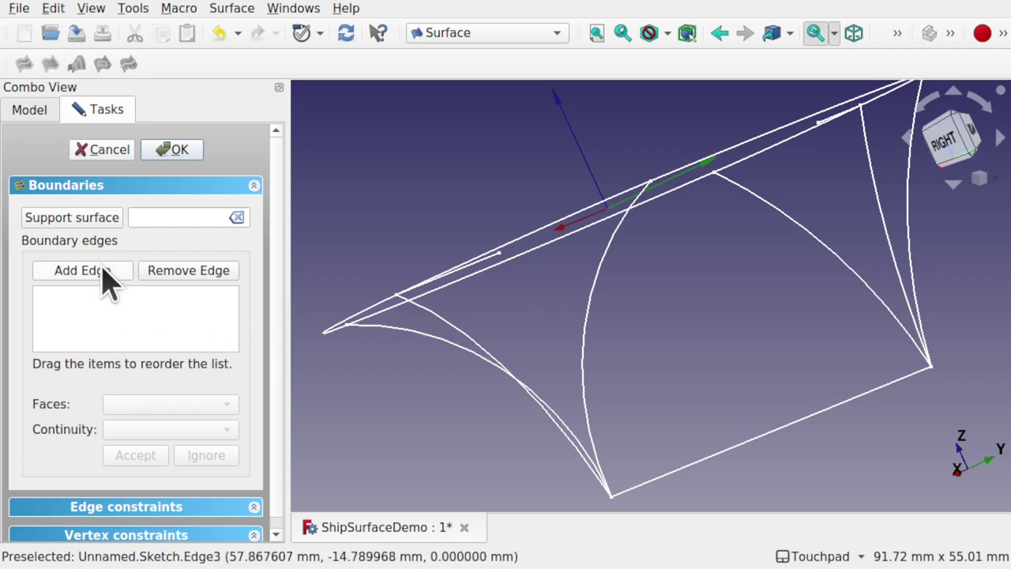
click(596, 336)
Step: Add the adjoining +Y outline arc and the +X end profile arc as boundary edges and accept the filling surface
alt+drag(548, 298, 539, 235)
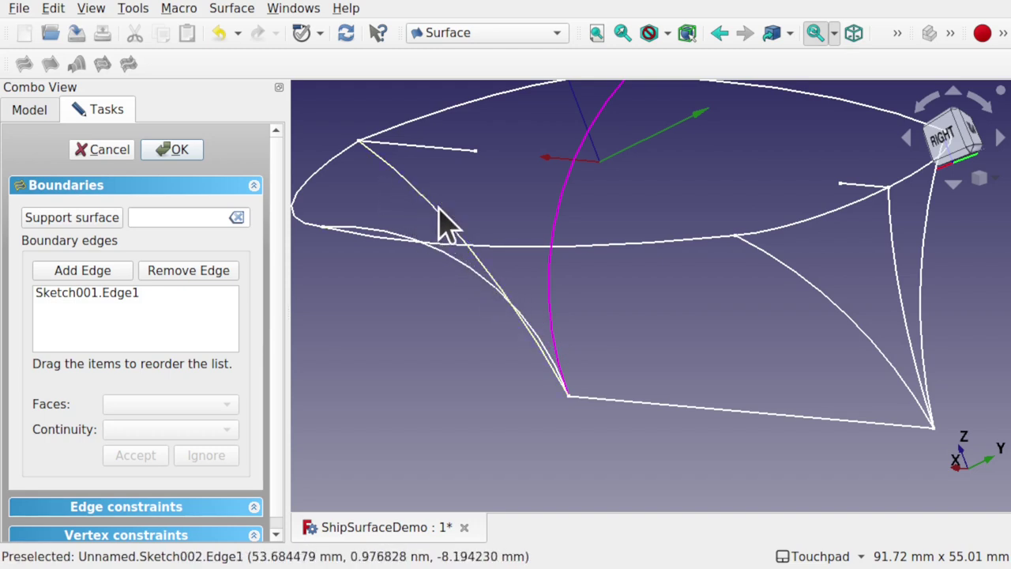
shift+drag(519, 178, 532, 259)
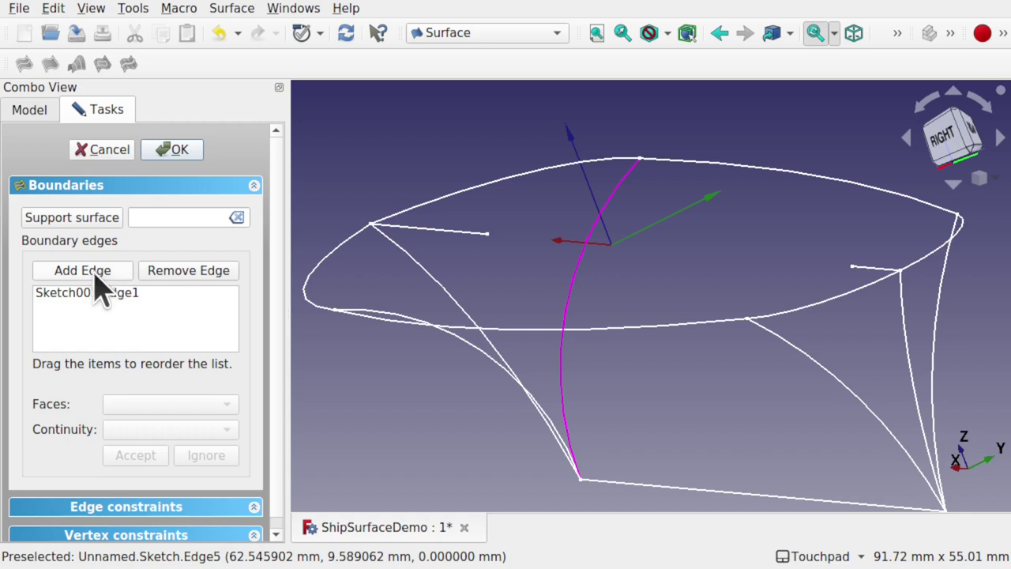
click(550, 168)
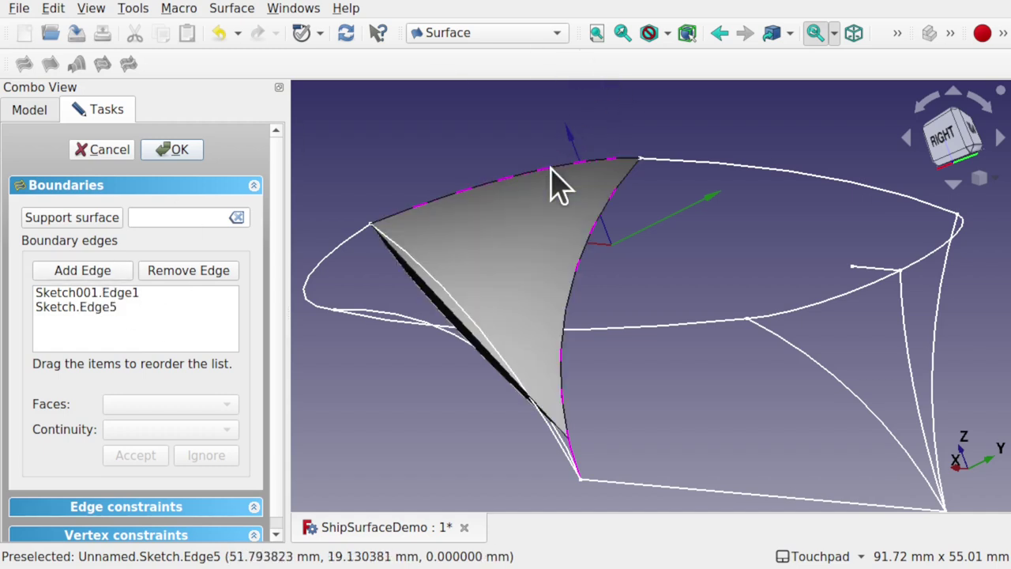
click(450, 298)
mouse_move(467, 227)
shift+mouse_down()
mouse_move(638, 228)
mouse_move(463, 264)
mouse_move(462, 235)
shift+mouse_up()
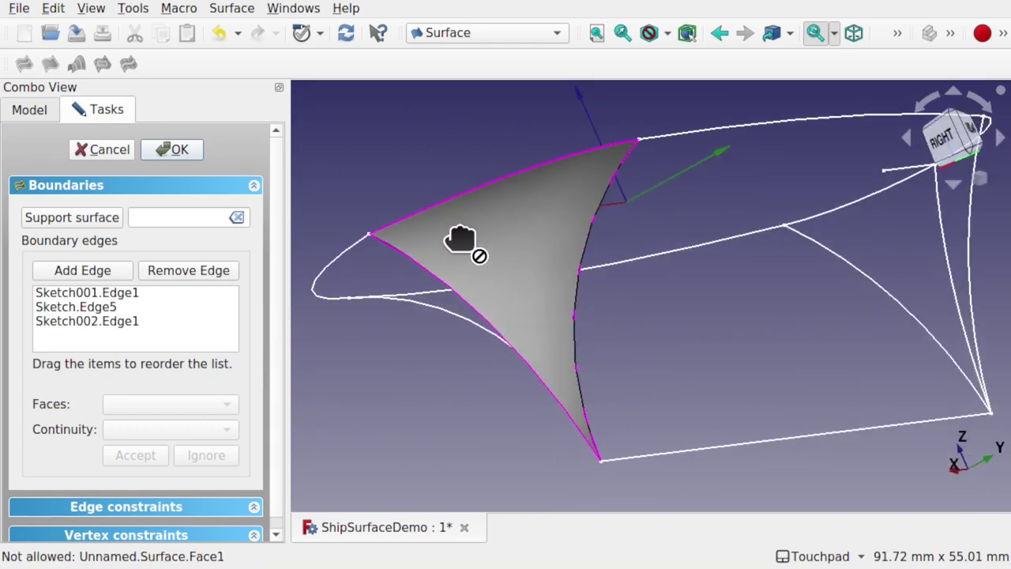
click(178, 150)
Step: Examine the filled patch at the +X end from several sides and hide it
drag(442, 190, 623, 188)
shift+drag(511, 222, 654, 225)
middle_drag(654, 224, 598, 245)
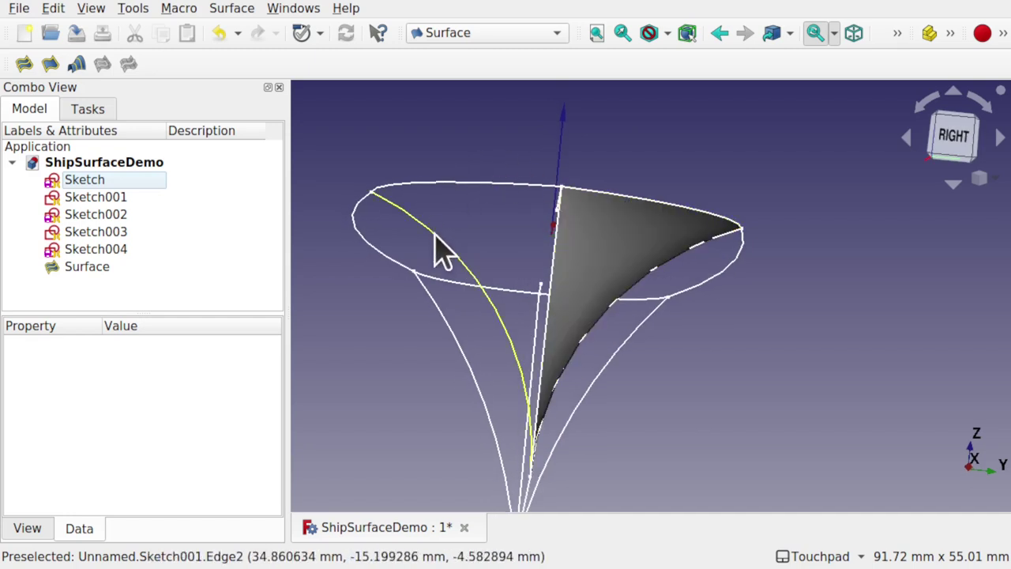
shift+drag(507, 230, 622, 264)
middle_drag(623, 263, 592, 258)
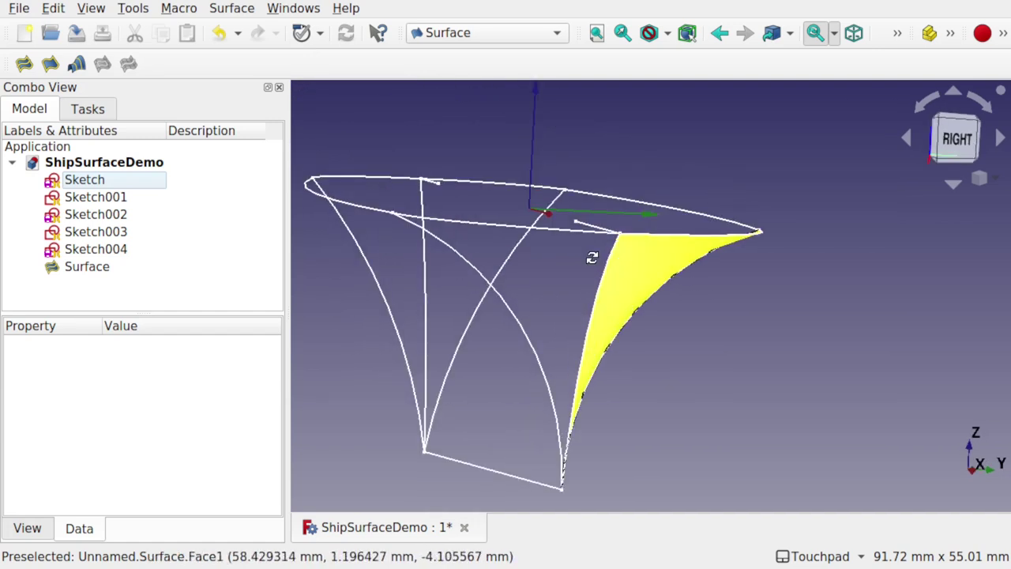
middle_drag(592, 258, 639, 296)
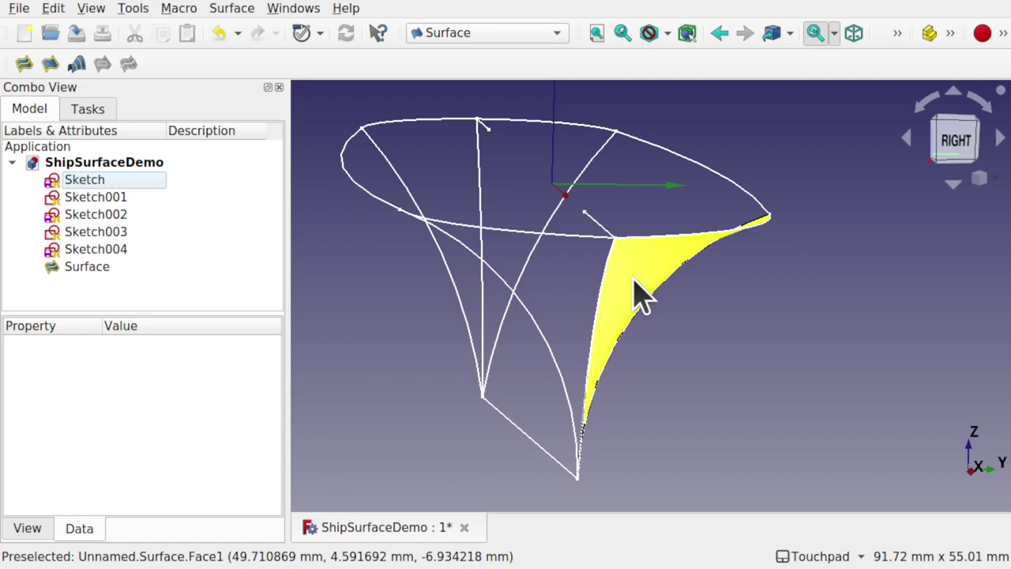
click(641, 298)
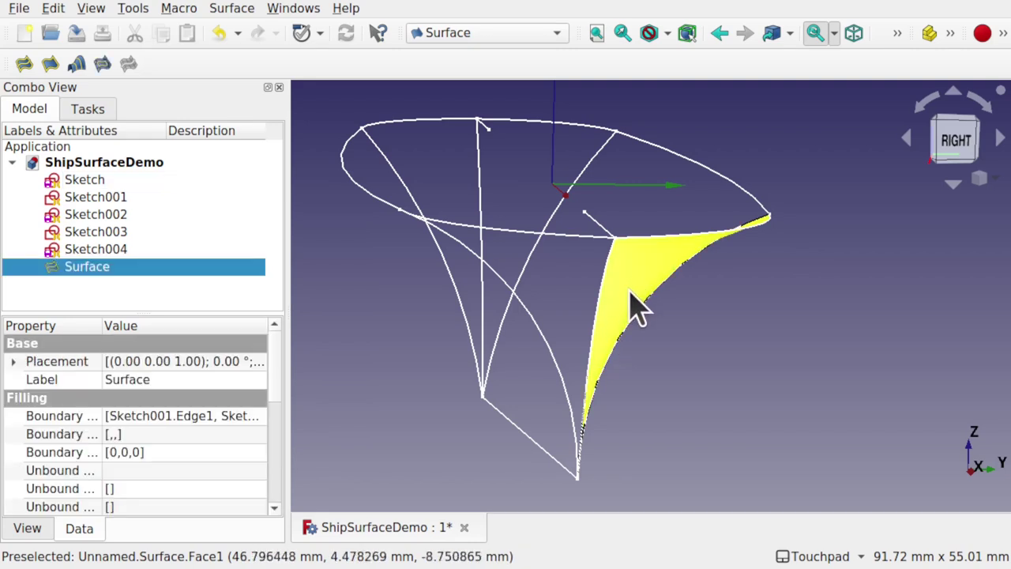
key(space)
Step: Create a second Filling surface from the +X end profile arc, the -Y outline arc and the -Y cross-section arc
mouse_move(630, 291)
shift+mouse_down()
mouse_move(672, 282)
mouse_move(644, 277)
shift+mouse_up()
mouse_move(605, 285)
middle_down()
mouse_move(566, 293)
mouse_move(609, 281)
middle_up()
shift+drag(609, 281, 609, 283)
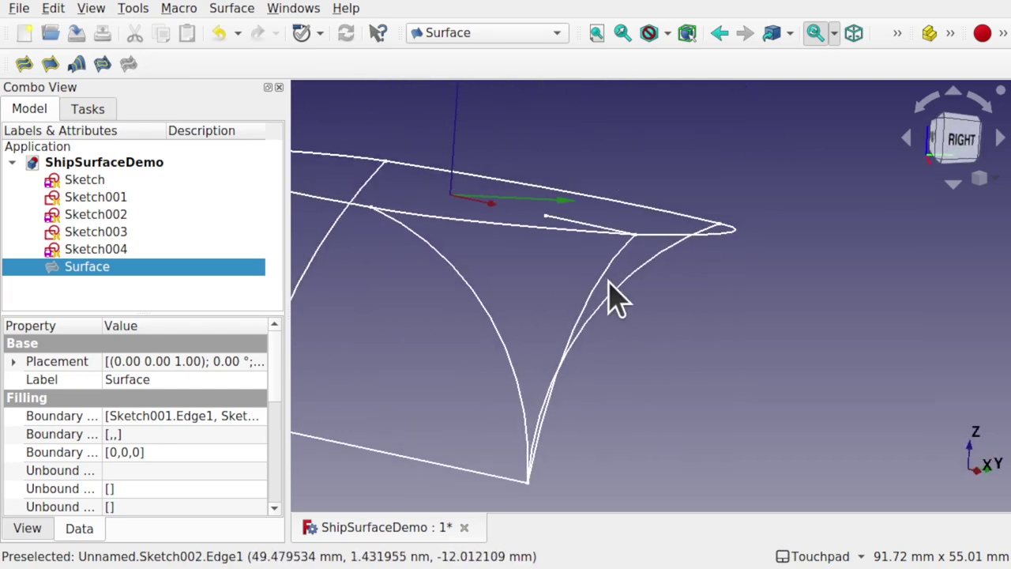
click(23, 65)
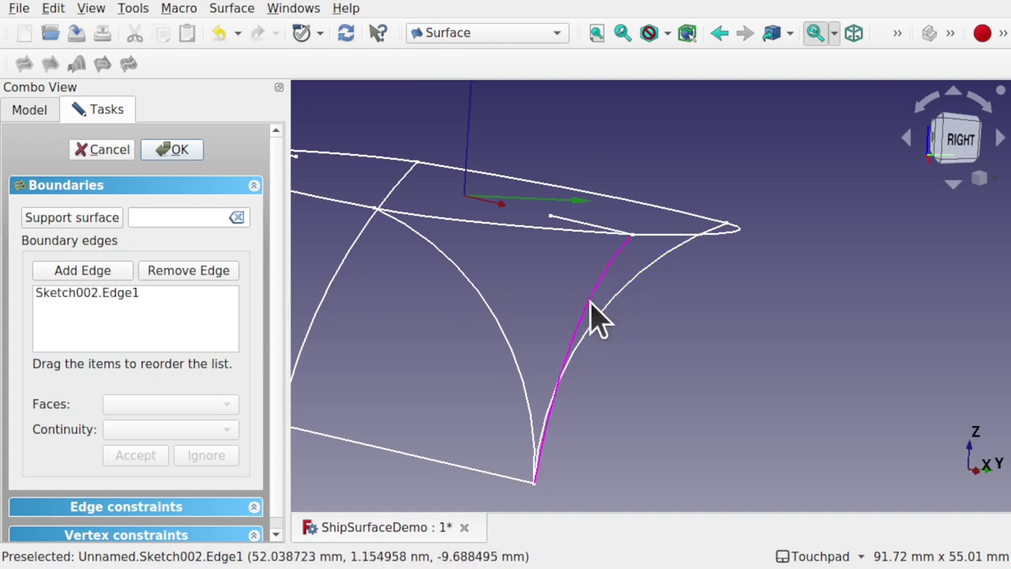
click(539, 241)
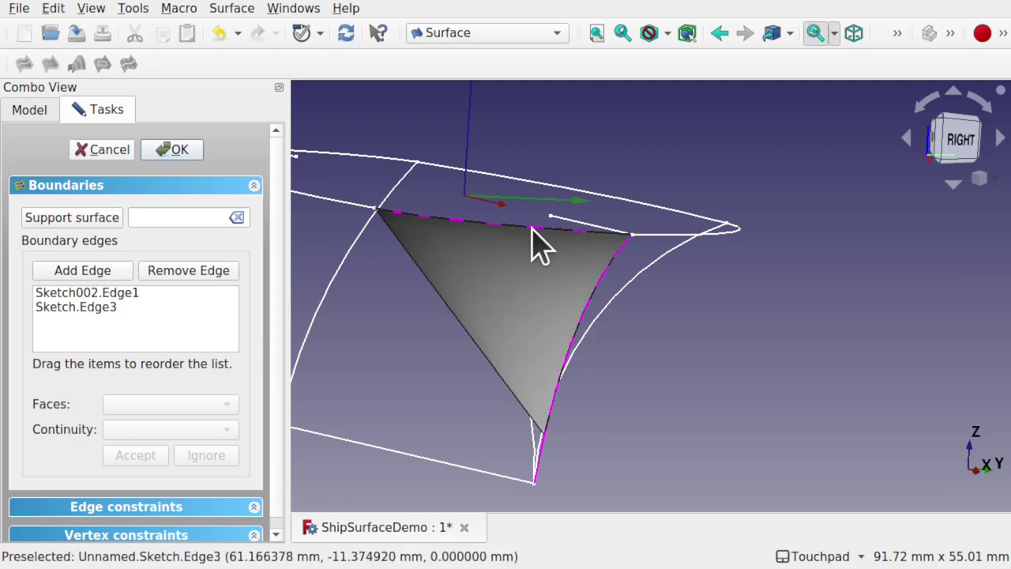
click(531, 439)
mouse_move(552, 304)
alt+mouse_down()
mouse_move(481, 349)
mouse_move(569, 334)
mouse_move(571, 305)
mouse_move(538, 311)
alt+mouse_up()
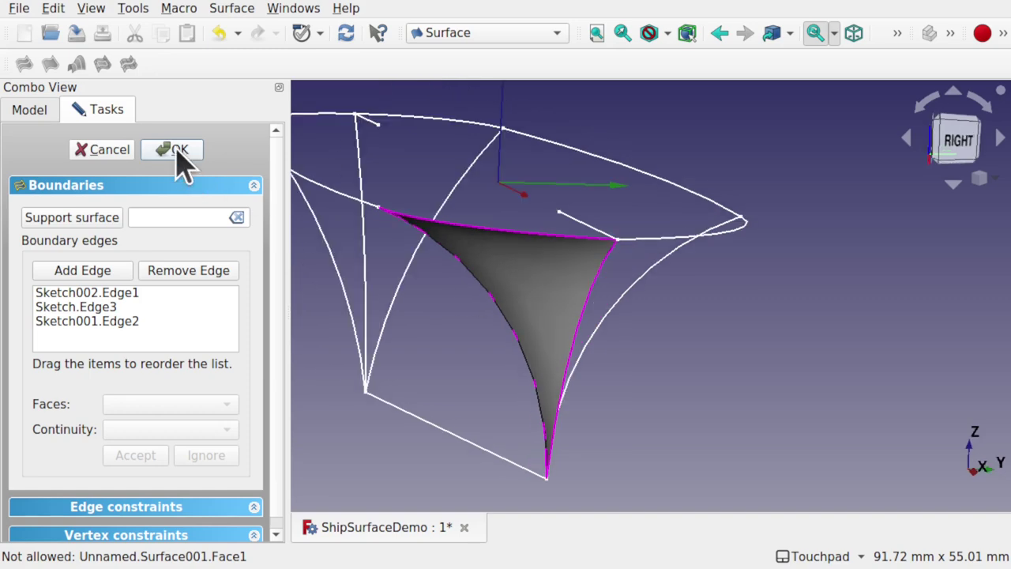
click(178, 152)
Step: Show the first surface patch again and examine how the two patches meet along the end profile
alt+drag(621, 324, 523, 297)
click(85, 267)
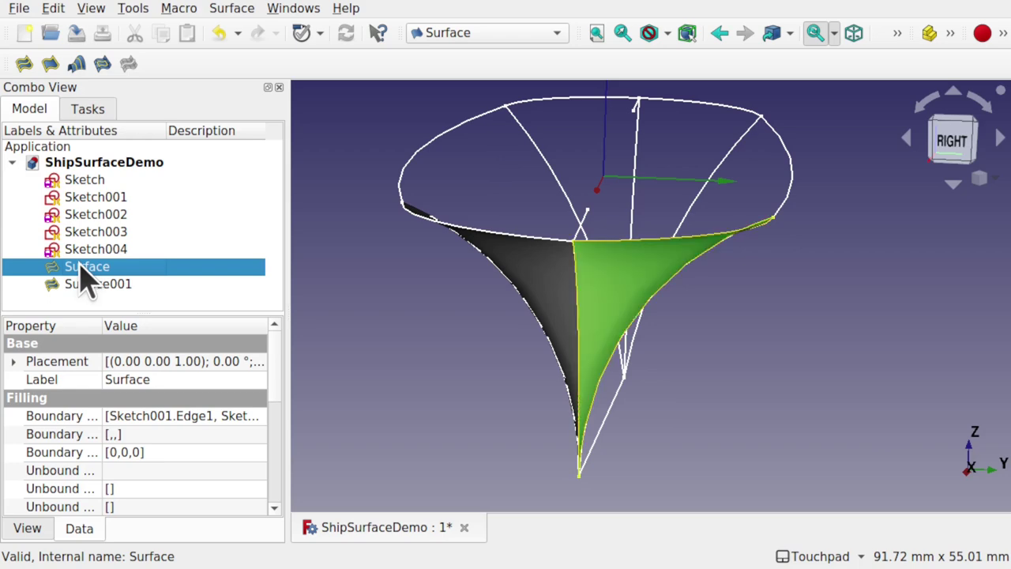
alt+drag(544, 232, 582, 308)
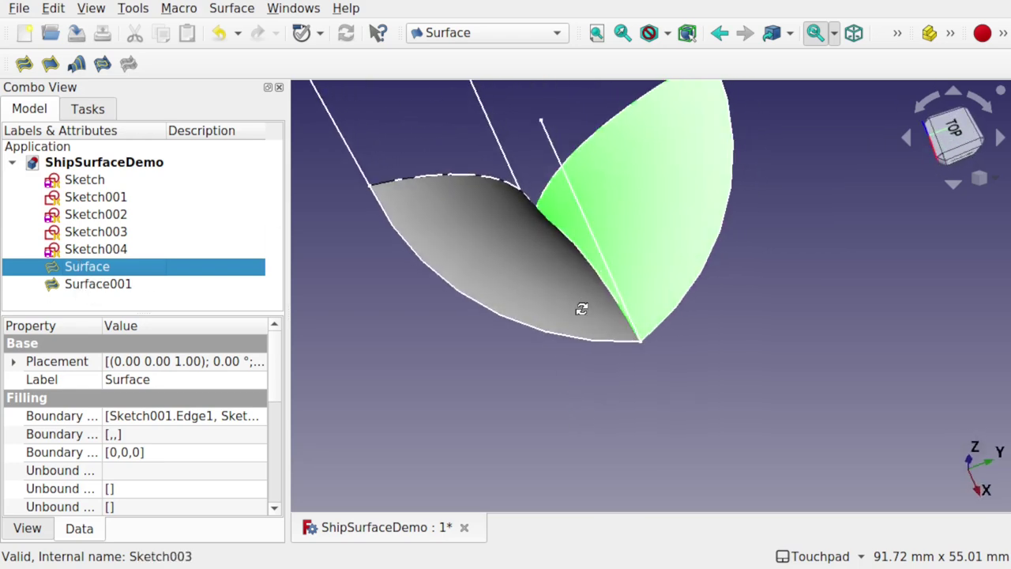
alt+drag(650, 162, 621, 271)
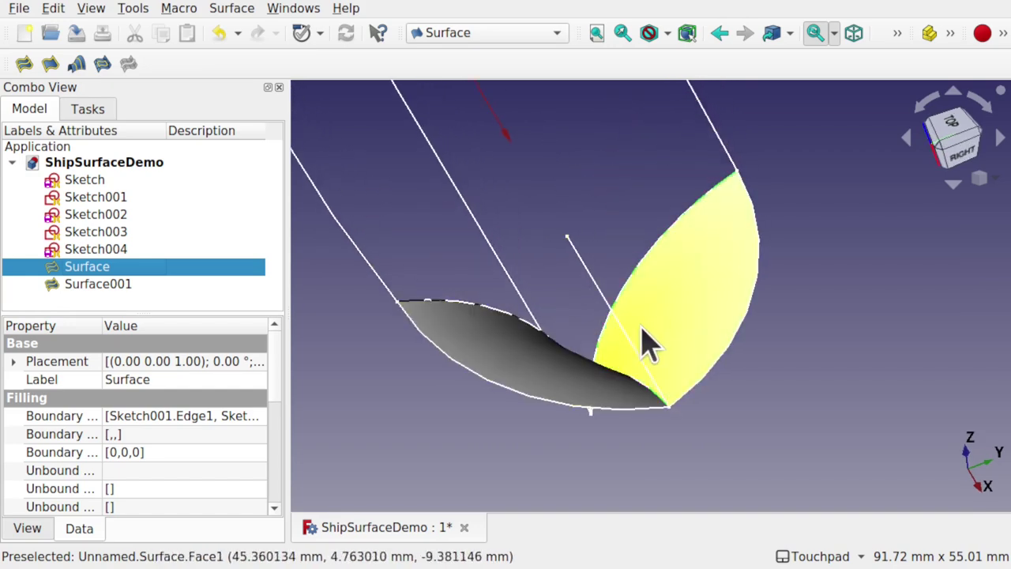
alt+drag(616, 343, 655, 294)
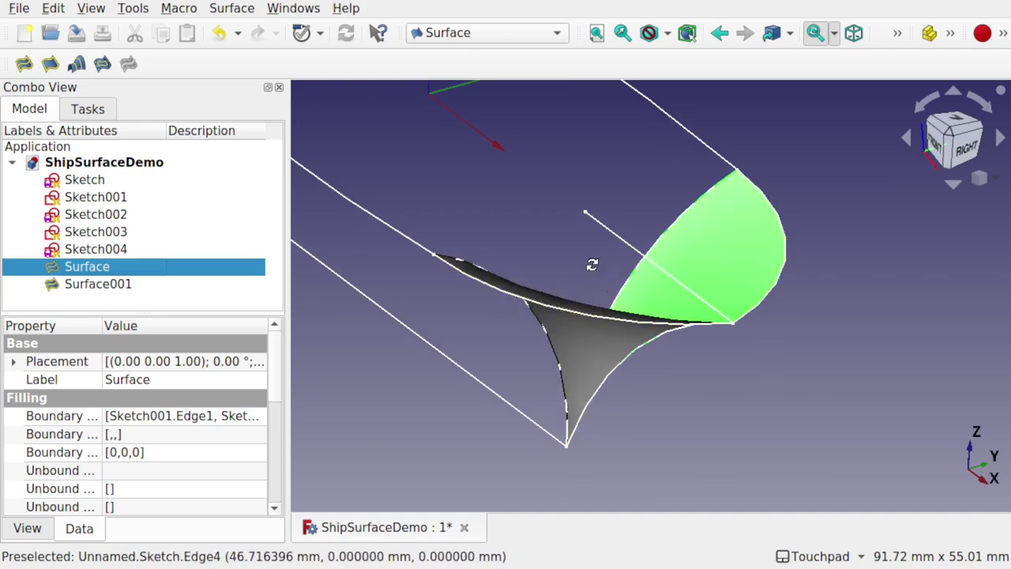
alt+drag(593, 265, 653, 361)
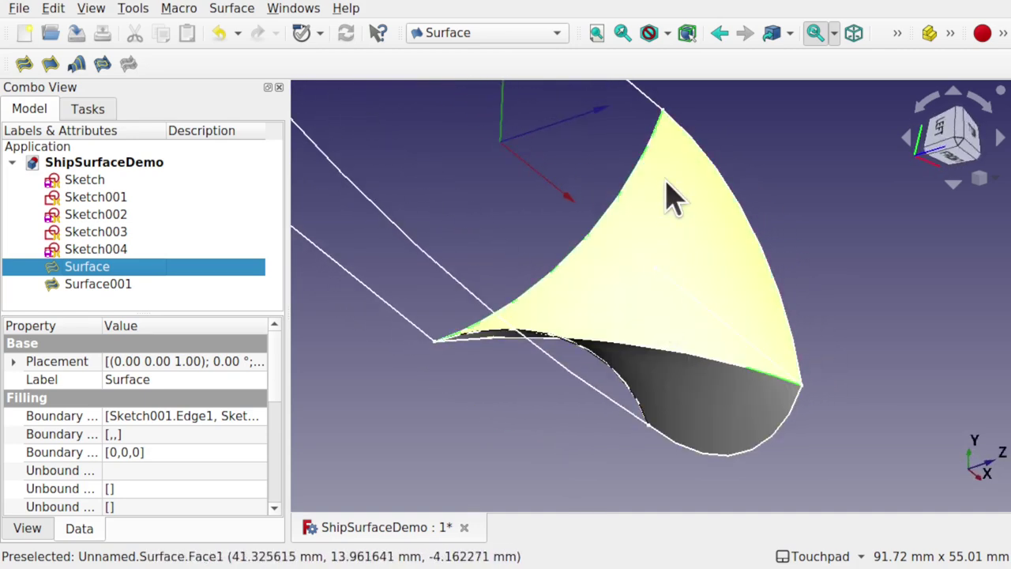
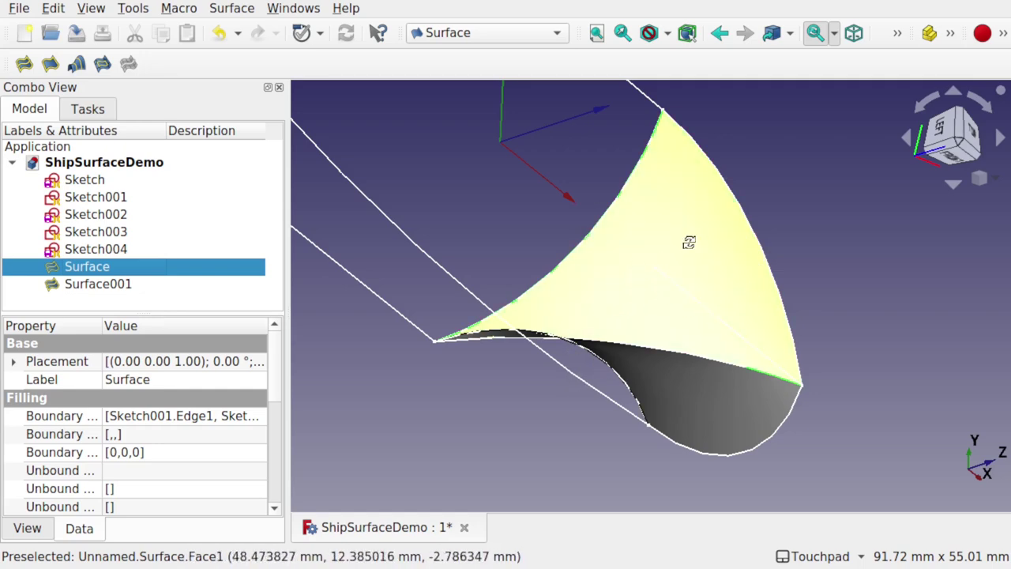
alt+drag(688, 243, 616, 239)
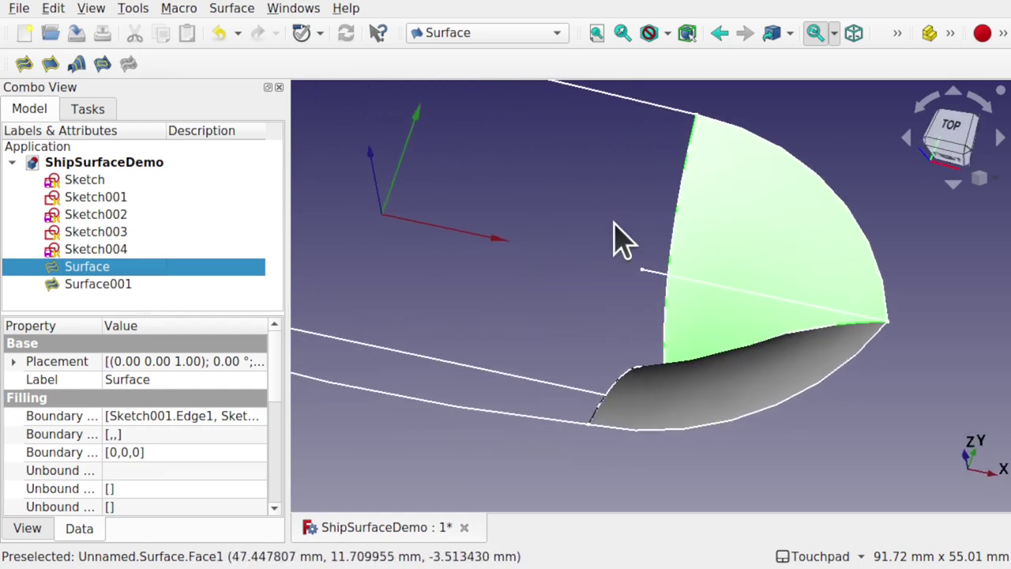
Step: Hide the outline sketch and view the free edges of the two surface patches
click(551, 431)
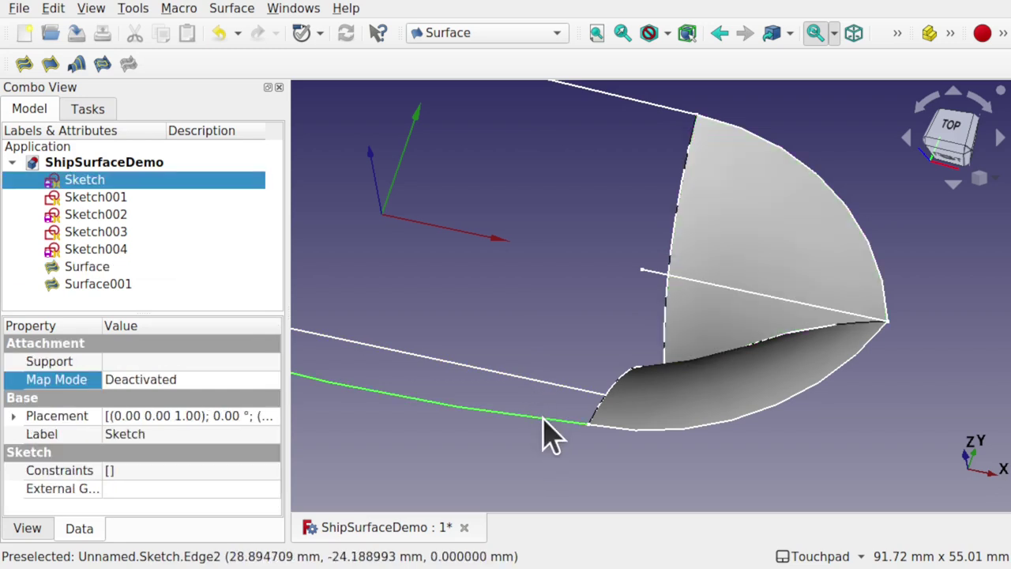
key(space)
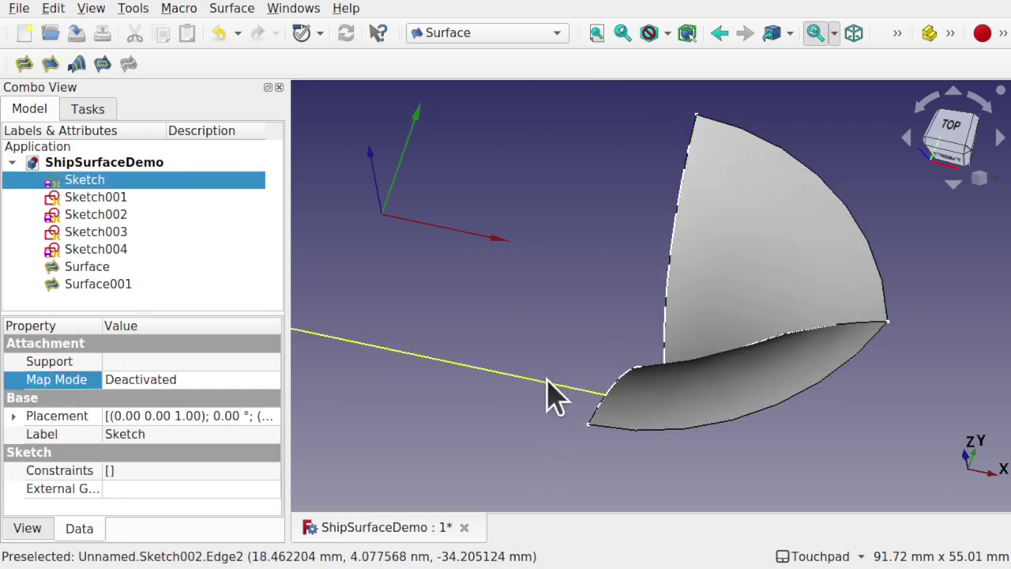
shift+drag(547, 381, 656, 372)
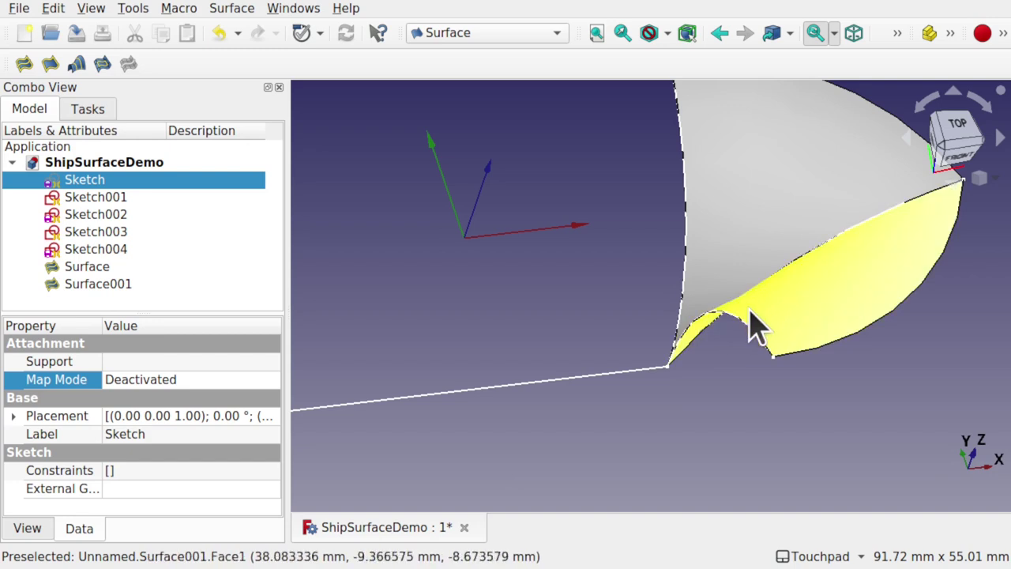
Step: Hide the keel sketch and the +X cross-section sketch, and examine the two remaining hull surface patches
click(742, 336)
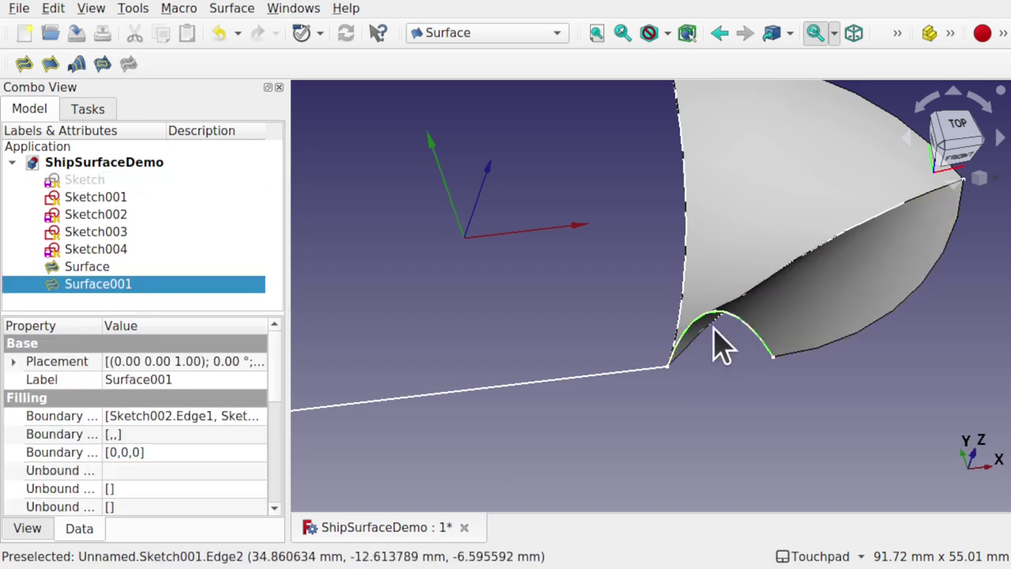
click(648, 381)
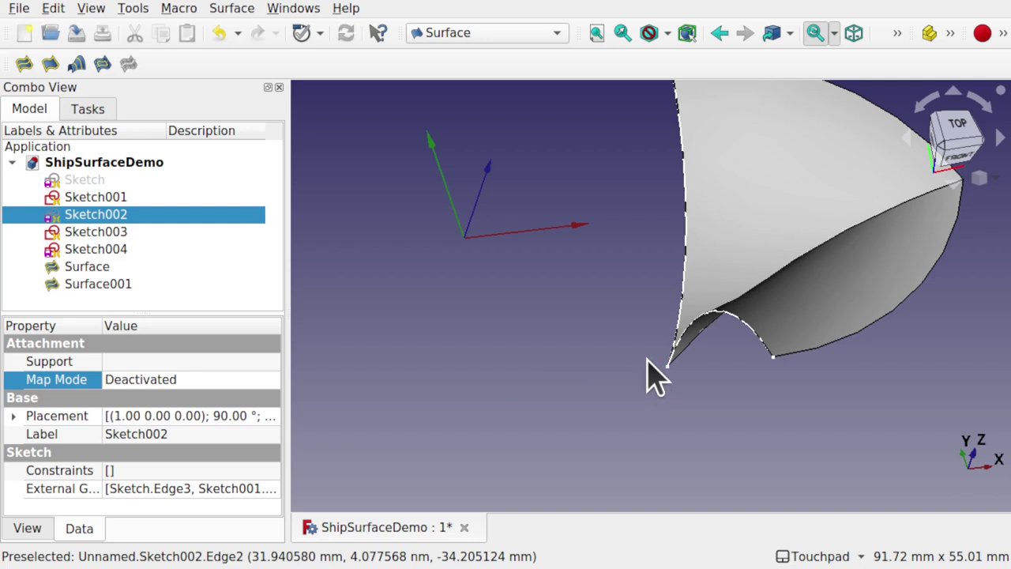
click(117, 200)
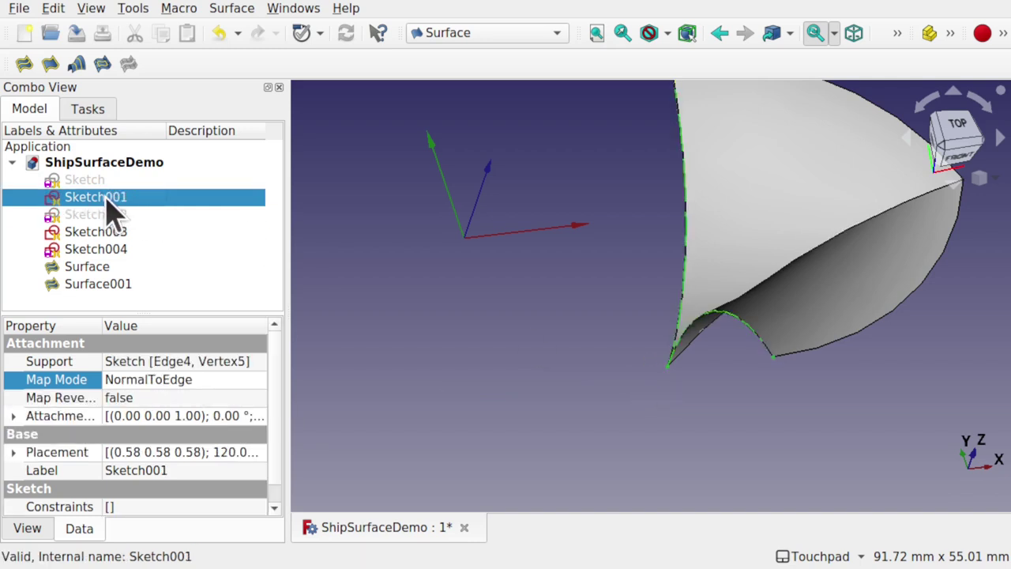
middle_drag(817, 206, 718, 294)
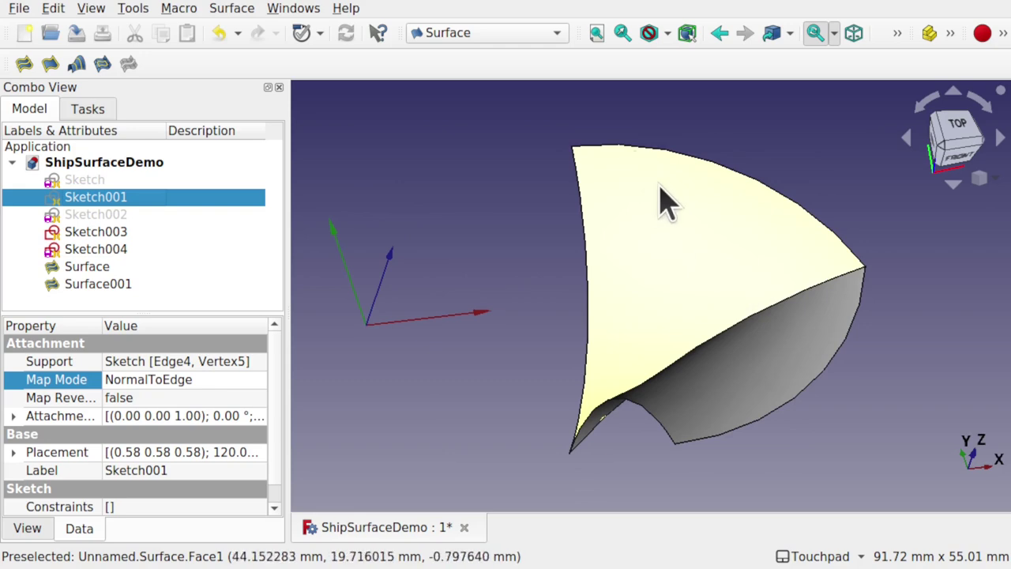
shift+drag(720, 309, 774, 232)
scroll(778, 233, down, 3)
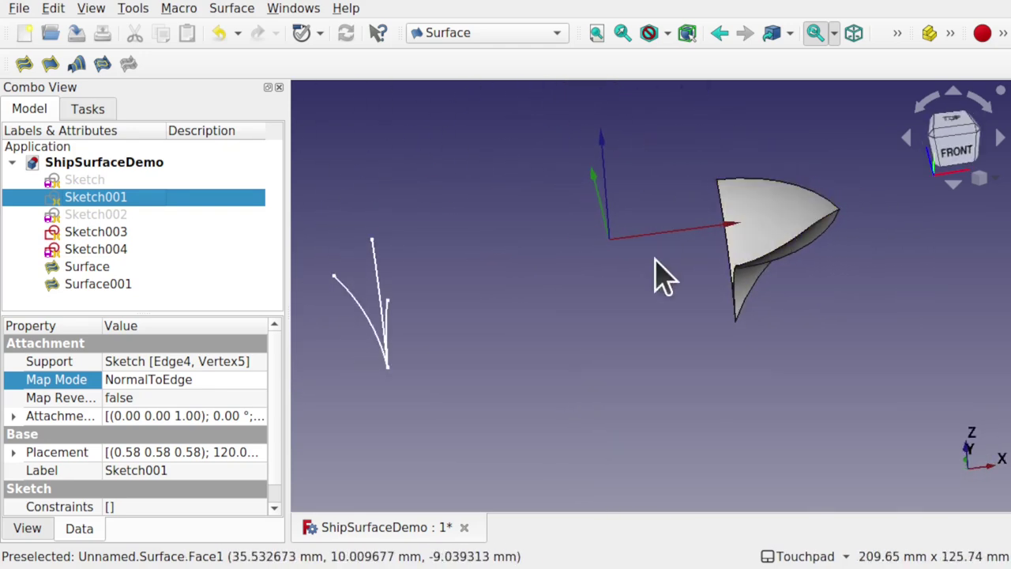
shift+drag(544, 276, 654, 296)
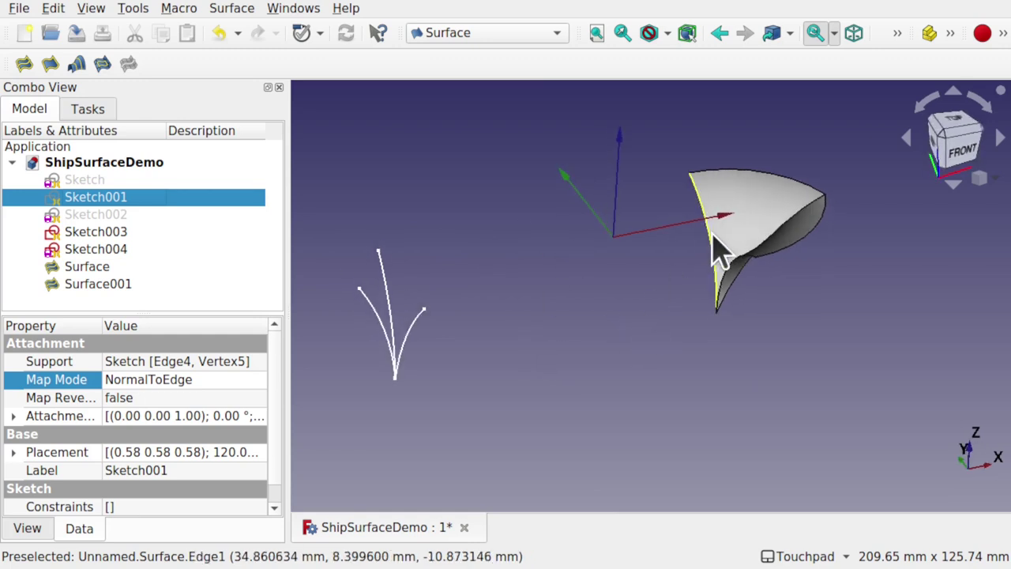
scroll(743, 210, up, 1)
scroll(748, 225, up, 3)
drag(747, 224, 735, 296)
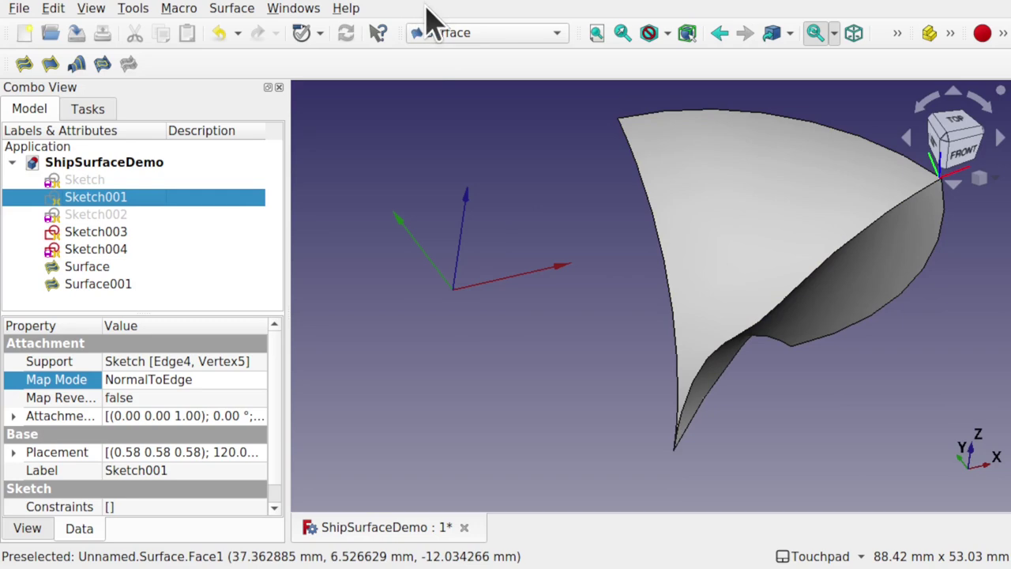
Step: In the Part workbench, create a ruled surface between the +Y and -Y outline edges of the two hull patches
click(466, 32)
click(480, 315)
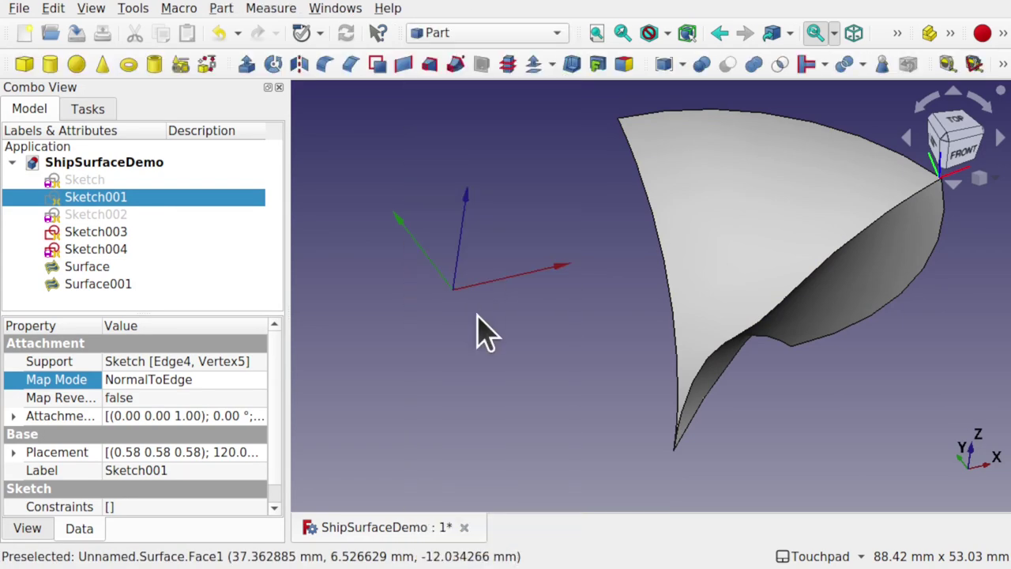
drag(478, 320, 491, 338)
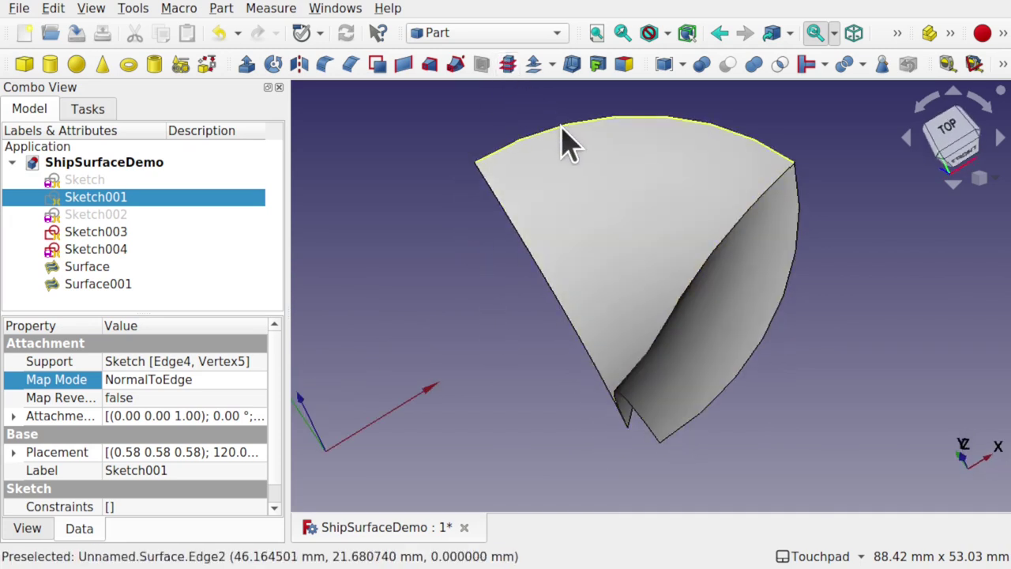
click(566, 141)
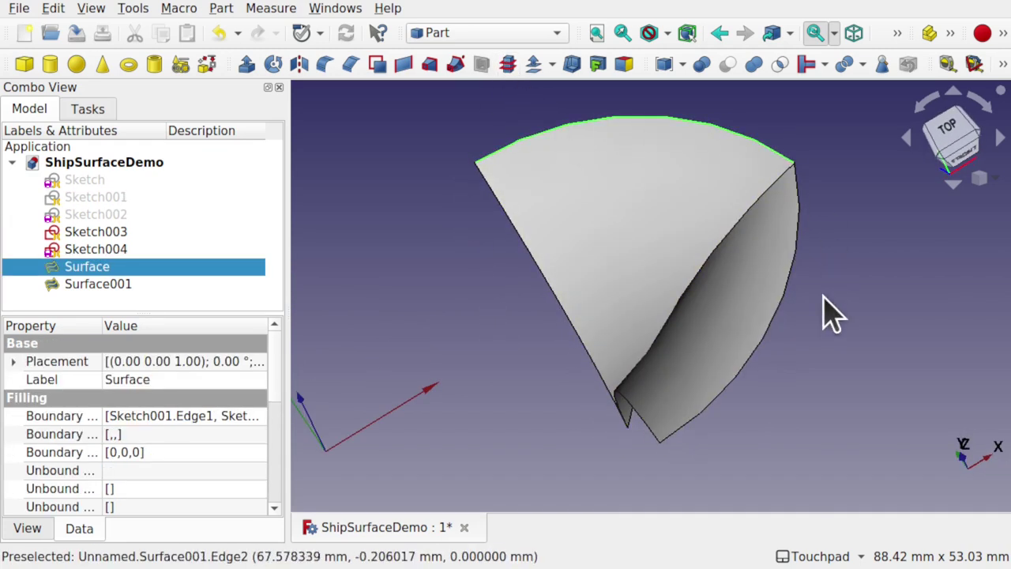
ctrl+click(779, 332)
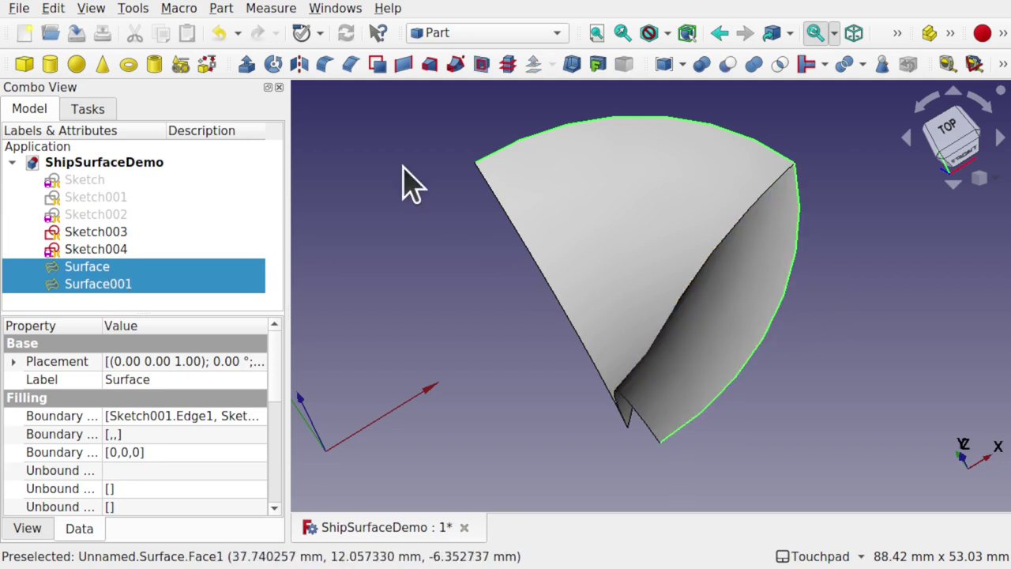
click(406, 69)
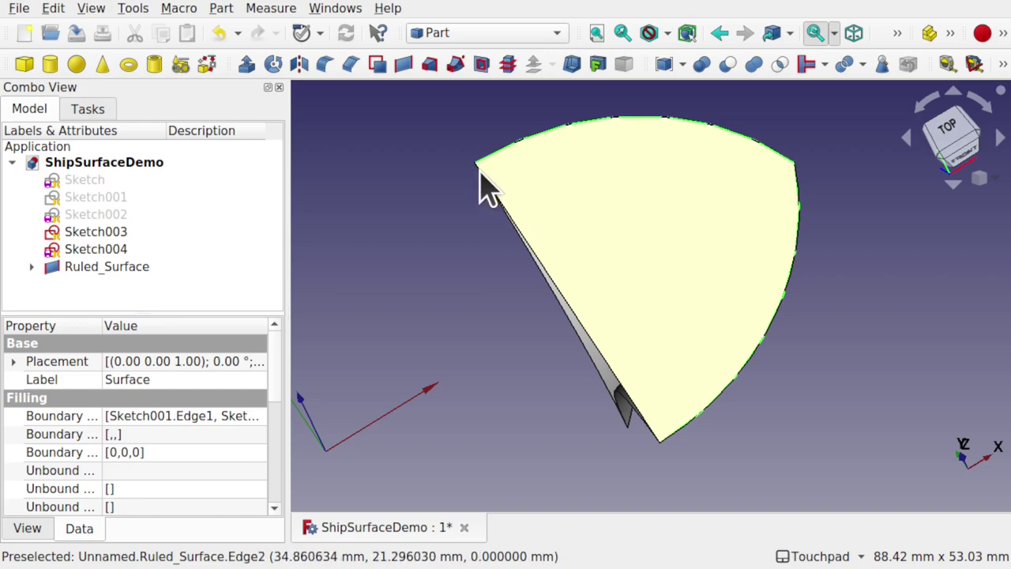
shift+drag(663, 375, 772, 314)
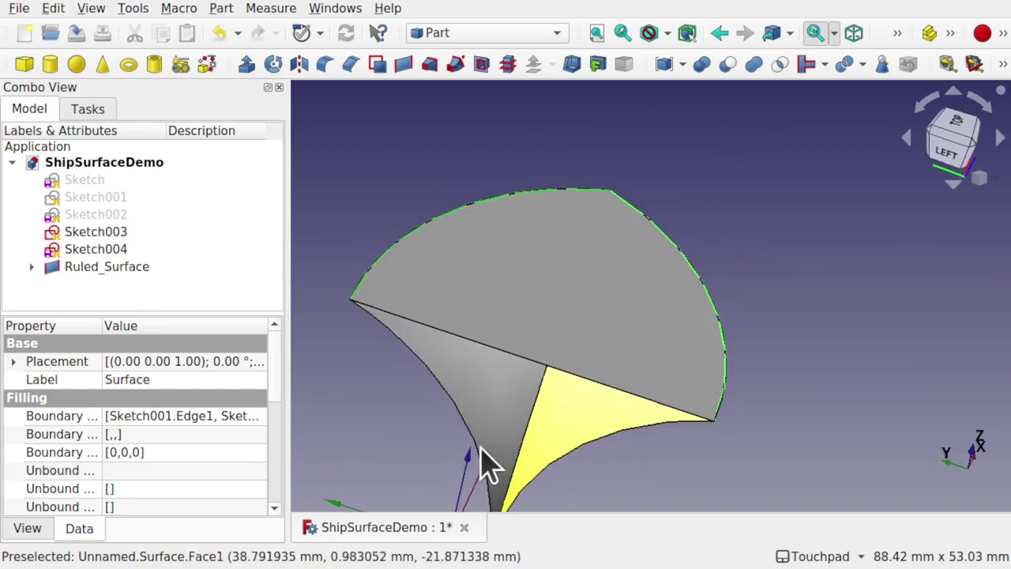
shift+drag(487, 469, 637, 323)
Step: Switch back to the Surface workbench
click(474, 34)
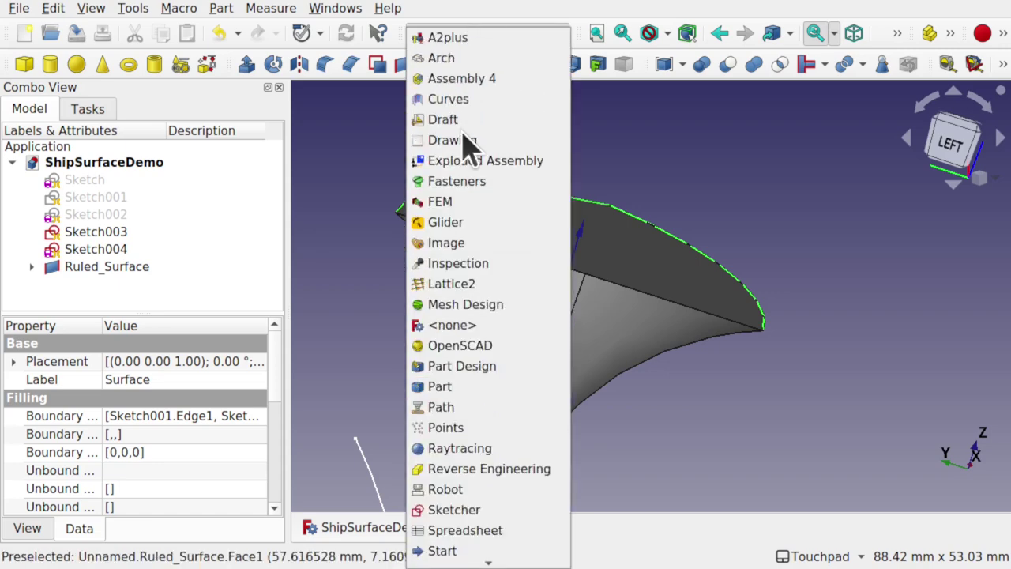
scroll(467, 493, down, 2)
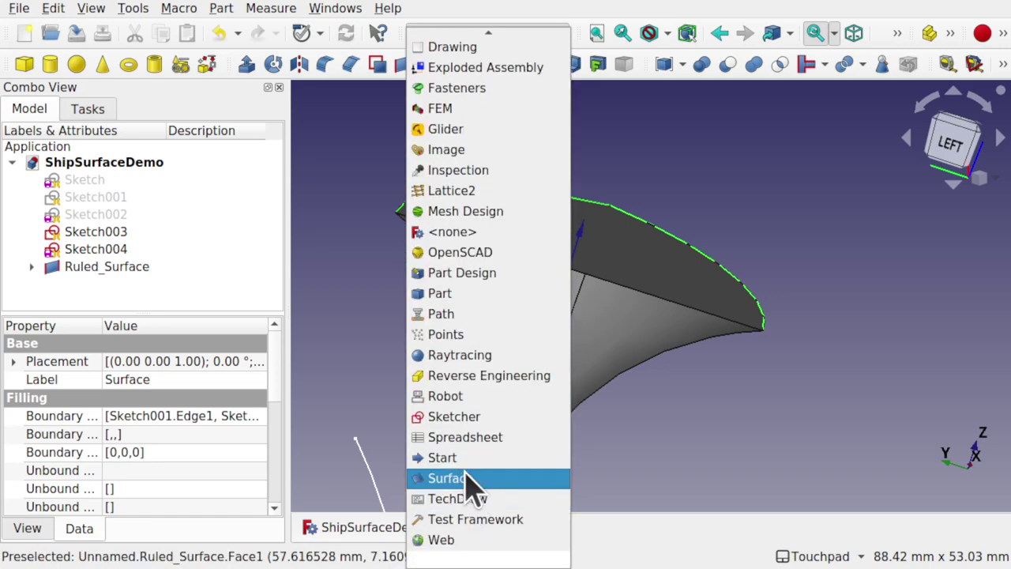
click(466, 478)
mouse_move(645, 397)
alt+mouse_down()
mouse_move(600, 388)
mouse_move(629, 387)
alt+mouse_up()
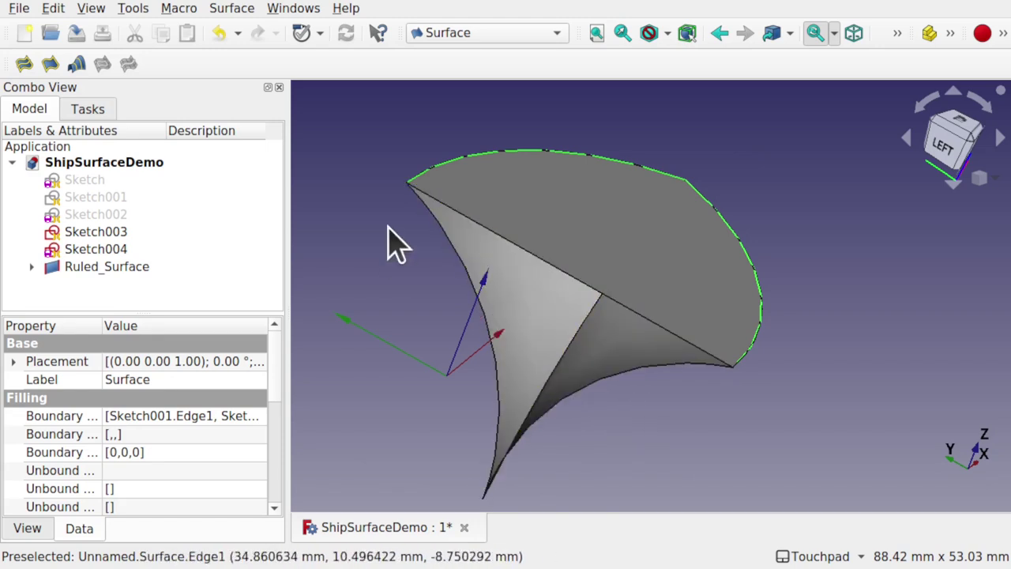
Step: Try to fill the open cross-section from the +Y patch's arc, the ruled surface's straight edge and the -Y patch's arc, in that order
click(23, 64)
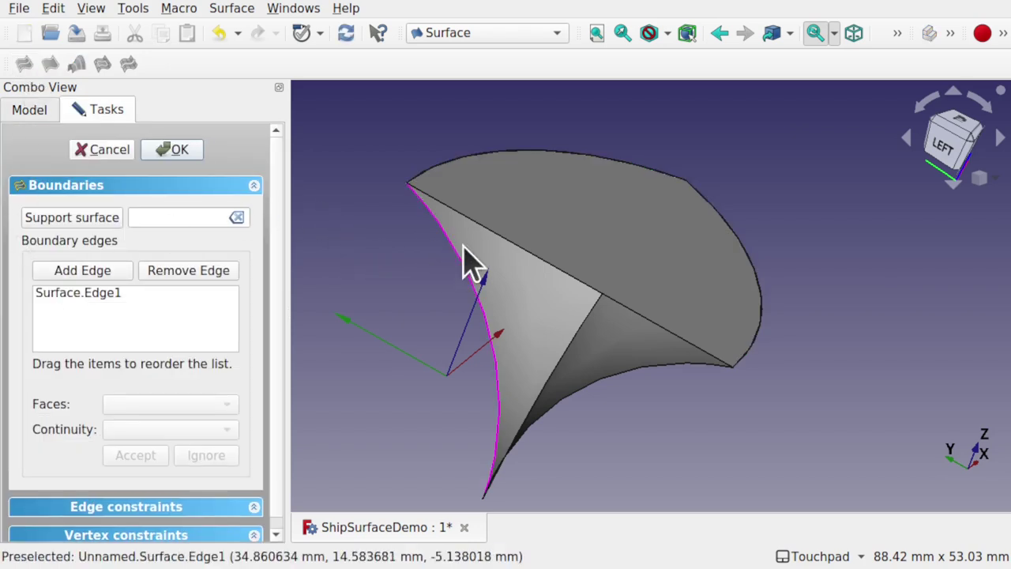
click(598, 292)
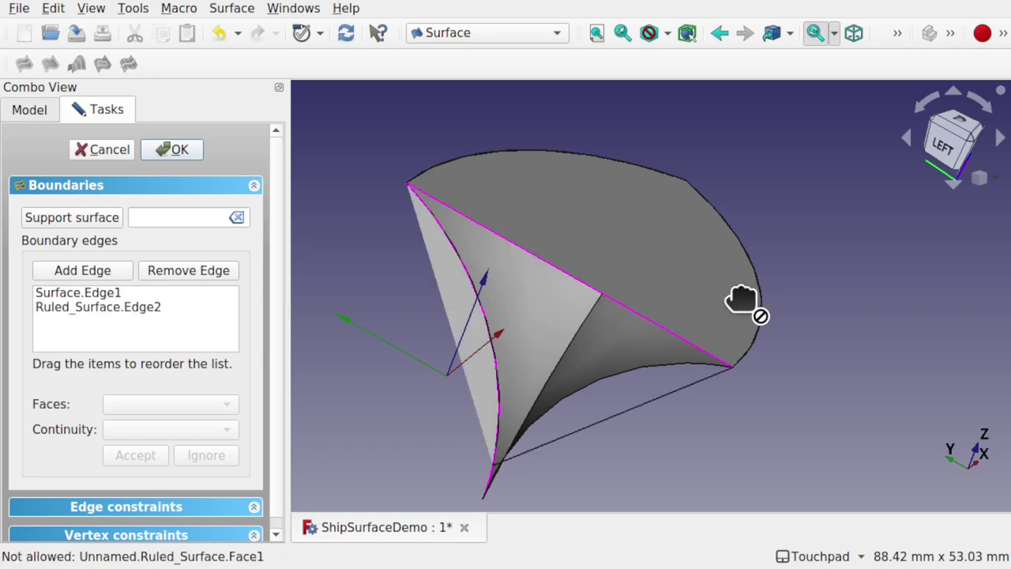
click(634, 368)
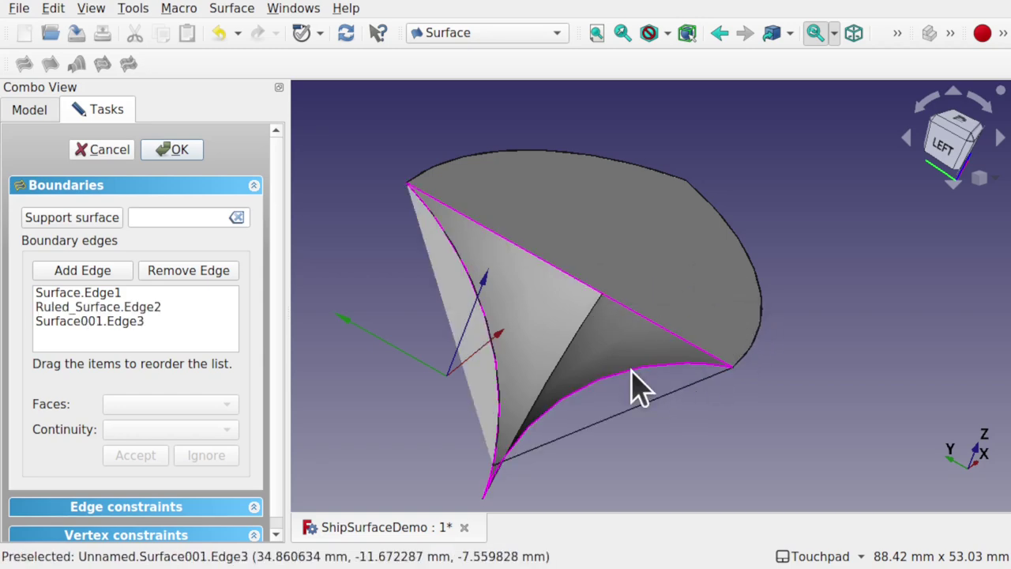
alt+drag(631, 370, 570, 347)
click(177, 154)
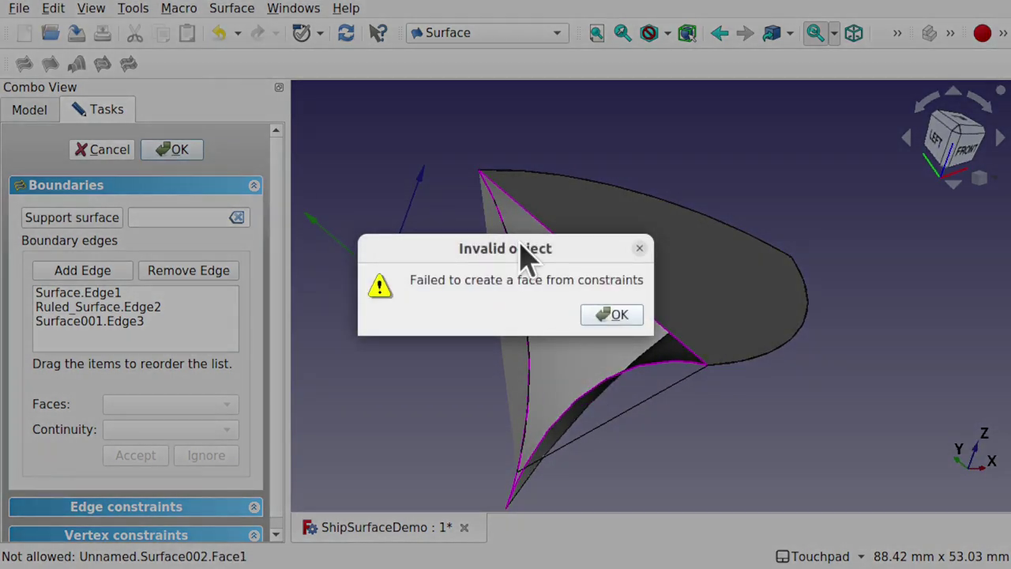
click(616, 317)
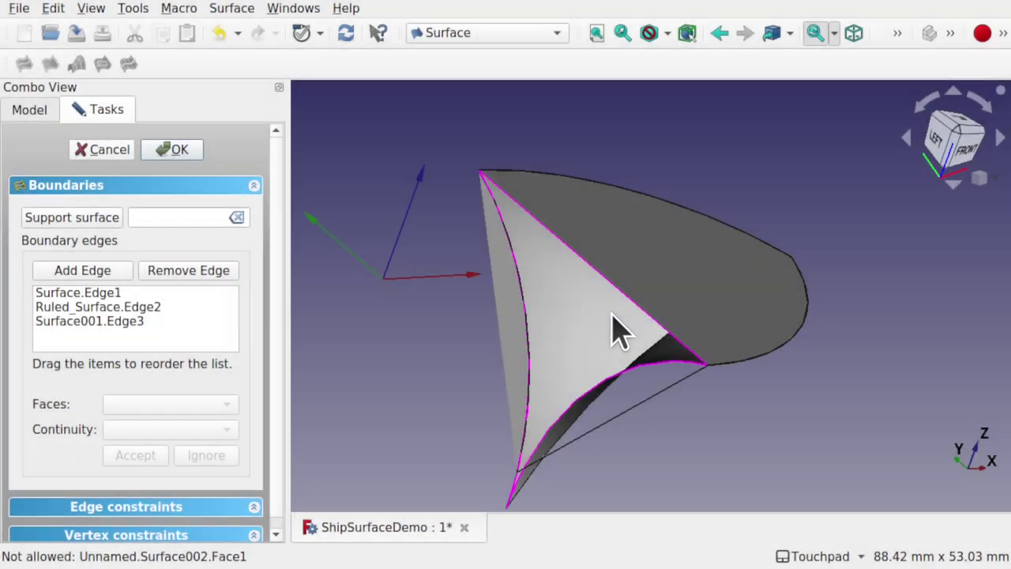
click(104, 151)
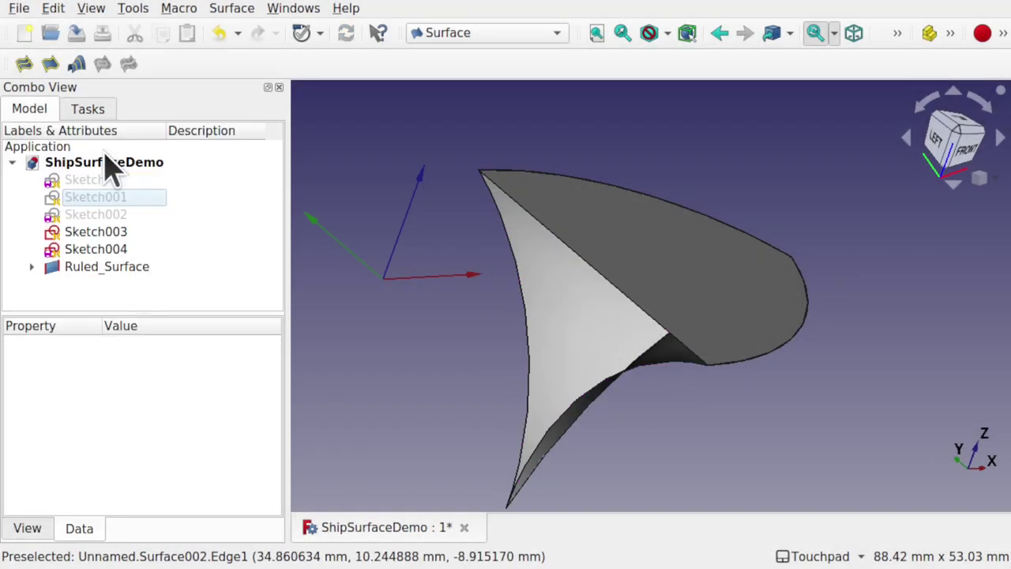
Step: Create a Filling surface over the open cross-section from the -Y patch's arc, the +Y patch's arc and the ruled surface's straight edge
click(19, 62)
shift+drag(654, 327, 631, 298)
click(637, 312)
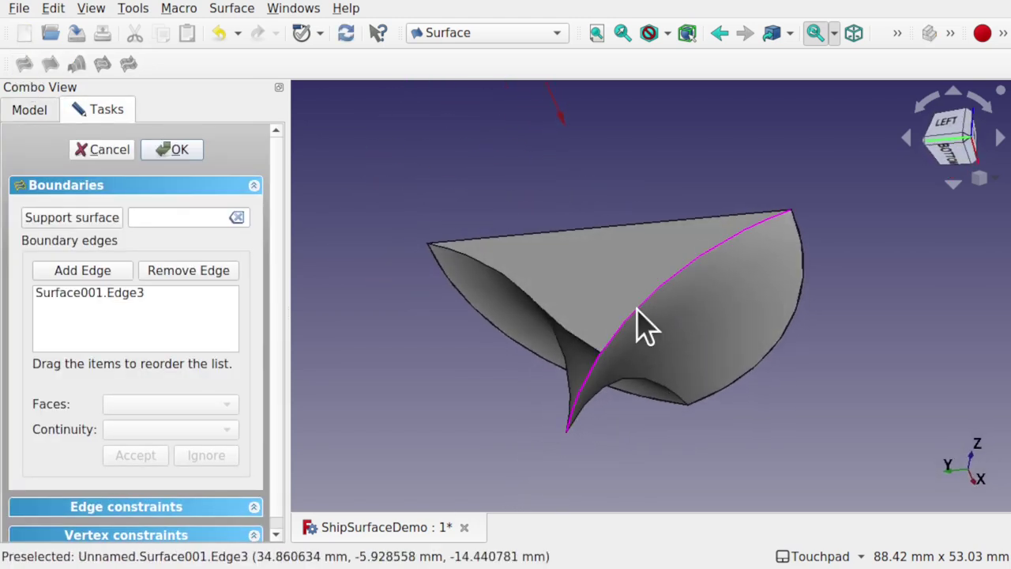
click(563, 354)
middle_drag(557, 229, 586, 289)
click(673, 227)
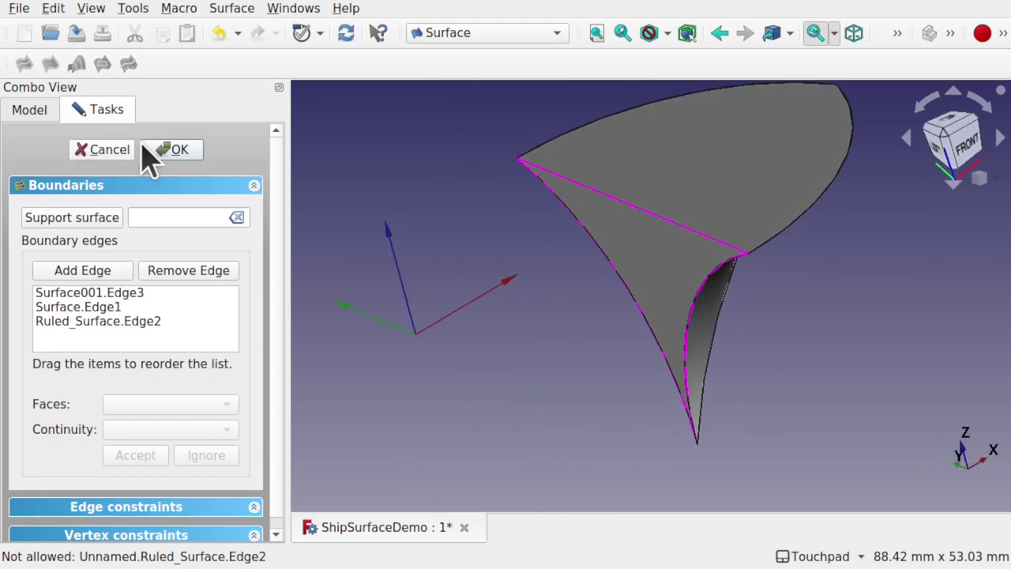
click(168, 150)
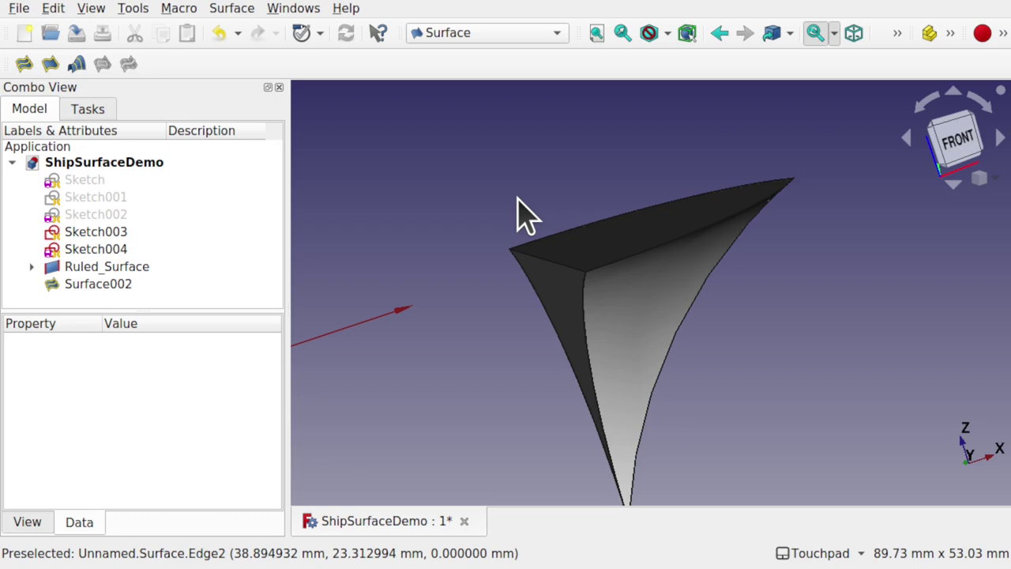
Step: Switch to the Part workbench and examine the closed cross-section end from several sides
click(478, 34)
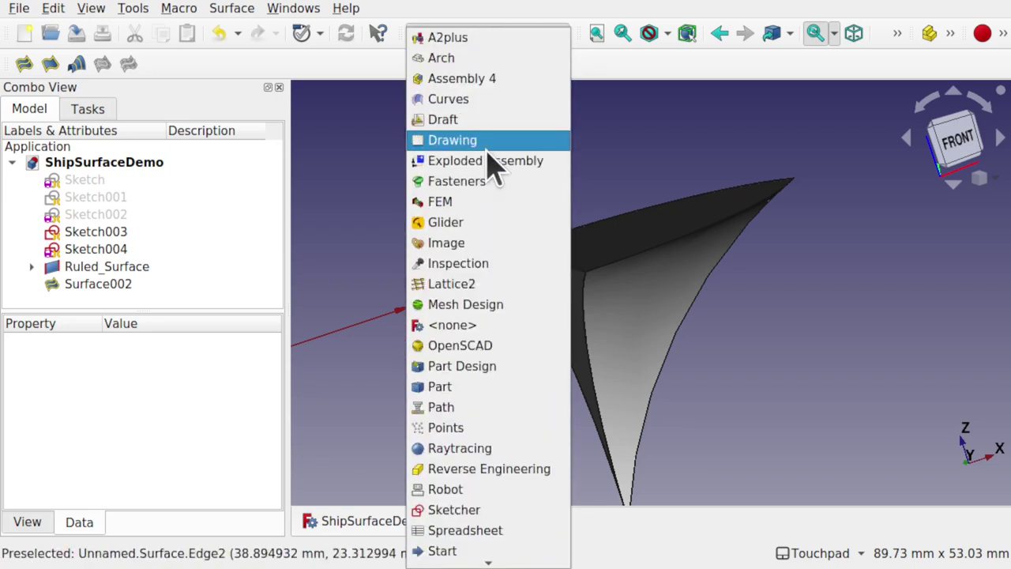
click(513, 387)
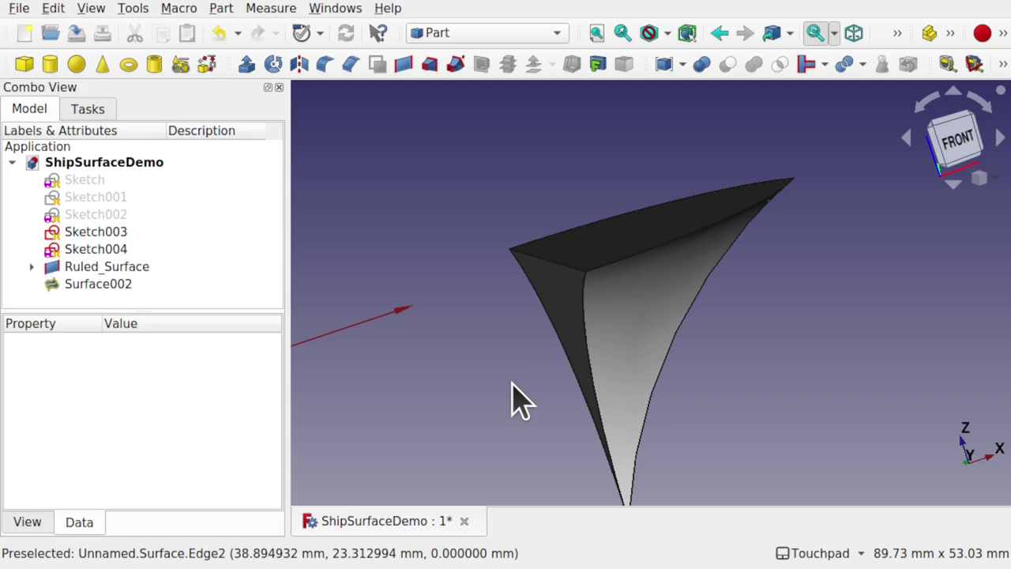
middle_drag(489, 254, 634, 171)
shift+middle_drag(595, 218, 562, 160)
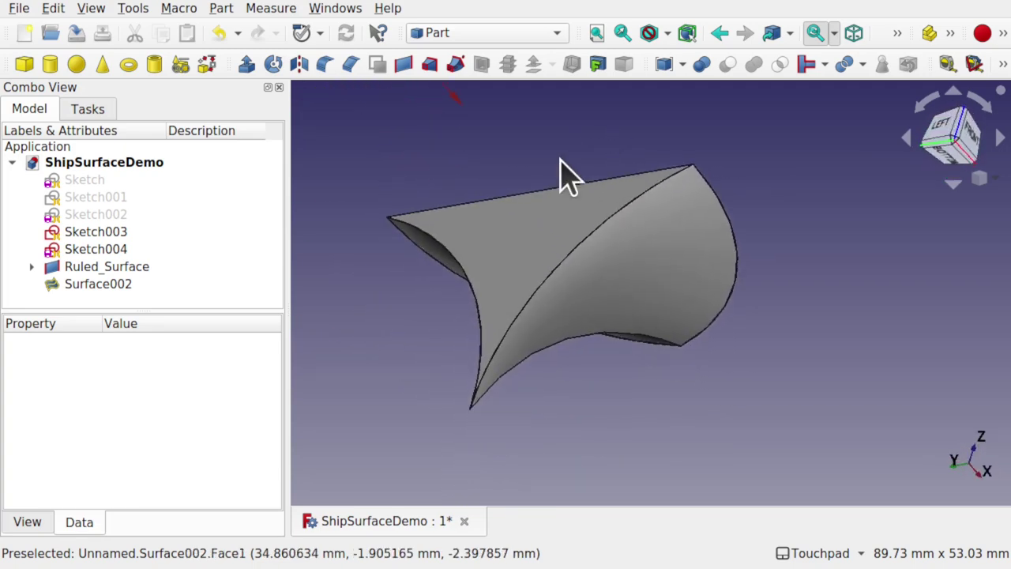
middle_drag(600, 352, 565, 362)
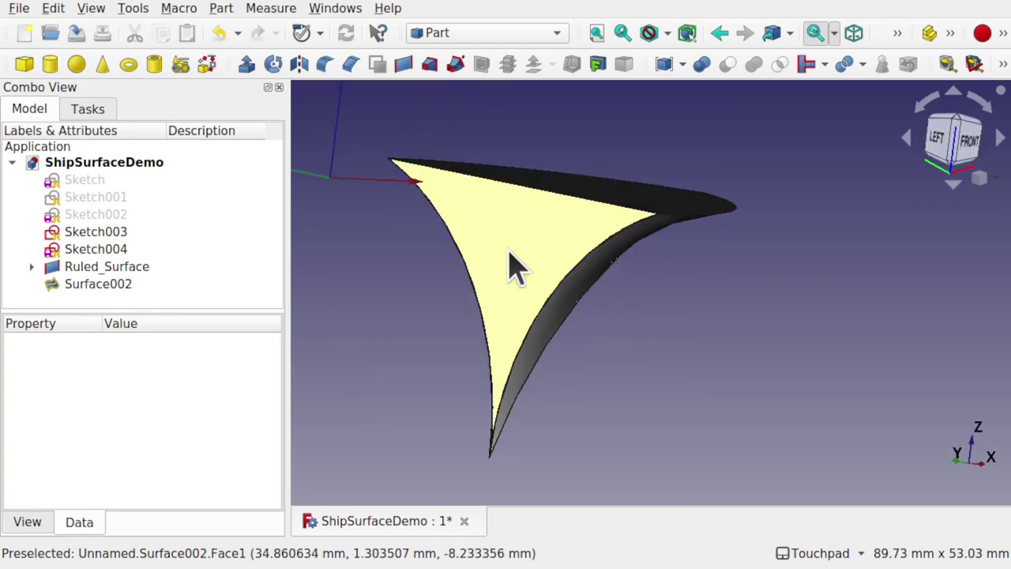
Step: Combine the end-section filling surface, the ruled top surface and both curved side patches into one compound
click(518, 268)
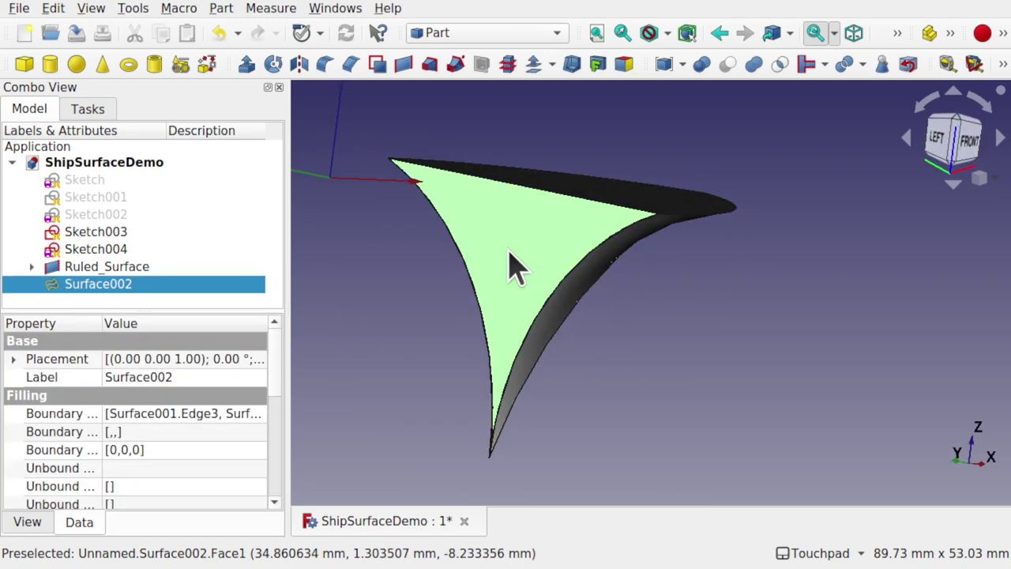
ctrl+click(602, 190)
ctrl+click(579, 297)
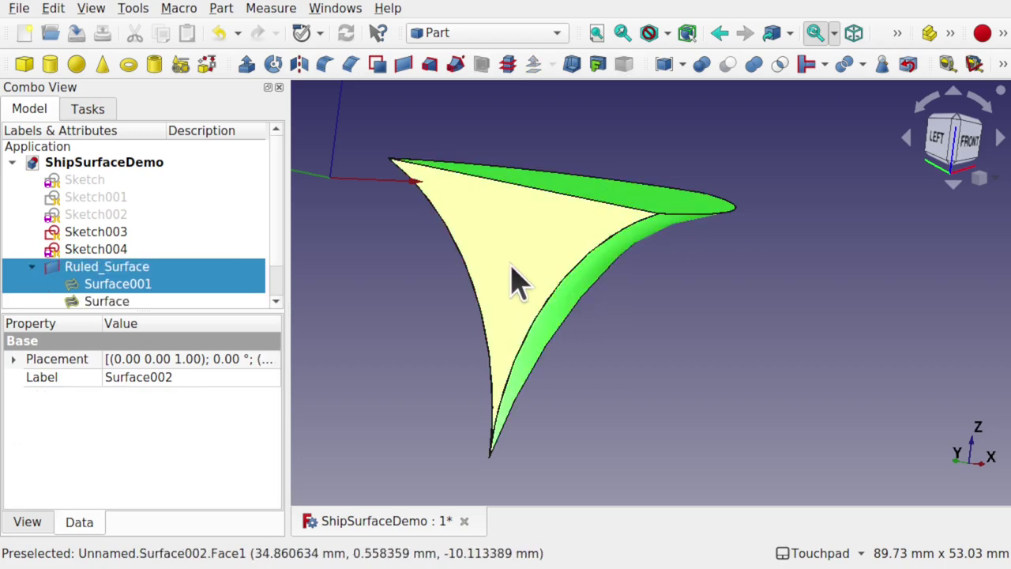
shift+drag(511, 266, 618, 264)
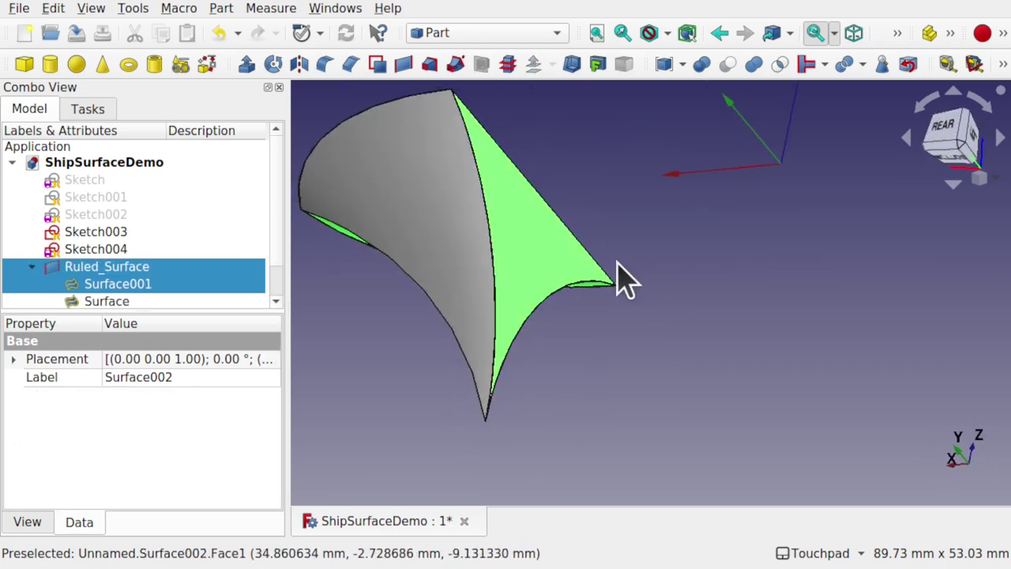
ctrl+click(461, 233)
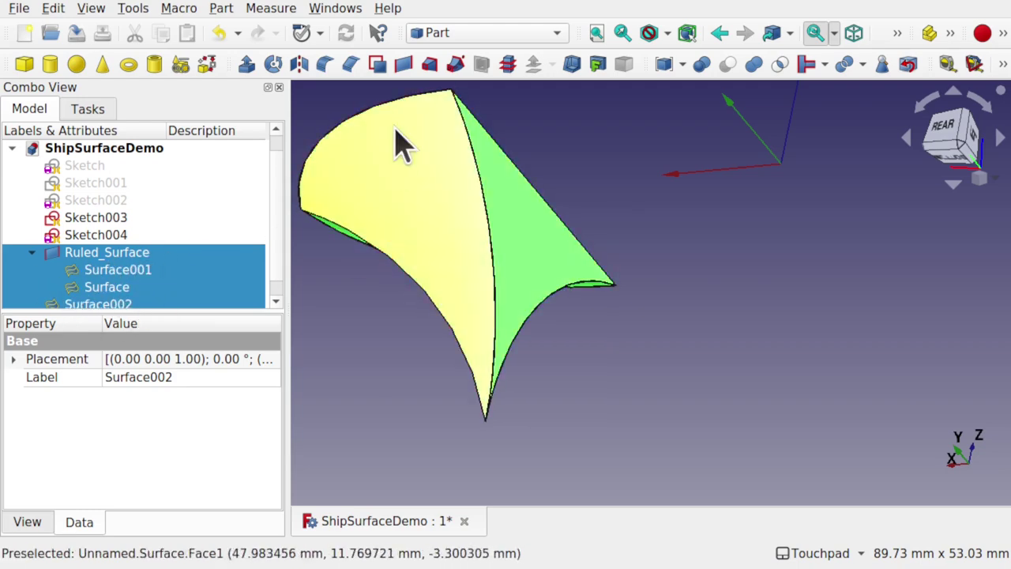
click(221, 10)
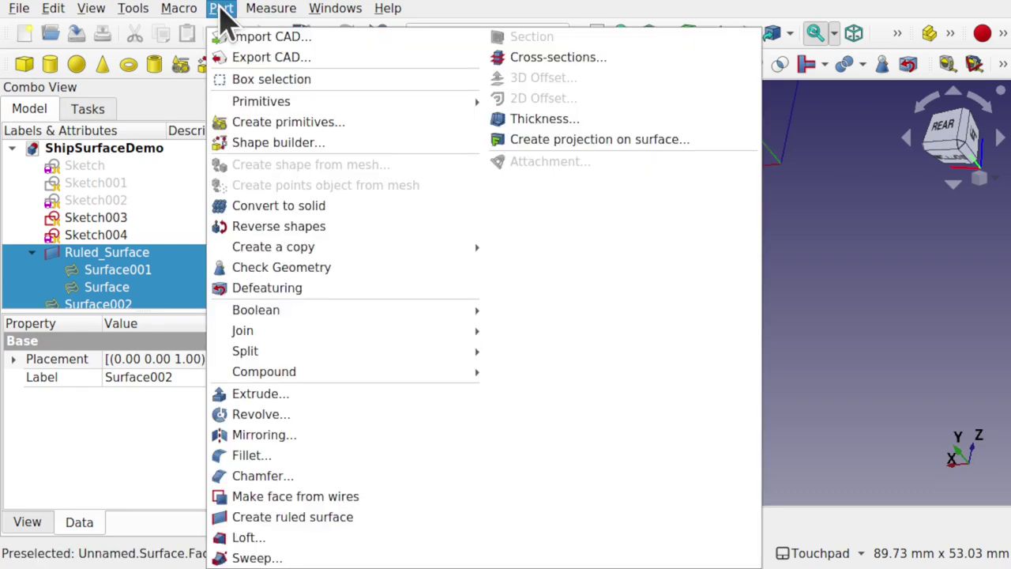
mouse_move(311, 369)
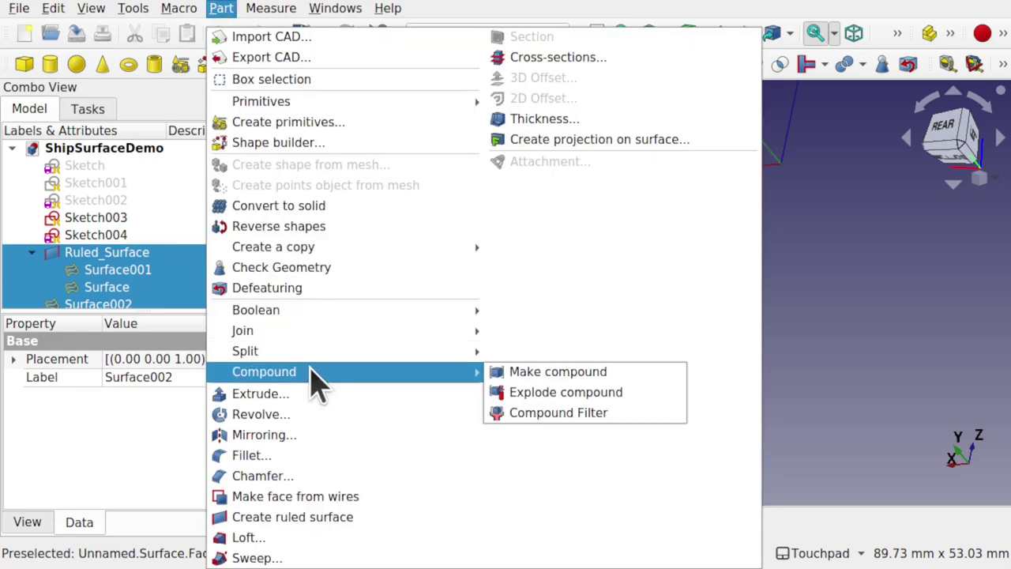
click(545, 371)
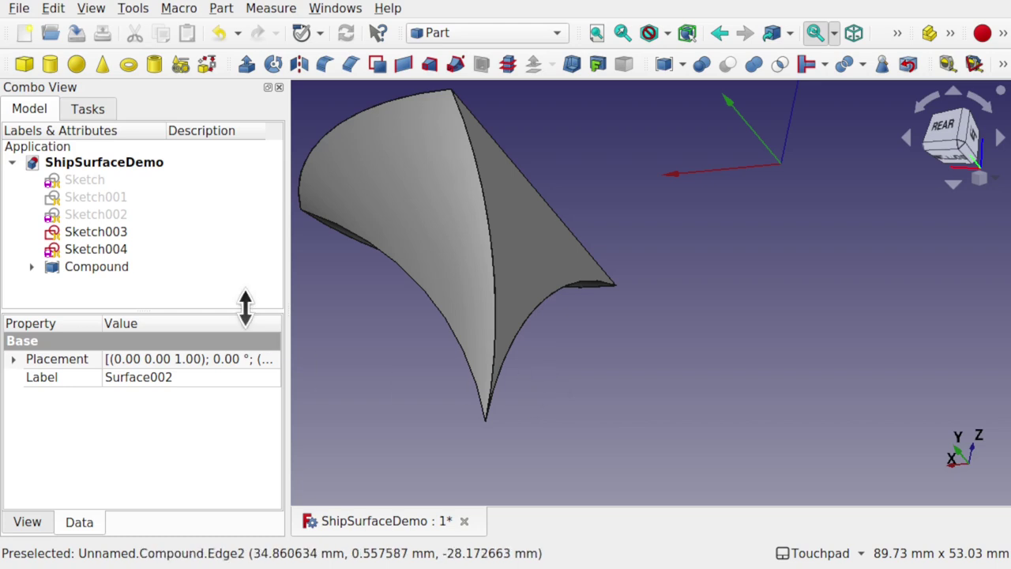
Step: Convert the compound of hull surfaces to a solid and hide the original compound
click(98, 269)
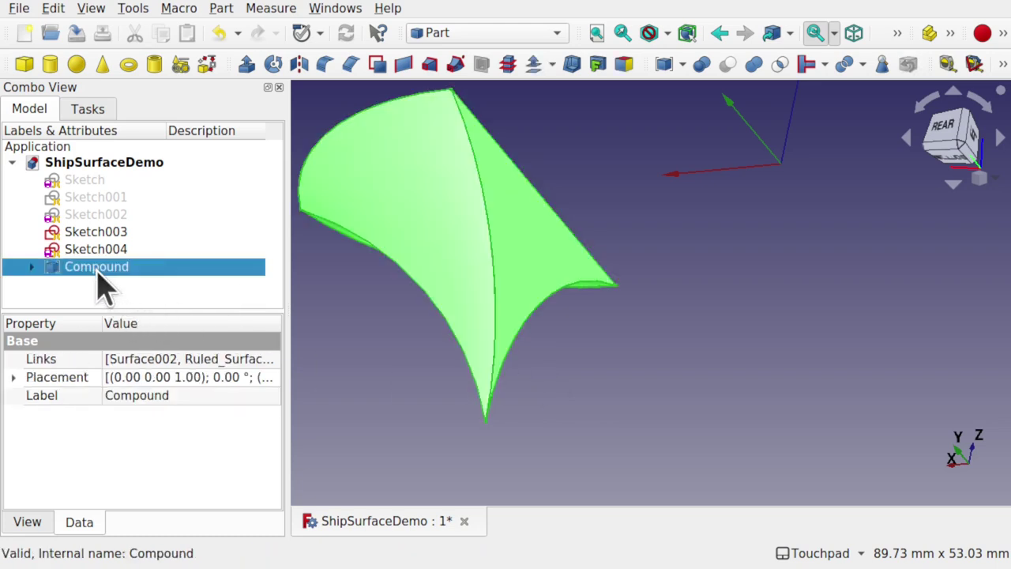
click(222, 9)
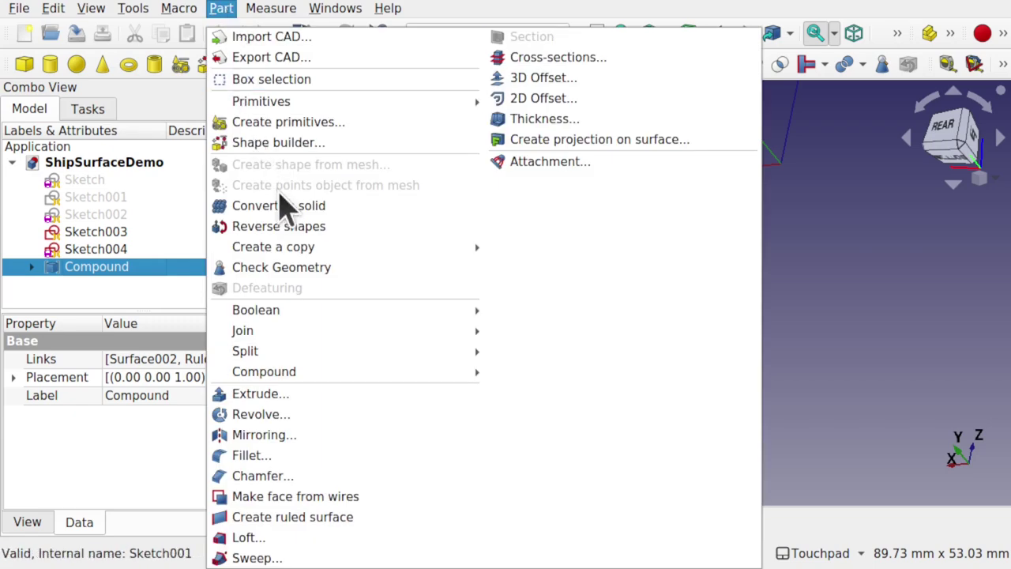
click(288, 211)
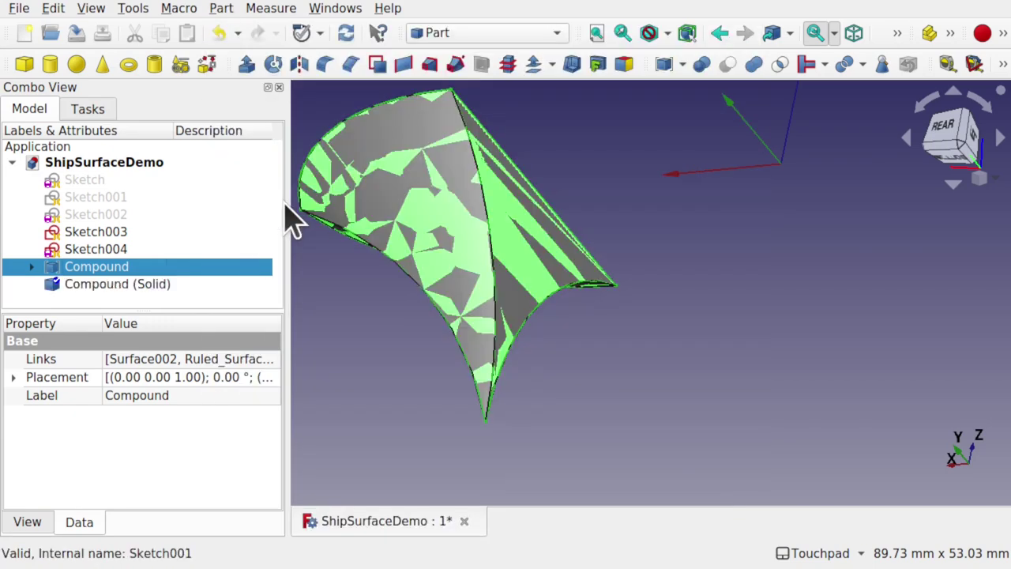
click(146, 286)
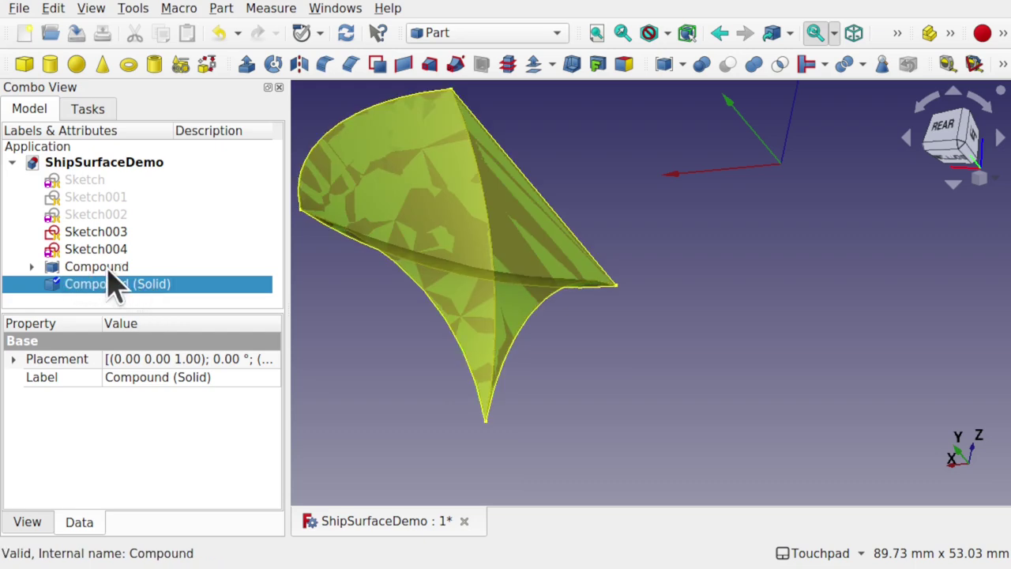
click(111, 268)
alt+drag(534, 204, 529, 253)
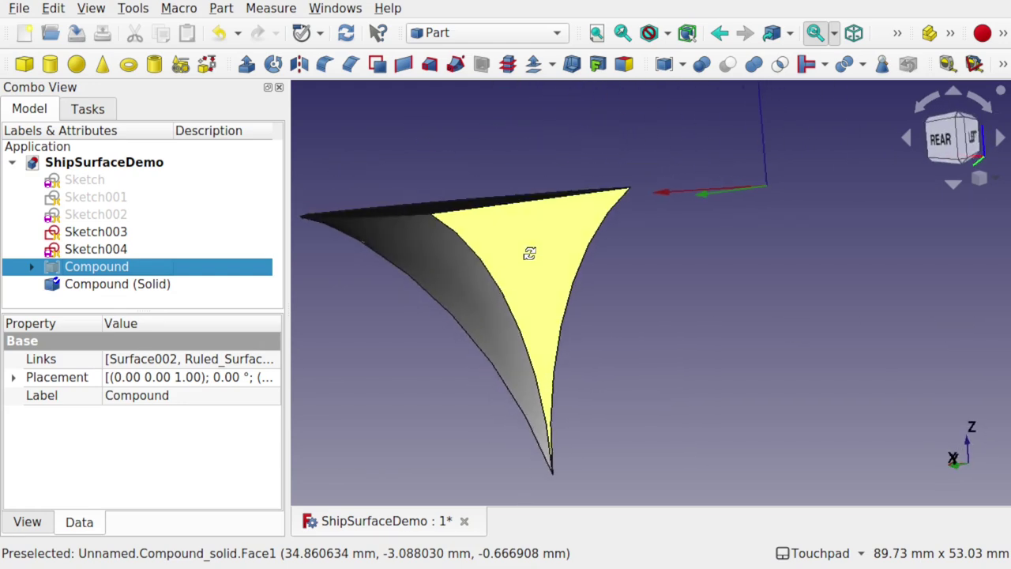
Step: Add a sphere primitive at the origin beside the solid hull section
click(612, 306)
click(76, 64)
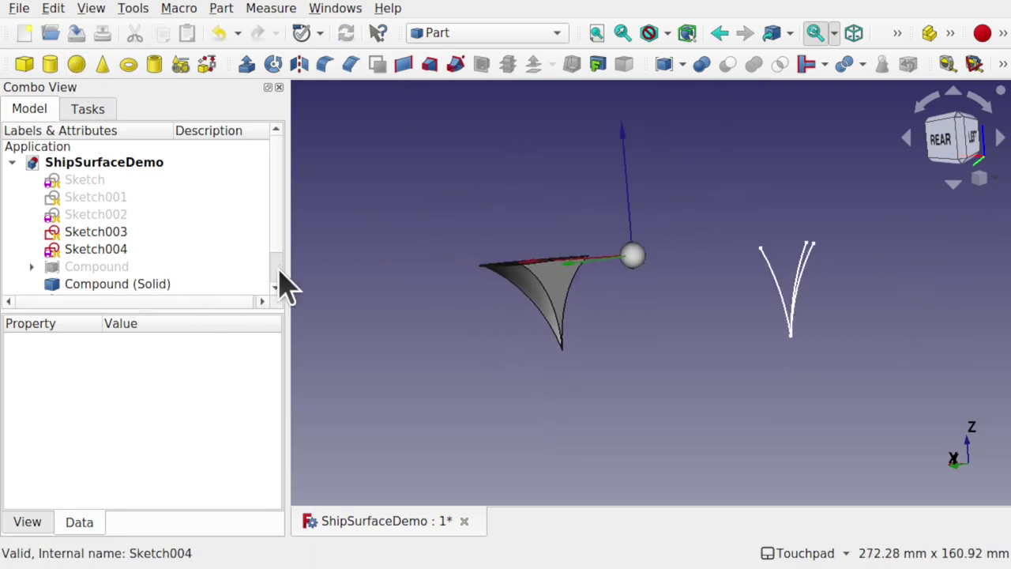
Step: Transform the sphere, moving it about 37.3 mm along X onto the rear top edge of the hull solid
scroll(286, 288, down, 1)
click(92, 270)
right_click(93, 269)
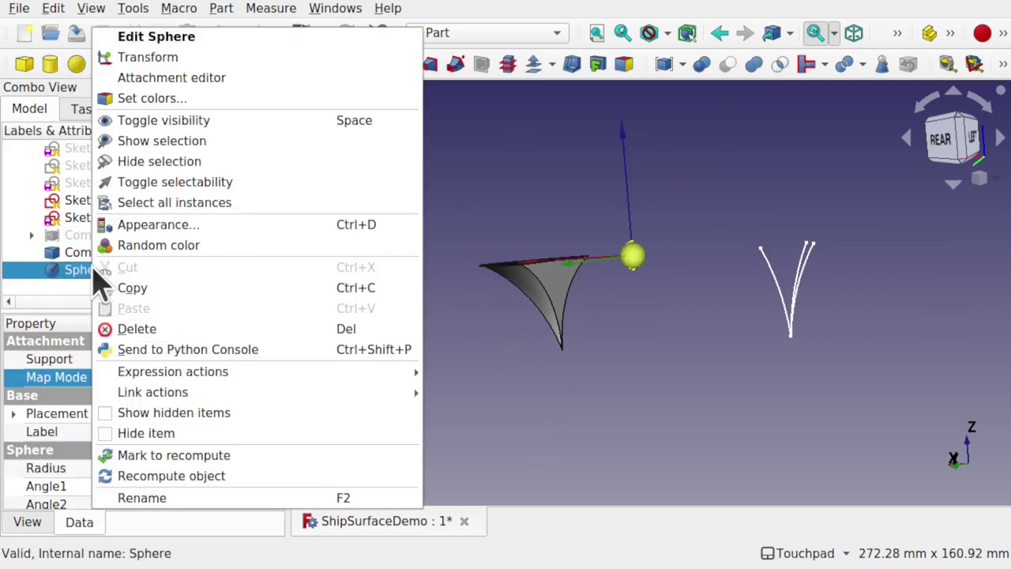
click(170, 58)
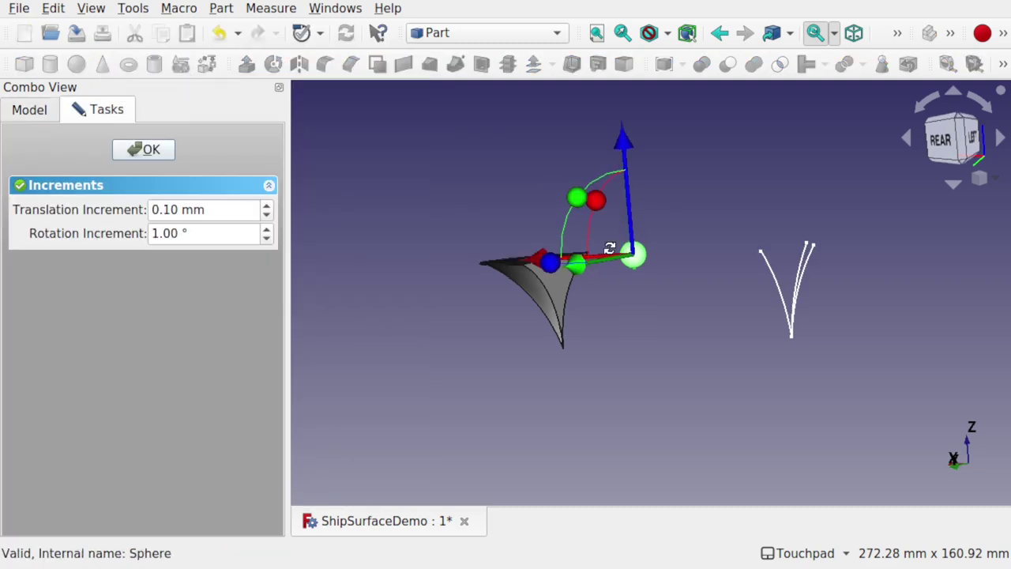
alt+drag(609, 248, 706, 295)
drag(511, 233, 421, 227)
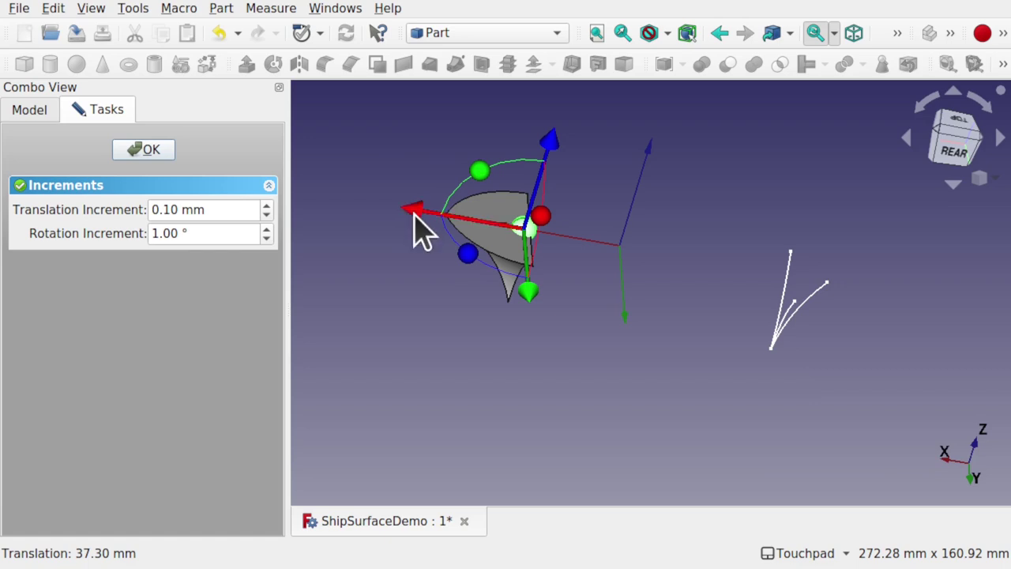
alt+drag(562, 235, 479, 237)
scroll(542, 226, up, 1)
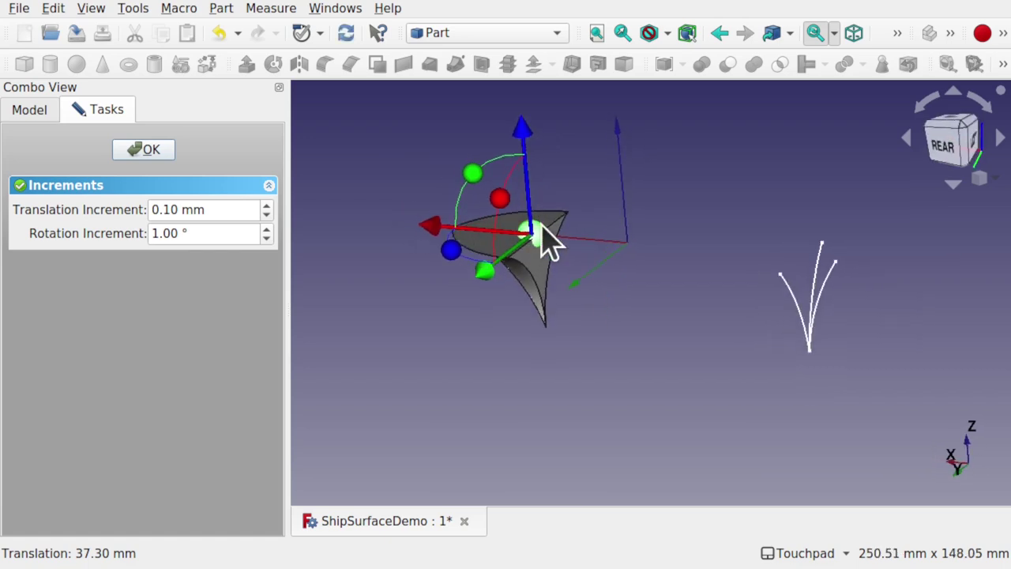
scroll(546, 239, up, 5)
click(148, 150)
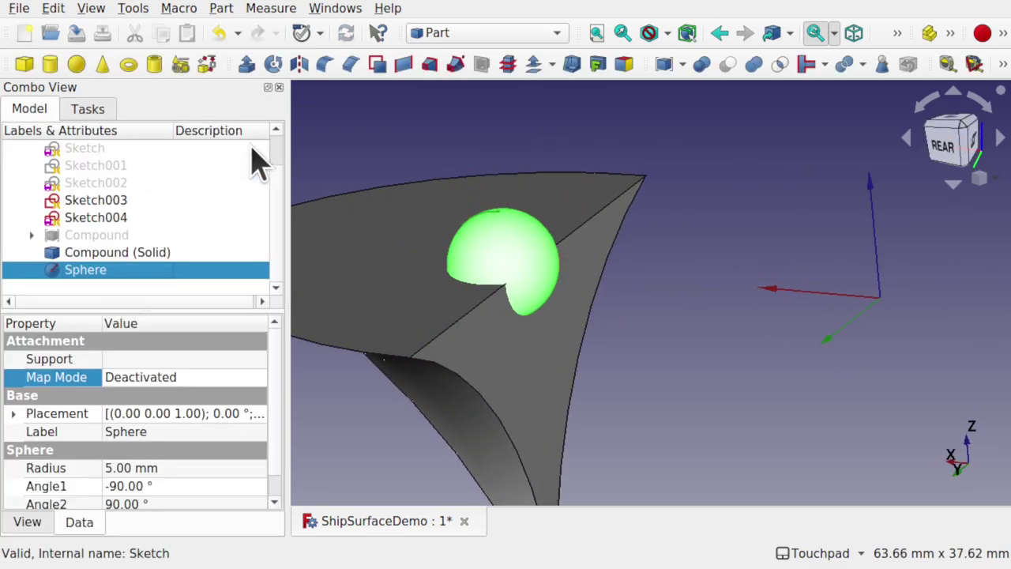
Step: Cut the sphere out of the Compound (Solid) with a Boolean cut and inspect the resulting hollow
click(359, 278)
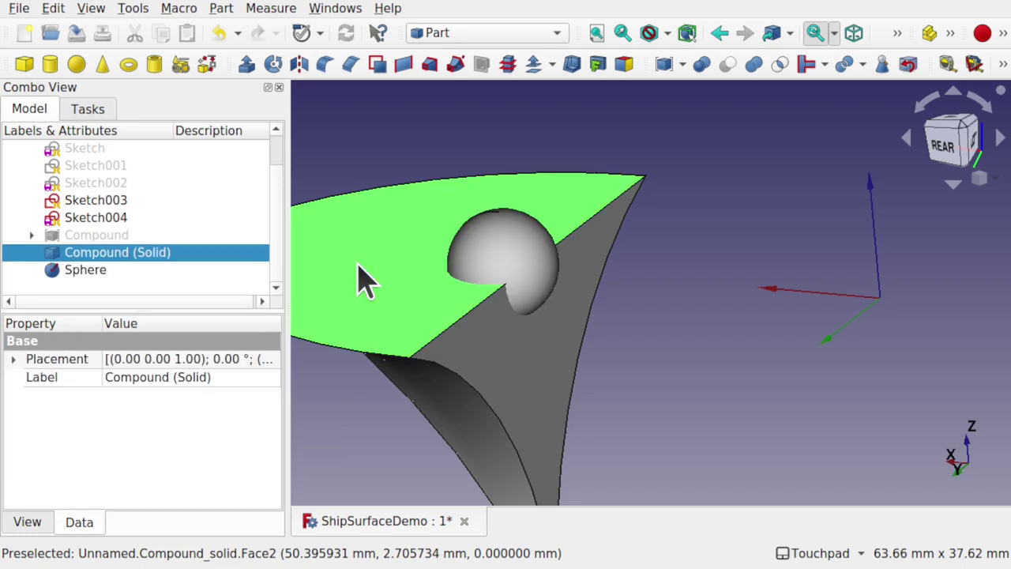
ctrl+click(528, 263)
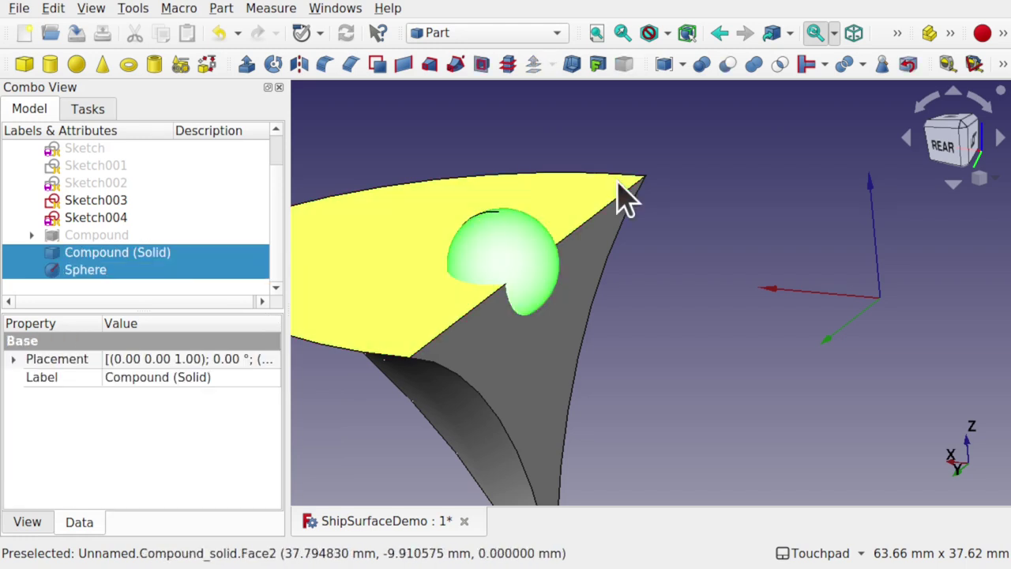
click(733, 76)
alt+drag(736, 109, 569, 331)
alt+drag(526, 214, 500, 196)
alt+drag(542, 289, 478, 331)
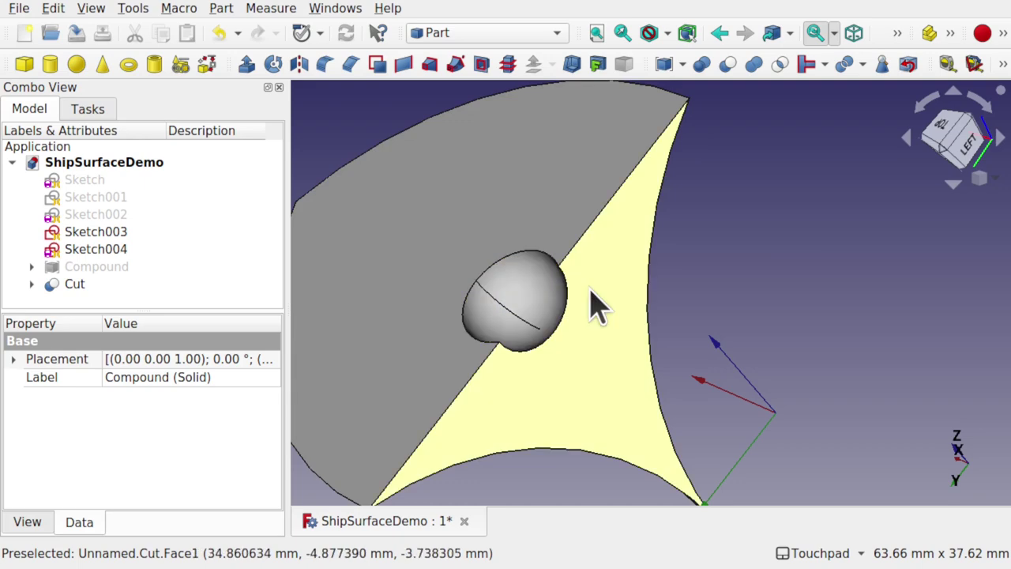
Step: Delete the Boolean cut and the sphere, keeping only the Compound (Solid)
click(74, 284)
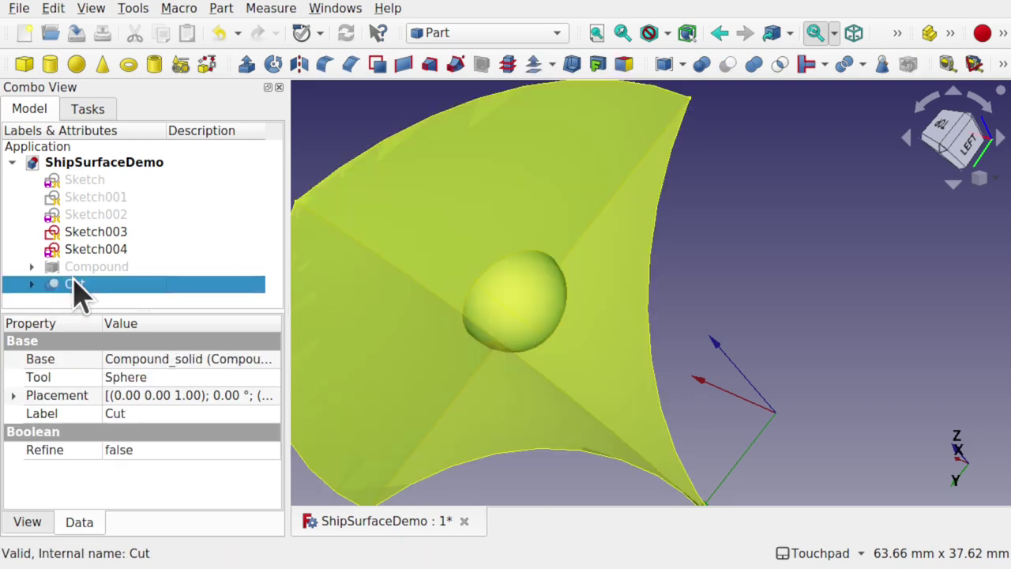
key(Delete)
click(79, 284)
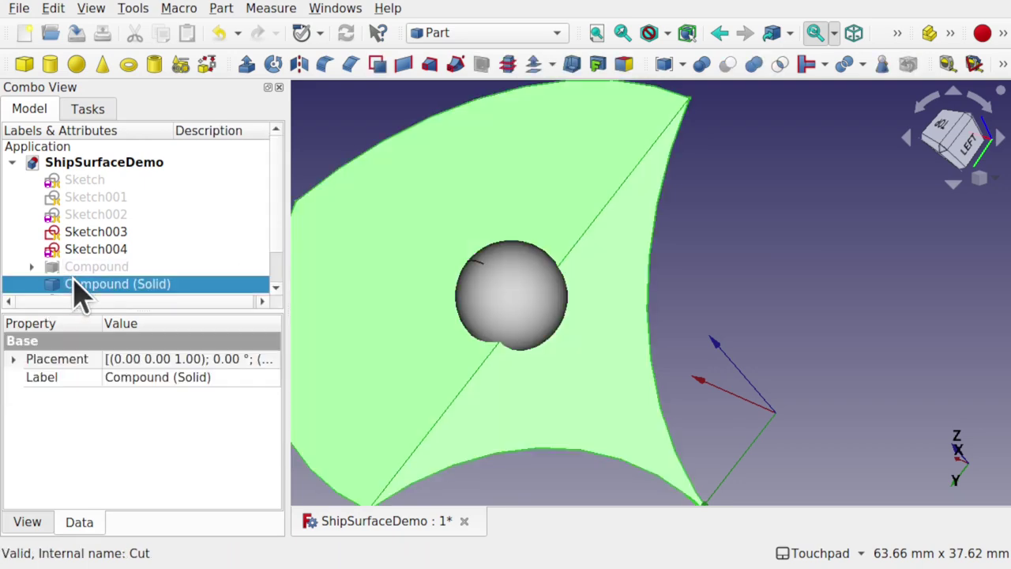
scroll(118, 269, down, 1)
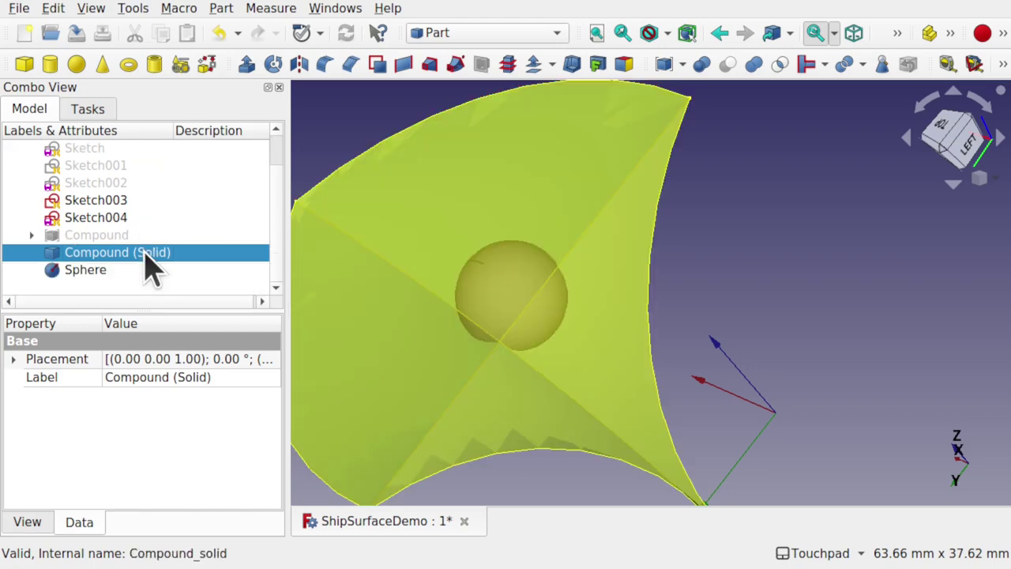
click(109, 274)
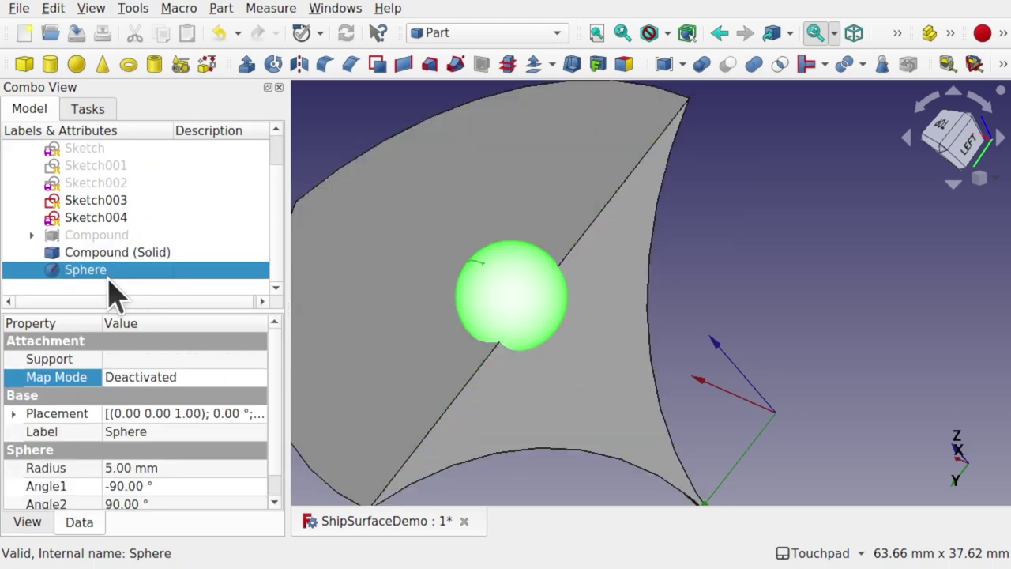
key(Delete)
scroll(535, 300, down, 5)
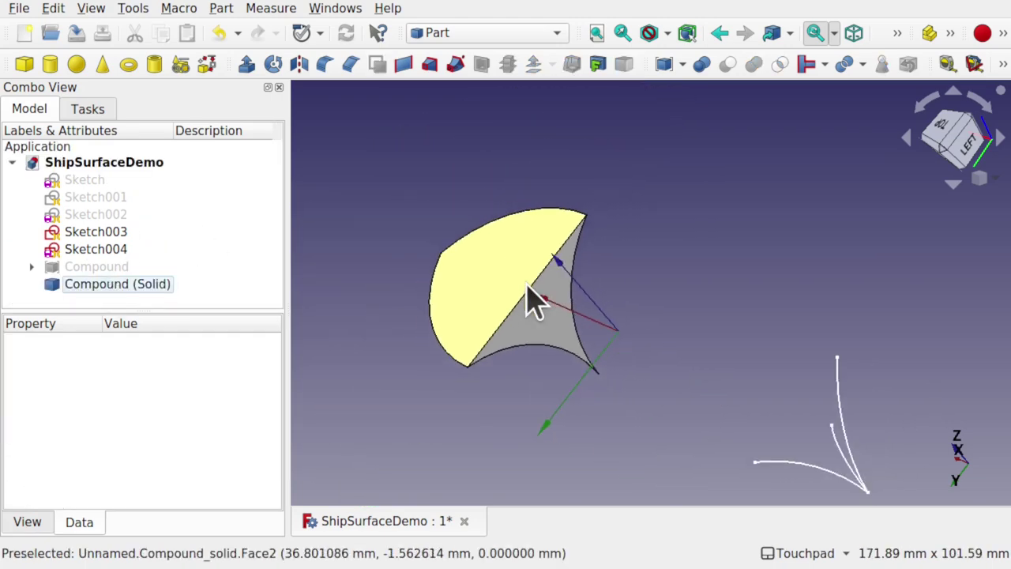
Step: Show the hidden deck outline, Sketch, together with the three stern curves of Sketch003 and Sketch004
alt+drag(578, 320, 616, 300)
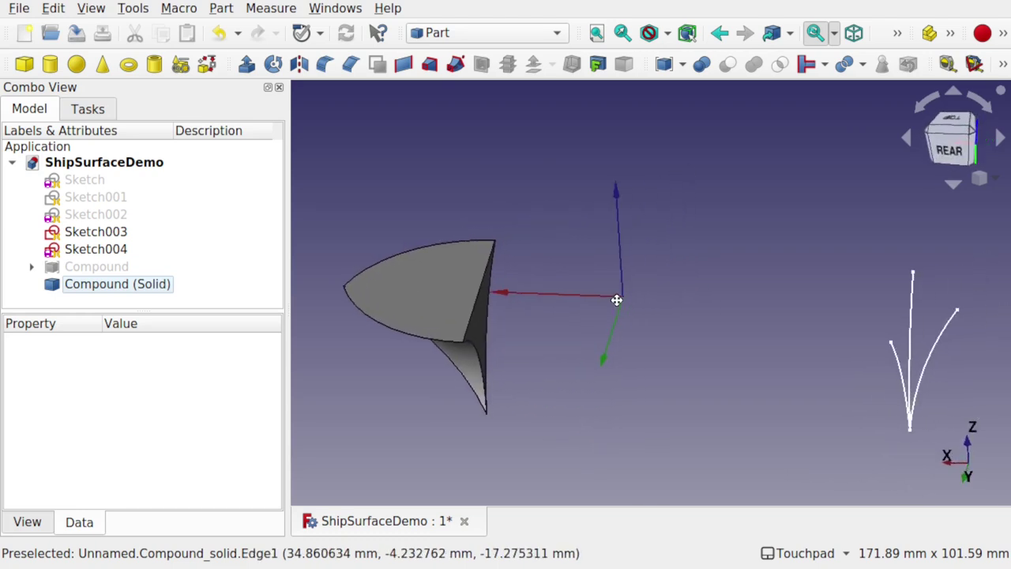
shift+middle_drag(616, 300, 454, 301)
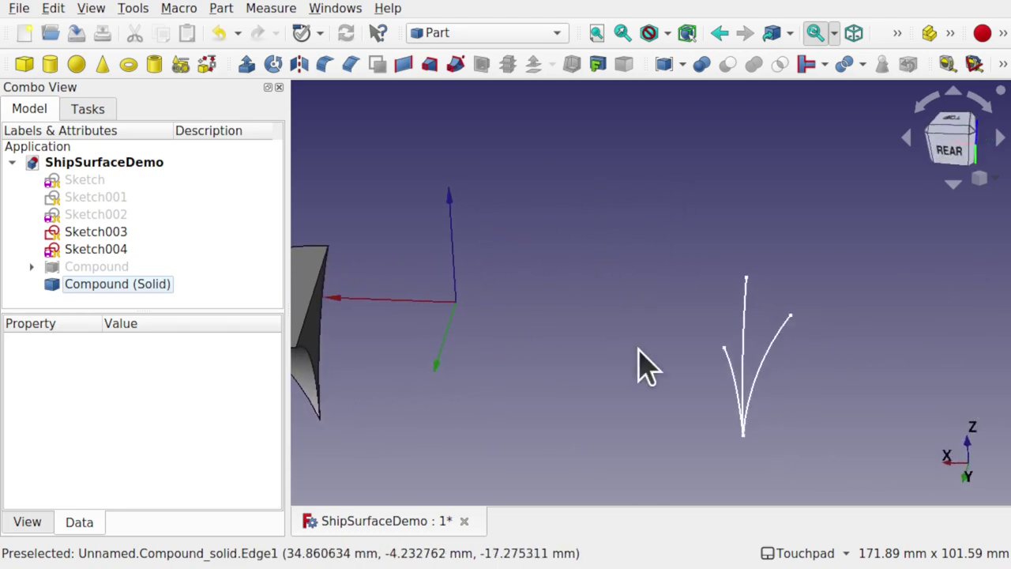
shift+drag(715, 348, 643, 345)
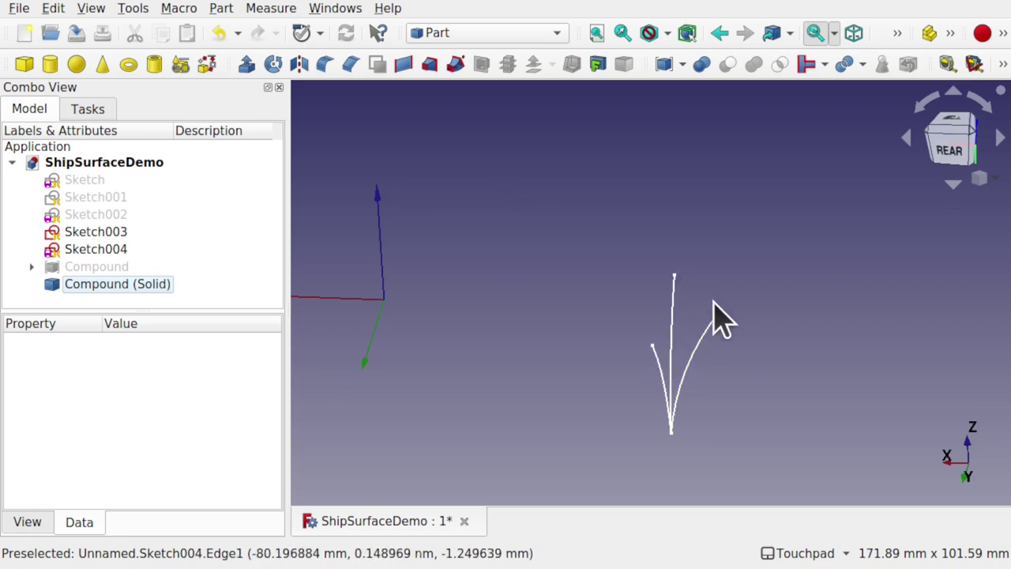
middle_drag(713, 302, 660, 328)
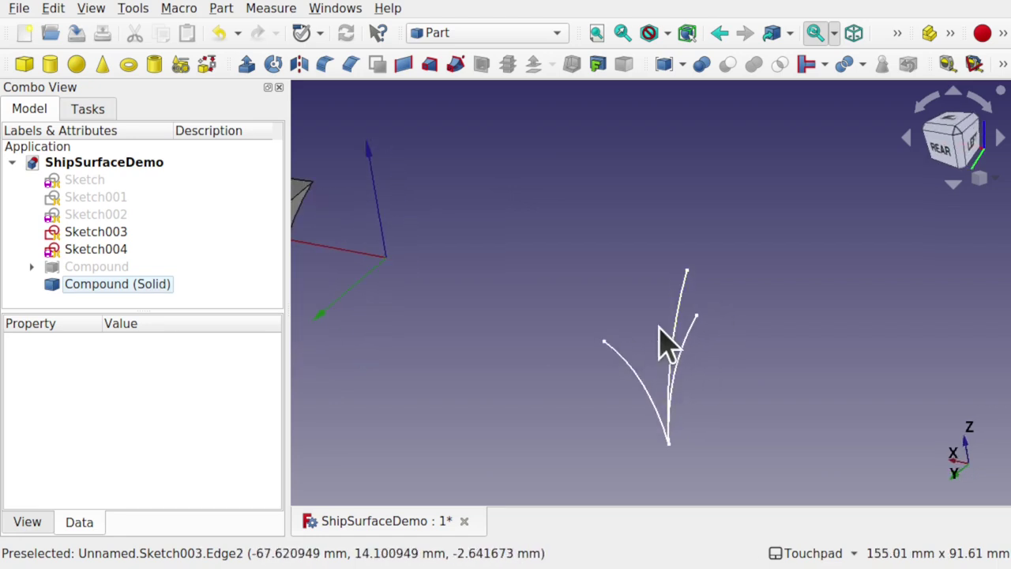
scroll(667, 341, up, 5)
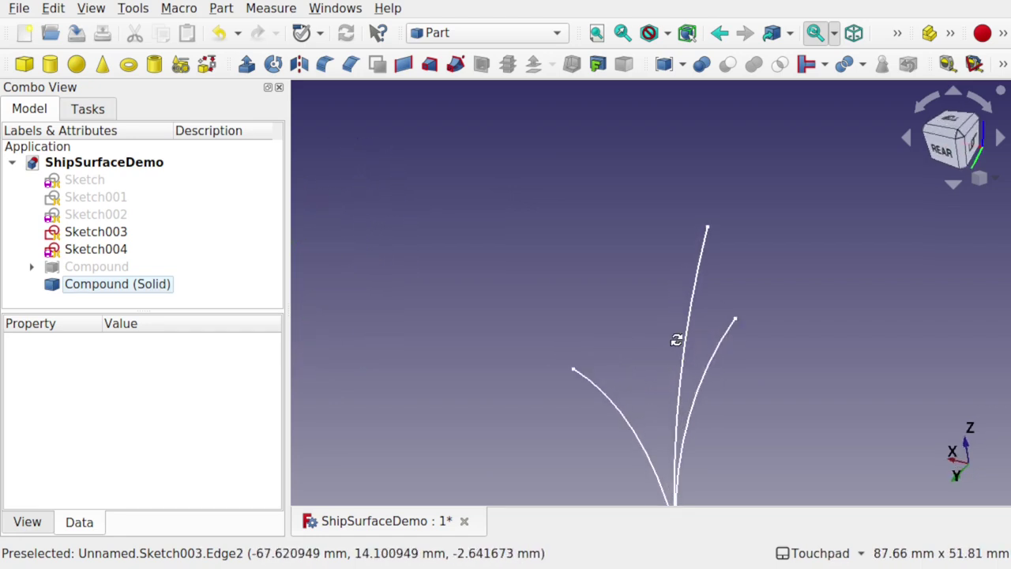
middle_drag(676, 340, 677, 351)
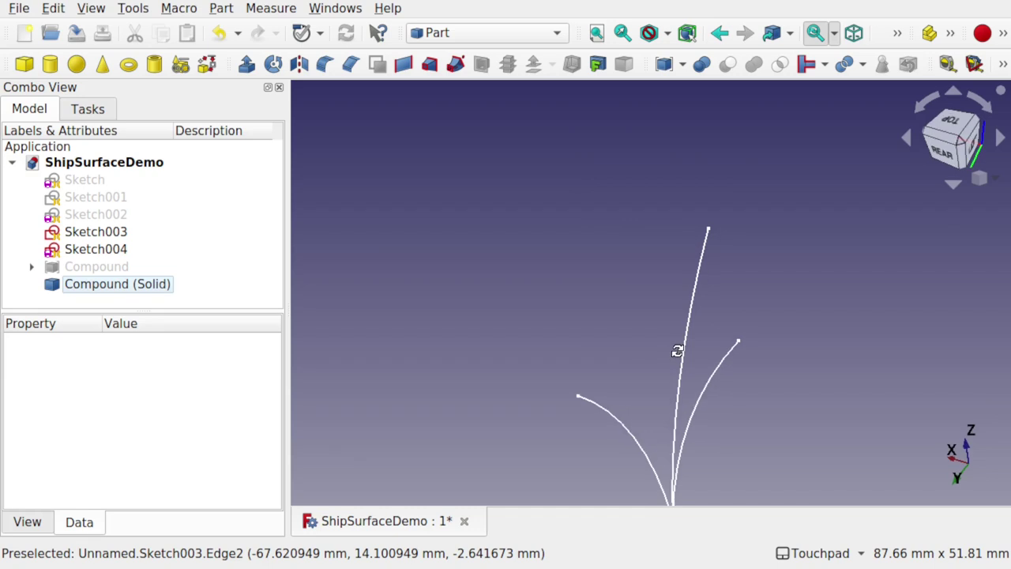
click(92, 180)
key(space)
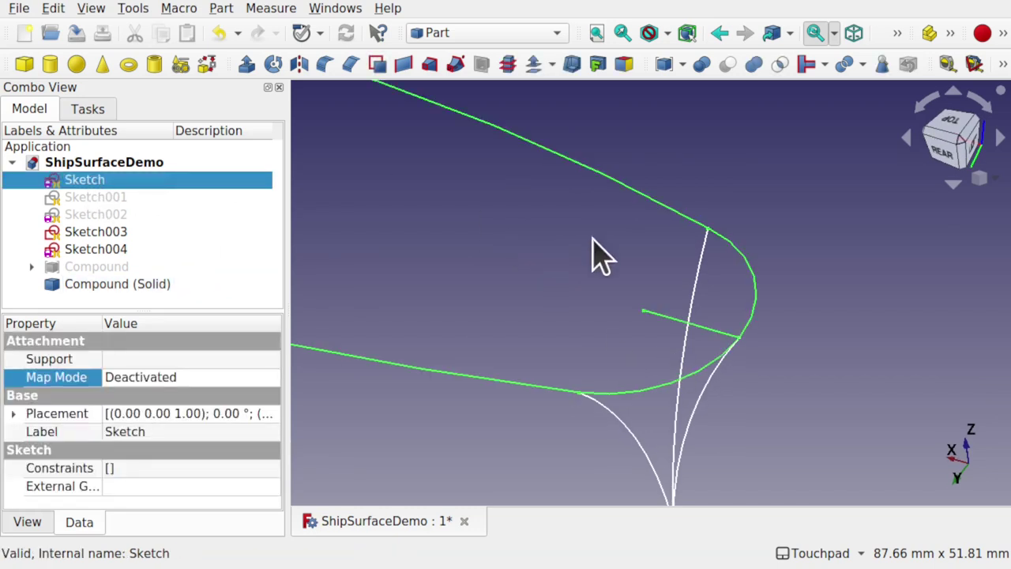
middle_drag(598, 252, 563, 232)
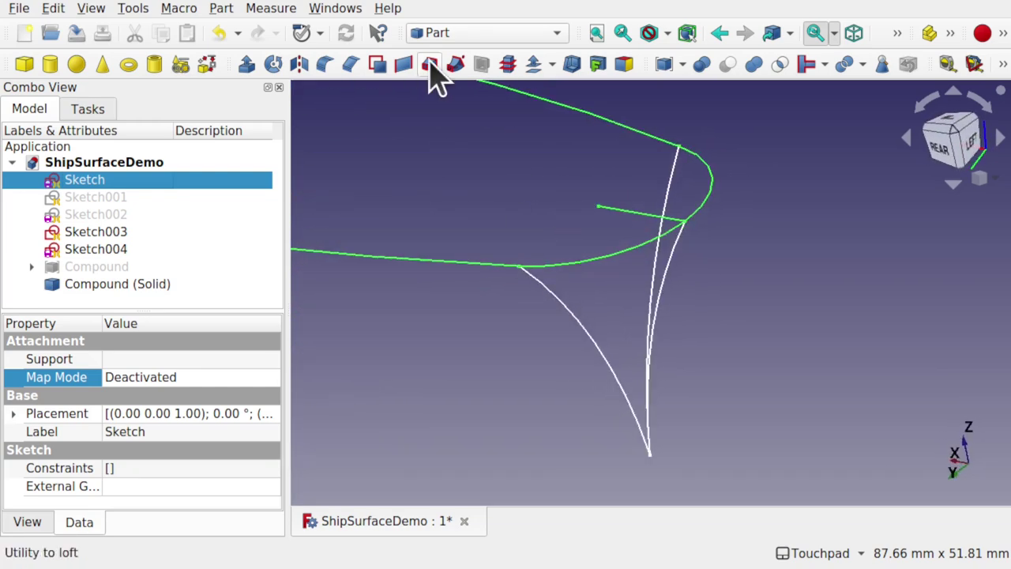
Step: Switch to the Surface workbench and clear the selection of the deck outline
click(463, 34)
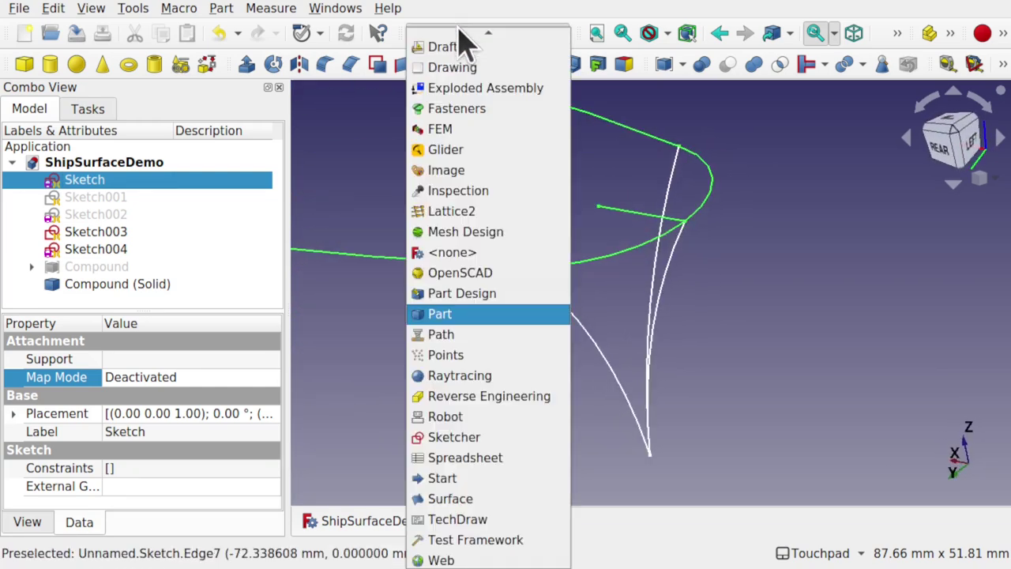
click(494, 499)
middle_drag(495, 508, 598, 273)
scroll(592, 232, up, 3)
scroll(591, 232, down, 1)
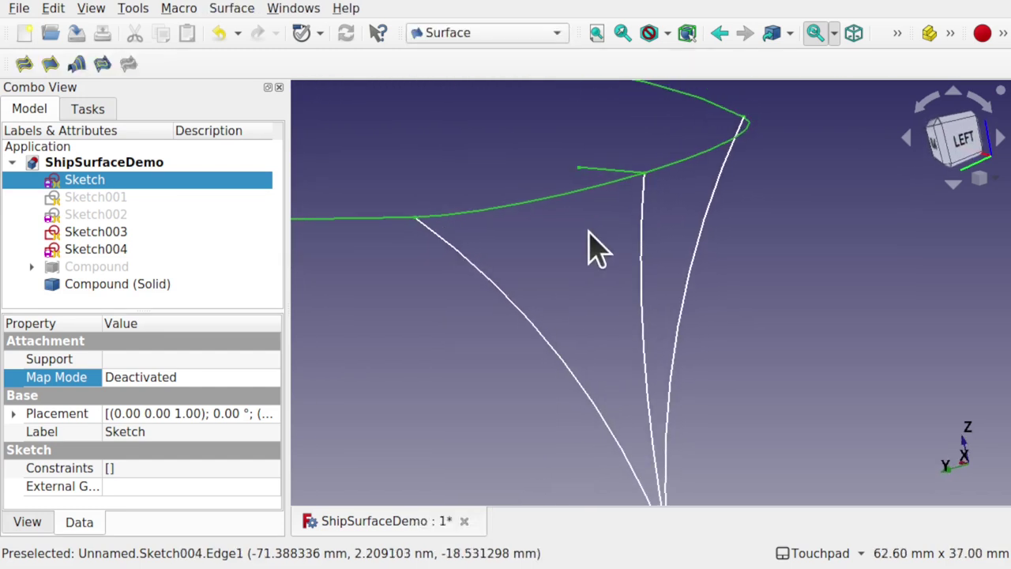
click(592, 232)
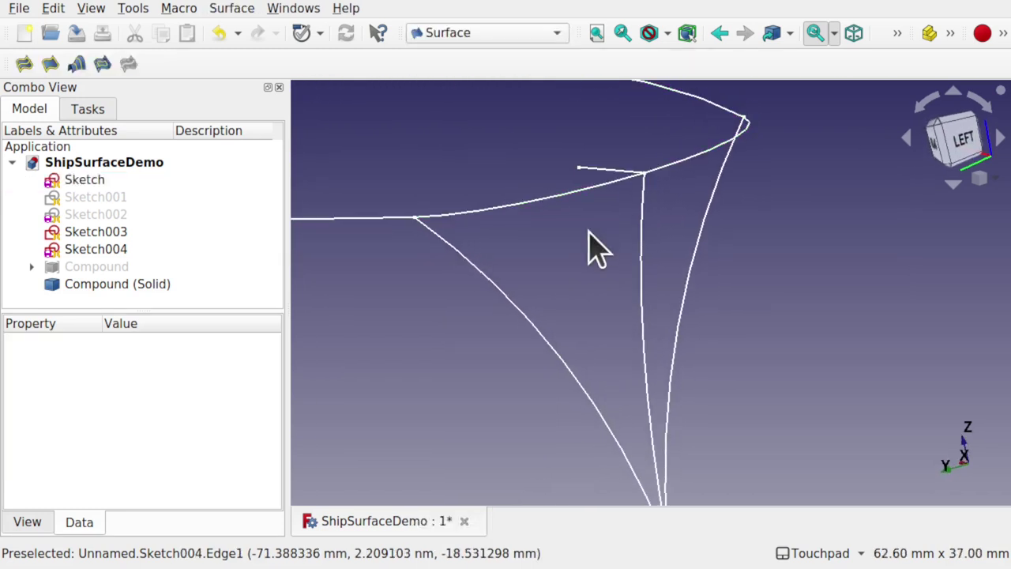
Step: Start a filling surface bounded by both side curves of Sketch003 and the curved stern edge of Sketch
click(25, 63)
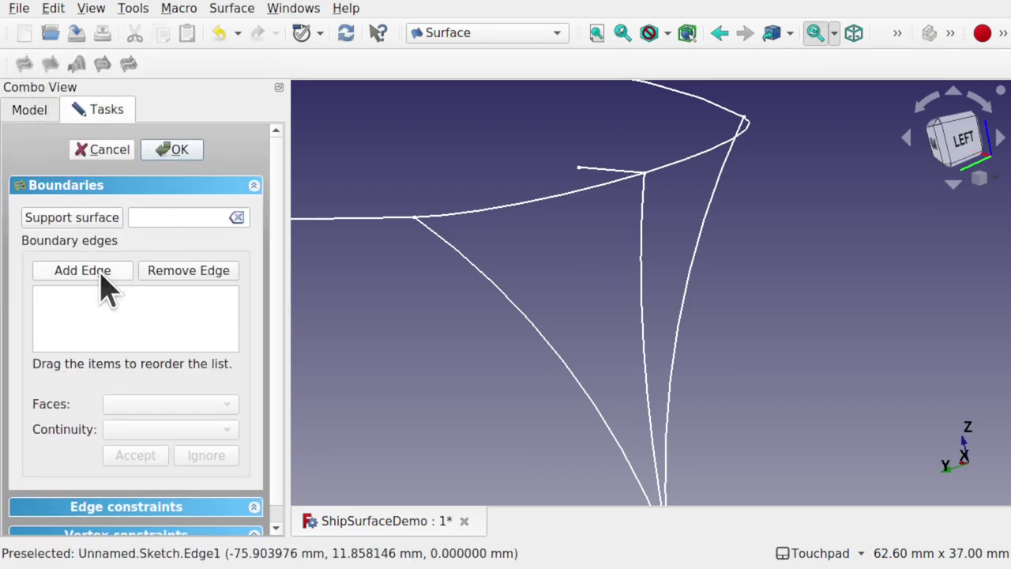
shift+drag(448, 320, 391, 286)
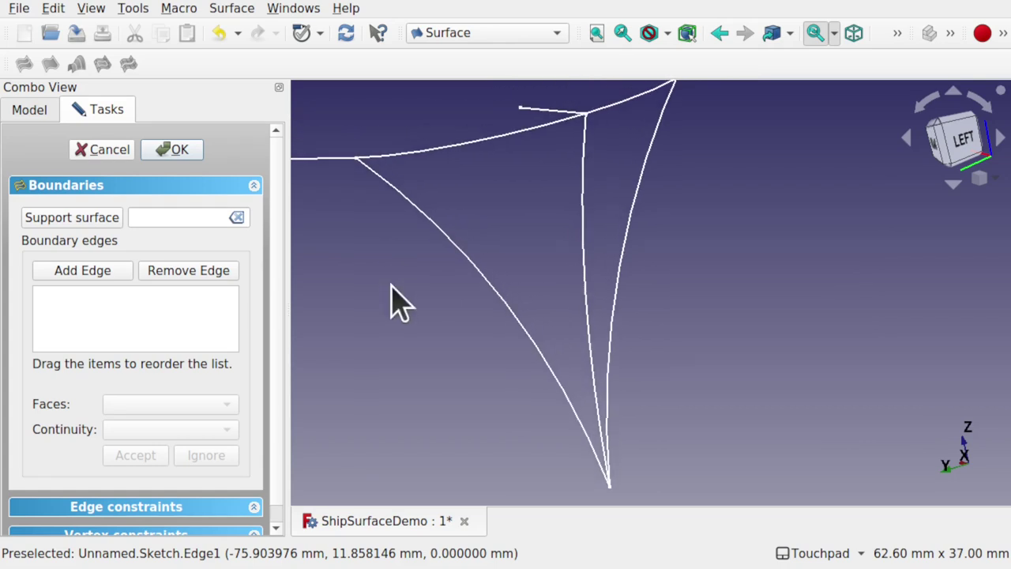
click(476, 278)
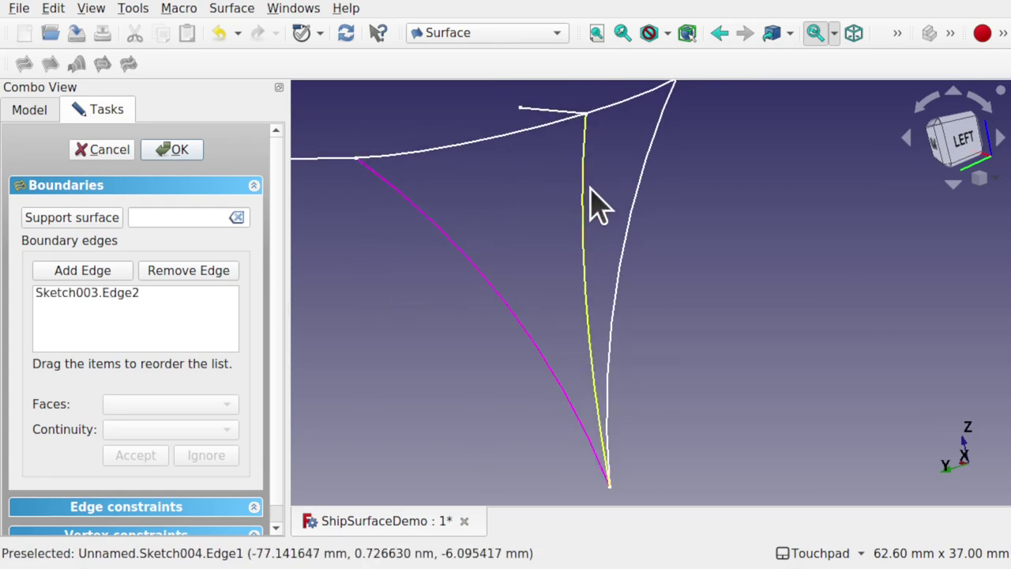
alt+drag(529, 183, 514, 257)
alt+drag(646, 201, 503, 182)
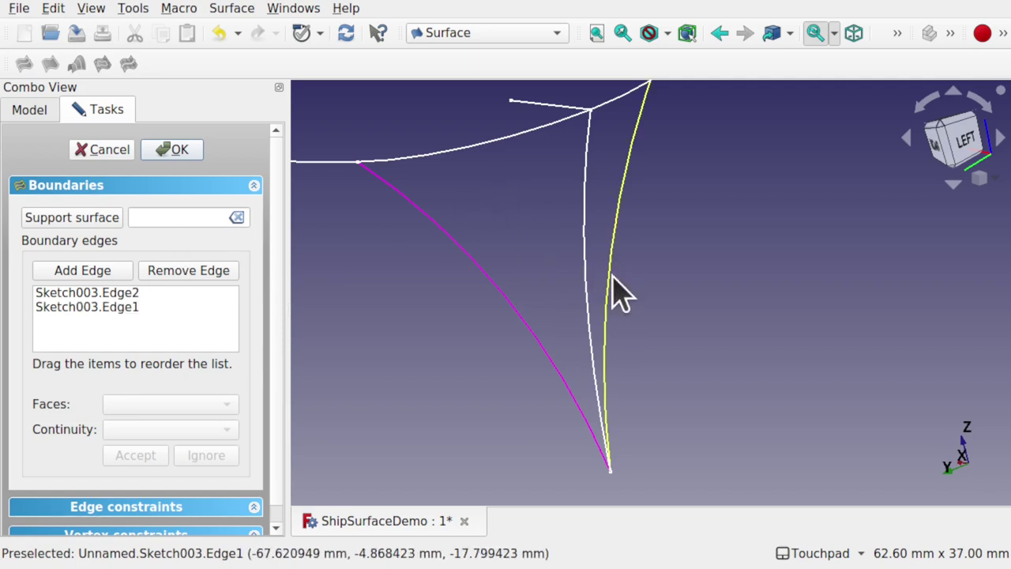
shift+drag(643, 252, 645, 343)
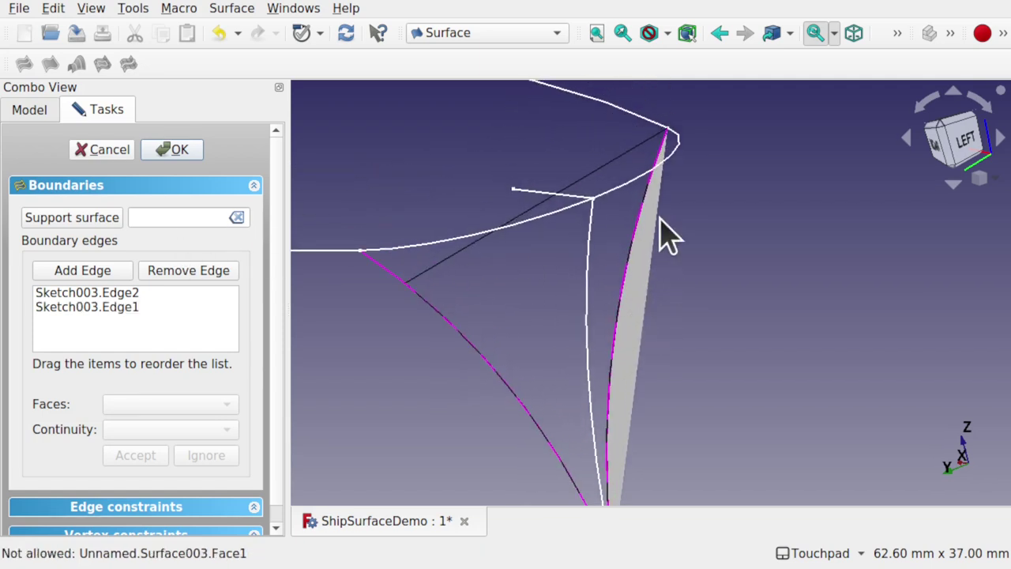
click(630, 186)
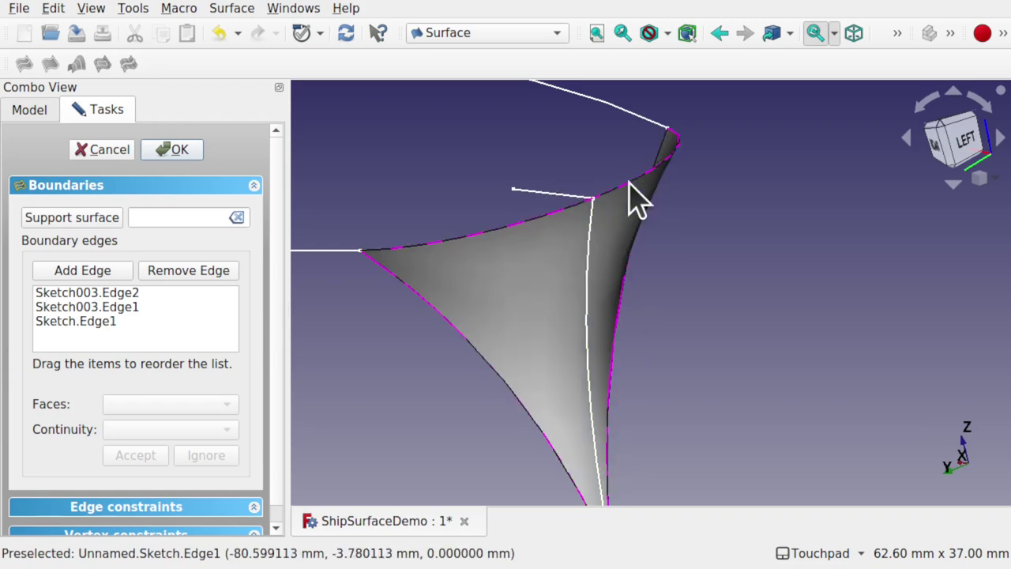
Step: Add the middle stern curve, Edge1 of Sketch004, as a non-boundary edge constraint of the filling surface and finish the surface
mouse_move(632, 198)
alt+mouse_down()
mouse_move(649, 248)
mouse_move(706, 293)
mouse_move(721, 240)
mouse_move(745, 218)
alt+mouse_up()
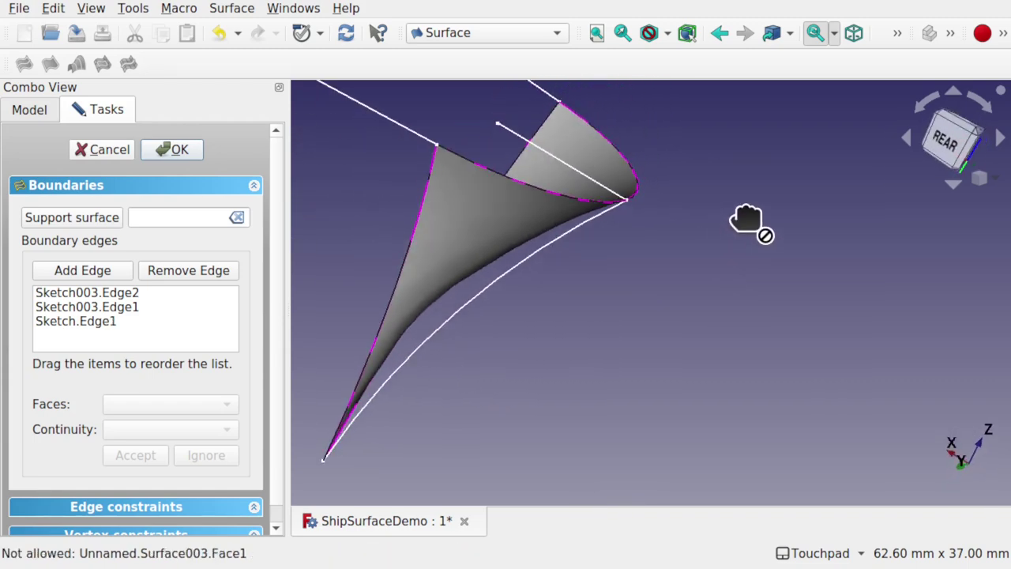
alt+drag(553, 316, 506, 419)
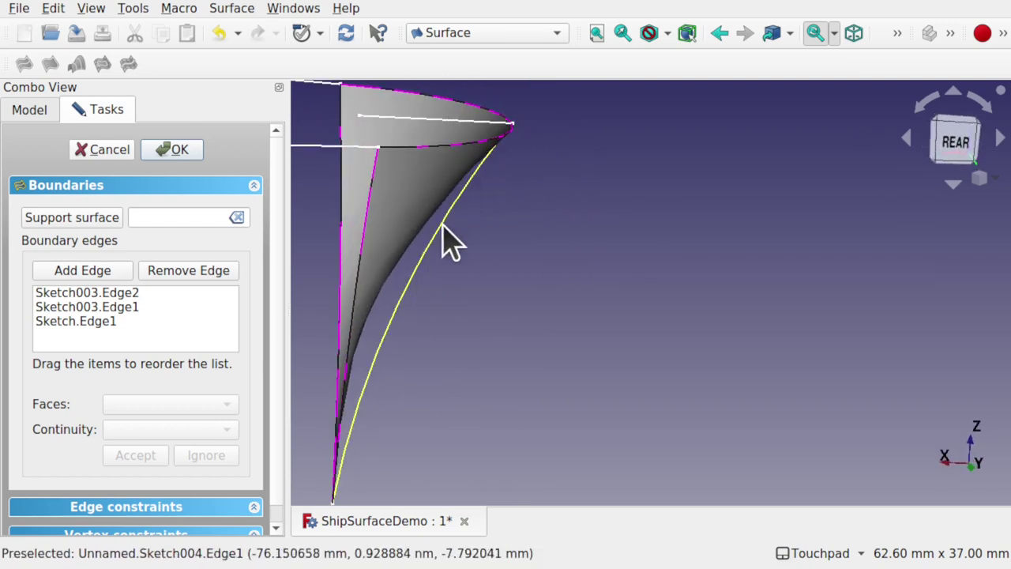
alt+drag(521, 251, 490, 198)
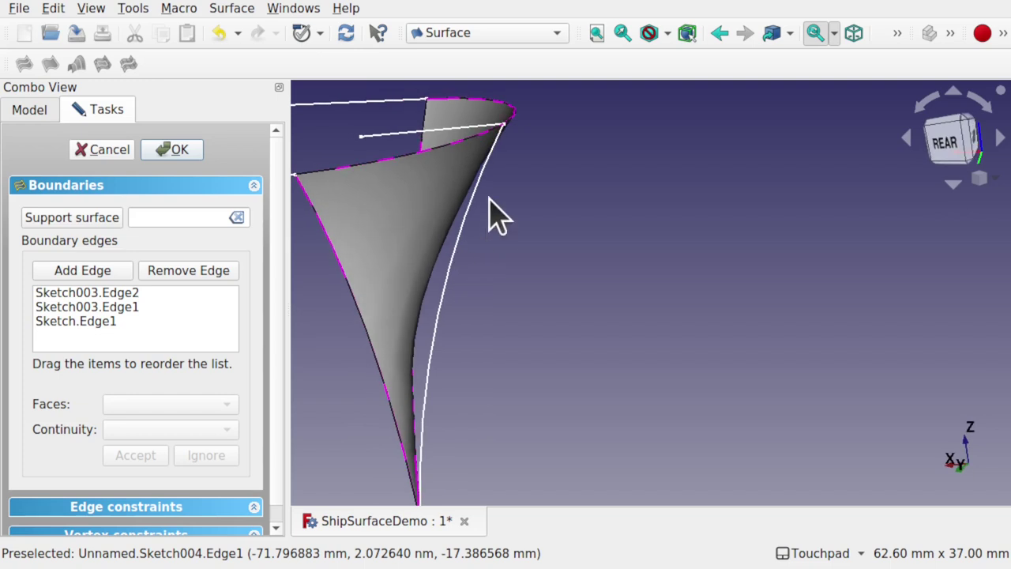
drag(411, 340, 422, 469)
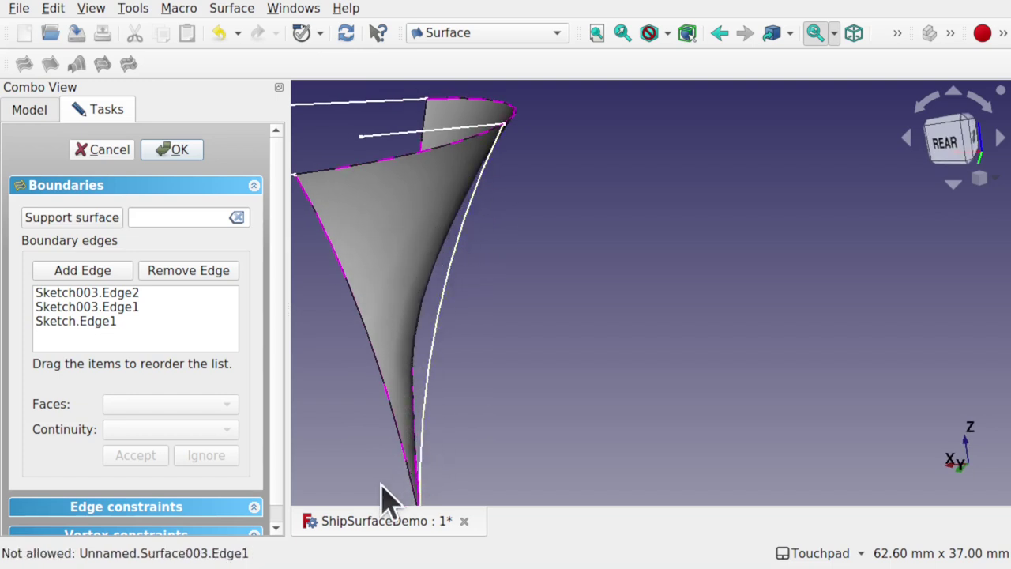
scroll(278, 321, down, 1)
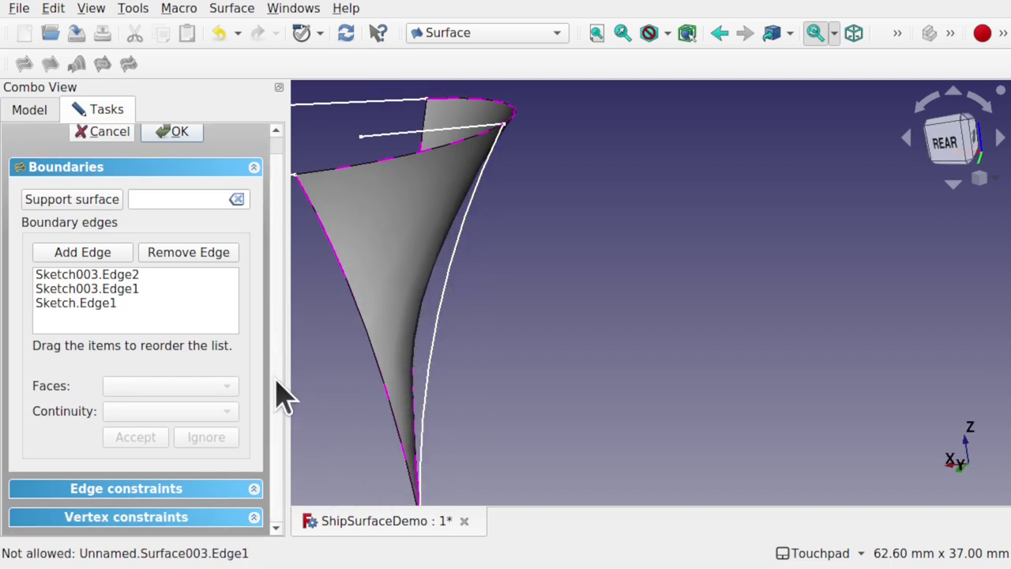
click(168, 488)
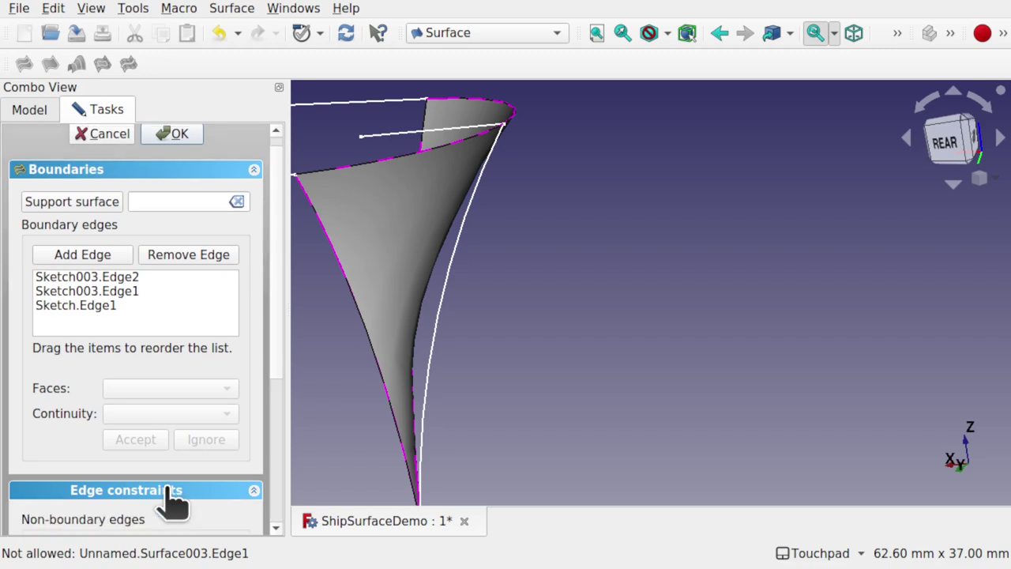
scroll(168, 521, down, 5)
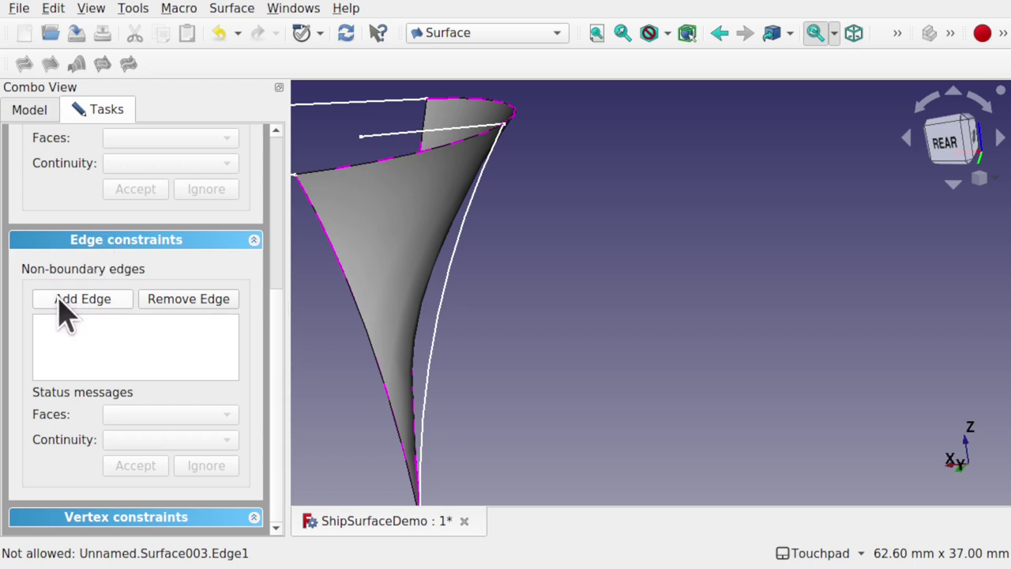
mouse_move(431, 324)
shift+mouse_down()
mouse_move(440, 323)
mouse_move(432, 352)
shift+mouse_up()
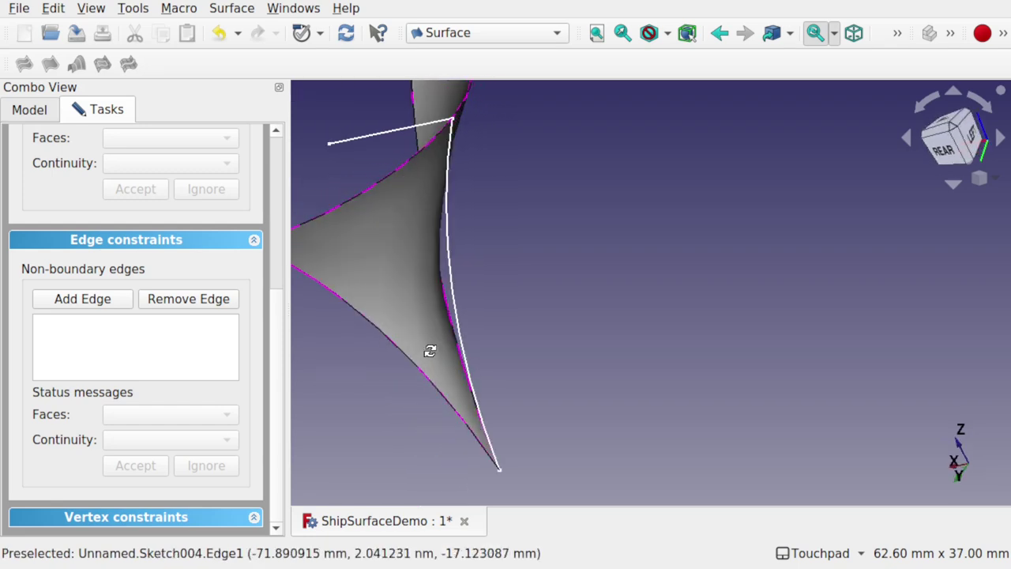
click(456, 286)
mouse_move(458, 293)
alt+mouse_down()
mouse_move(481, 266)
mouse_move(584, 235)
mouse_move(517, 223)
mouse_move(431, 184)
mouse_move(472, 253)
alt+mouse_up()
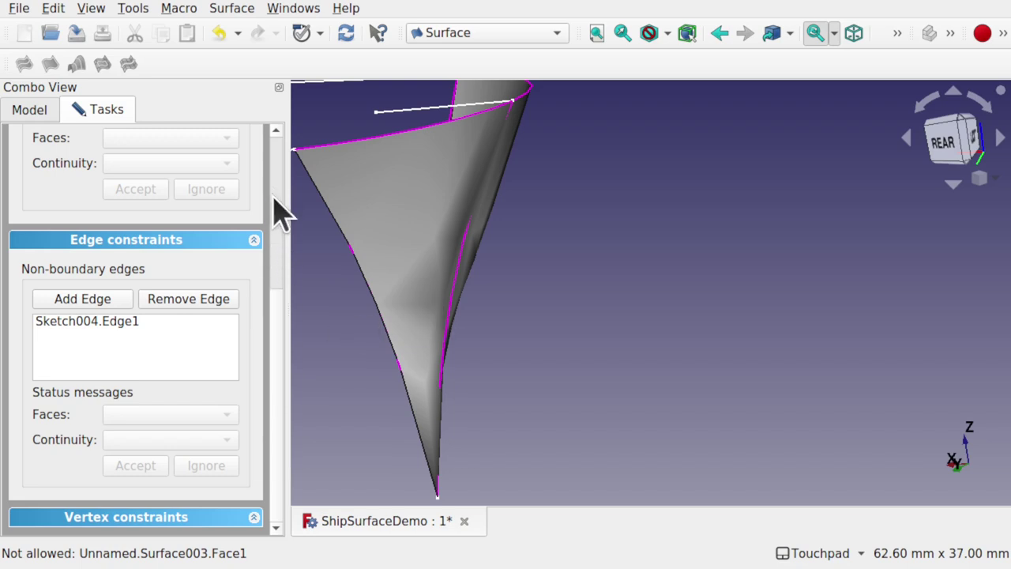
scroll(275, 197, up, 5)
click(175, 151)
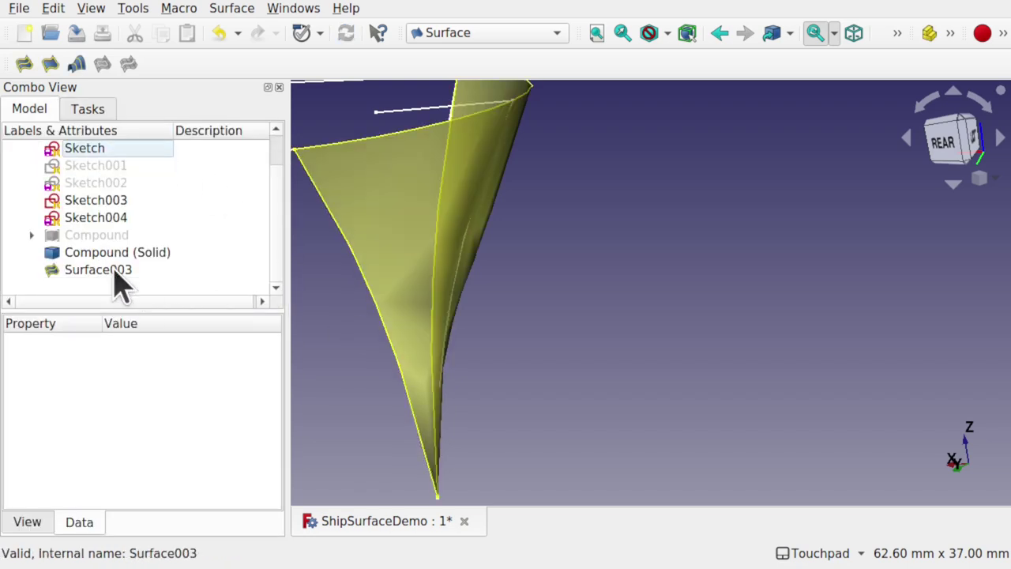
Step: Set the degree of the stern filling surface, Surface003, to 2 and clear the selection
click(99, 270)
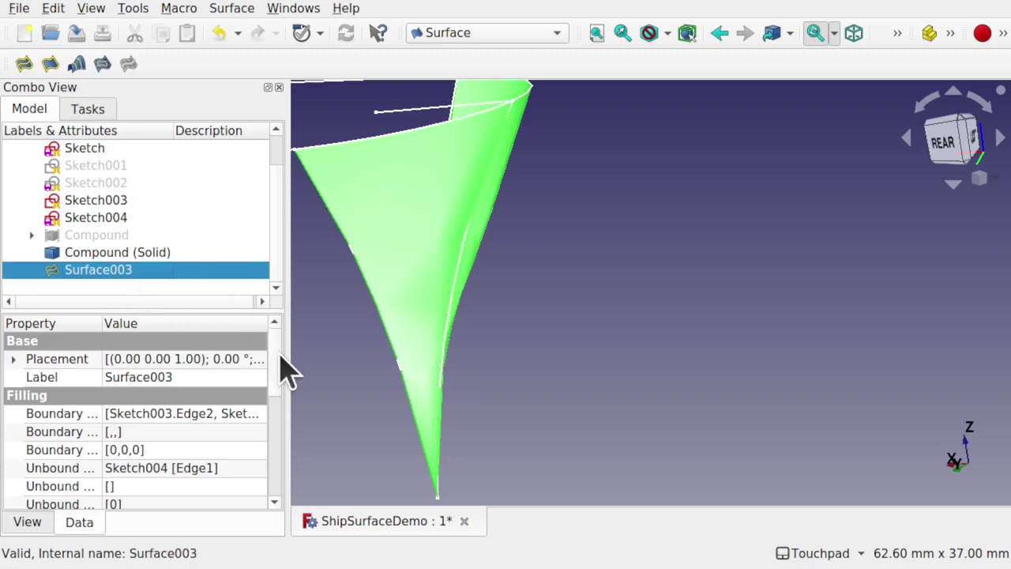
drag(278, 357, 278, 422)
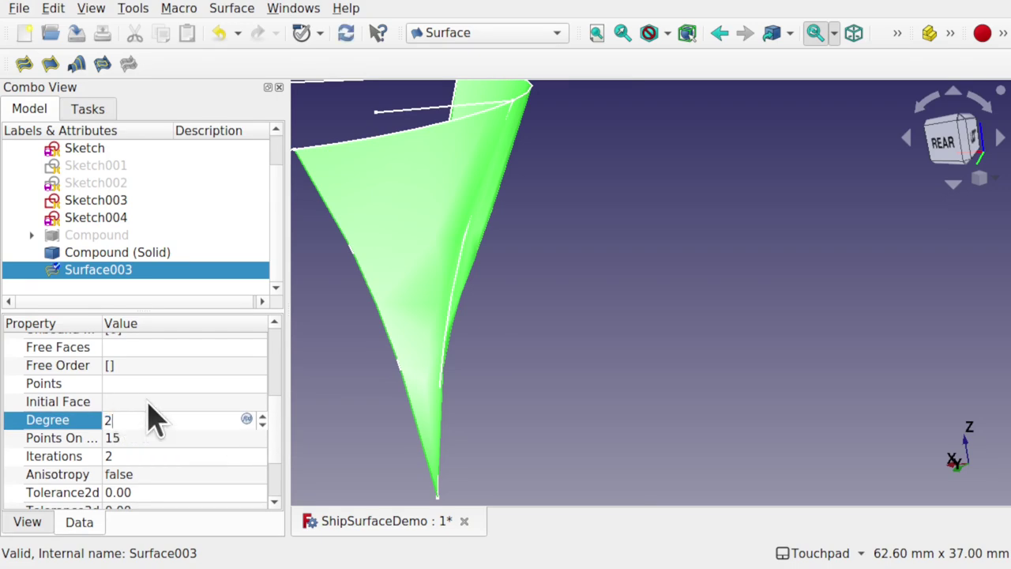
click(148, 407)
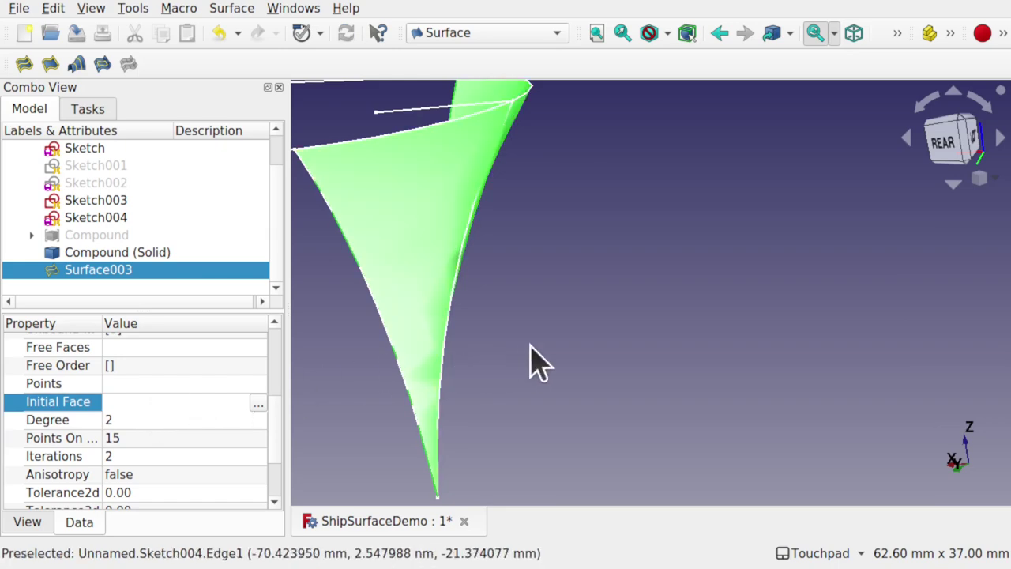
shift+drag(532, 345, 544, 373)
click(543, 360)
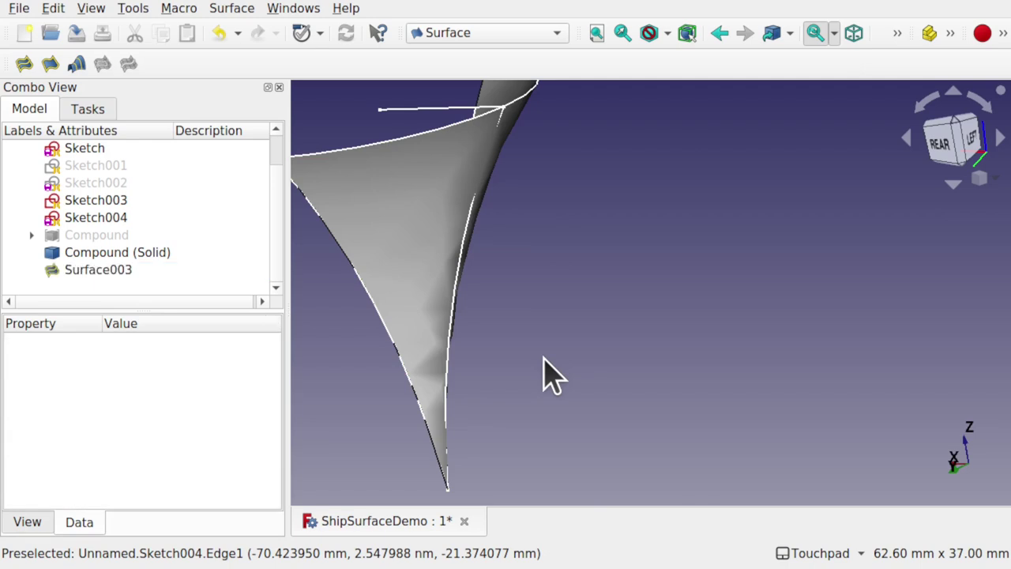
scroll(550, 373, down, 5)
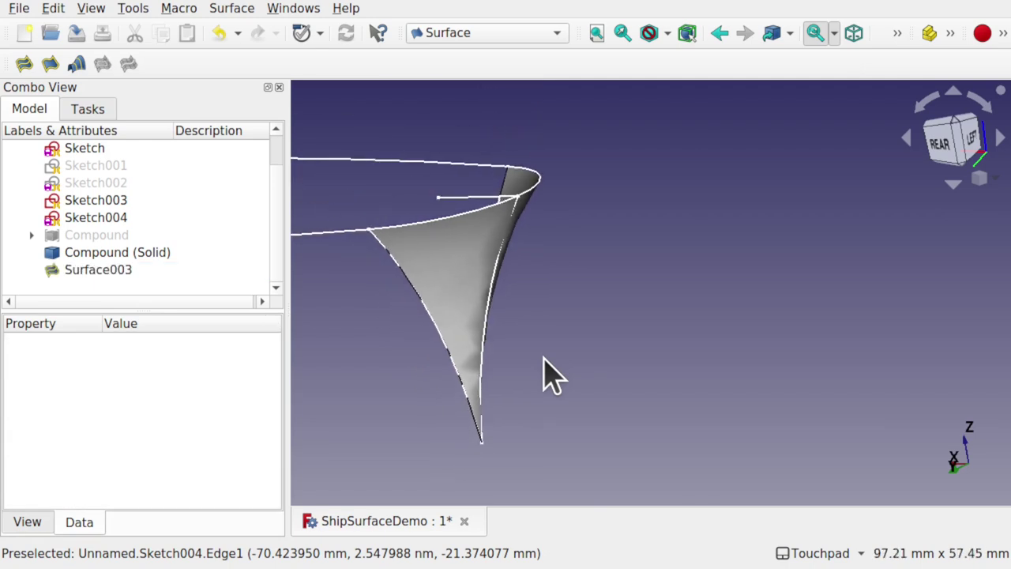
Step: Set the display deviation of Surface003 to 0.01 and clear the selection
click(114, 273)
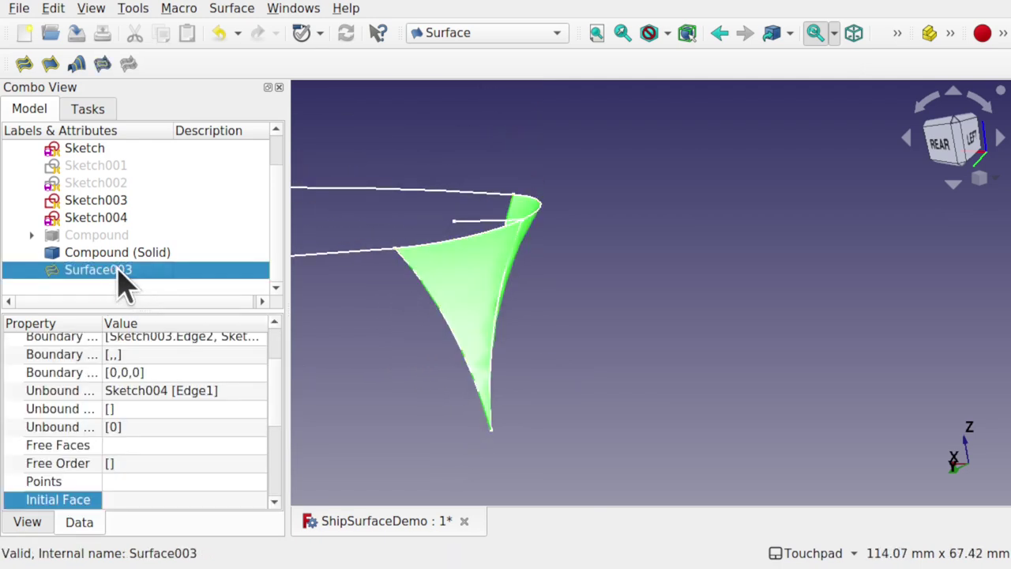
click(27, 522)
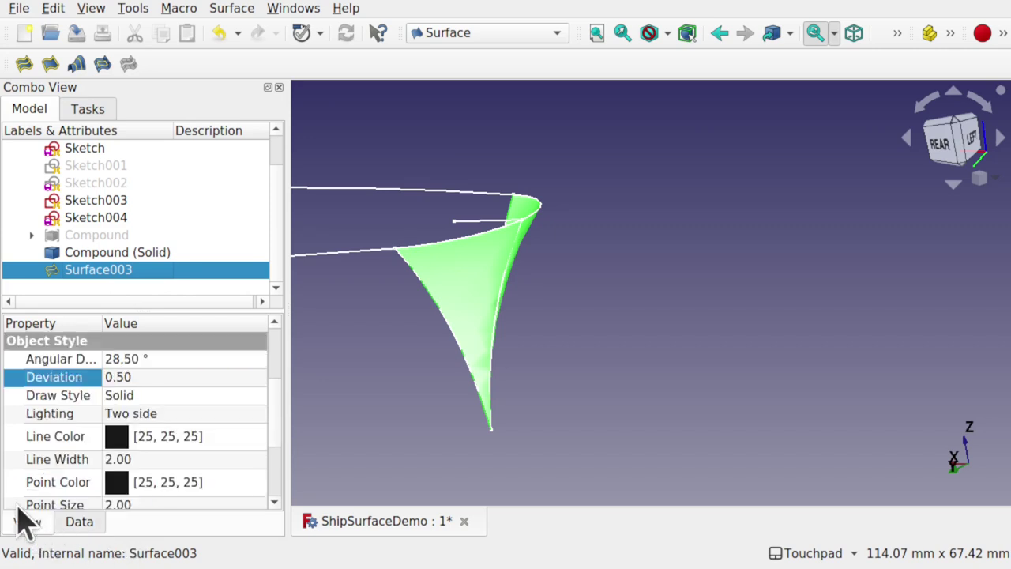
click(153, 376)
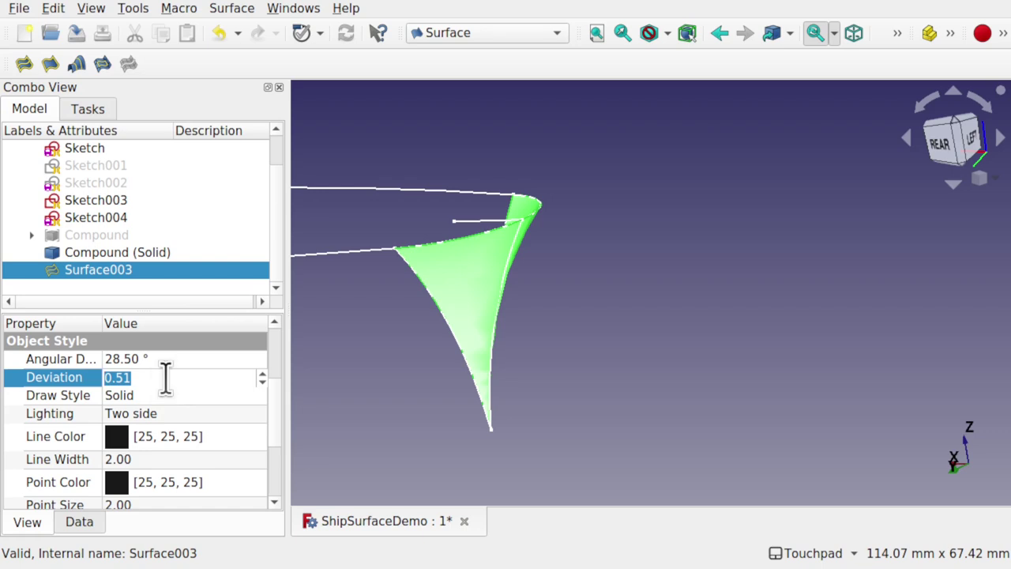
scroll(273, 431, up, 5)
scroll(282, 395, down, 5)
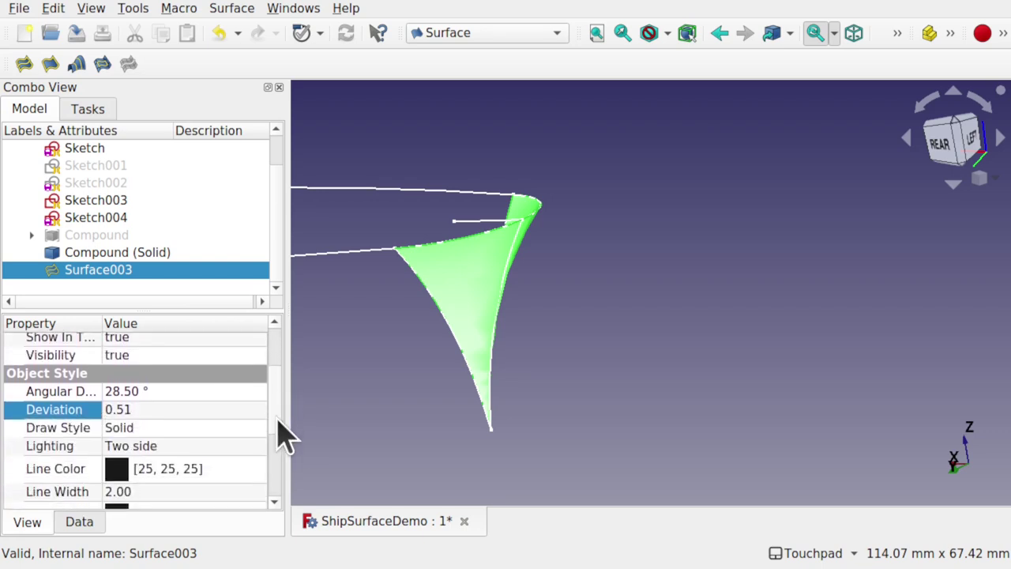
click(153, 373)
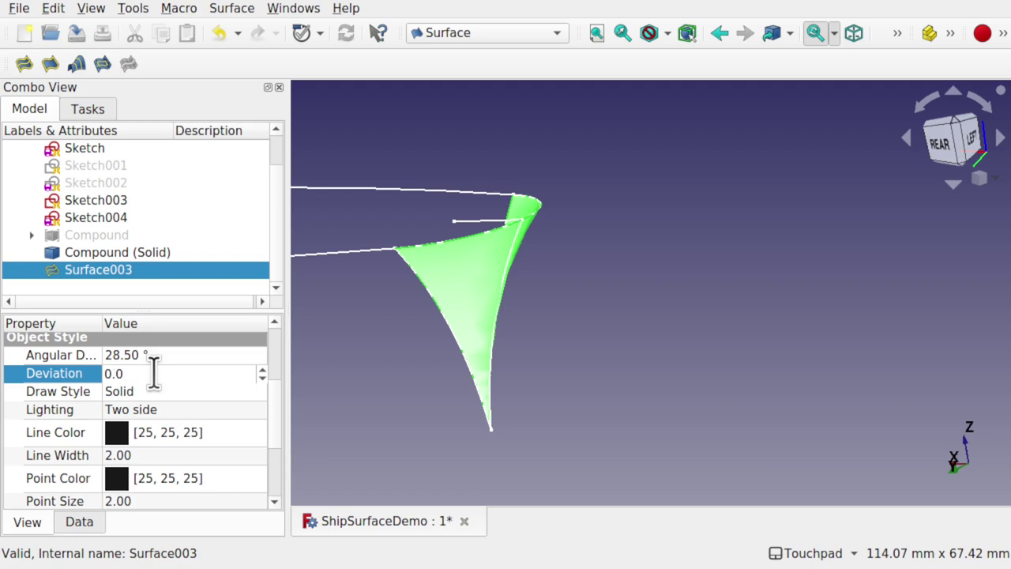
text(0.01)
click(443, 368)
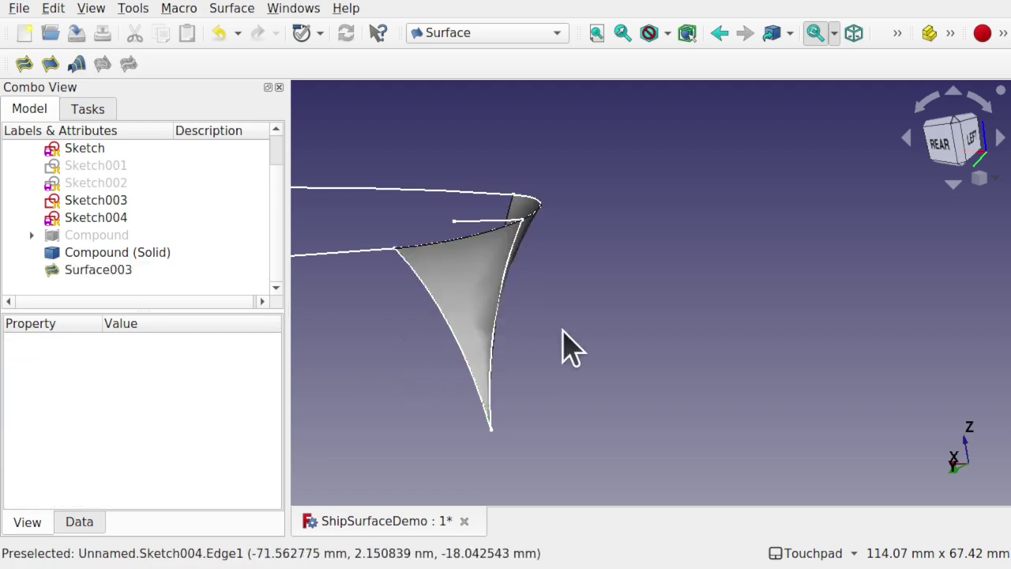
Step: Lower the display deviation of Compound (Solid) to smooth its appearance, and clear the selection
shift+drag(572, 328, 490, 318)
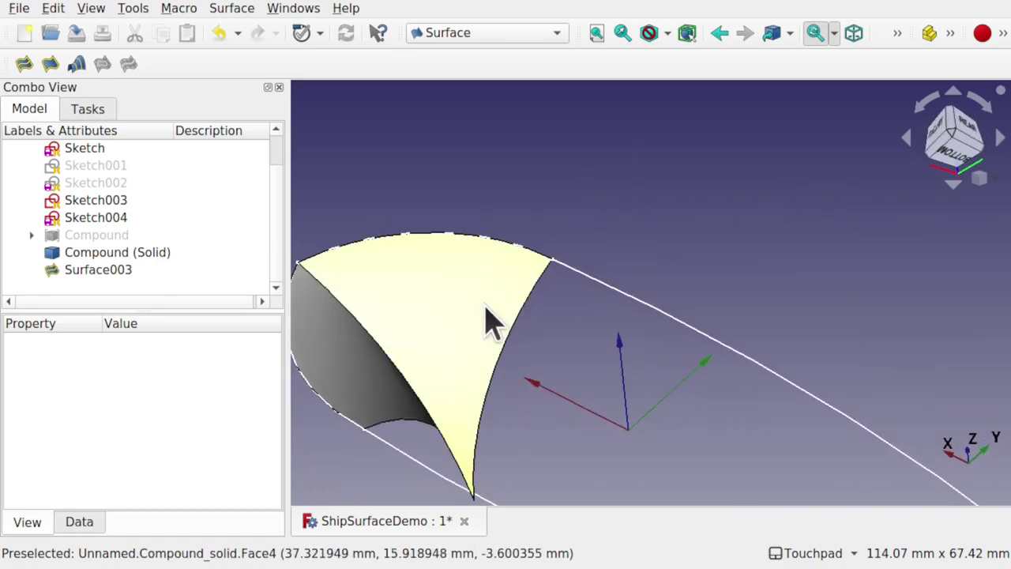
click(447, 336)
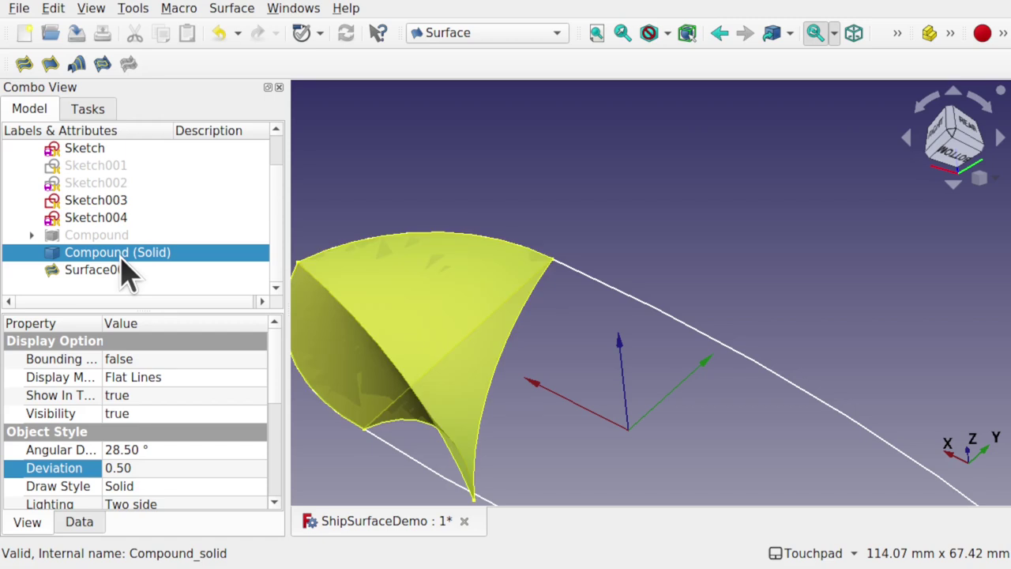
click(162, 467)
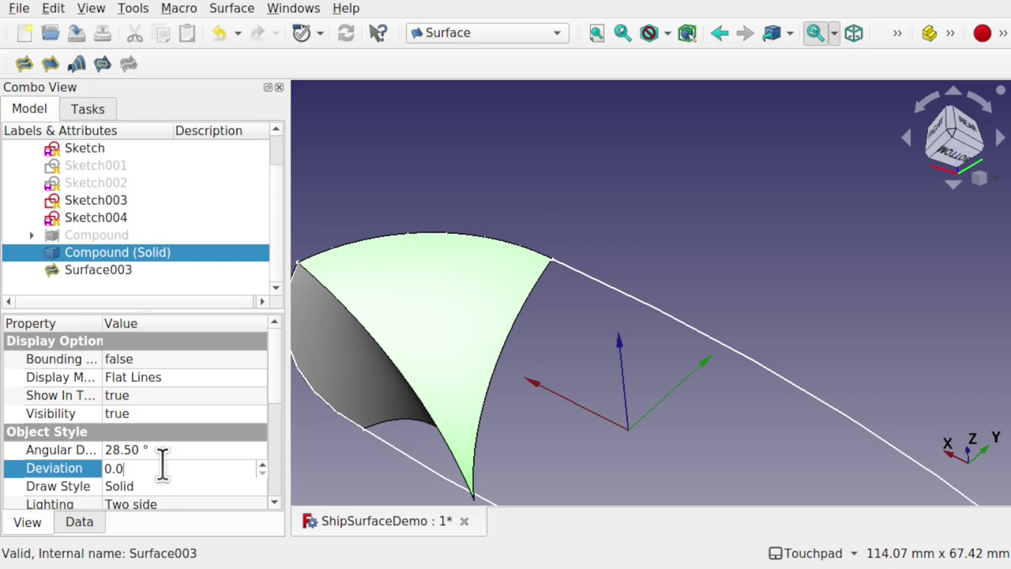
click(550, 366)
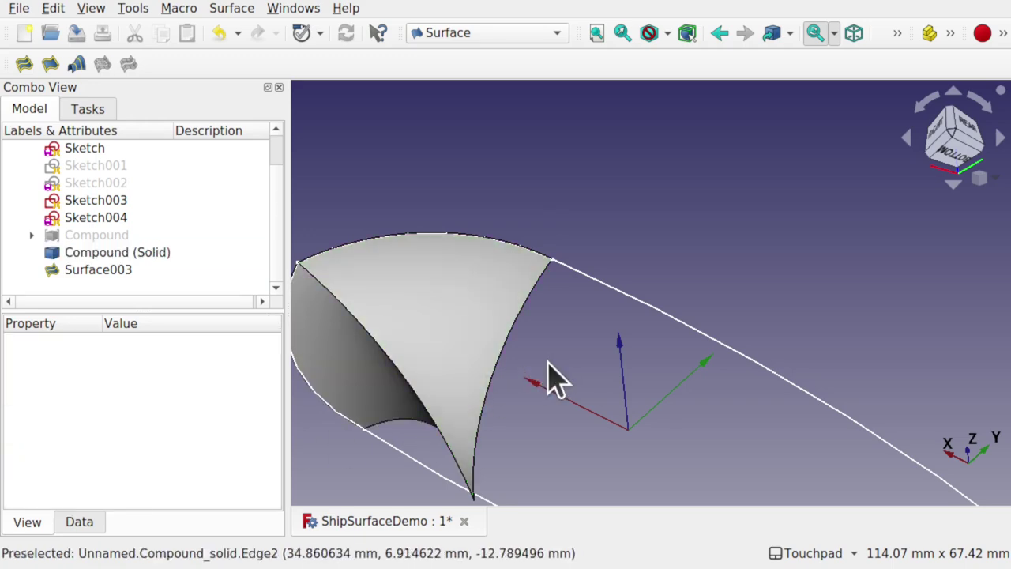
Step: Hide the deck outline Sketch and the stern curve sketches Sketch004 and Sketch003, leaving Surface003 visible
alt+drag(565, 314, 613, 365)
alt+drag(626, 362, 513, 411)
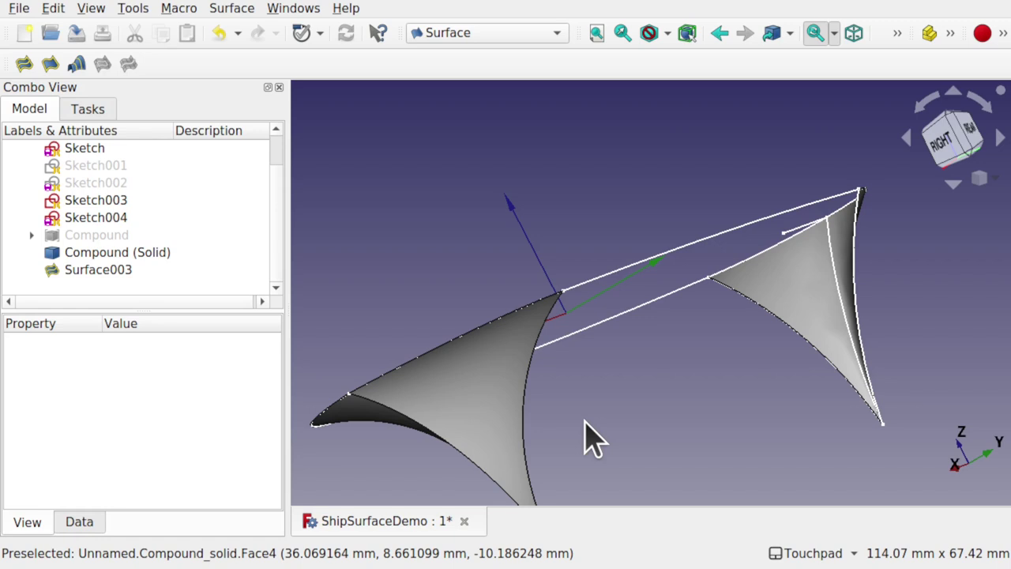
mouse_move(616, 398)
middle_down()
mouse_move(659, 433)
mouse_move(634, 404)
mouse_move(673, 384)
mouse_move(610, 389)
middle_up()
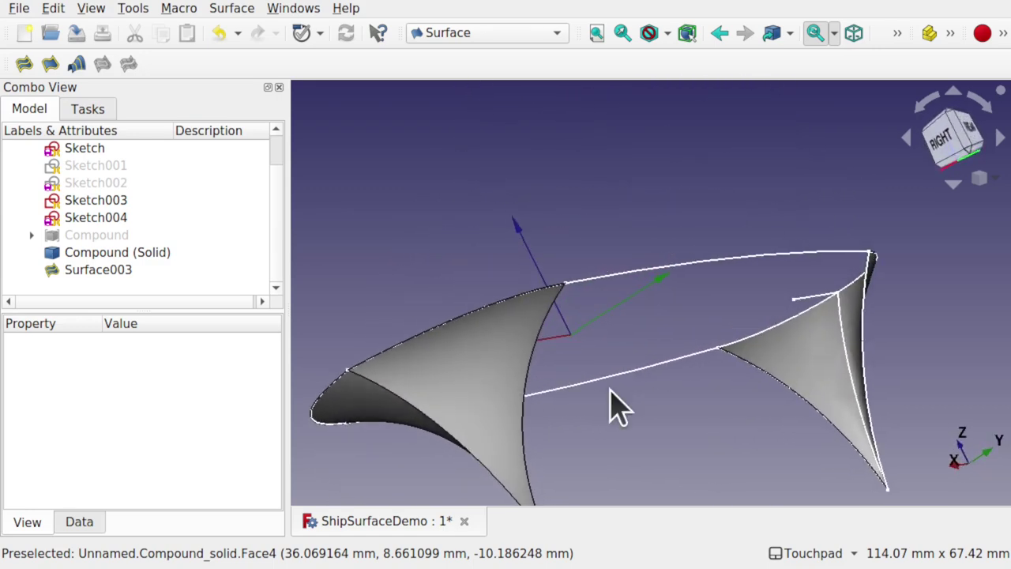
middle_drag(693, 401, 402, 438)
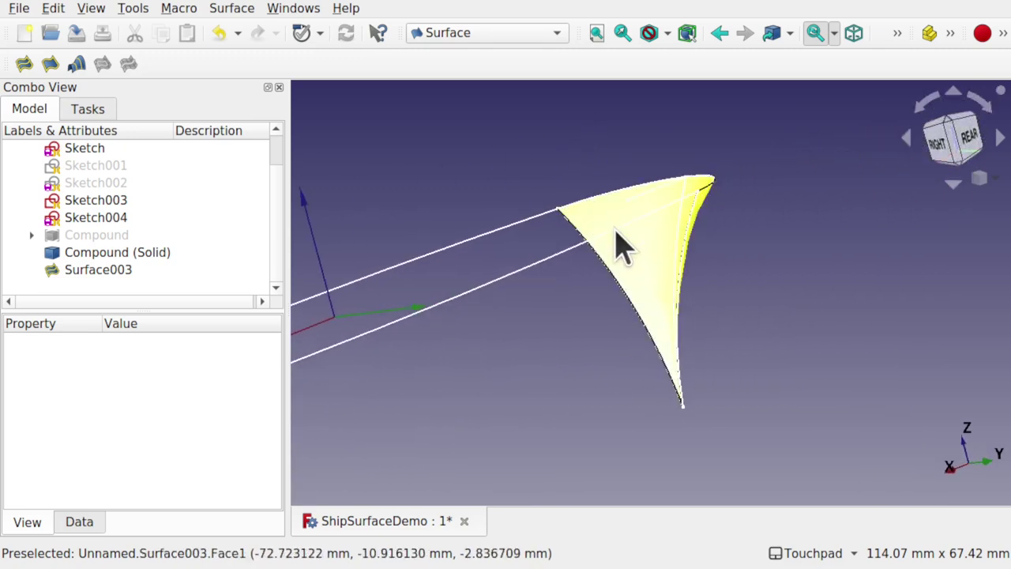
click(513, 277)
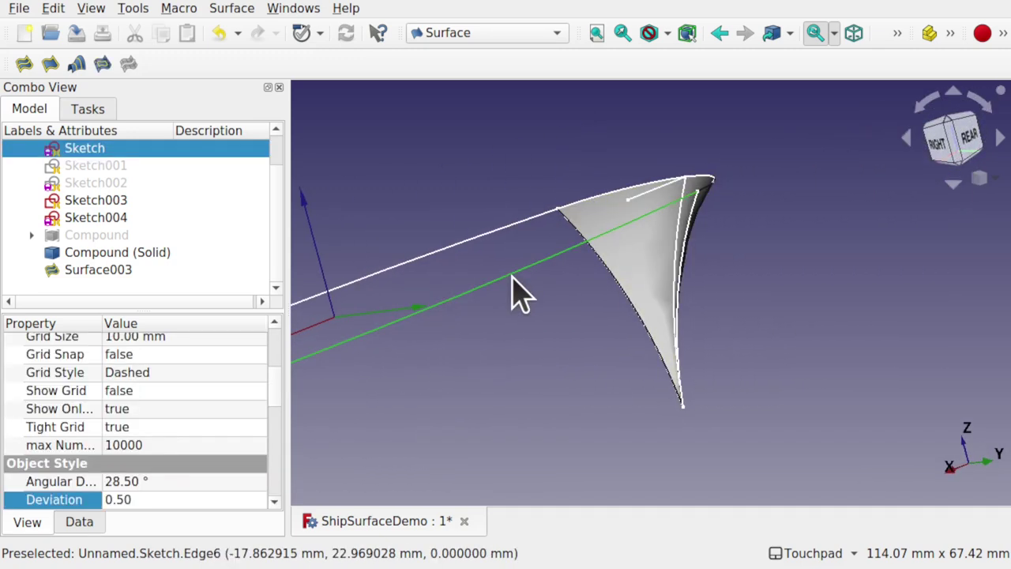
key(space)
mouse_move(612, 237)
middle_down()
mouse_move(688, 228)
mouse_move(684, 209)
middle_up()
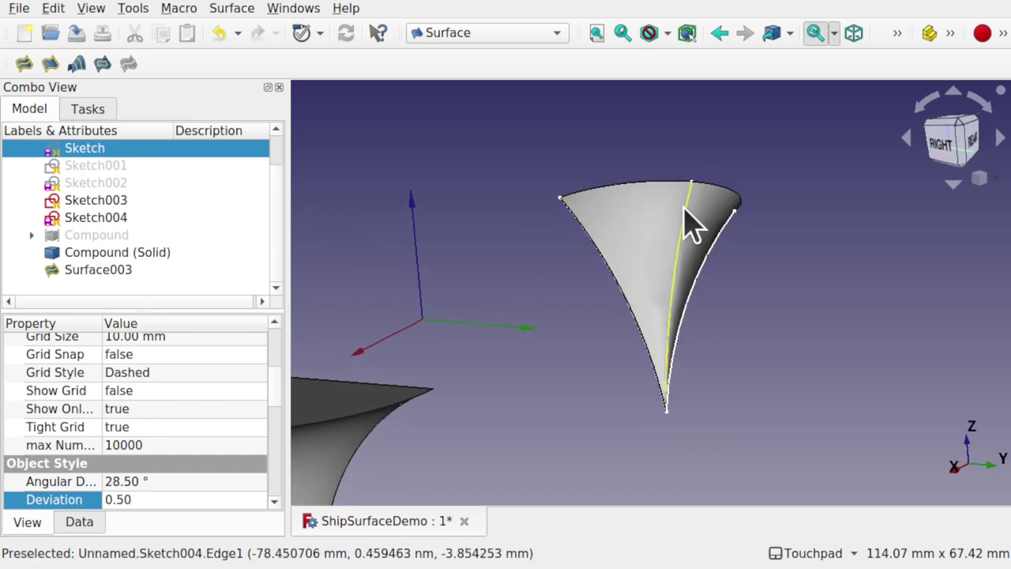
click(686, 215)
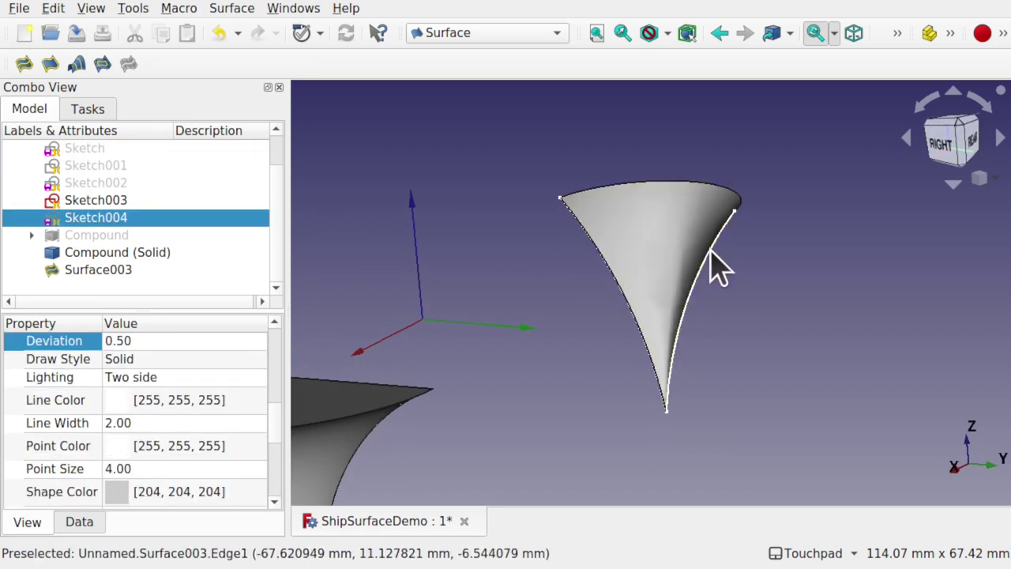
click(711, 252)
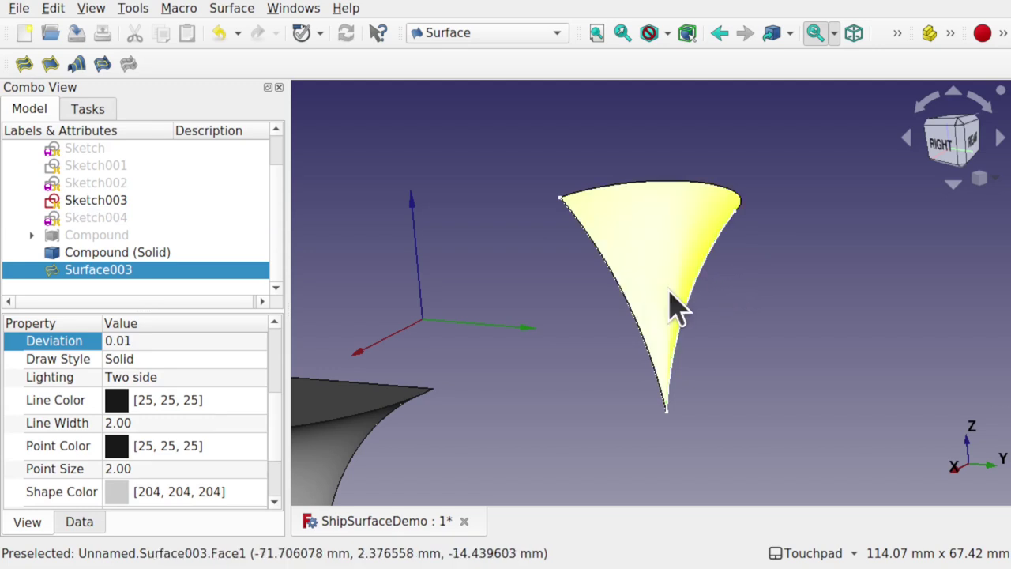
click(118, 200)
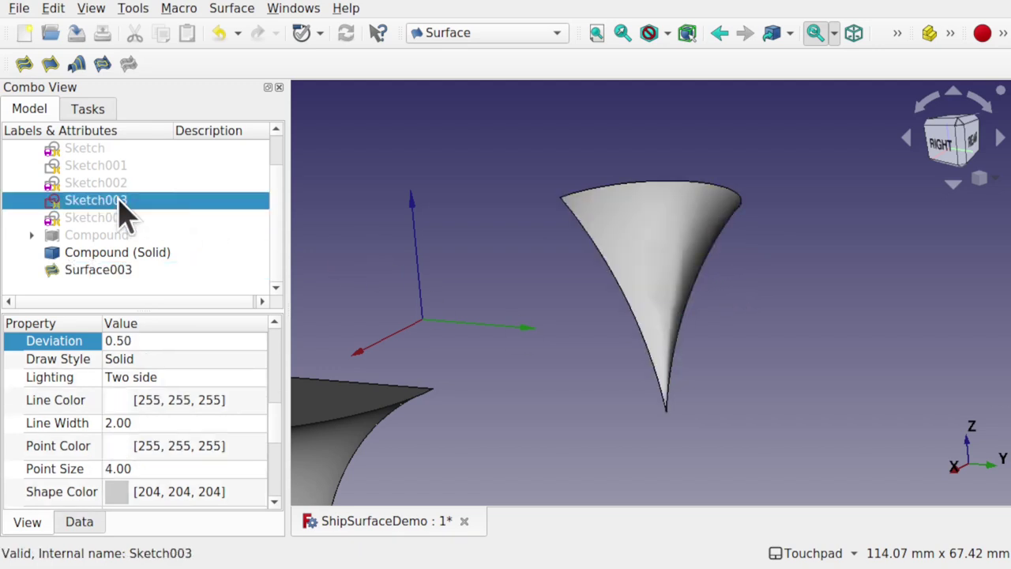
Step: Switch to the Part workbench and create a ruled surface between the two curved side edges of Surface003, closing the stern's forward face
shift+drag(671, 324, 655, 260)
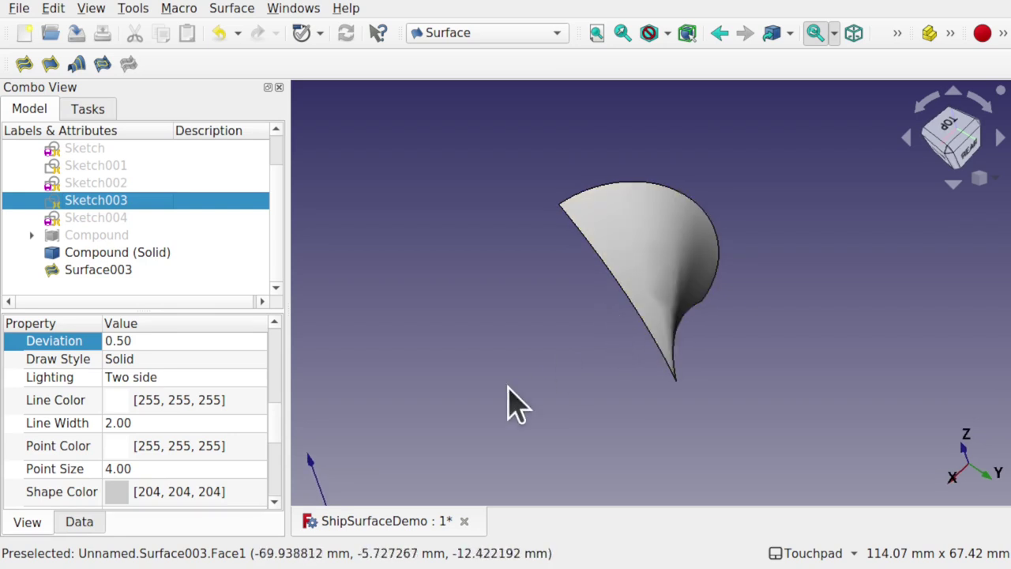
click(448, 35)
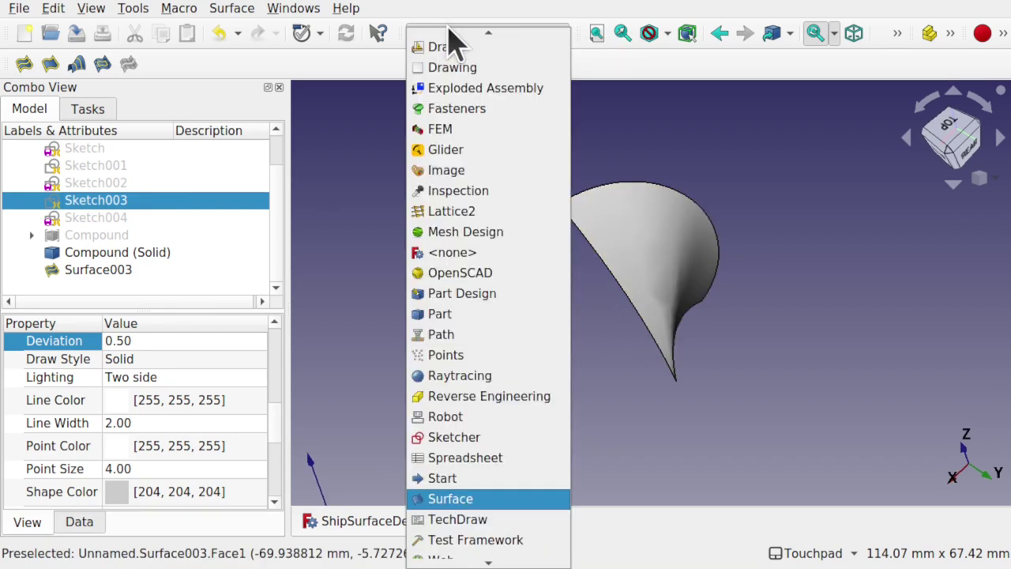
click(484, 315)
shift+drag(604, 272, 573, 317)
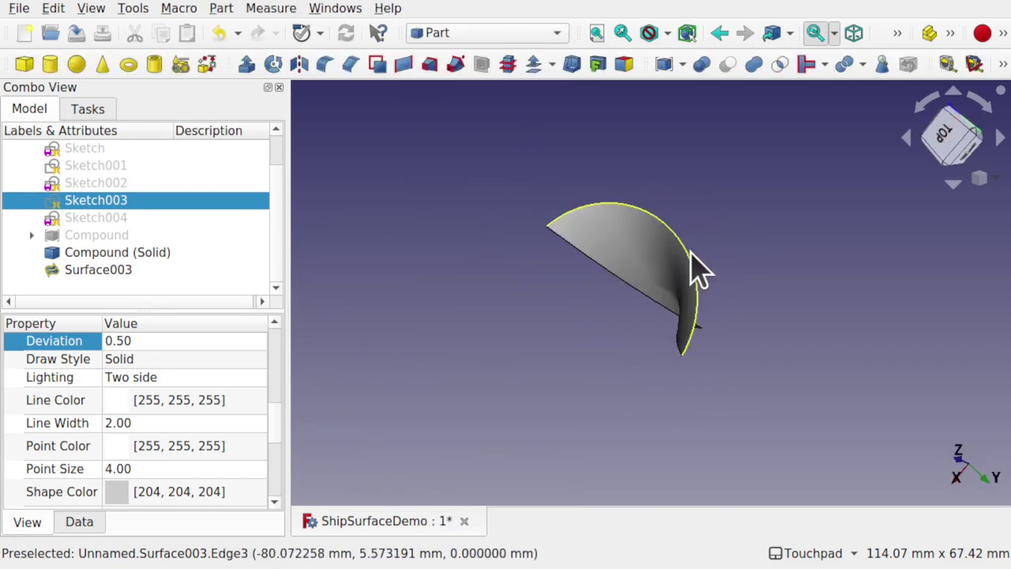
click(695, 268)
drag(715, 273, 666, 226)
click(510, 319)
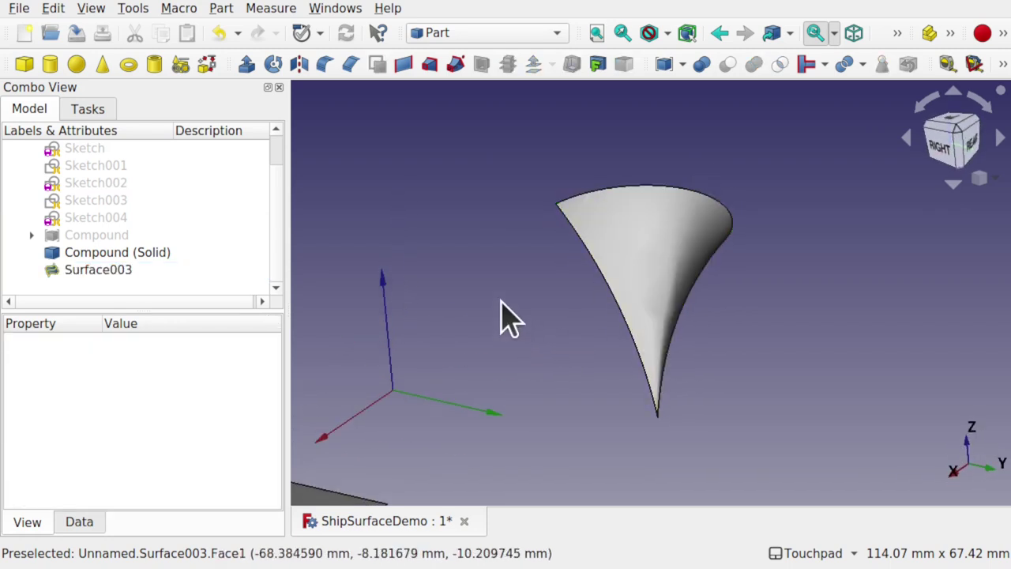
click(600, 267)
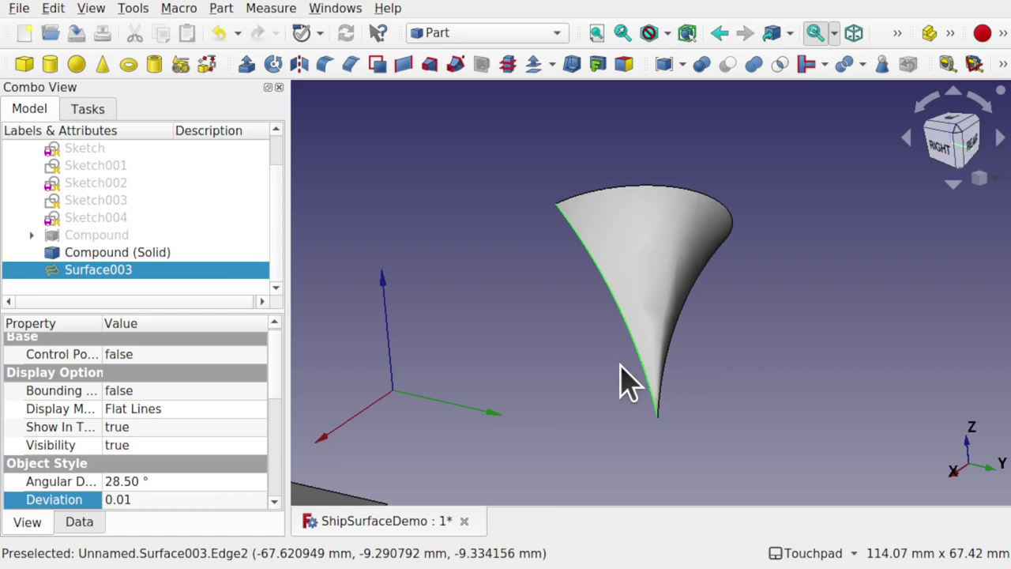
ctrl+click(679, 321)
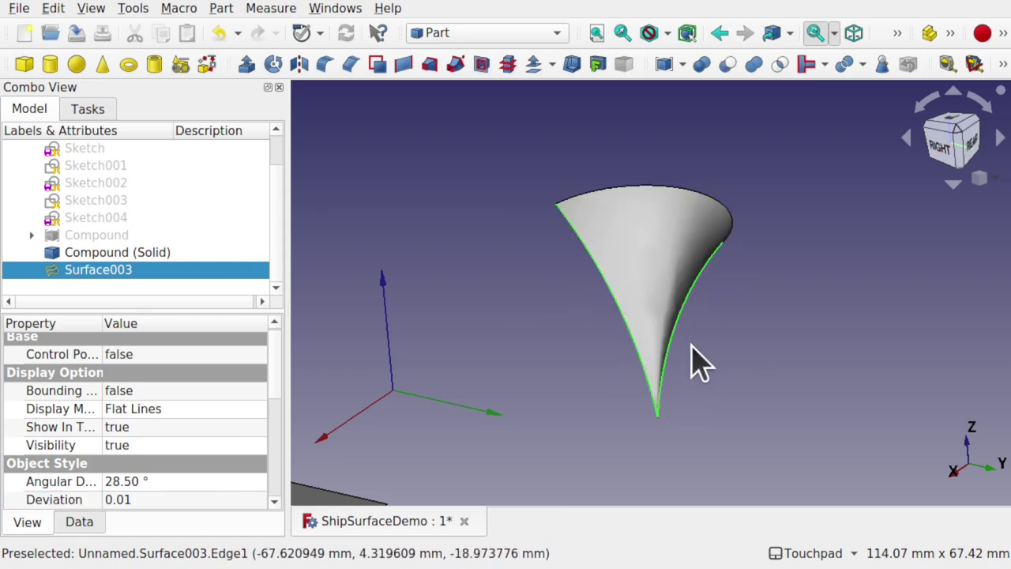
click(403, 67)
Step: Try to close the stern's open deck with a ruled surface between the straight edge of Ruled_Surface001 and the curved deck edge of Surface003
alt+drag(643, 226, 632, 301)
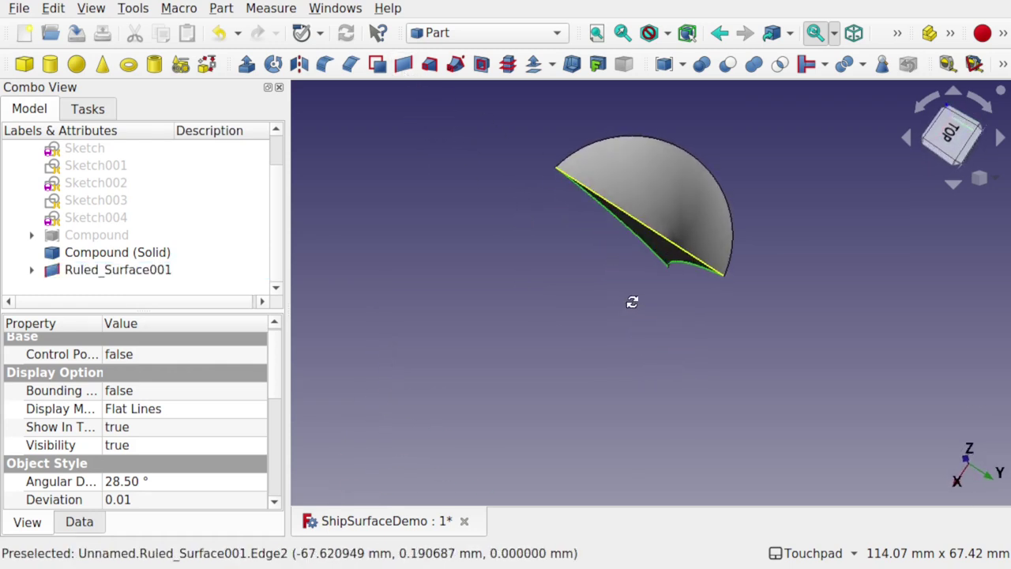
click(644, 225)
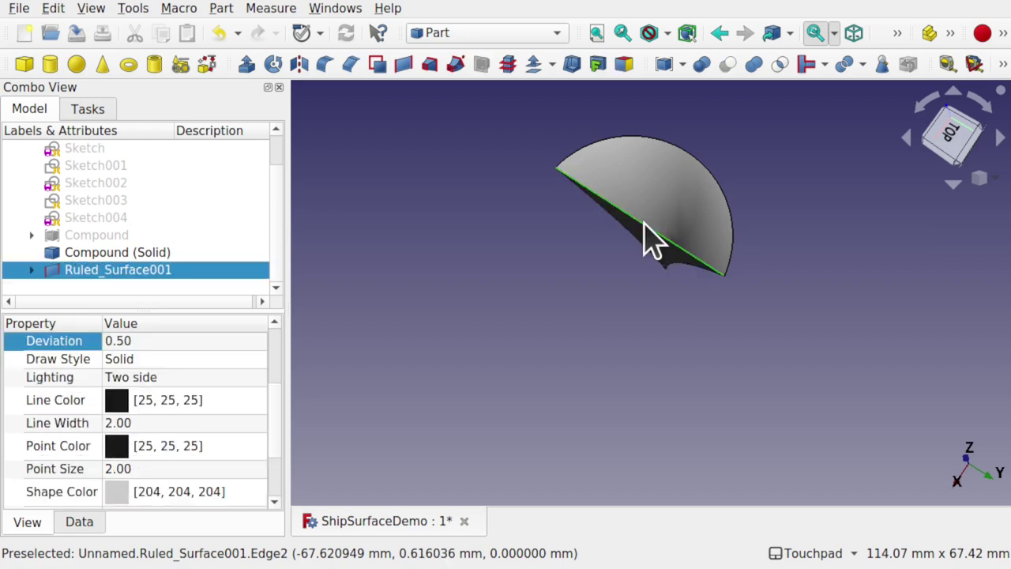
ctrl+click(687, 170)
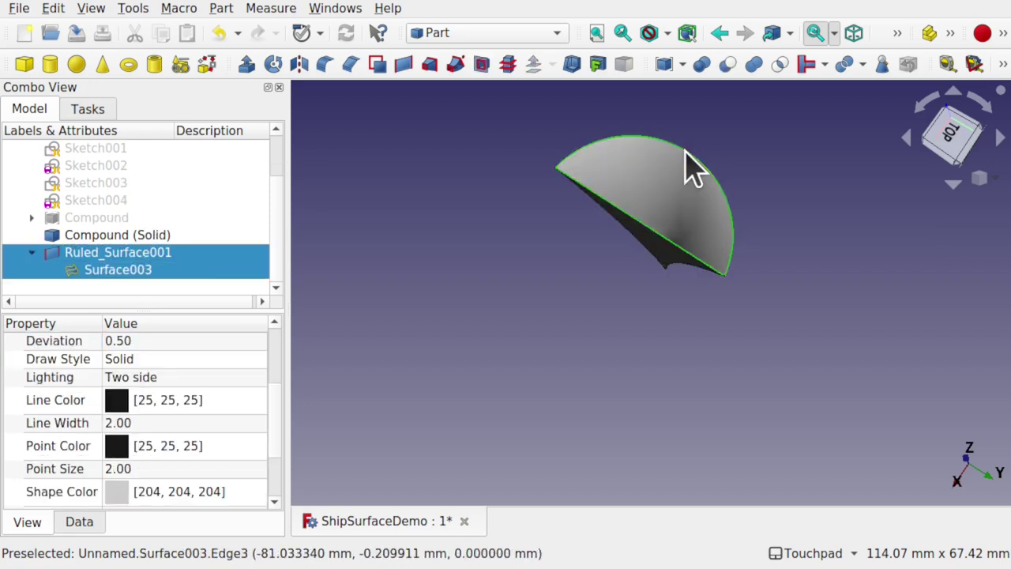
click(403, 66)
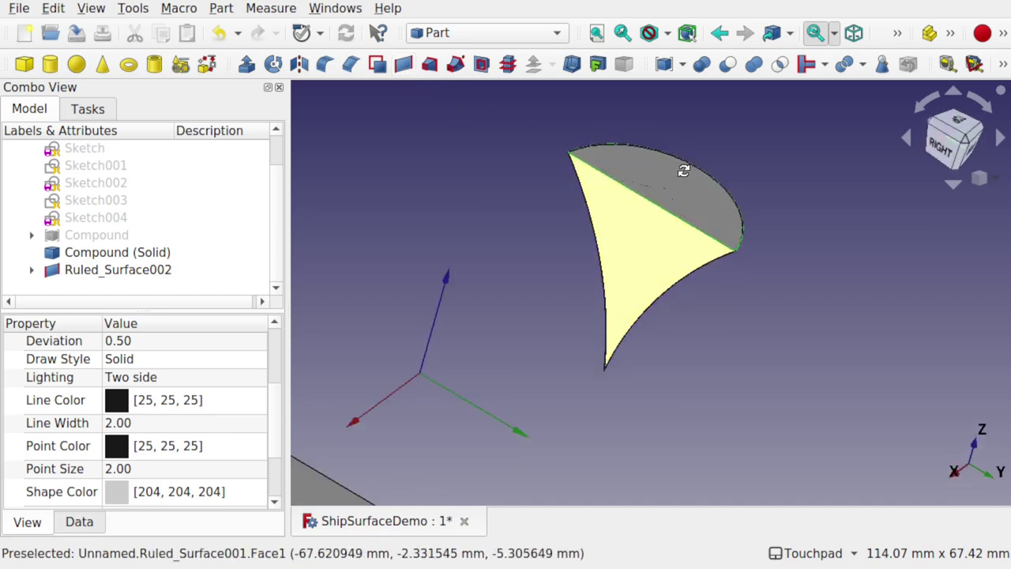
scroll(664, 213, up, 5)
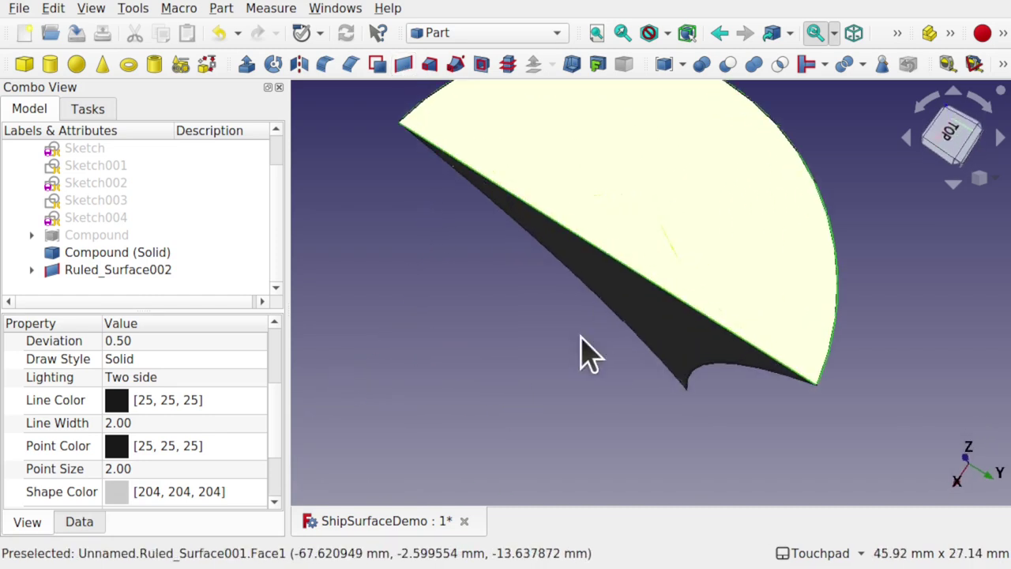
Step: Delete the ruled surface covering the stern's deck
click(667, 269)
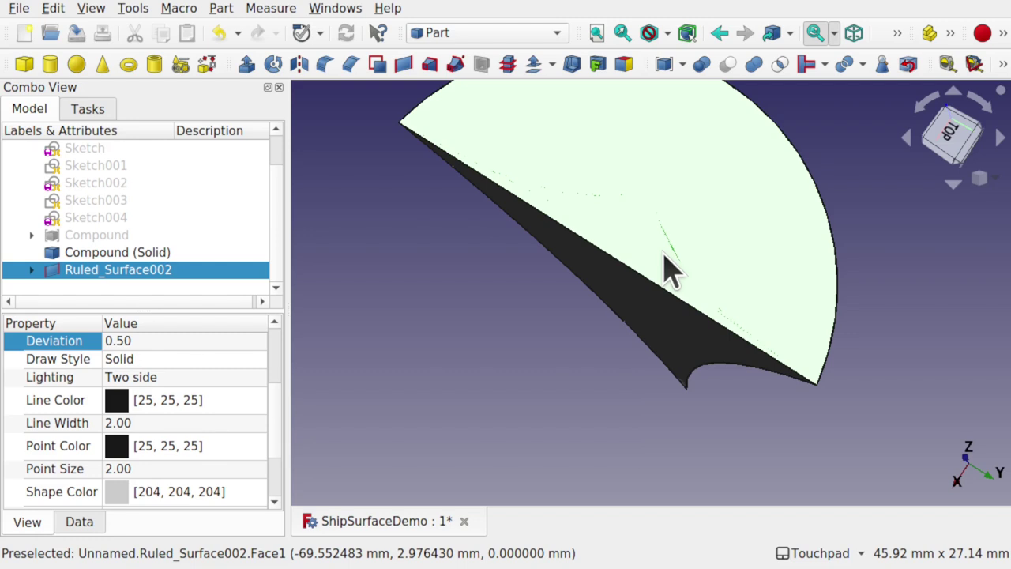
key(Delete)
scroll(667, 269, down, 3)
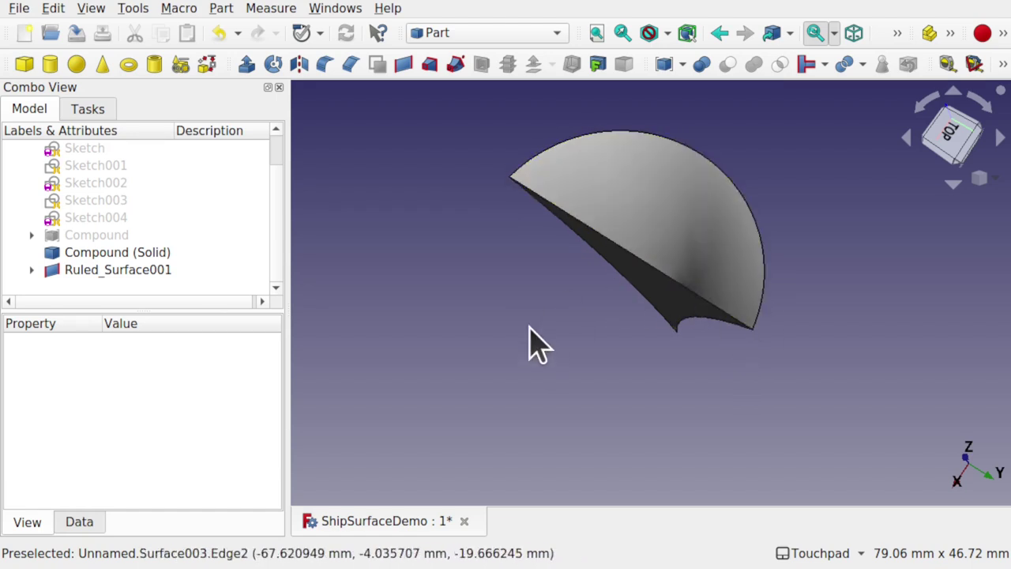
Step: Switch to the Surface workbench and fill the stern's deck with a filling surface bounded by Ruled_Surface001.Edge2 and Surface003.Edge3
click(482, 36)
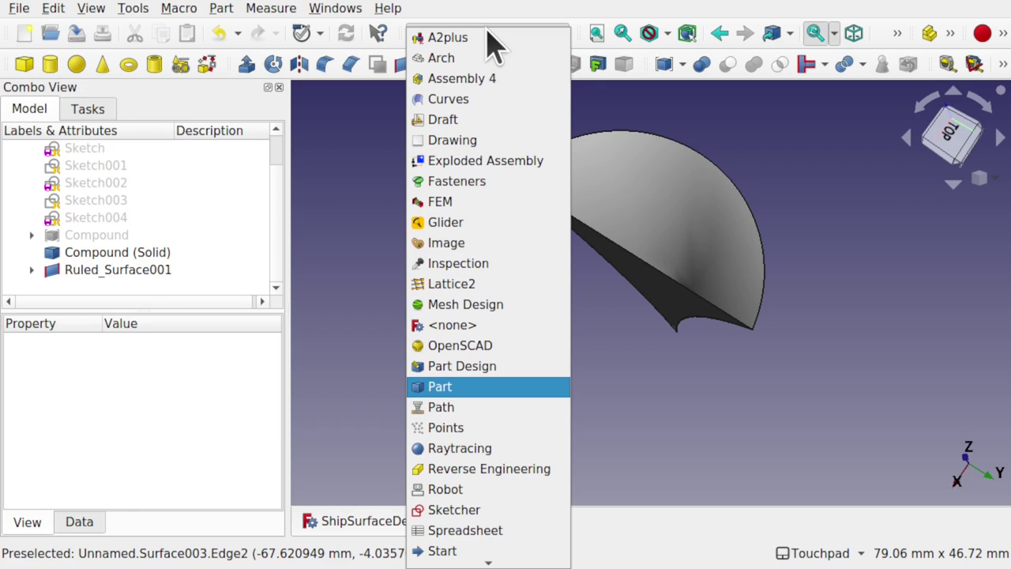
scroll(493, 506, down, 2)
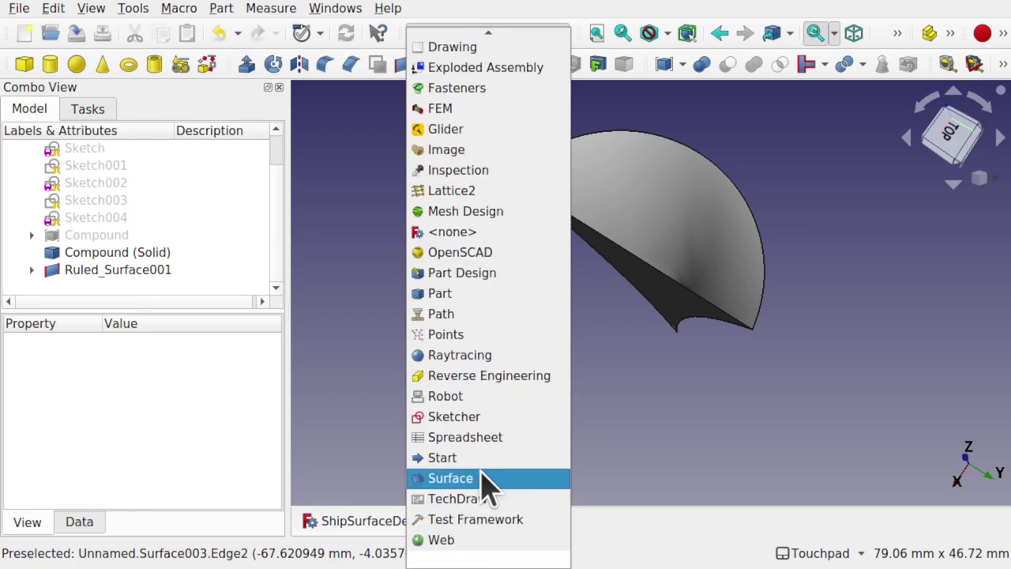
click(450, 478)
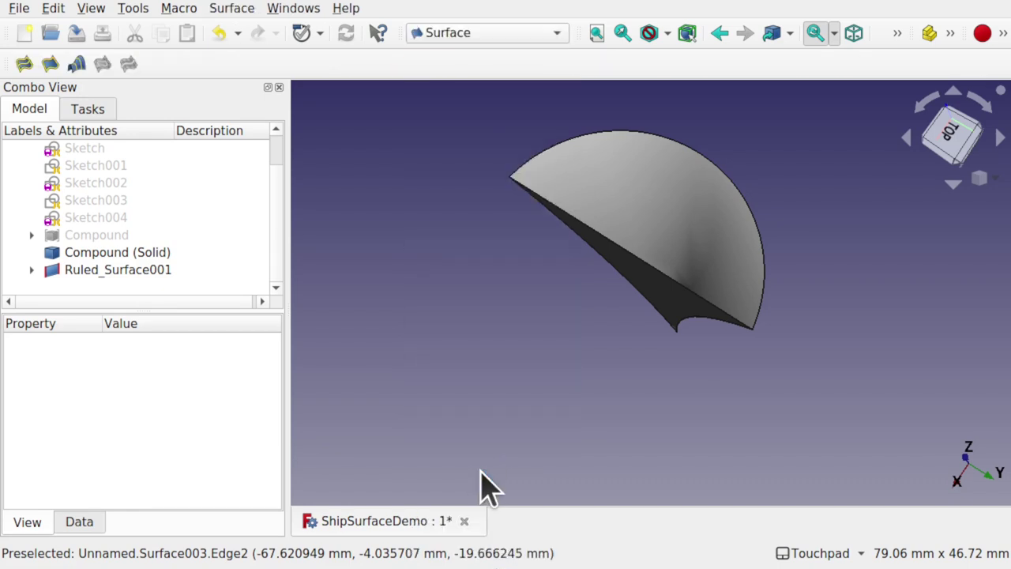
click(24, 64)
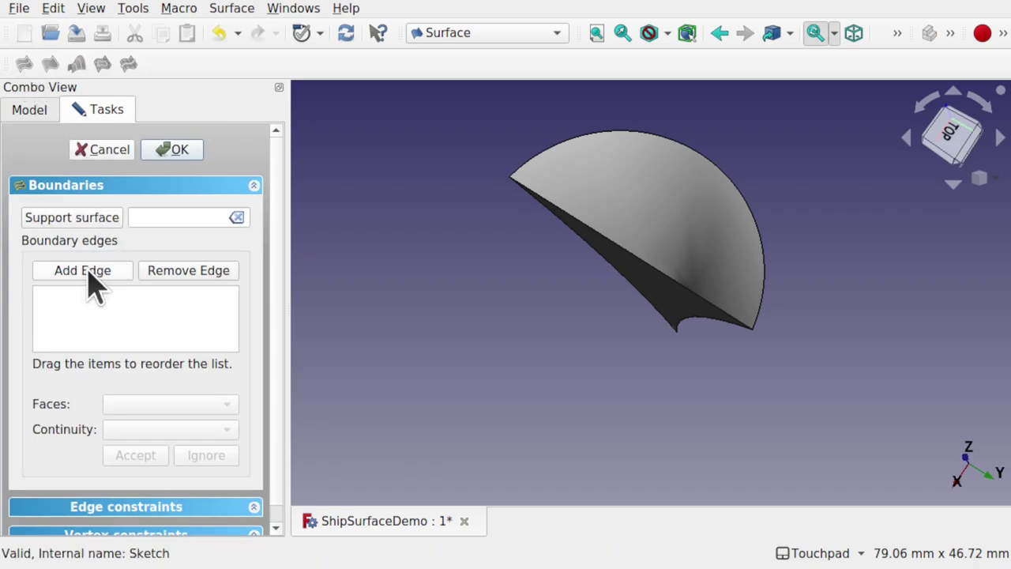
click(608, 251)
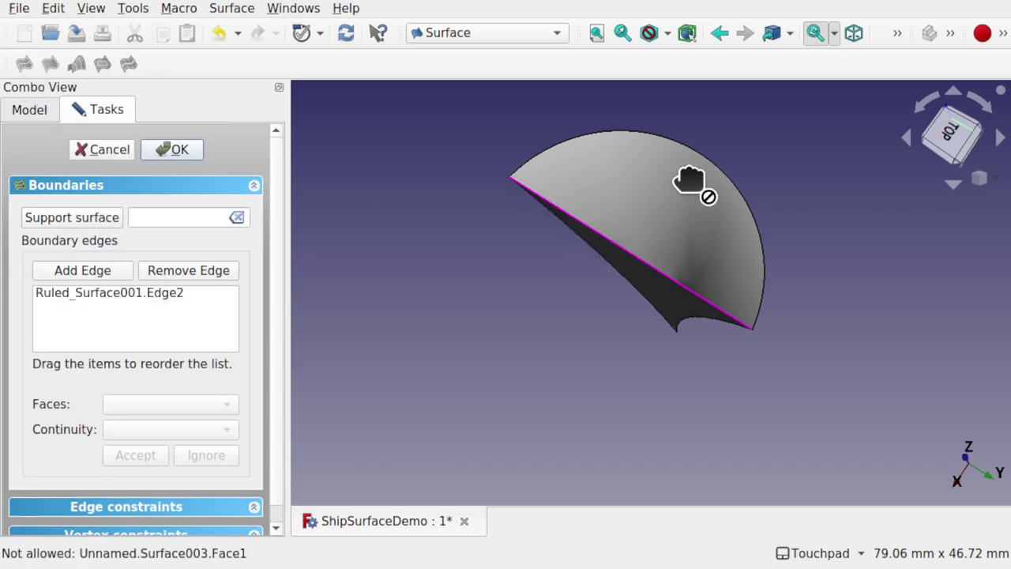
click(727, 183)
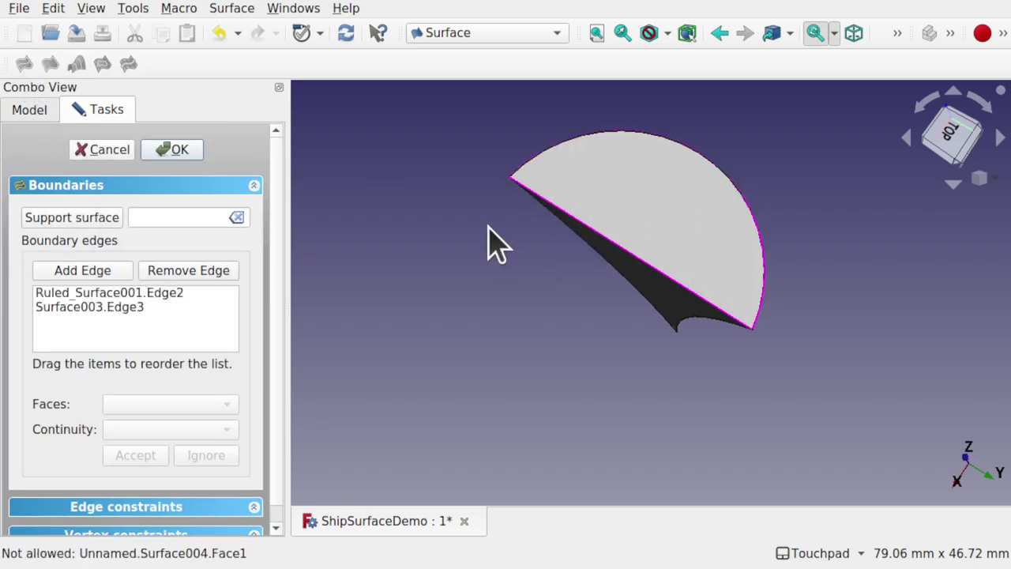
click(178, 152)
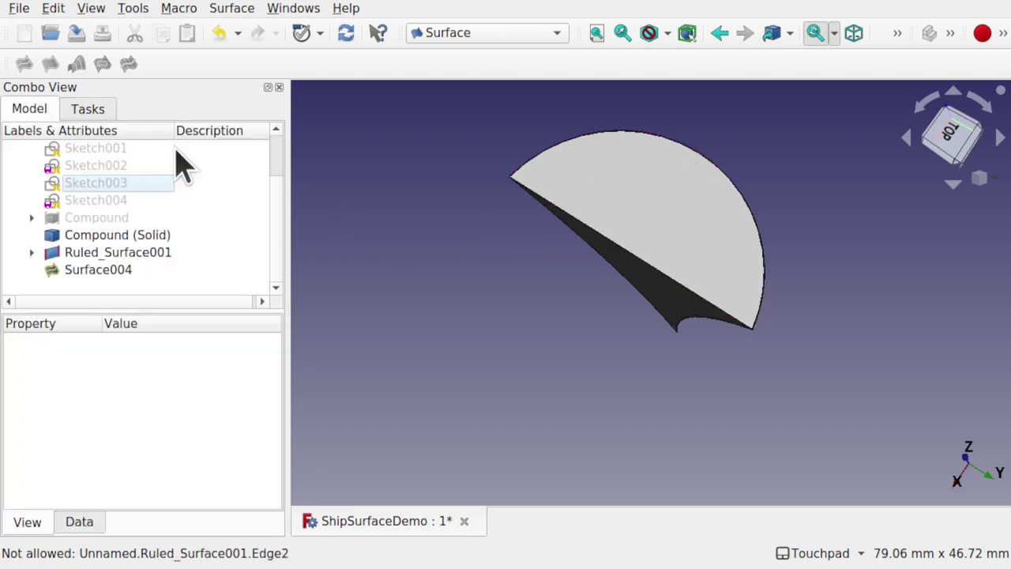
Step: Return to the Part workbench and combine Ruled_Surface001, Surface004 and Surface003 into one compound
alt+drag(587, 226, 383, 214)
click(452, 32)
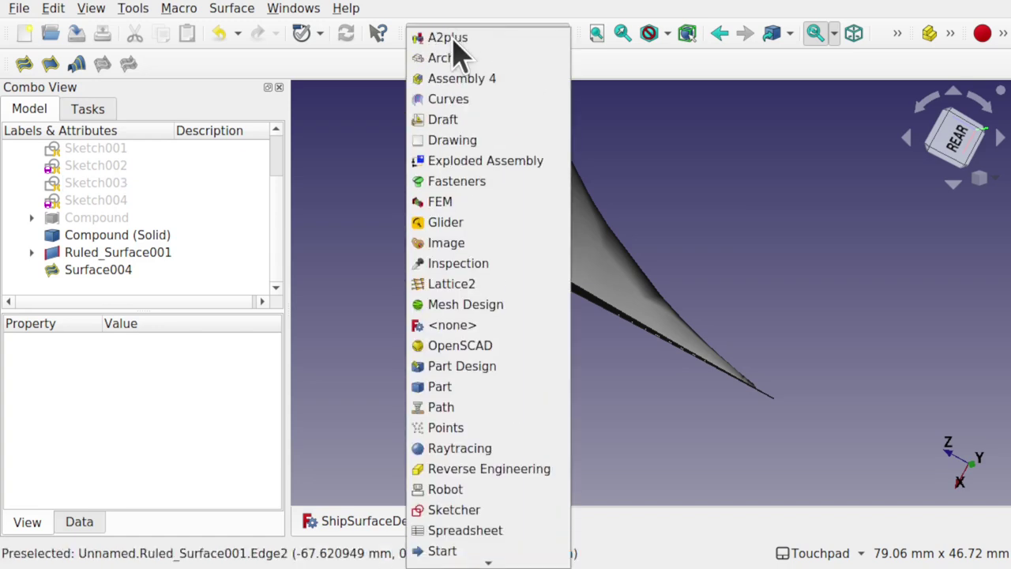
click(491, 383)
alt+drag(551, 308, 618, 266)
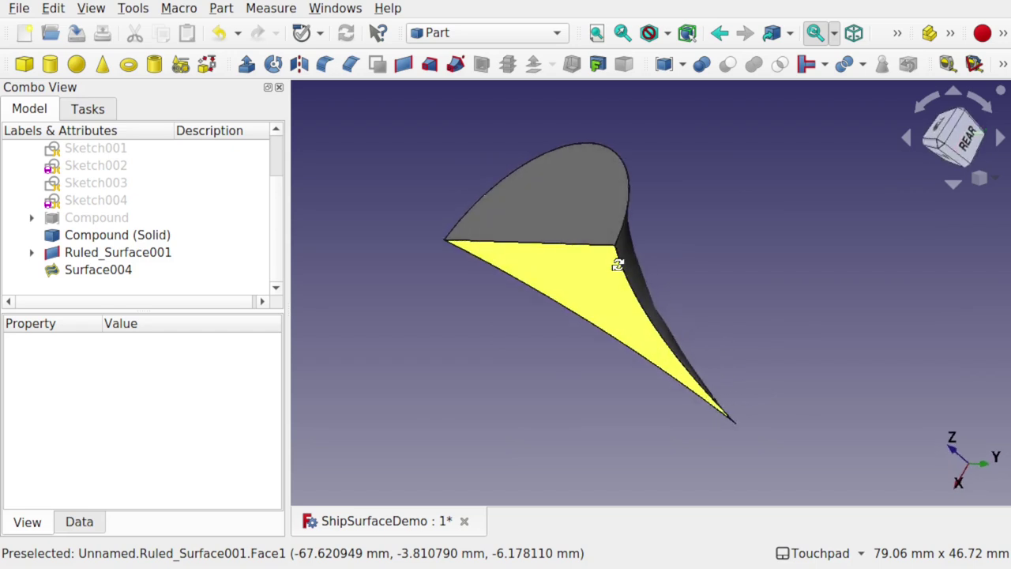
click(570, 304)
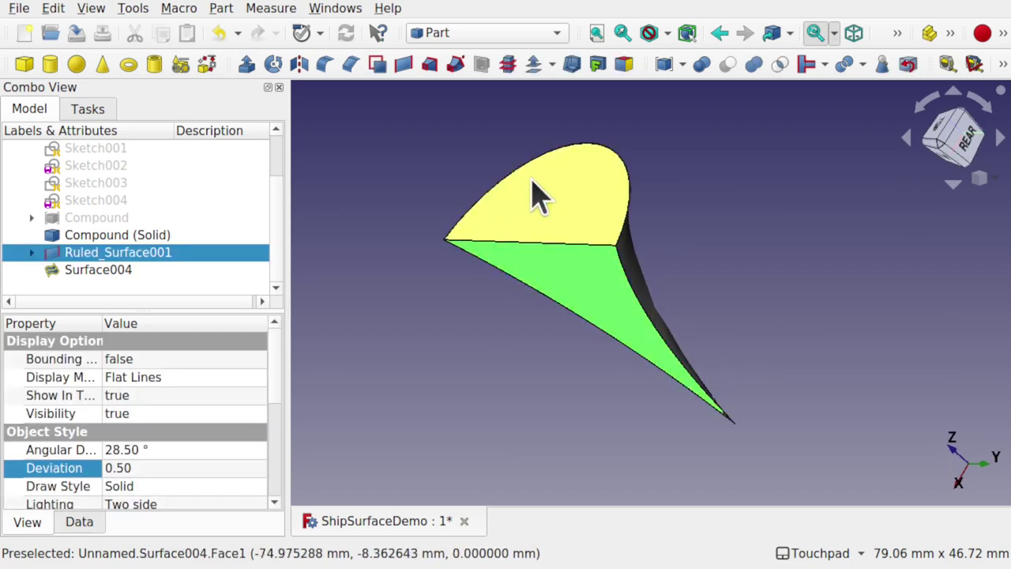
ctrl+click(540, 202)
alt+drag(699, 250, 585, 353)
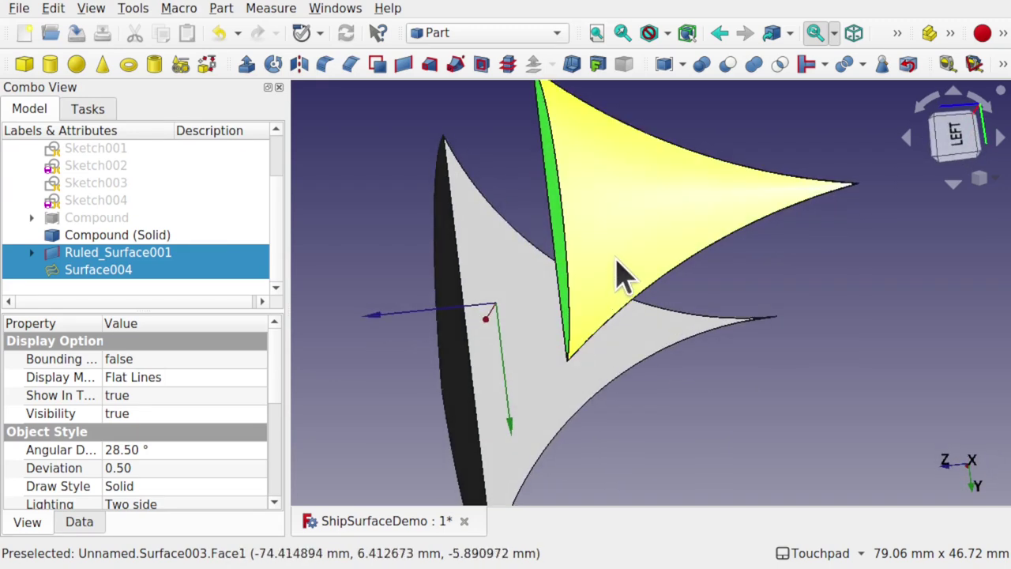
ctrl+click(620, 277)
mouse_move(616, 264)
alt+mouse_down()
mouse_move(795, 244)
mouse_move(841, 147)
mouse_move(718, 287)
mouse_move(729, 339)
mouse_move(765, 237)
mouse_move(749, 192)
mouse_move(266, 45)
alt+mouse_up()
click(222, 8)
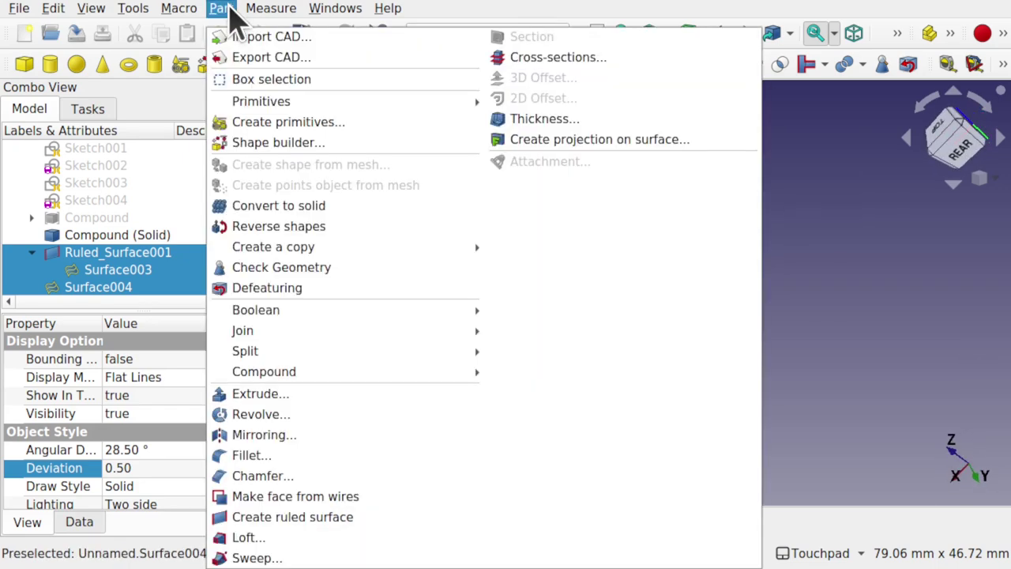
mouse_move(388, 368)
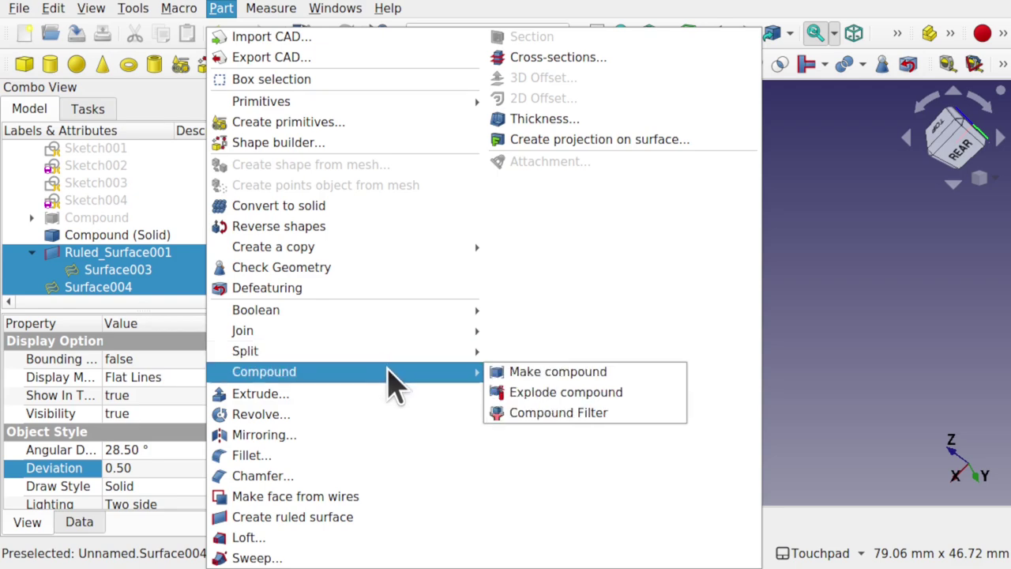
click(535, 383)
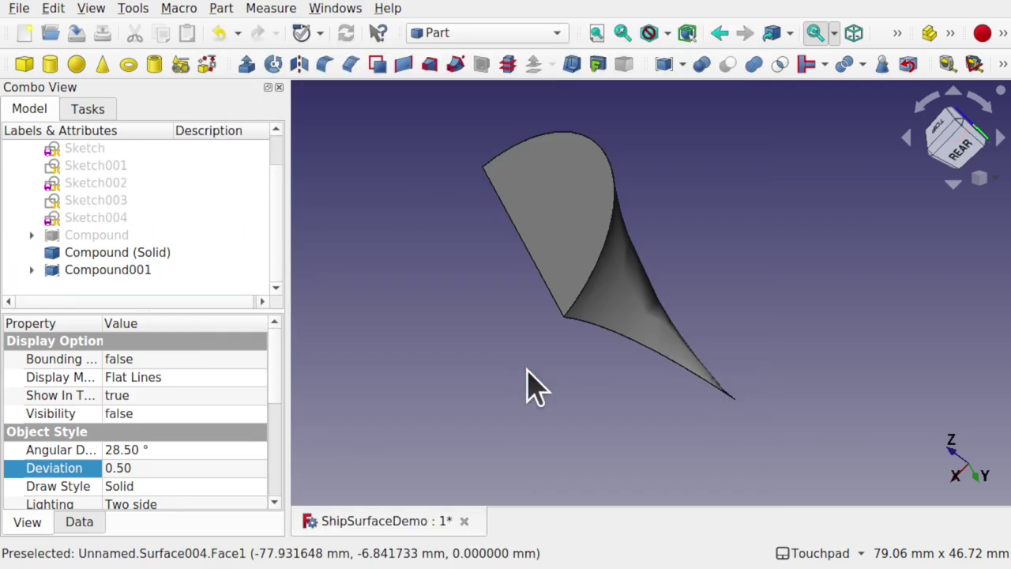
Step: Convert Compound001 to a solid and hide the original compound
click(123, 271)
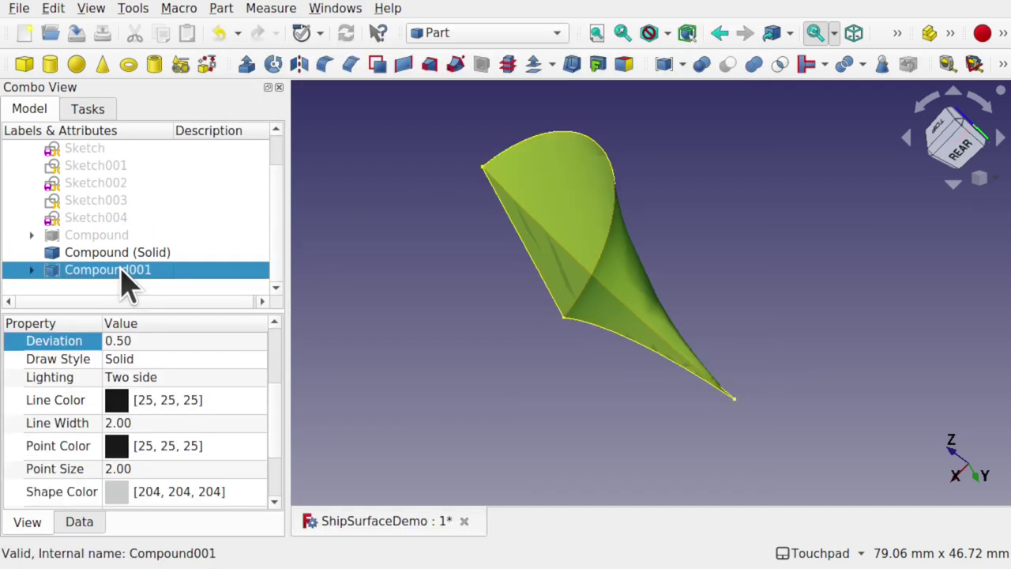
click(221, 9)
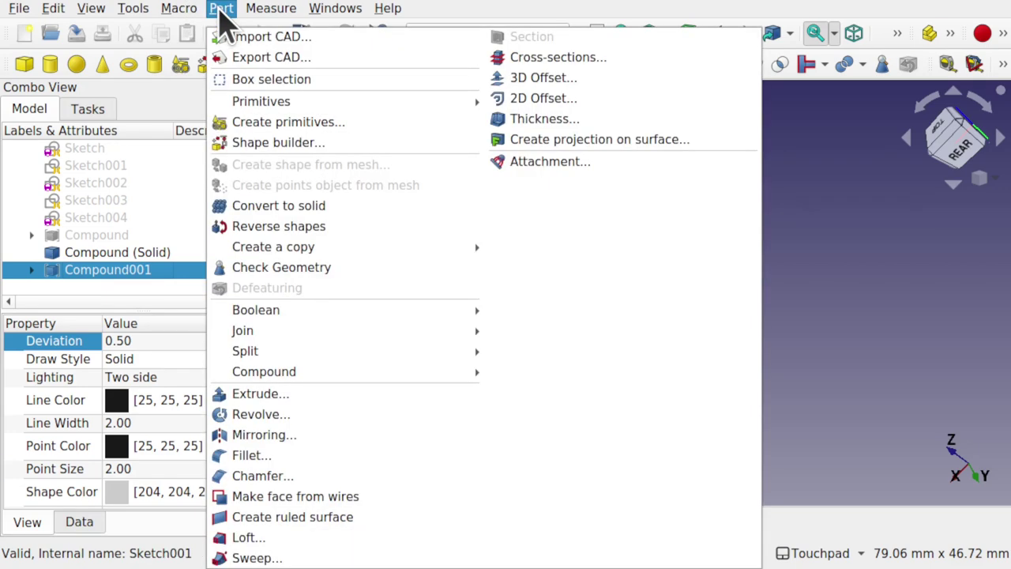
click(272, 207)
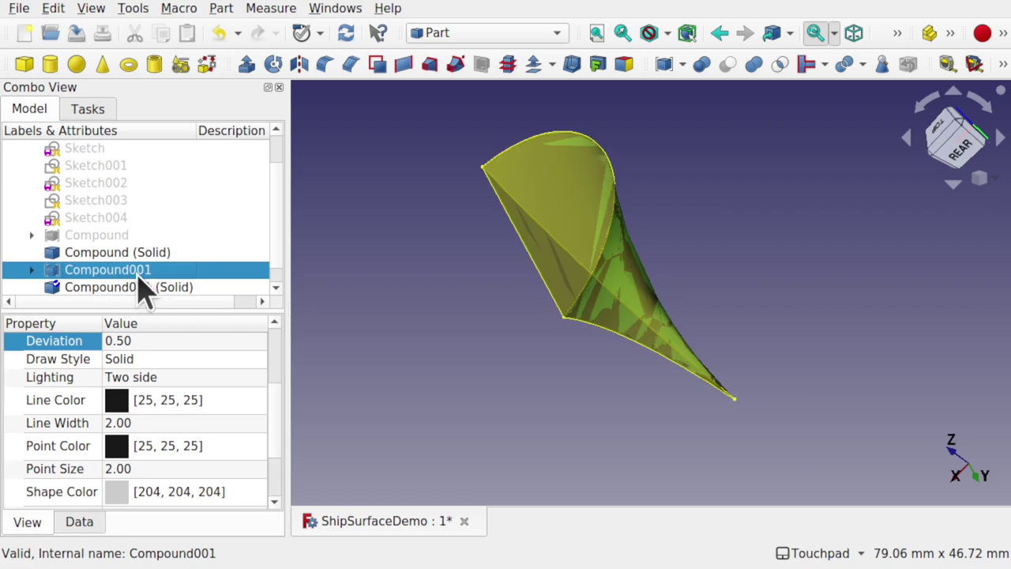
key(space)
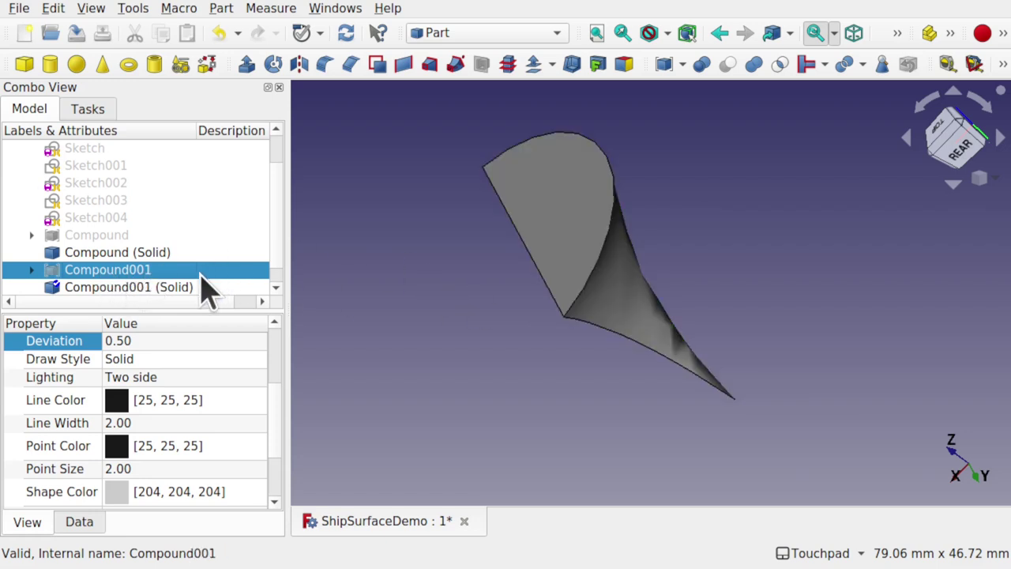
Step: Show the data properties of Compound001 (Solid) and examine the stern solid together with the bow solid
click(183, 288)
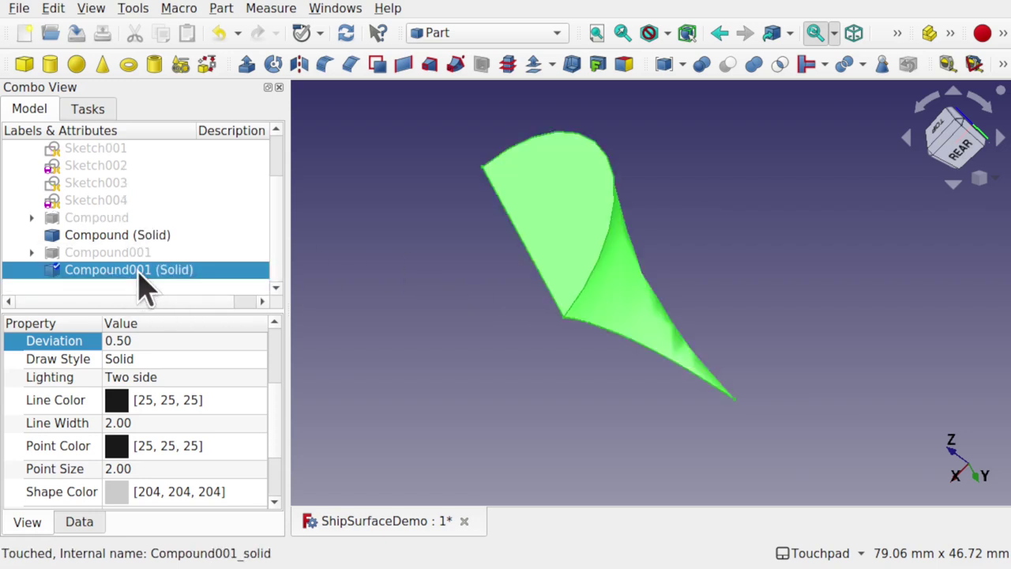
click(81, 522)
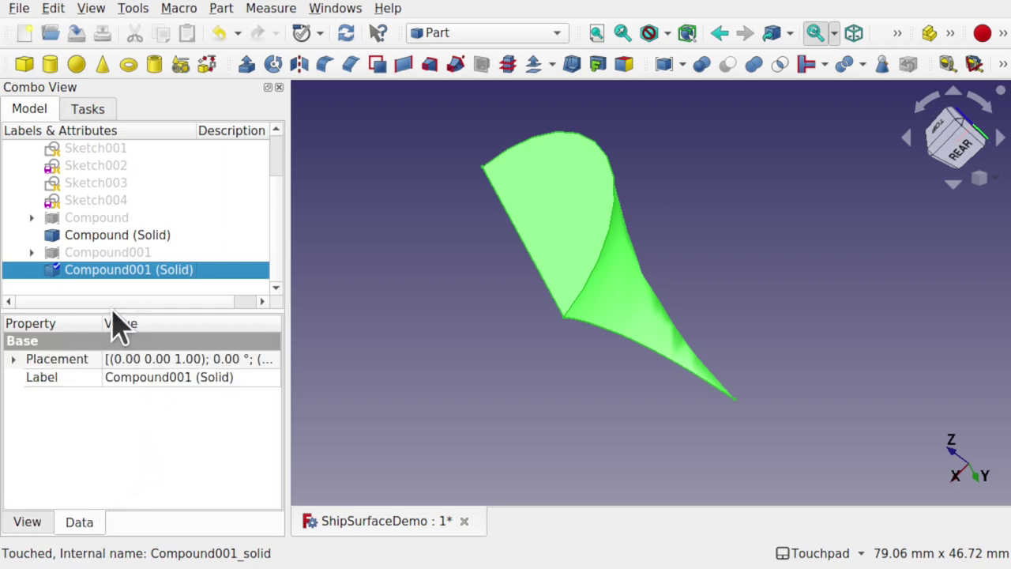
shift+drag(494, 269, 620, 347)
scroll(540, 242, down, 7)
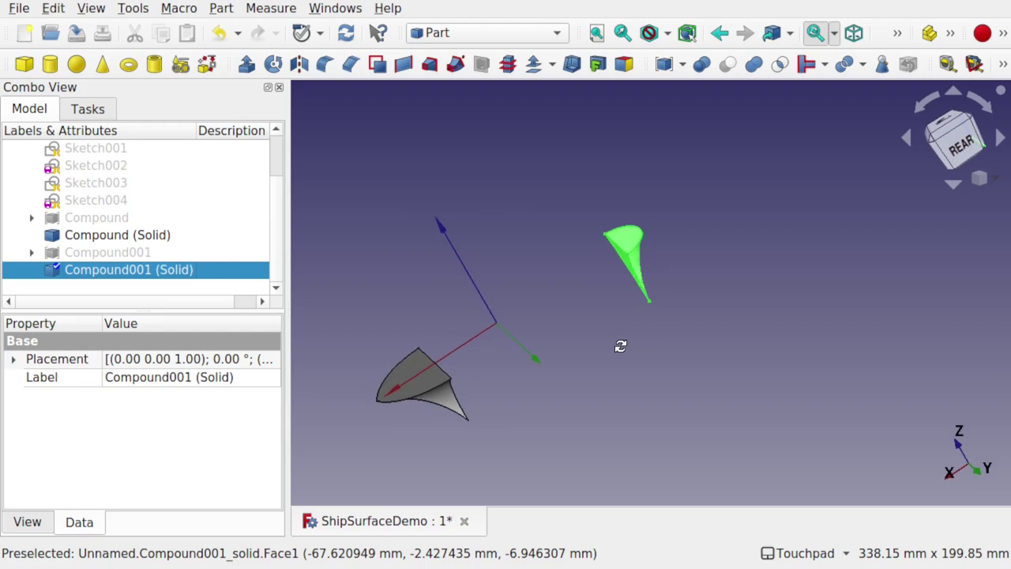
drag(621, 347, 585, 338)
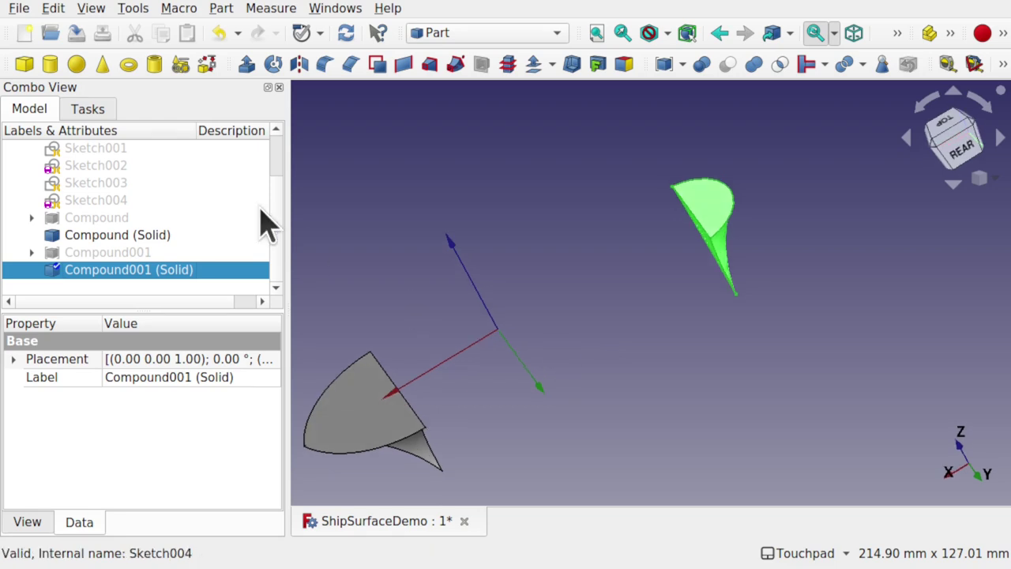
Step: Show the hull's source sketches Sketch, Sketch001, Sketch002, Sketch003 and Sketch004
click(126, 202)
click(127, 183)
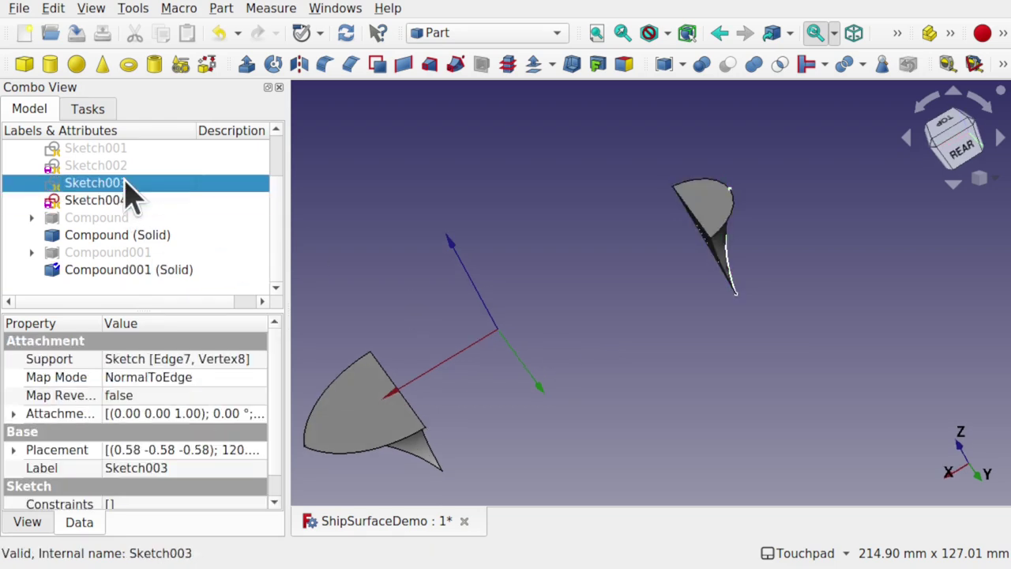
click(134, 166)
click(123, 150)
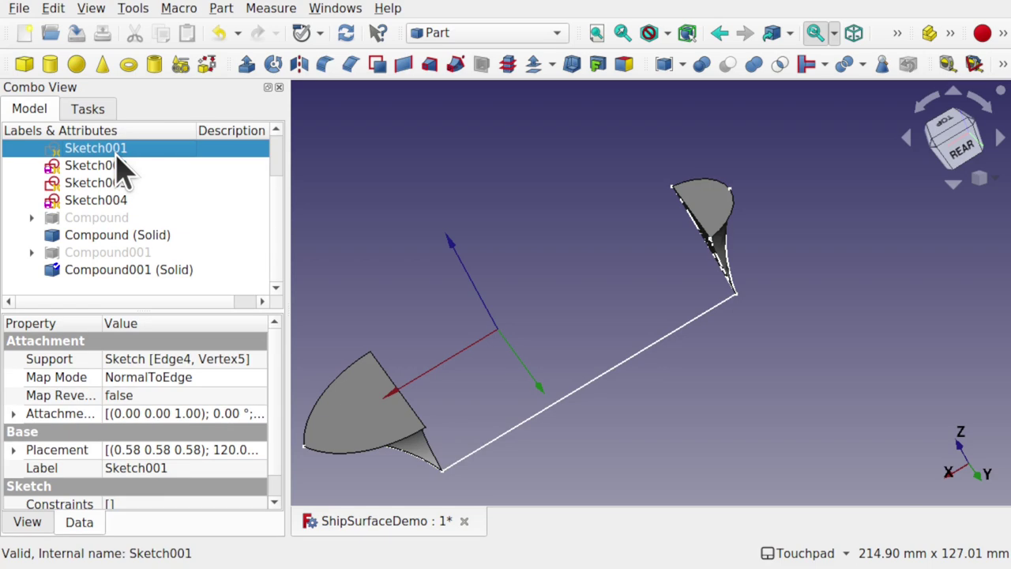
scroll(282, 169, up, 2)
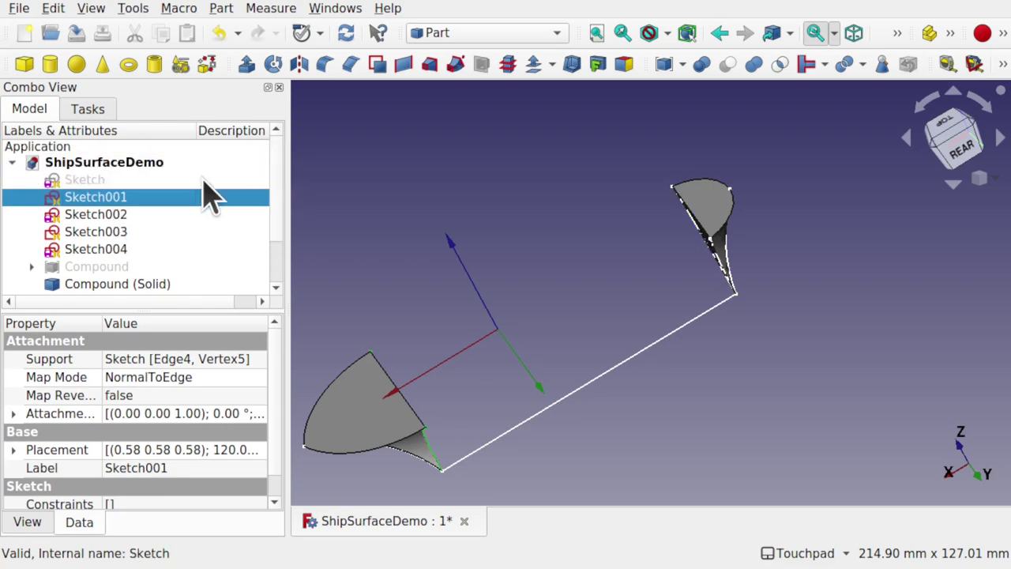
click(203, 182)
Step: Hide the stern solid Compound001 (Solid) and the bow solid Compound (Solid), leaving only the sketched curves
alt+drag(529, 316, 427, 315)
click(523, 369)
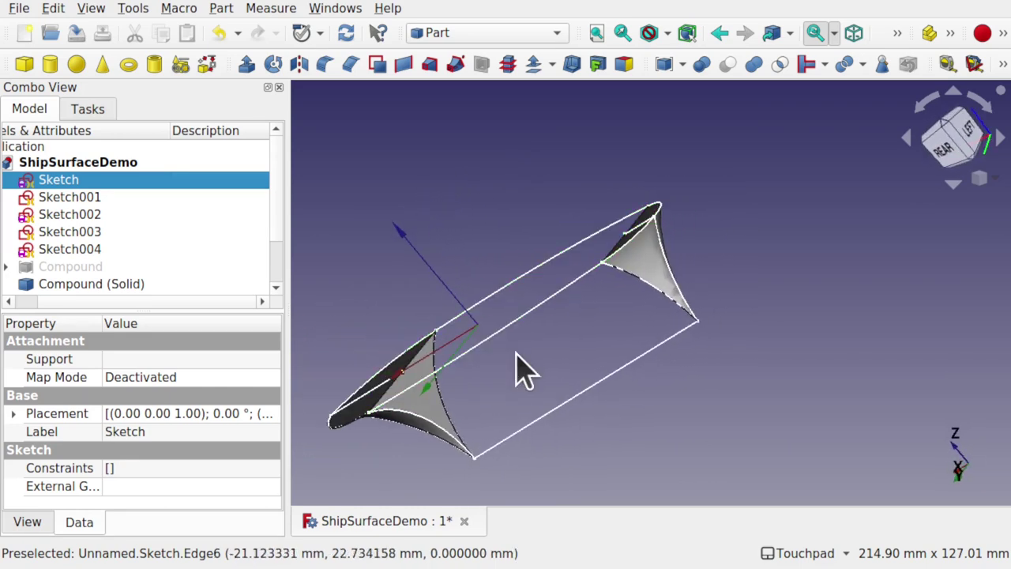
click(641, 277)
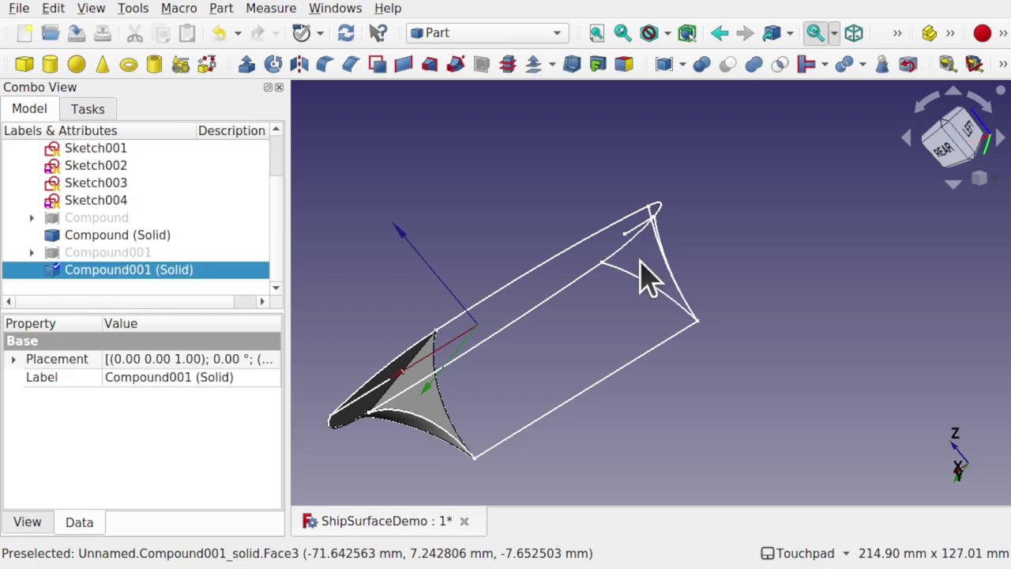
key(space)
click(404, 439)
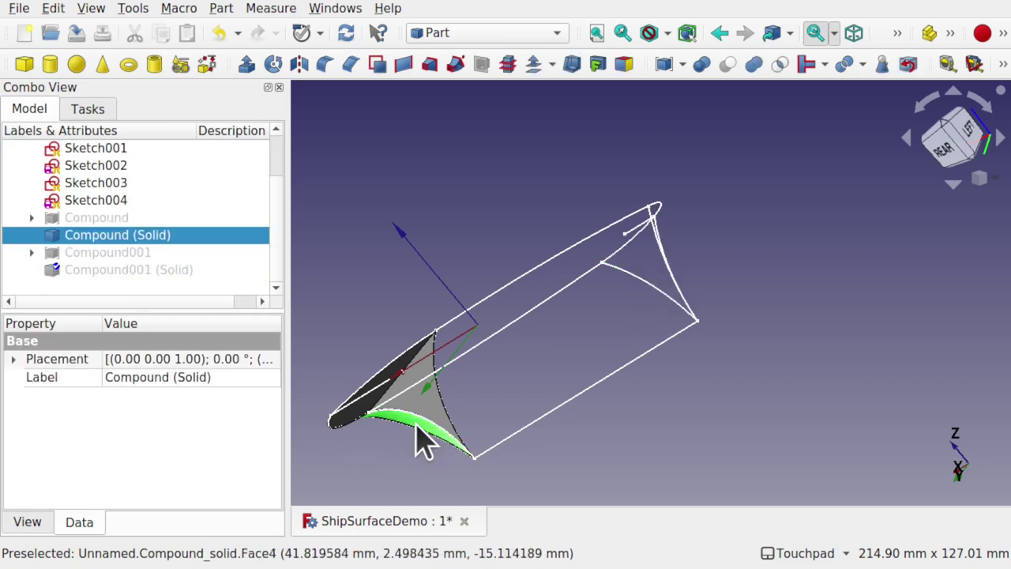
key(space)
mouse_move(537, 343)
shift+mouse_down()
mouse_move(695, 277)
mouse_move(713, 248)
mouse_move(721, 265)
shift+mouse_up()
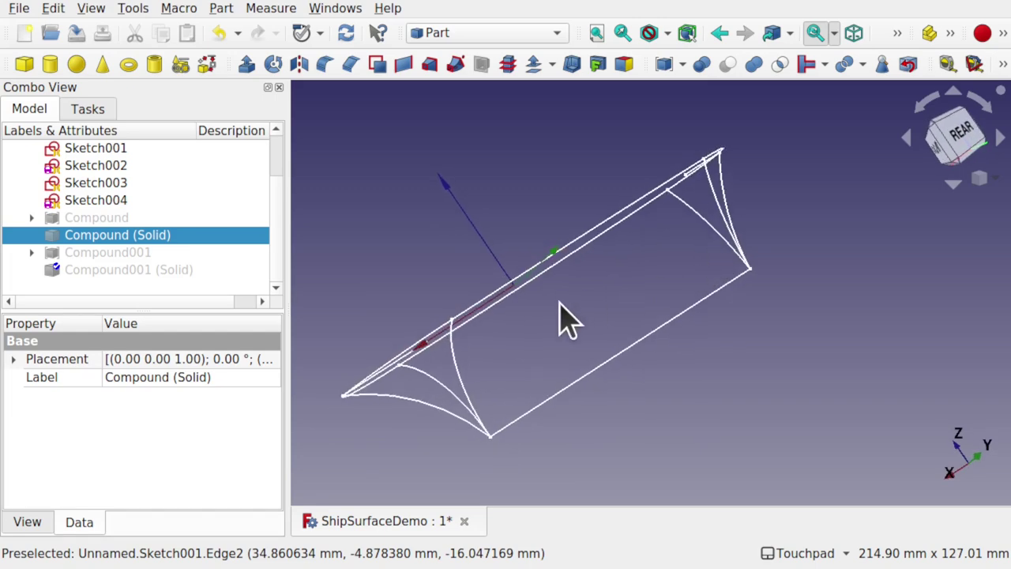
alt+drag(563, 320, 418, 355)
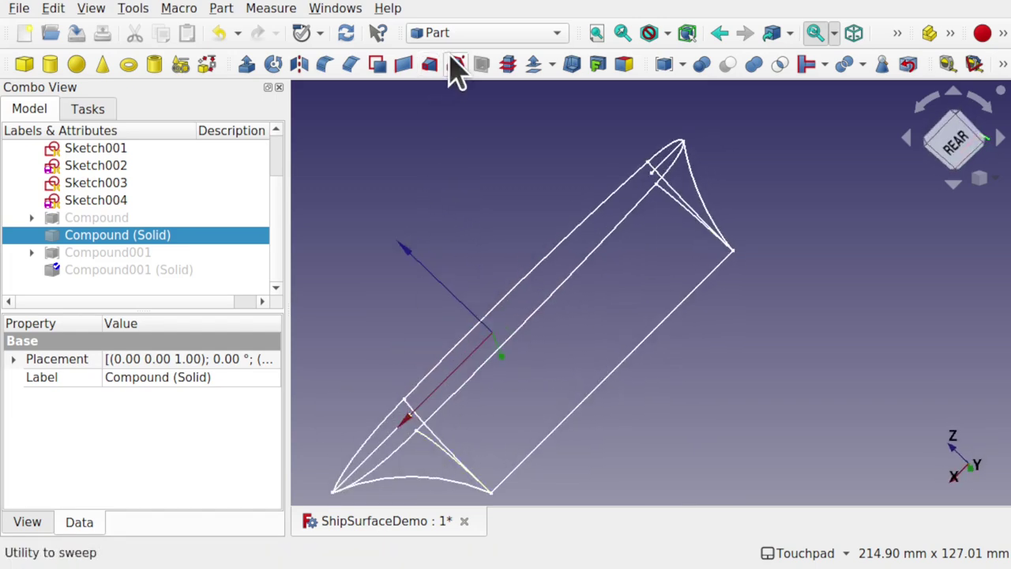
Step: Switch to the Surface workbench
click(478, 35)
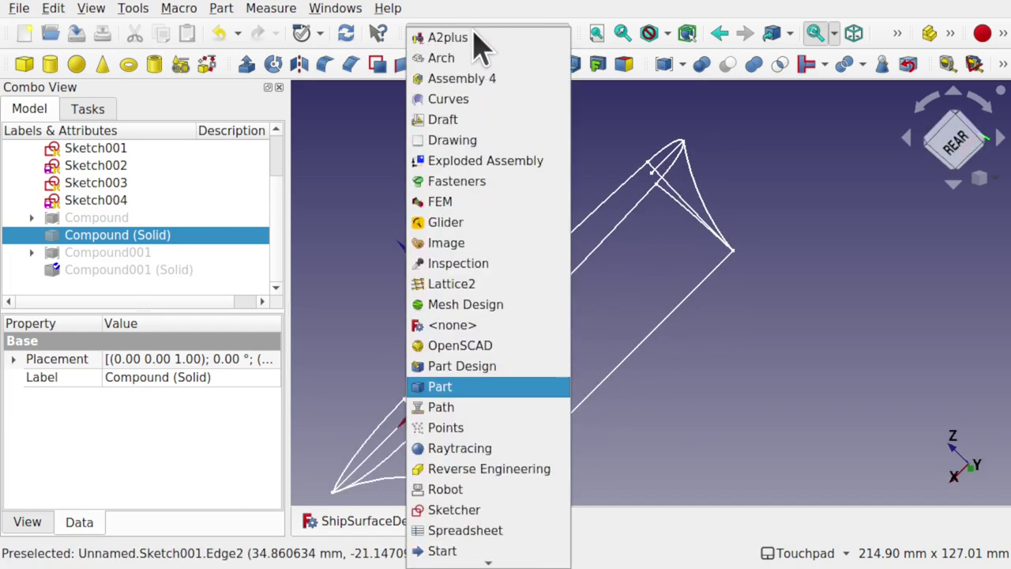
scroll(494, 482, down, 2)
click(490, 479)
click(553, 367)
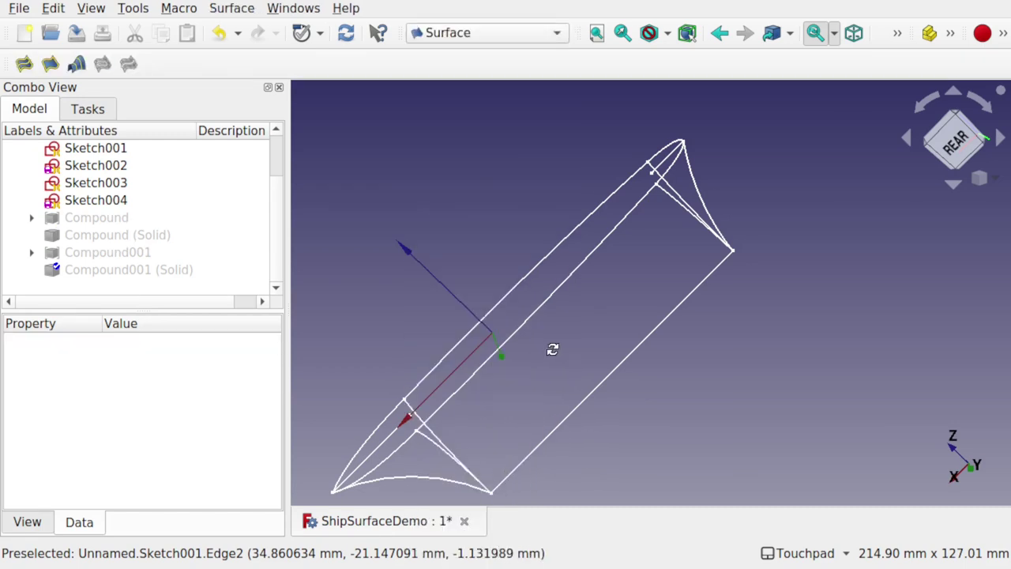
alt+drag(548, 350, 592, 300)
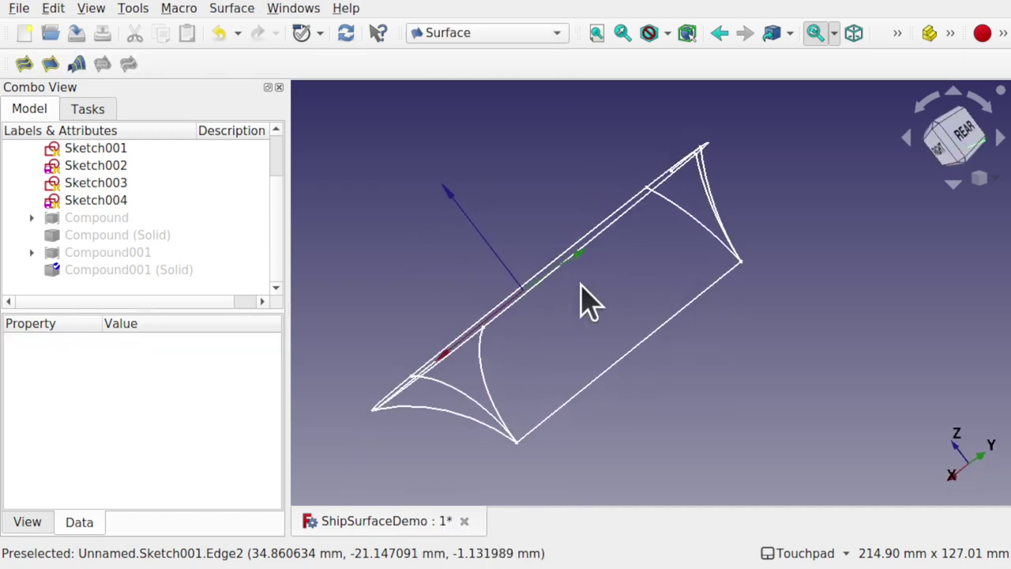
Step: Fill one midship hull side with a surface bounded by Sketch.Edge6, Sketch003.Edge2, Sketch002.Edge2 and Sketch001.Edge1
click(24, 63)
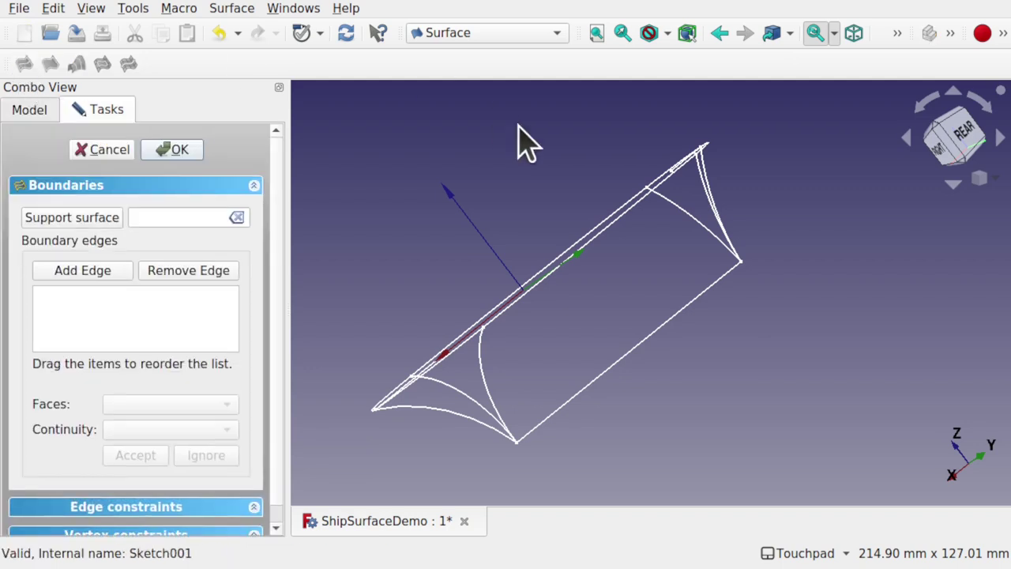
alt+drag(596, 233, 654, 221)
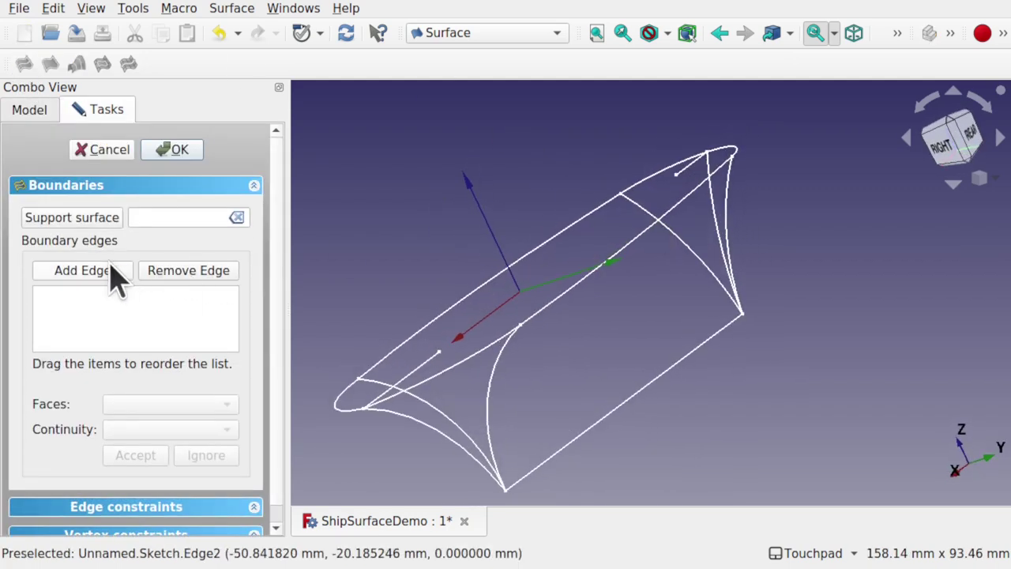
click(82, 271)
click(652, 242)
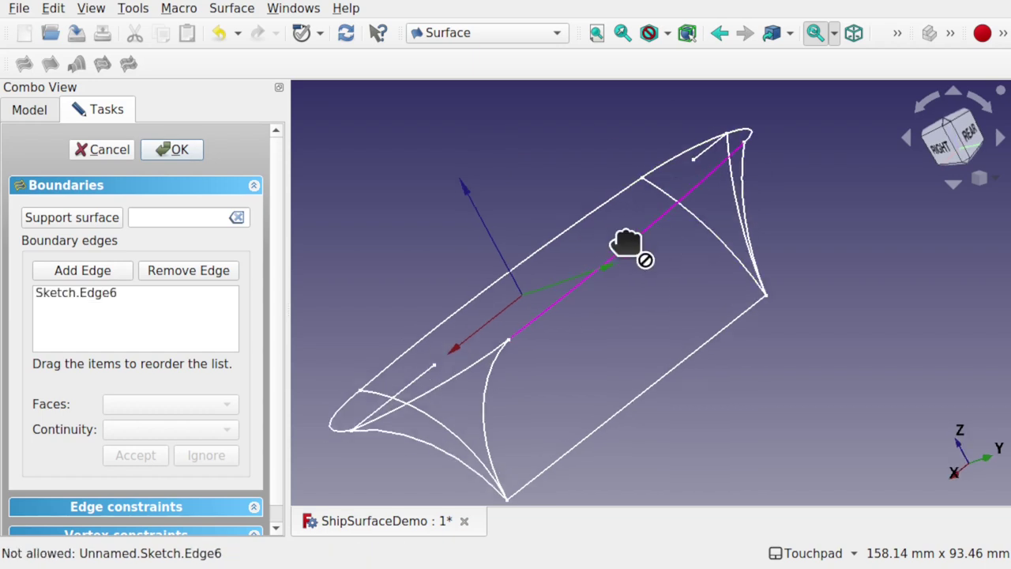
alt+drag(626, 243, 598, 246)
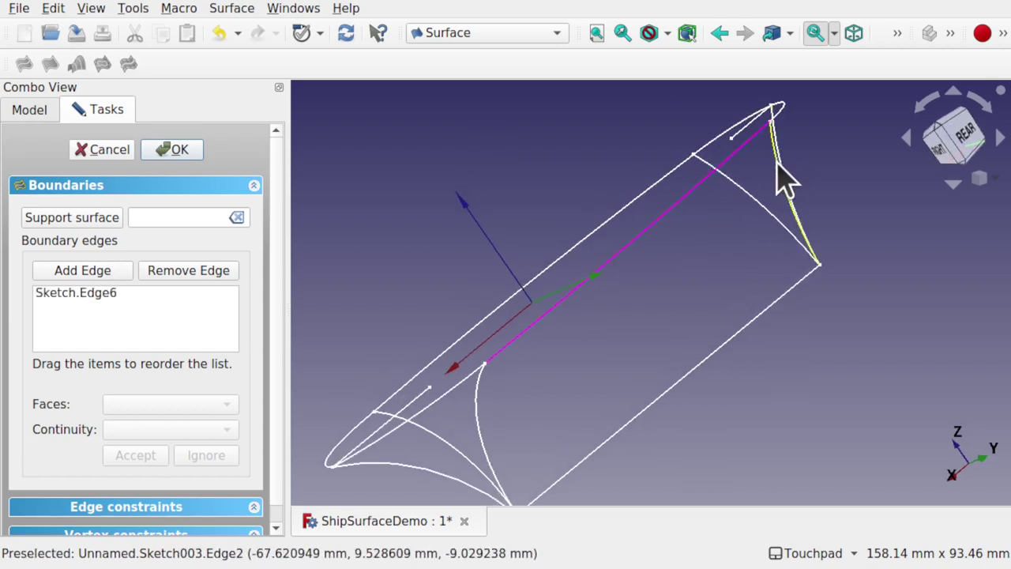
mouse_move(782, 181)
alt+mouse_down()
mouse_move(846, 167)
mouse_move(756, 176)
alt+mouse_up()
click(738, 176)
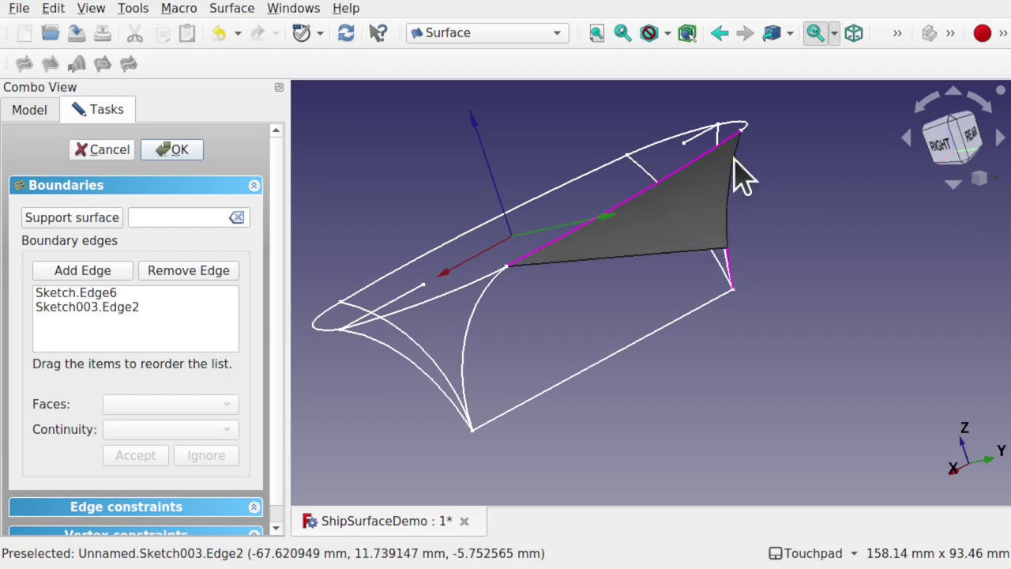
click(641, 357)
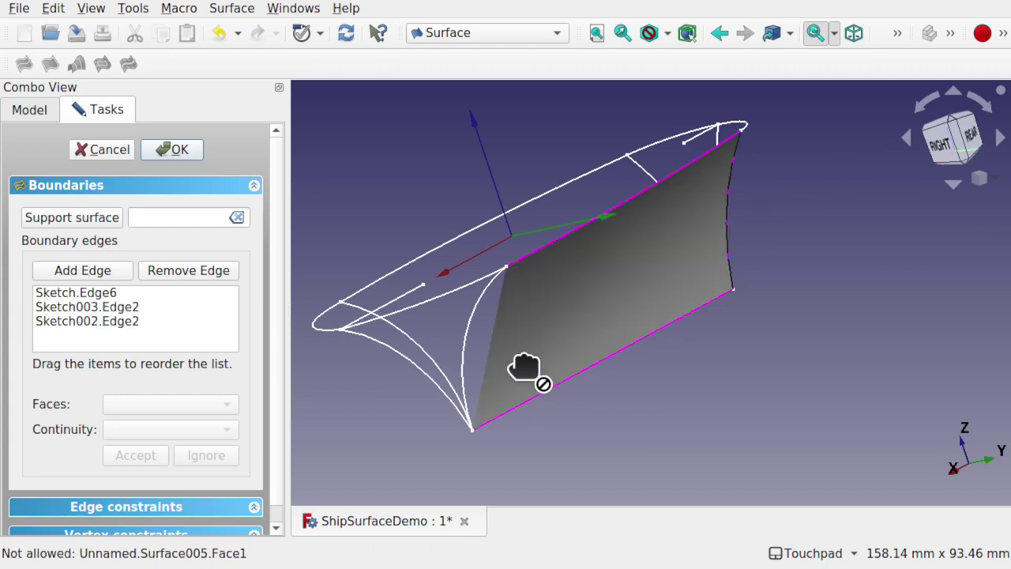
click(468, 348)
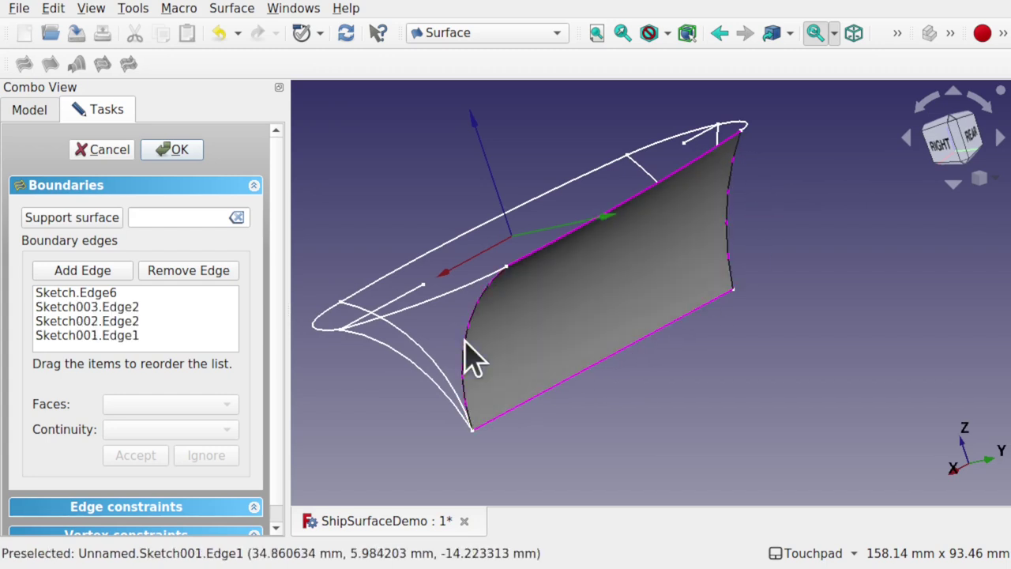
click(173, 149)
Step: Hide the new midship side surface Surface005
mouse_move(655, 266)
shift+mouse_down()
mouse_move(808, 269)
mouse_move(678, 289)
mouse_move(611, 266)
mouse_move(684, 269)
mouse_move(686, 296)
mouse_move(693, 264)
mouse_move(770, 273)
mouse_move(715, 289)
mouse_move(647, 284)
shift+mouse_up()
click(629, 319)
key(space)
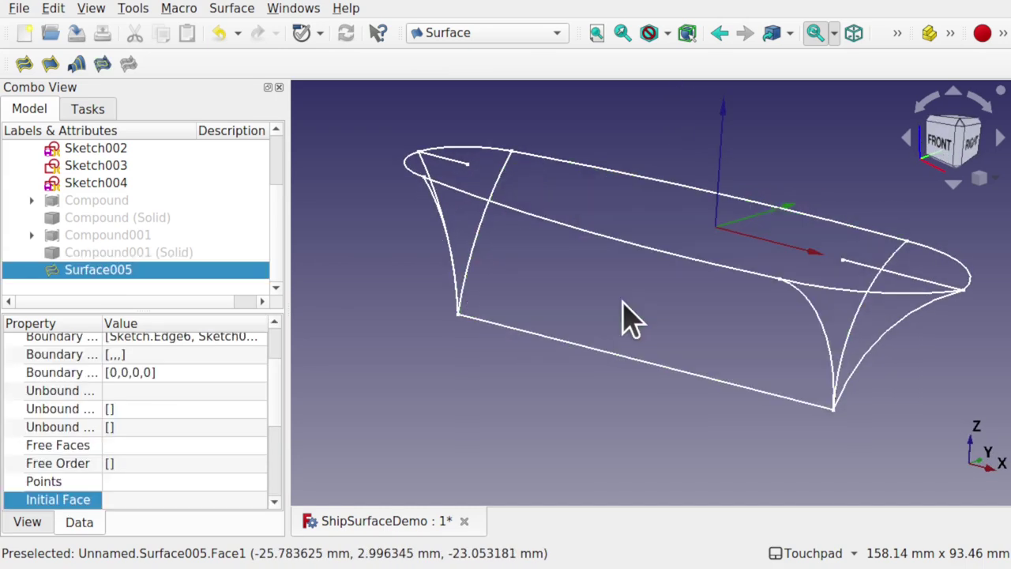
Step: Fill the opposite midship hull side, bounded by Sketch003.Edge1, Sketch002.Edge2 and the matching side edges of Sketch001 and Sketch
drag(630, 318, 703, 271)
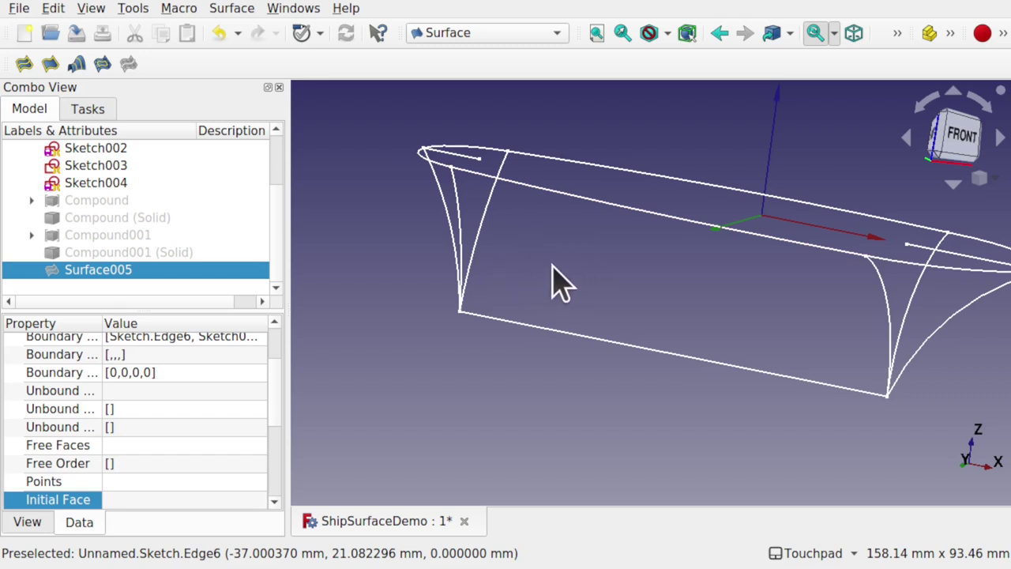
middle_drag(577, 234, 519, 246)
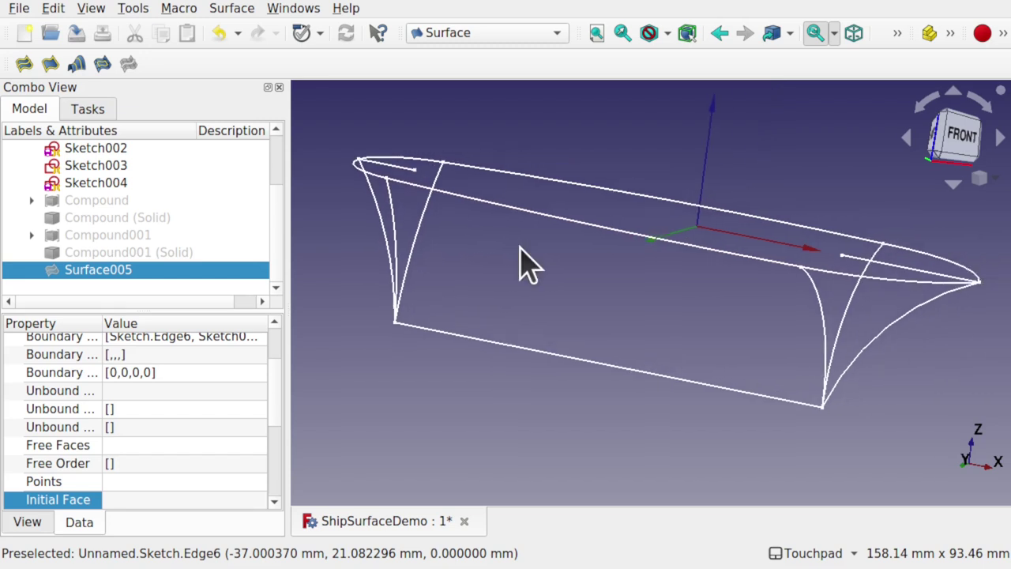
click(22, 62)
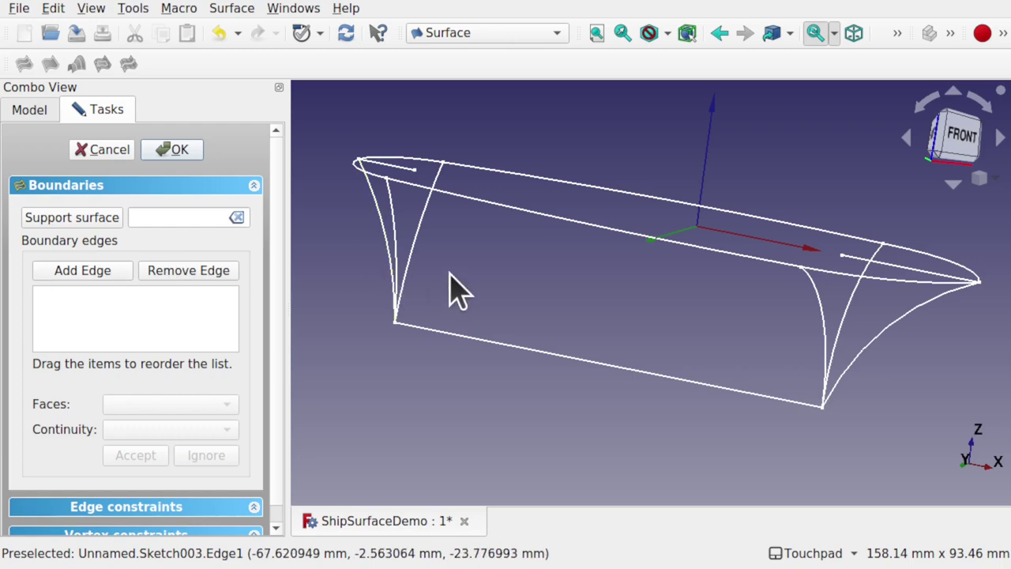
drag(454, 286, 407, 257)
click(403, 246)
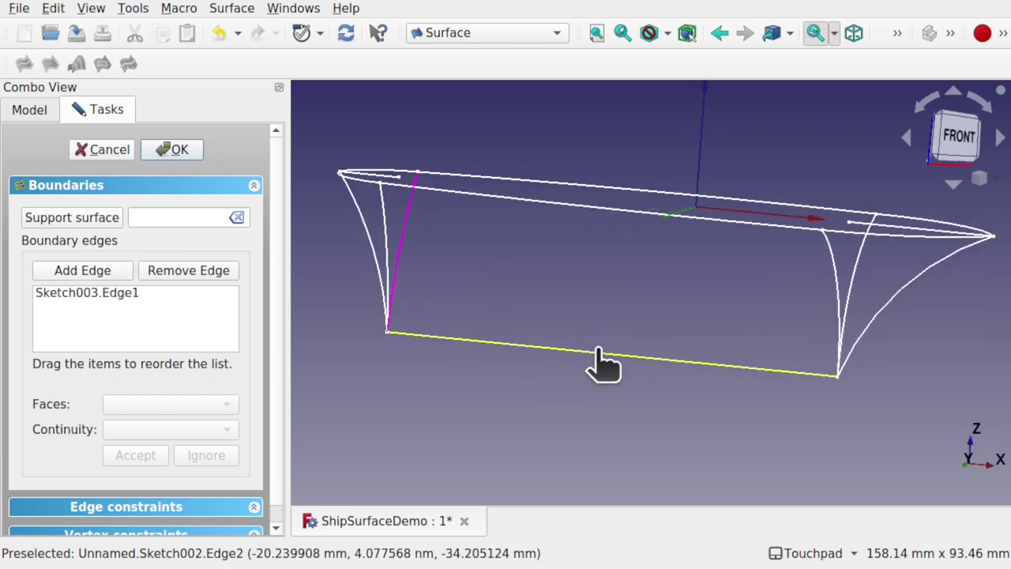
click(597, 352)
click(862, 273)
mouse_move(745, 248)
mouse_down()
mouse_move(751, 316)
mouse_move(688, 270)
mouse_move(663, 384)
mouse_move(648, 296)
mouse_move(617, 281)
mouse_up()
click(694, 272)
click(174, 149)
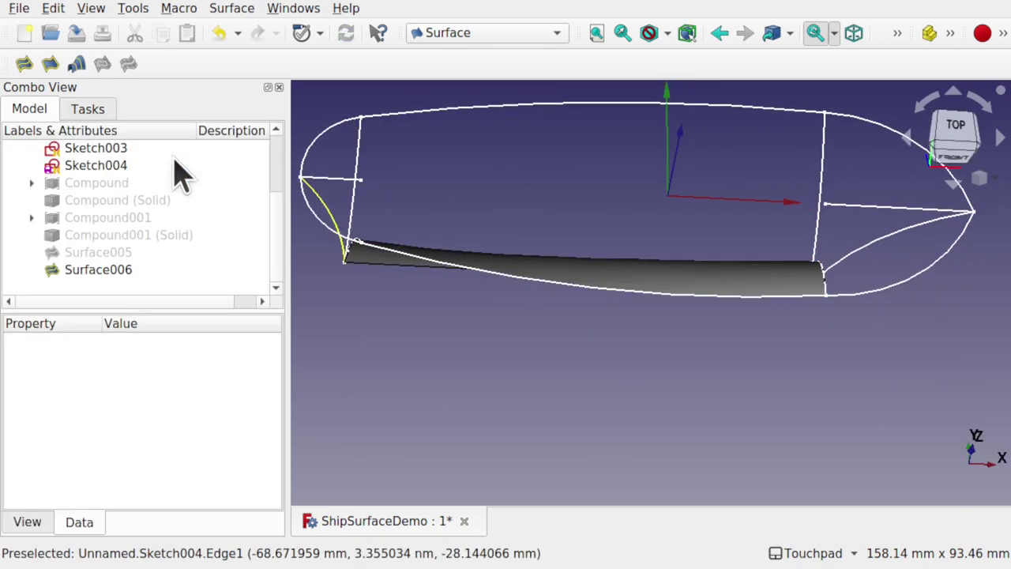
Step: Show Surface005 again and hide Sketch, Sketch001, Sketch002 and Sketch003
click(124, 253)
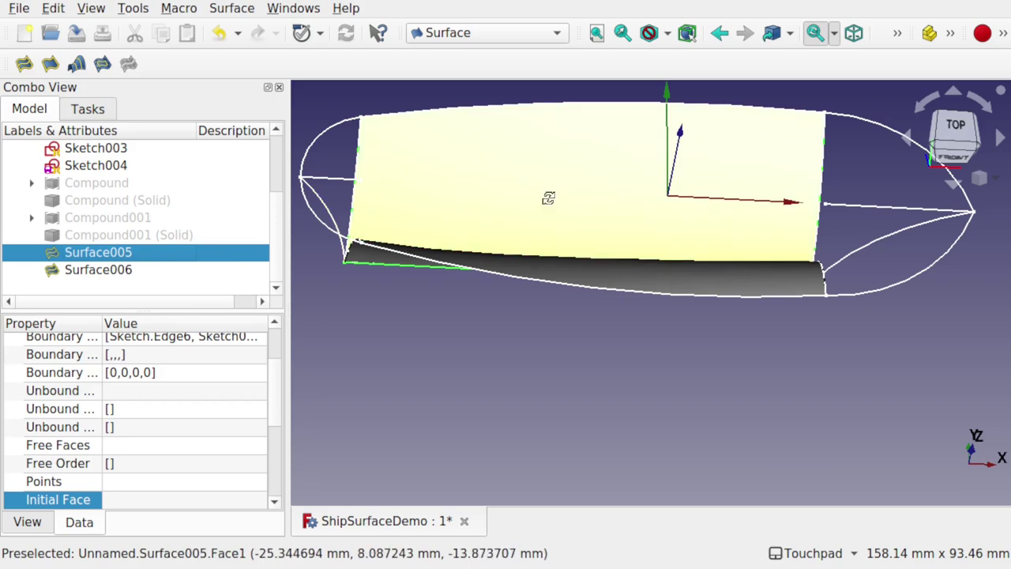
drag(546, 196, 658, 241)
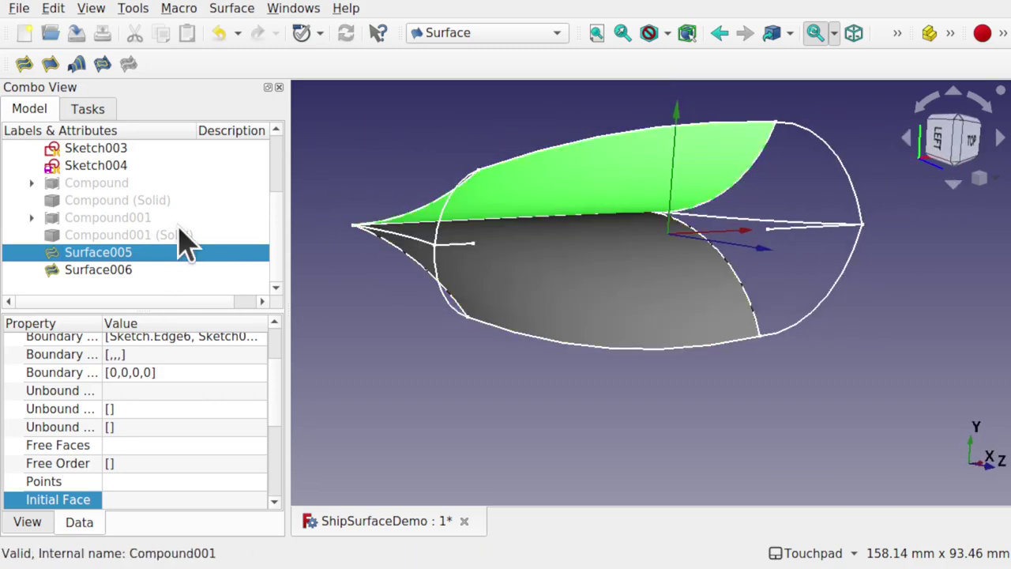
scroll(284, 209, up, 2)
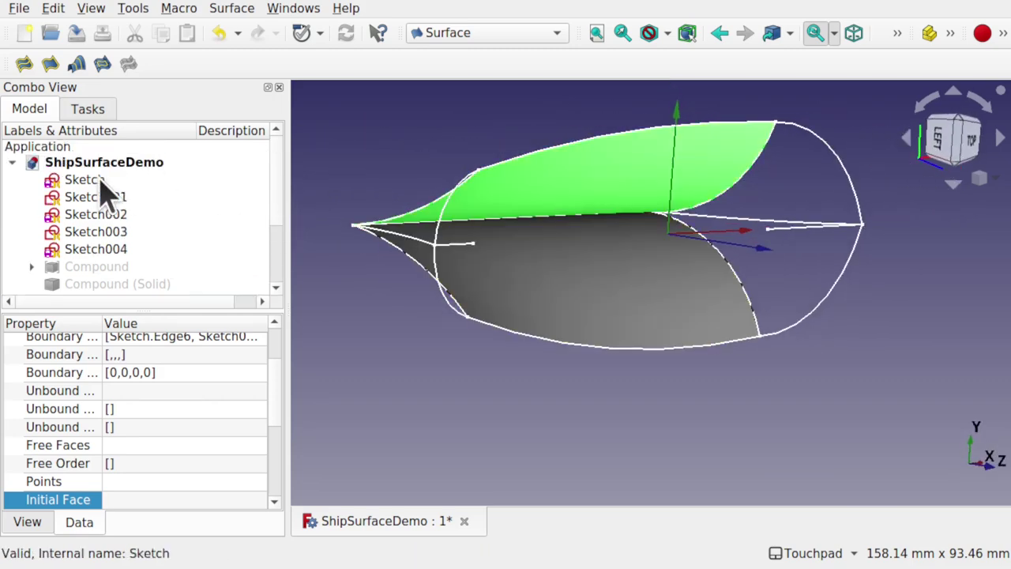
click(100, 181)
shift+click(123, 233)
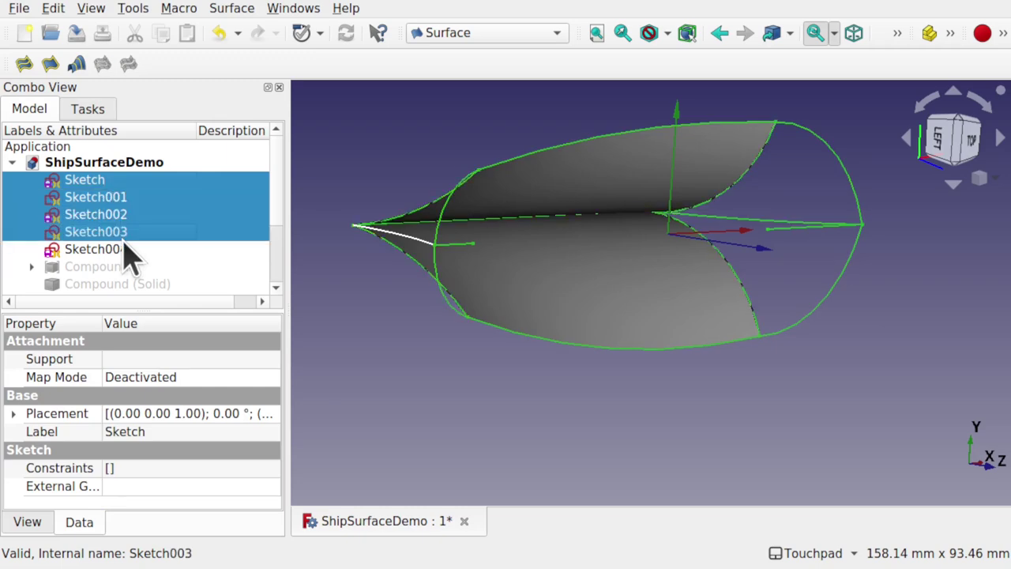
key(space)
mouse_move(625, 253)
alt+mouse_down()
mouse_move(519, 124)
mouse_move(410, 142)
mouse_move(429, 207)
mouse_move(494, 252)
mouse_move(571, 262)
mouse_move(618, 289)
alt+mouse_up()
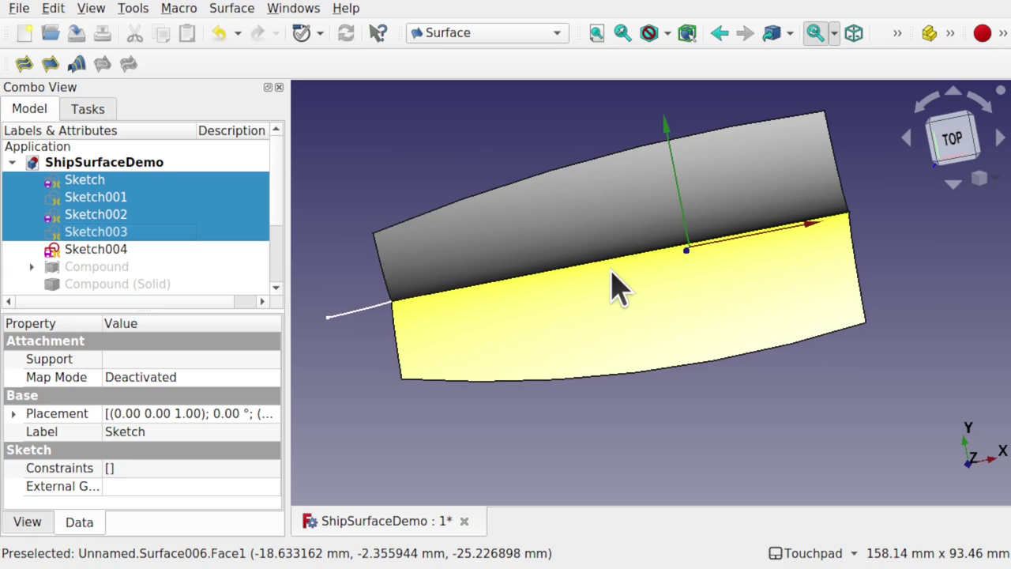
Step: Switch to the Part workbench and create a ruled surface between the stern-end edges Surface005.Edge2 and Surface006.Edge1
click(476, 36)
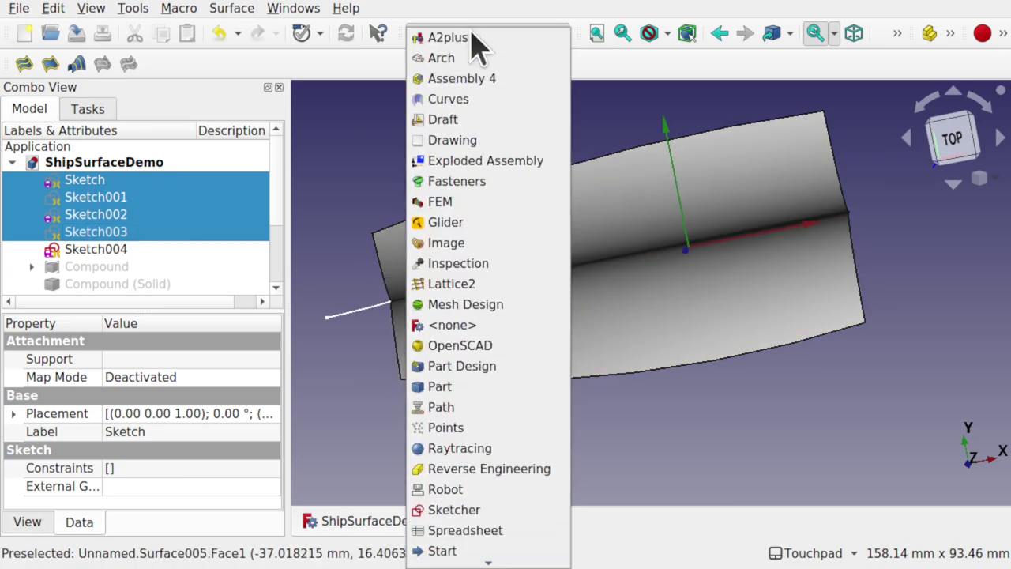
click(474, 387)
alt+drag(474, 386, 669, 342)
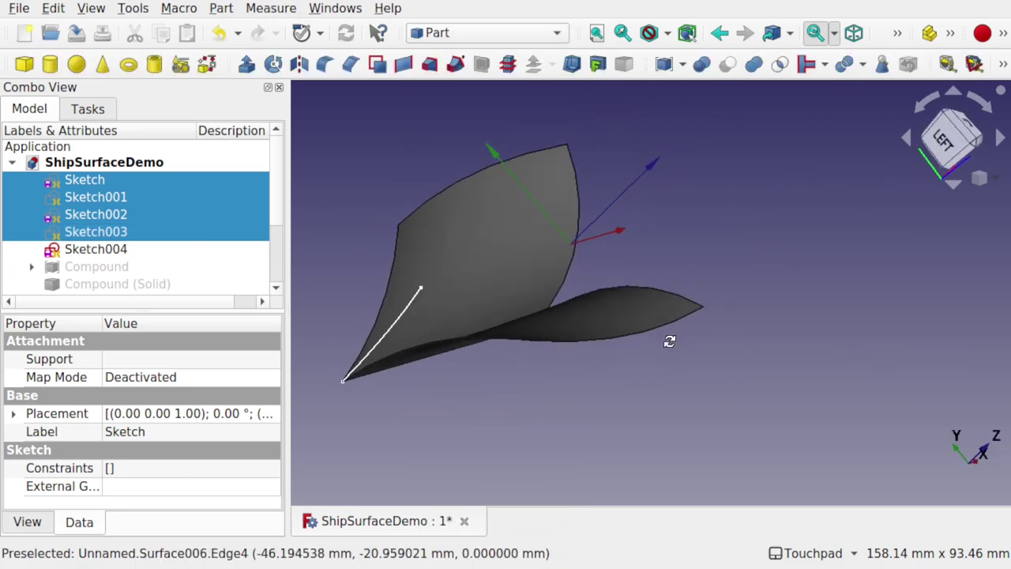
click(396, 265)
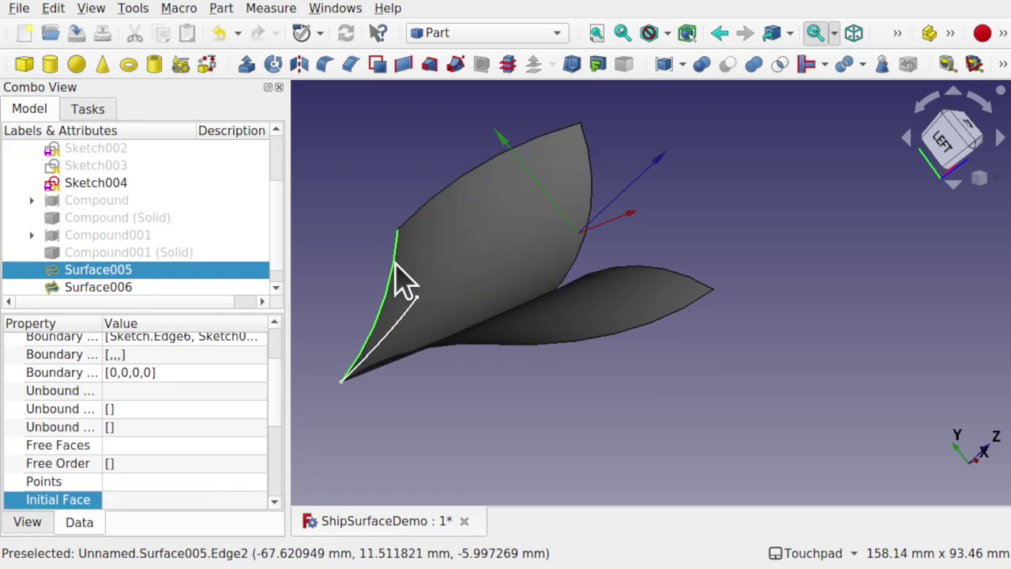
ctrl+click(437, 365)
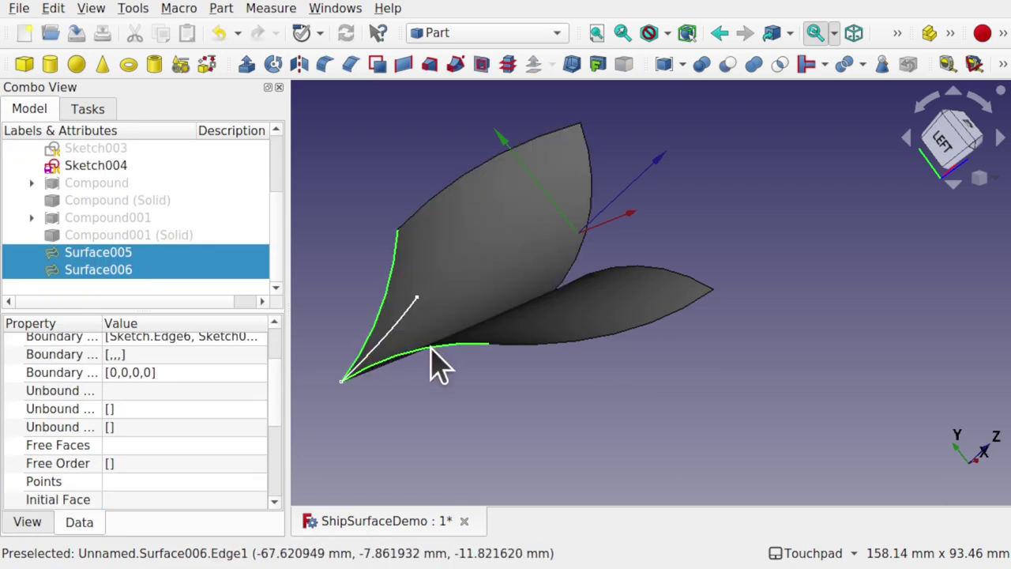
click(403, 64)
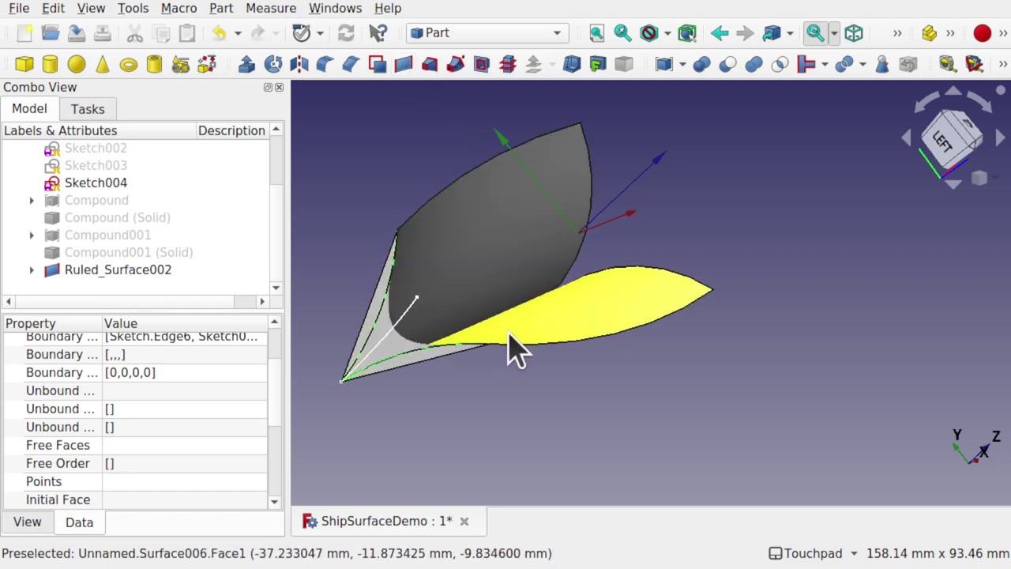
alt+drag(517, 335, 384, 384)
click(384, 384)
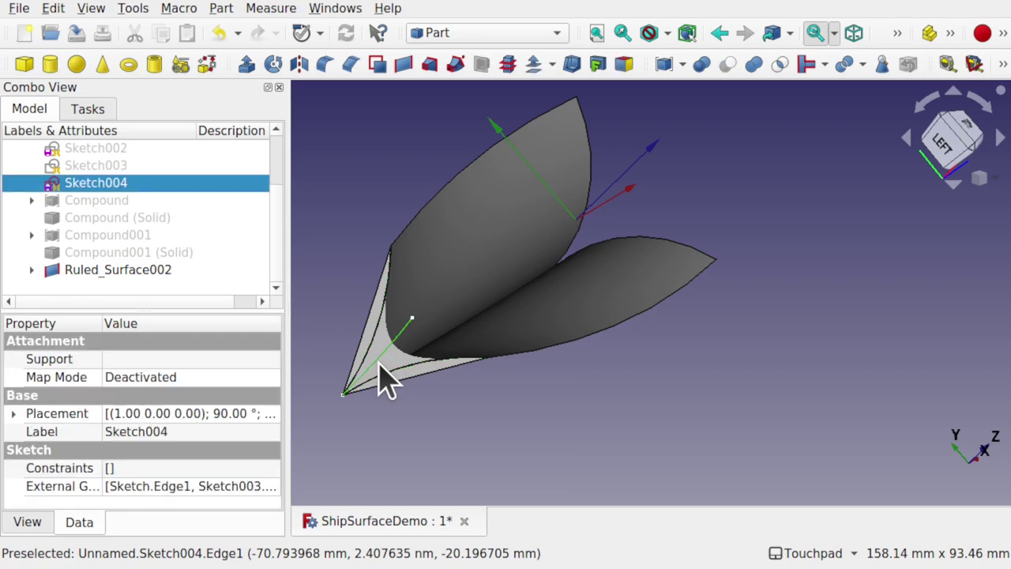
key(Delete)
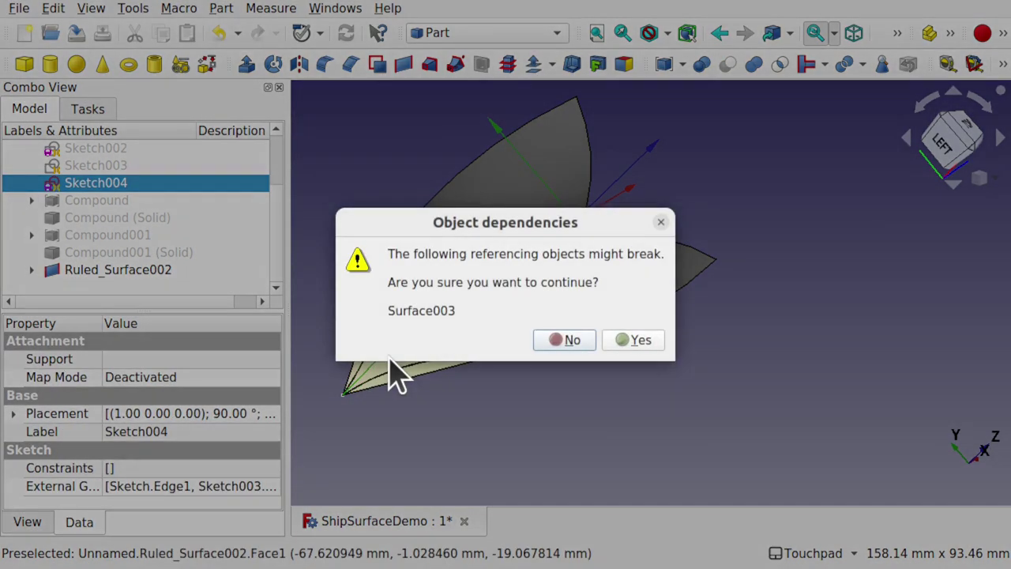
click(565, 339)
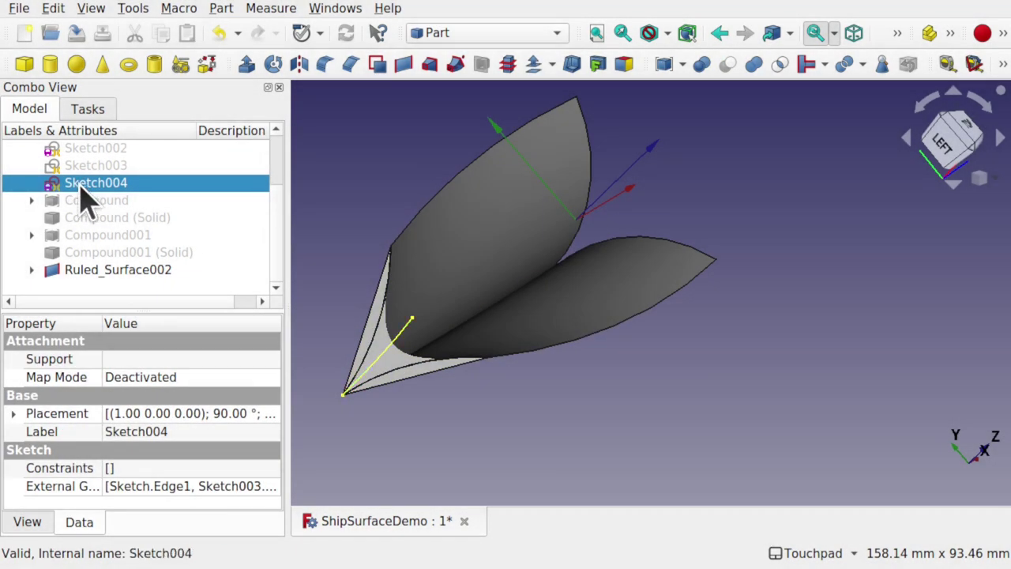
Step: Delete the ruled surface Ruled_Surface002 that closes the stern end of the midship section
click(134, 273)
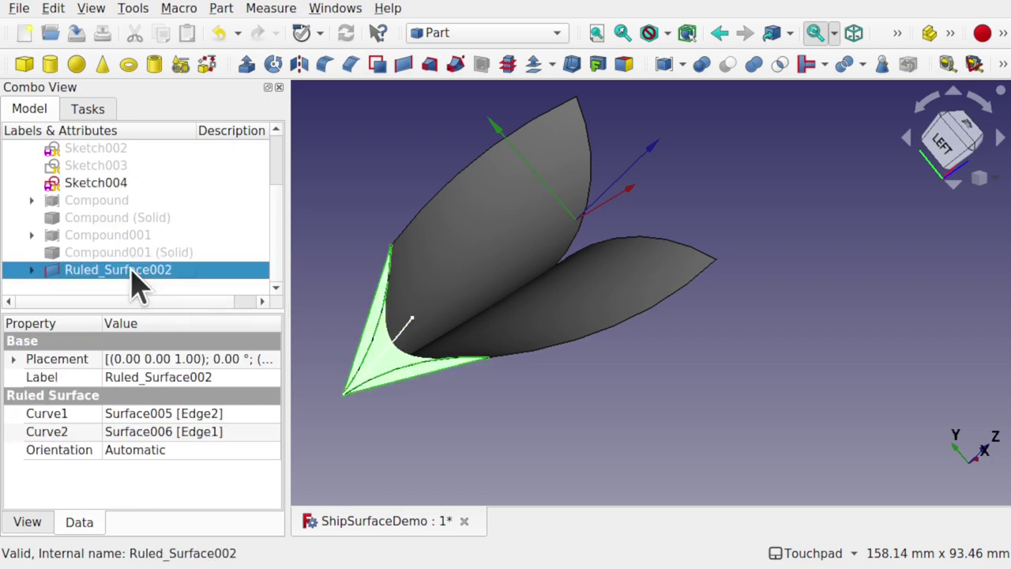
click(400, 429)
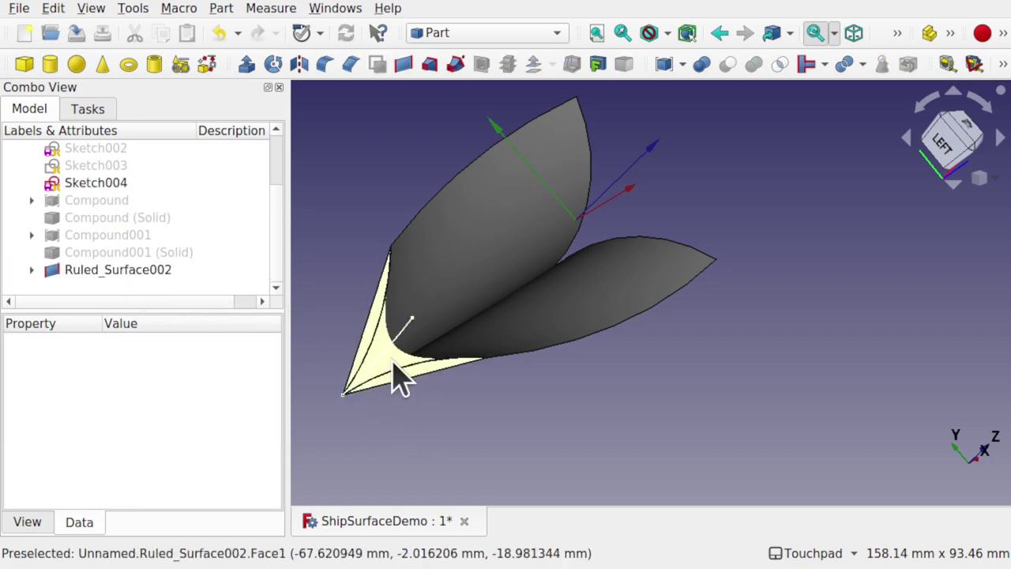
click(400, 379)
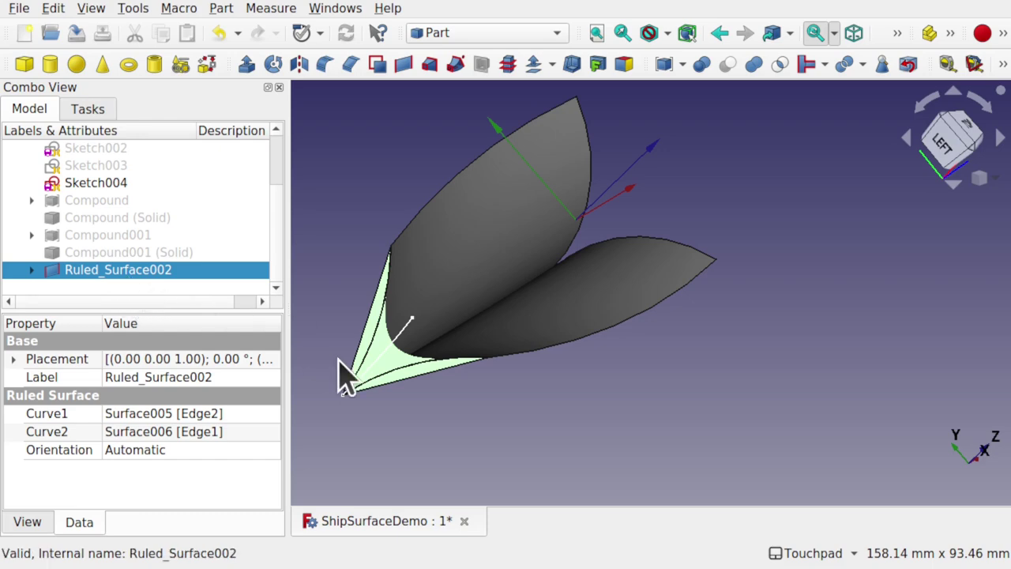
key(Delete)
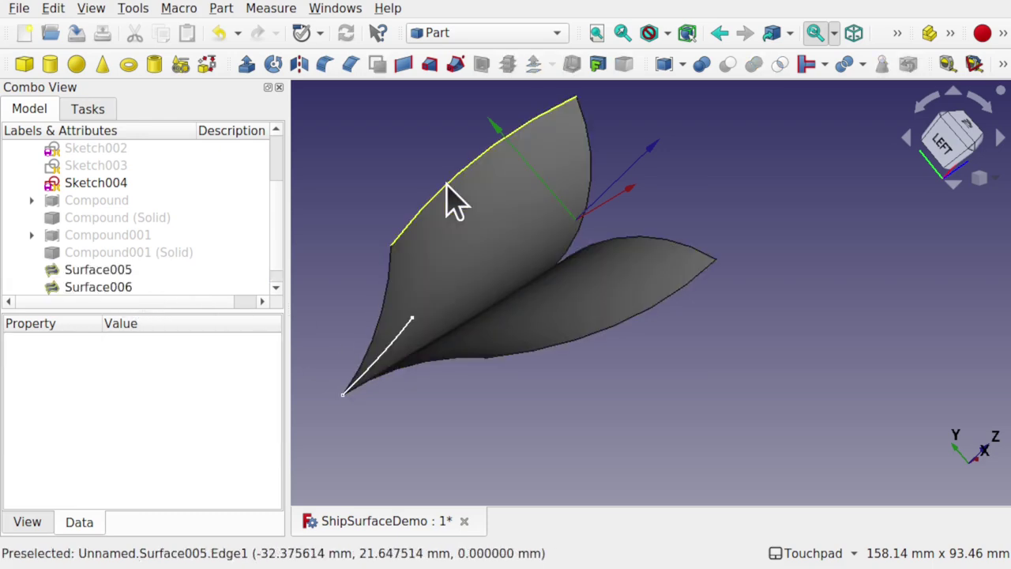
Step: Create a ruled surface across the deck between the upper side edges Surface005.Edge1 and Surface006.Edge4
click(448, 190)
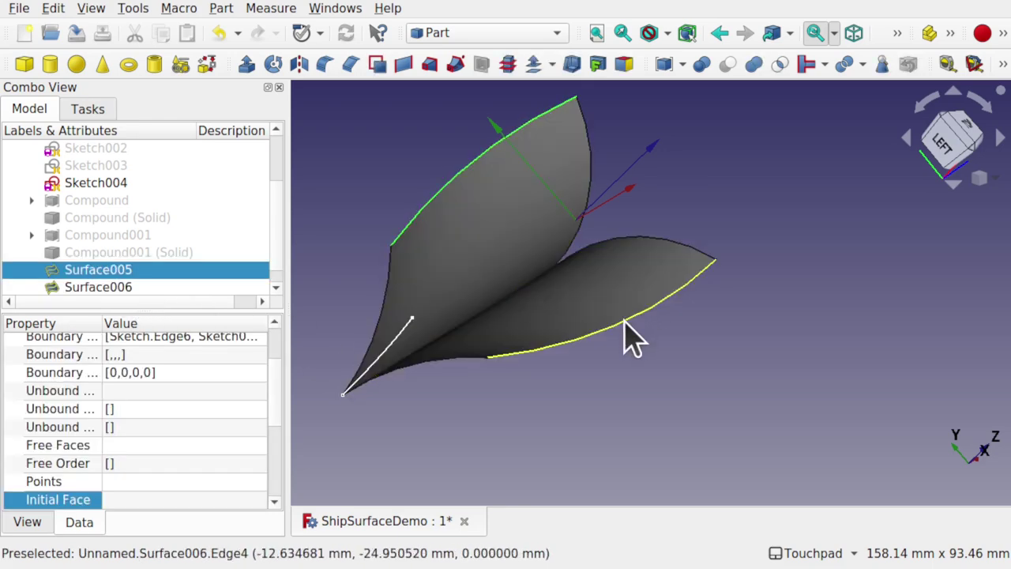
ctrl+click(628, 336)
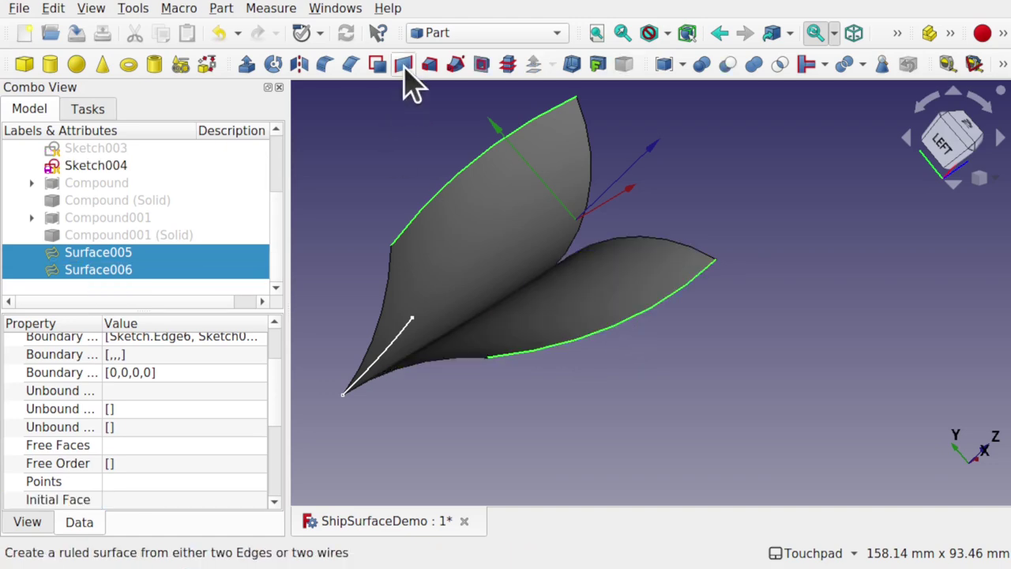
click(403, 64)
shift+drag(550, 277, 429, 271)
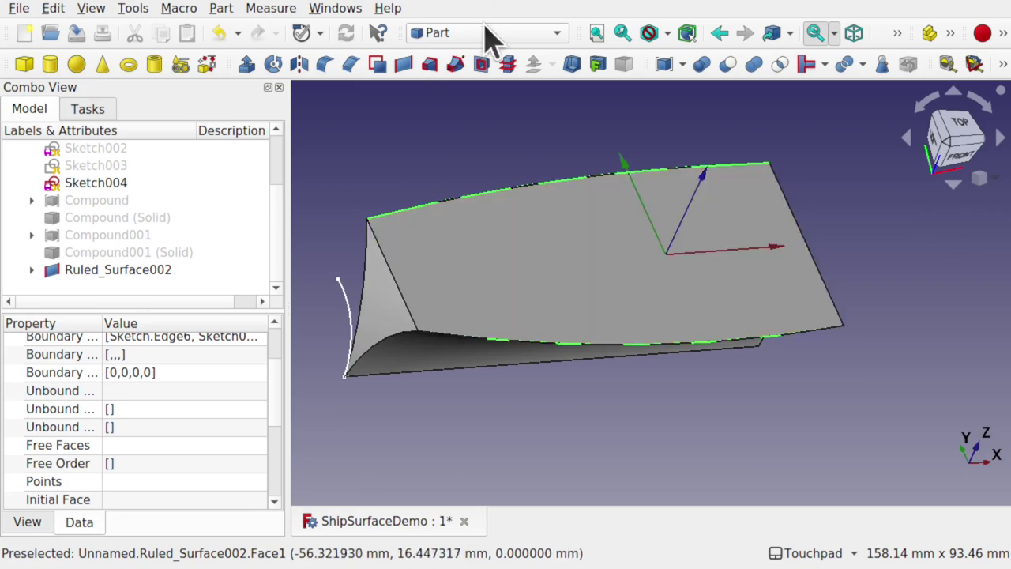
Step: Switch to the Surface workbench and fill the stern-end face bounded by Surface005.Edge2, Surface006.Edge1 and Ruled_Surface002.Edge2
click(485, 32)
scroll(518, 468, down, 2)
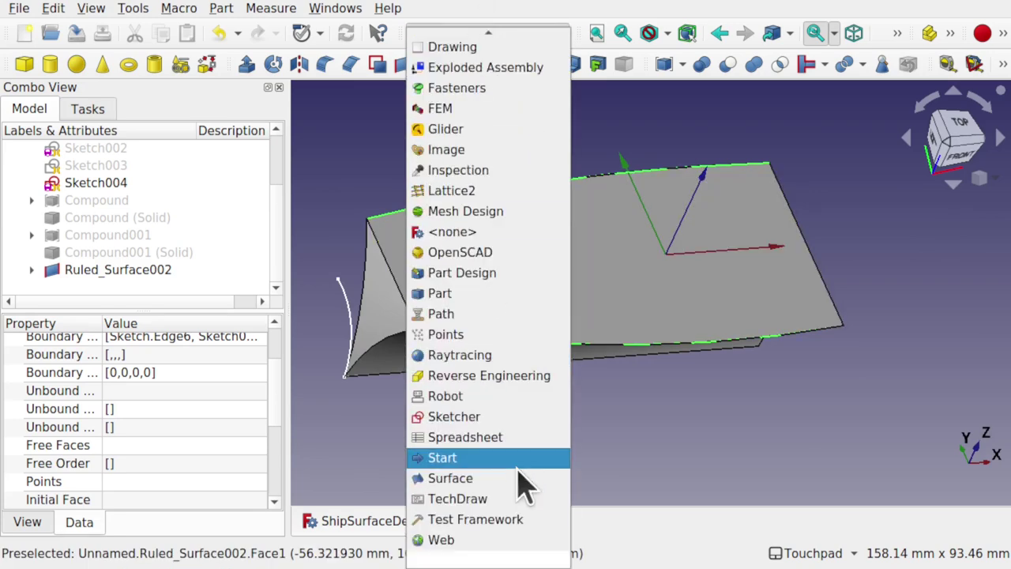
click(496, 480)
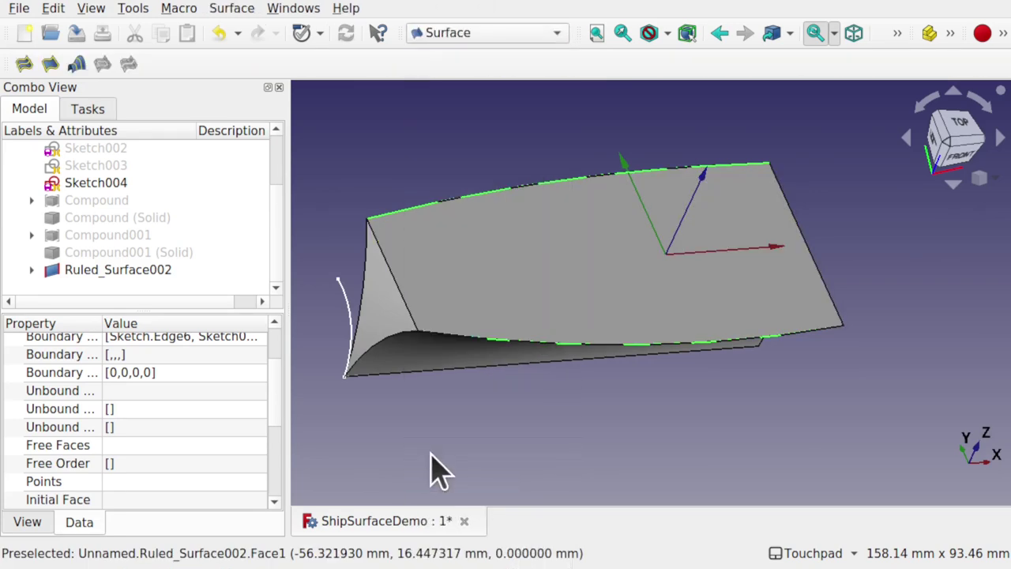
alt+drag(433, 472, 422, 383)
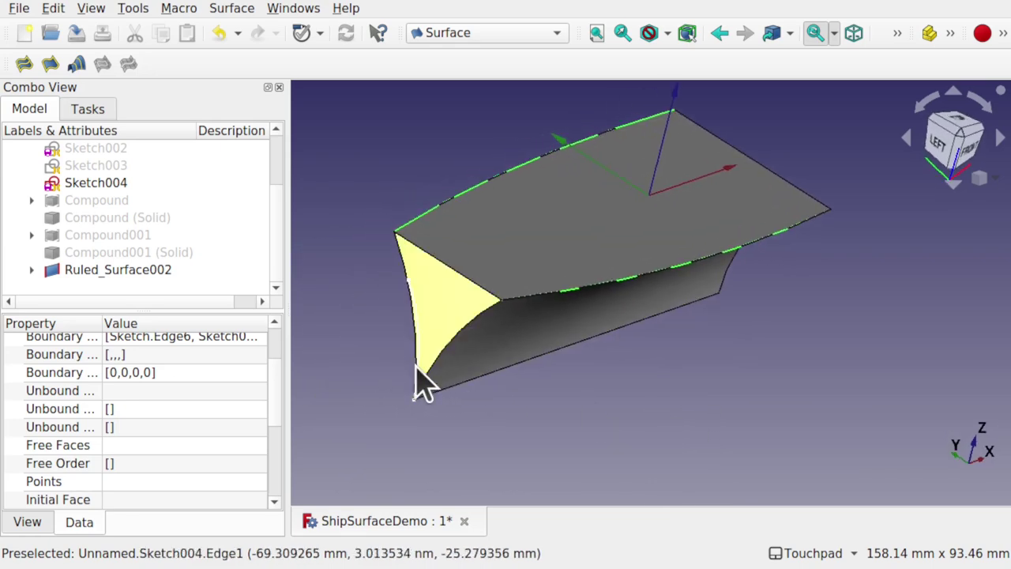
click(368, 368)
alt+drag(368, 368, 442, 348)
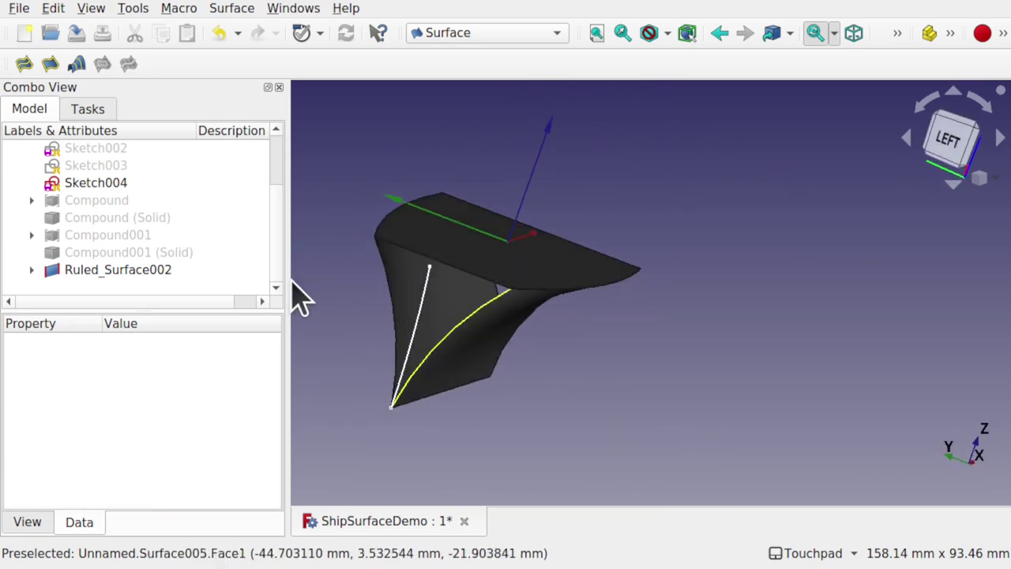
click(24, 63)
scroll(363, 260, up, 4)
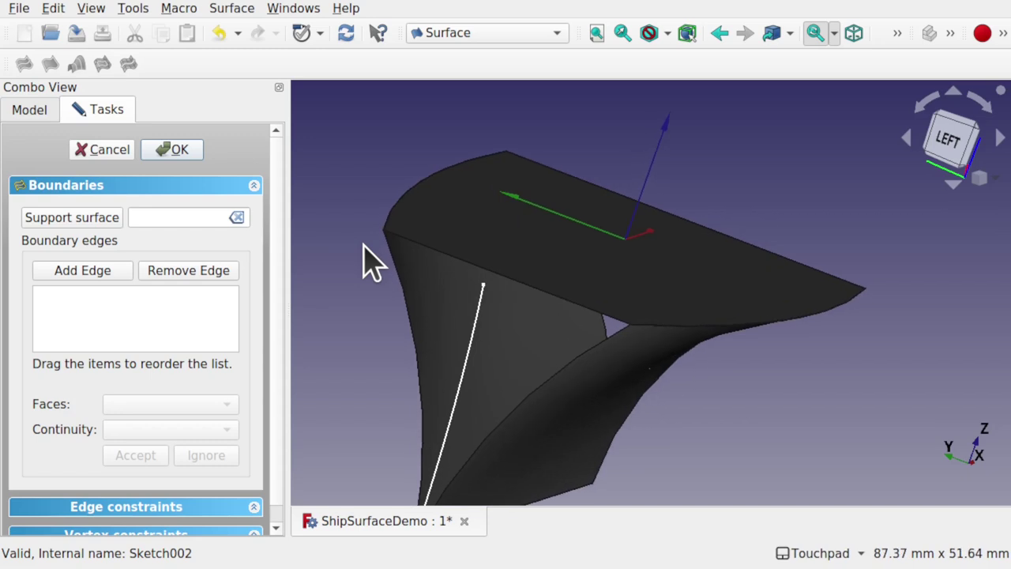
shift+drag(374, 245, 405, 198)
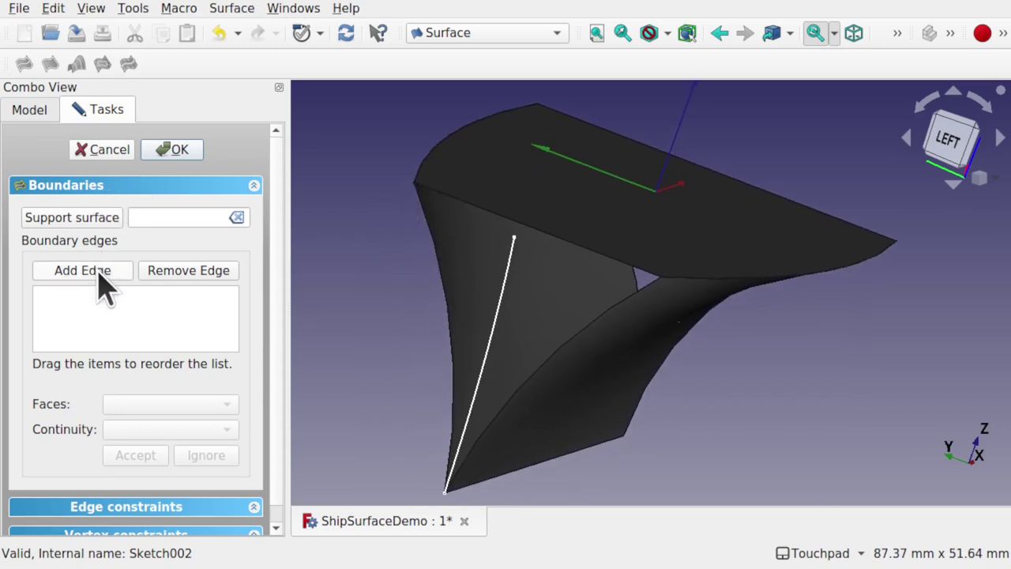
click(450, 355)
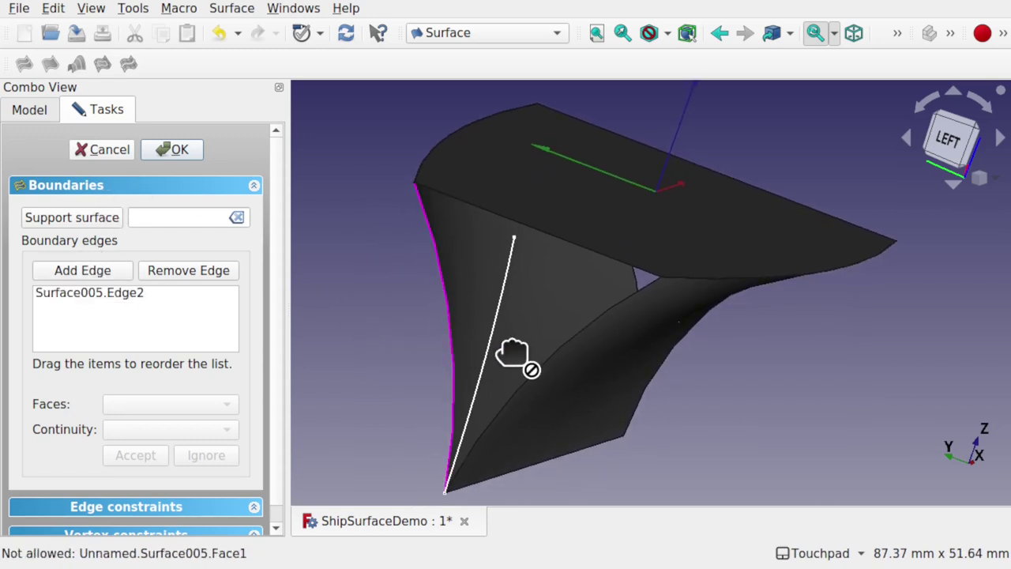
click(569, 361)
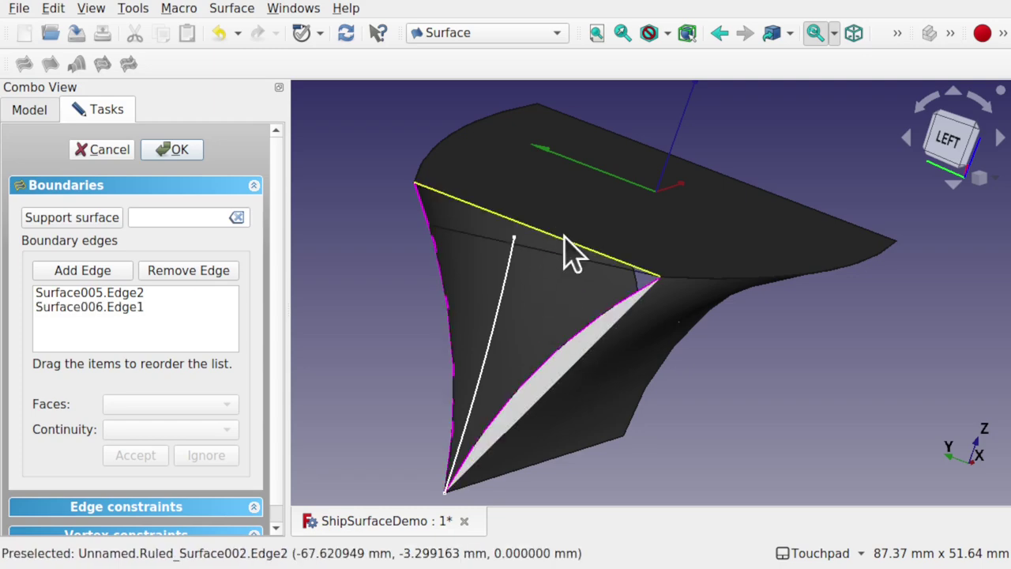
click(565, 239)
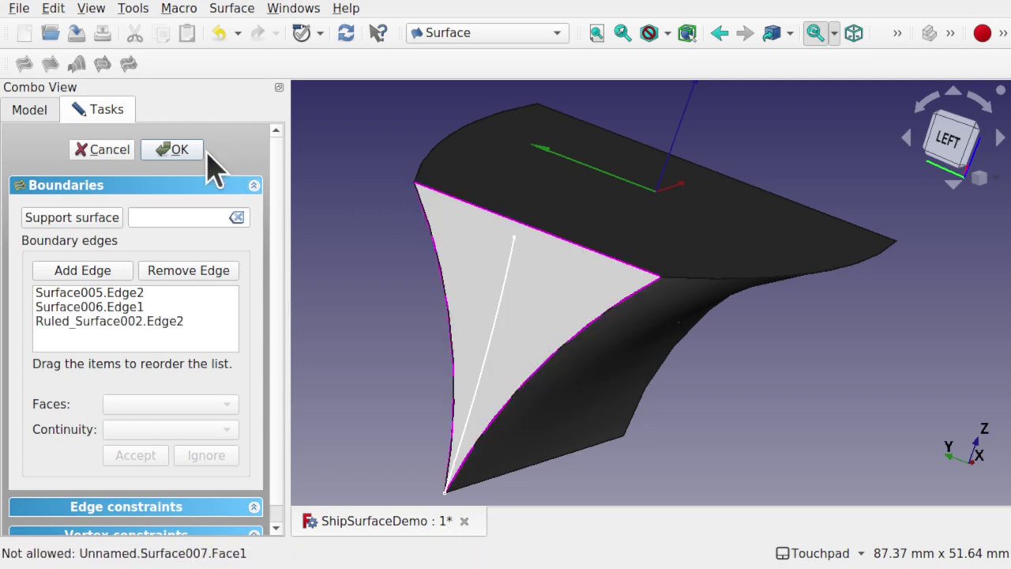
click(181, 149)
Step: Fill the bow-end face of the midship section, bounded by Surface005.Edge4, Surface006.Edge3 and Ruled_Surface002.Edge4
shift+drag(735, 212, 475, 384)
shift+drag(526, 355, 557, 340)
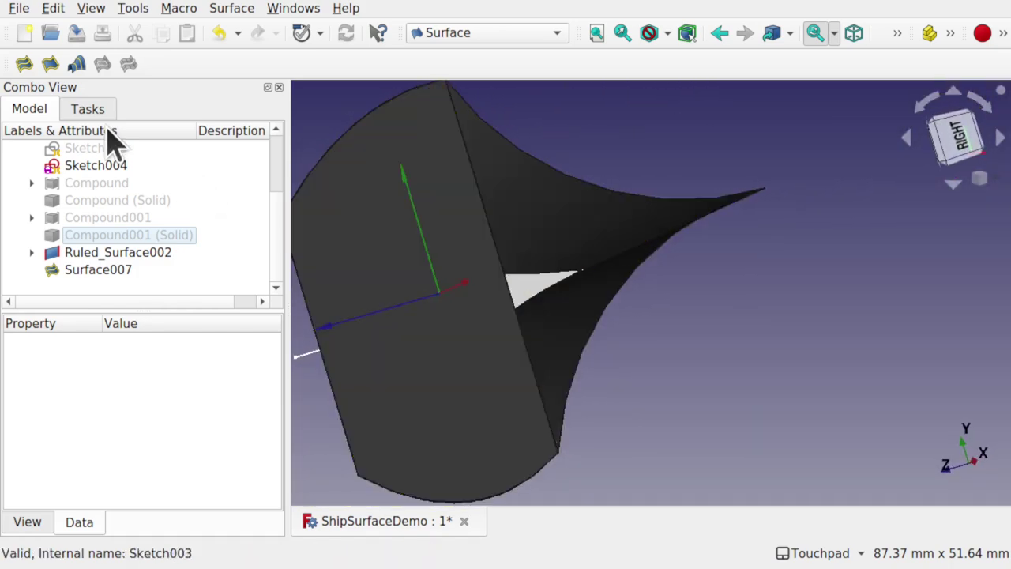
click(24, 65)
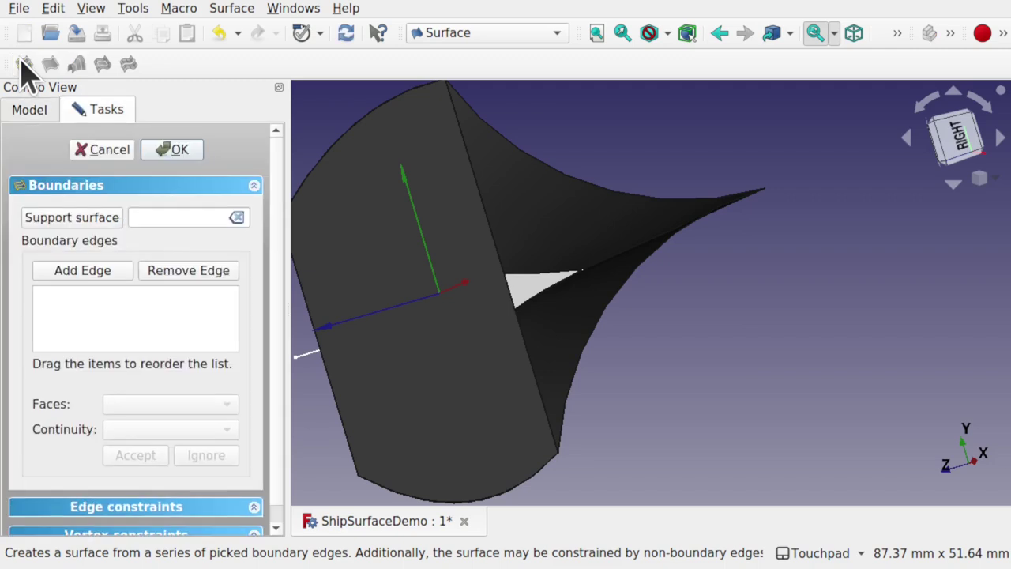
click(82, 270)
click(604, 197)
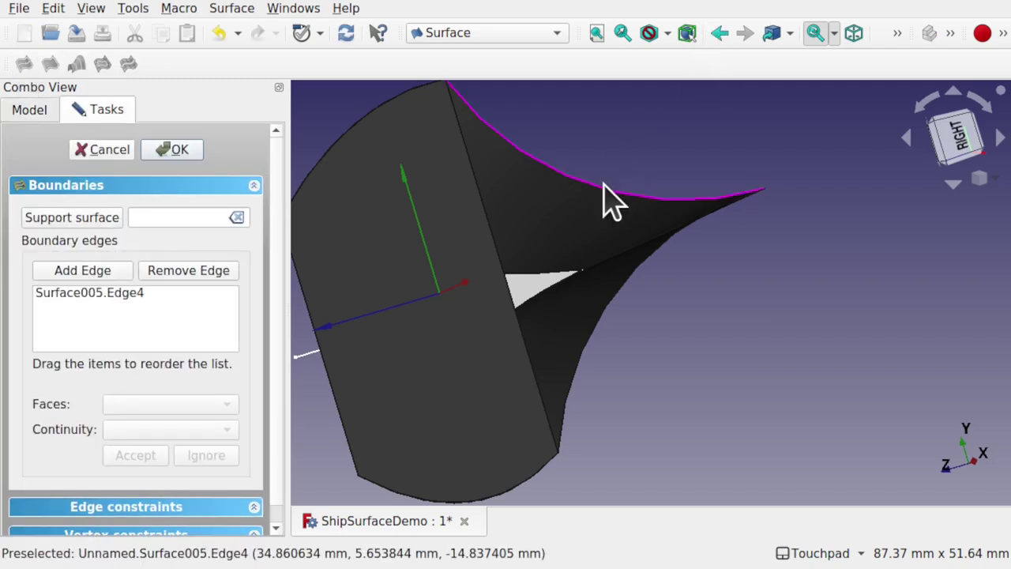
click(636, 273)
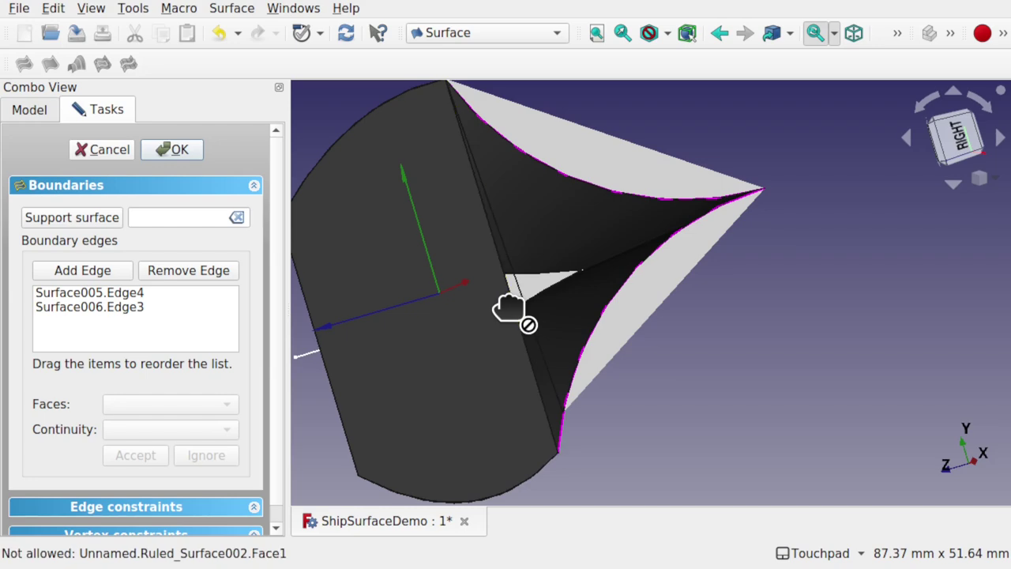
click(510, 306)
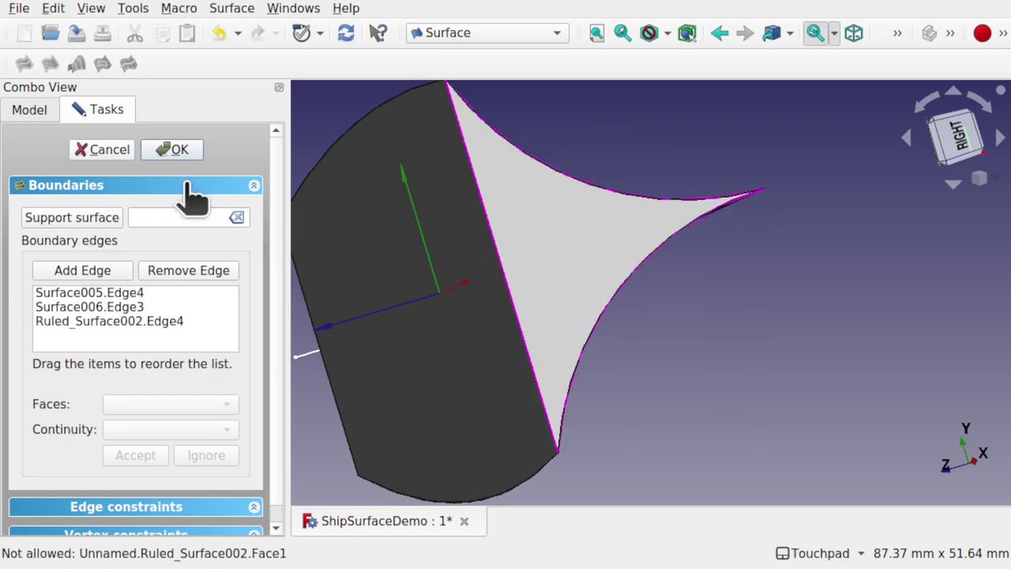
click(174, 150)
Step: Switch to the Part workbench, combine Surface005, Surface006, Surface007, Surface008 and Ruled_Surface002 into a compound, and select it
alt+drag(463, 241, 451, 102)
click(490, 32)
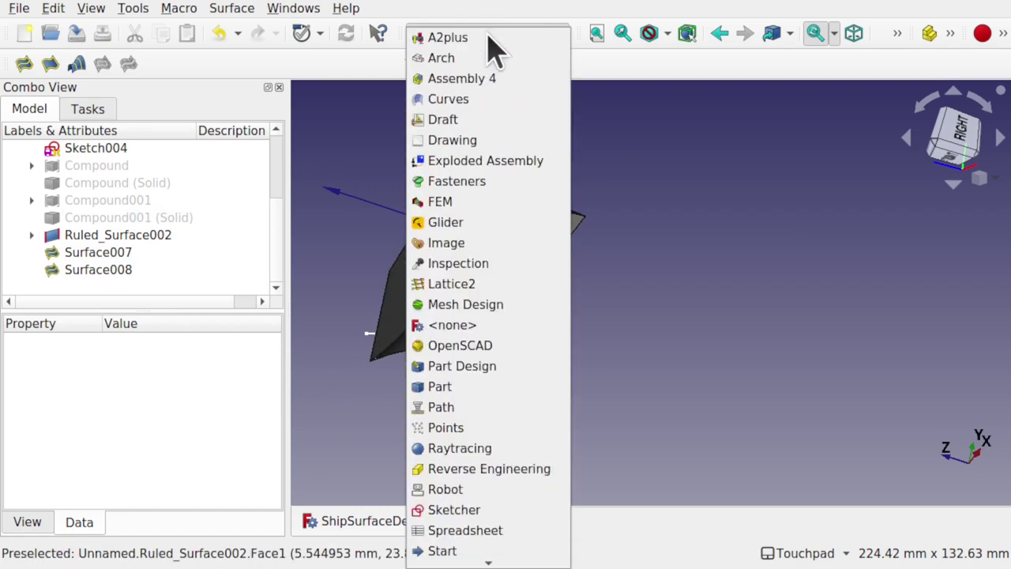
click(488, 386)
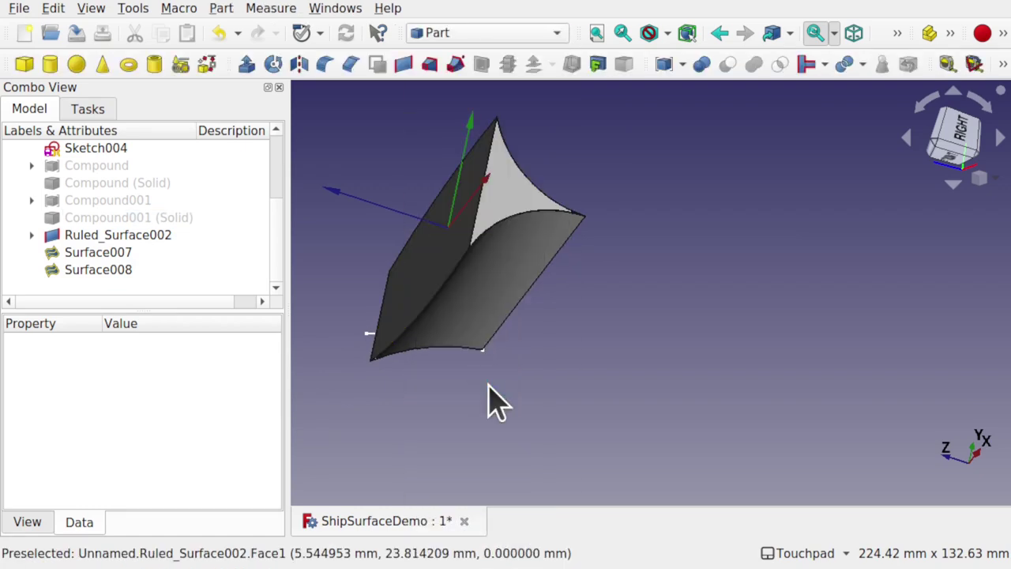
click(508, 268)
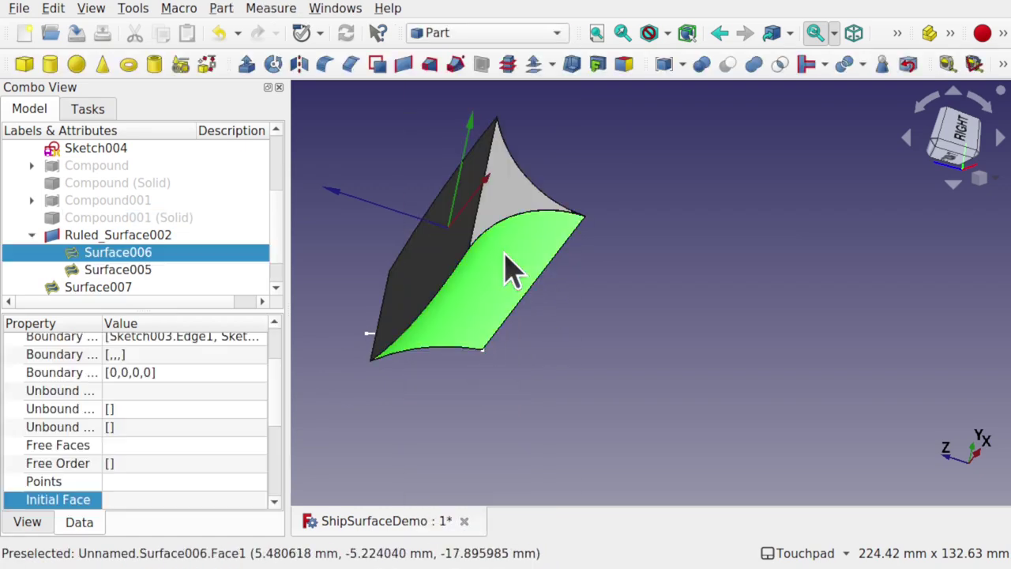
ctrl+click(419, 297)
alt+drag(435, 282, 567, 429)
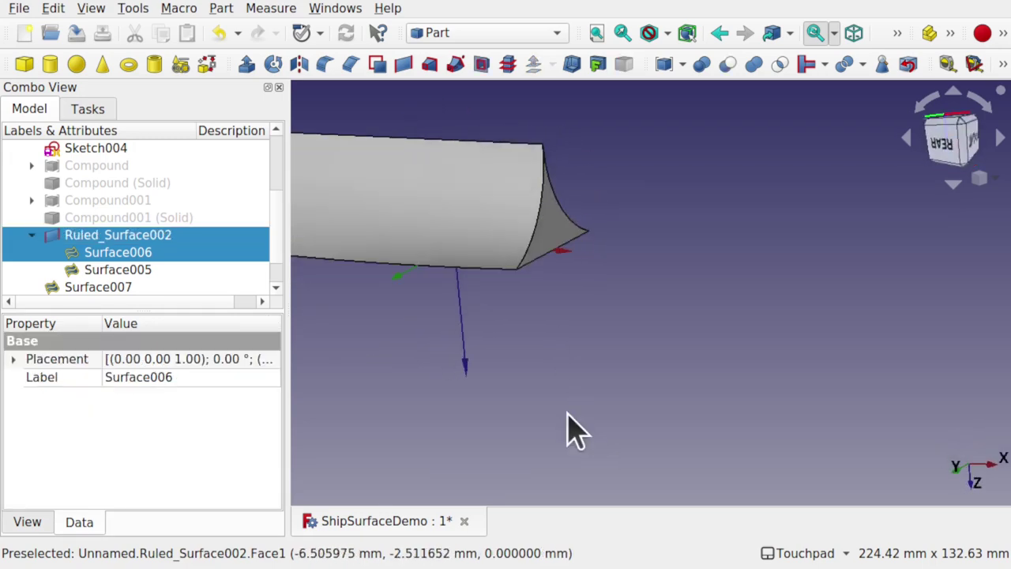
ctrl+click(482, 249)
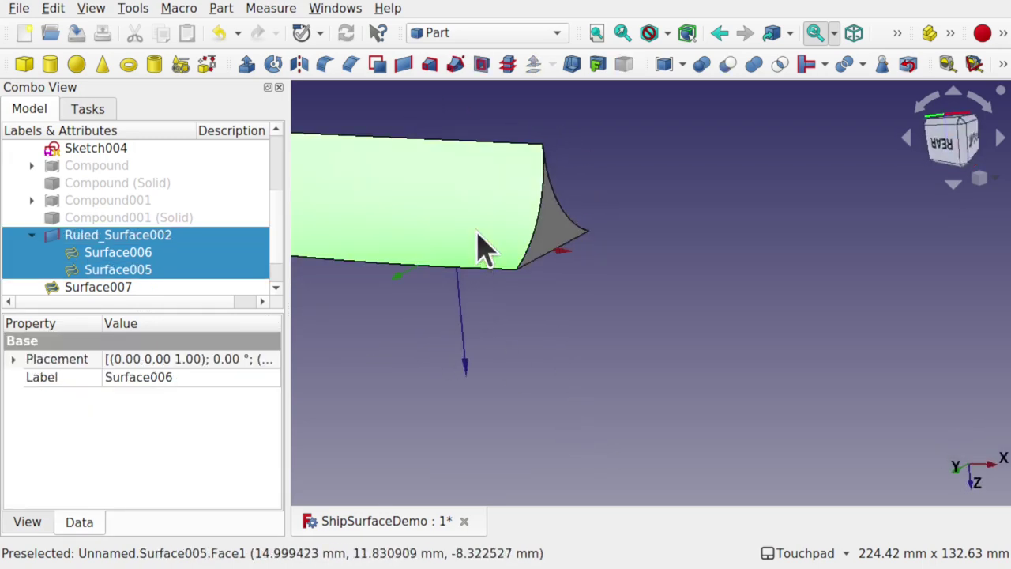
ctrl+click(551, 248)
shift+drag(550, 248, 782, 331)
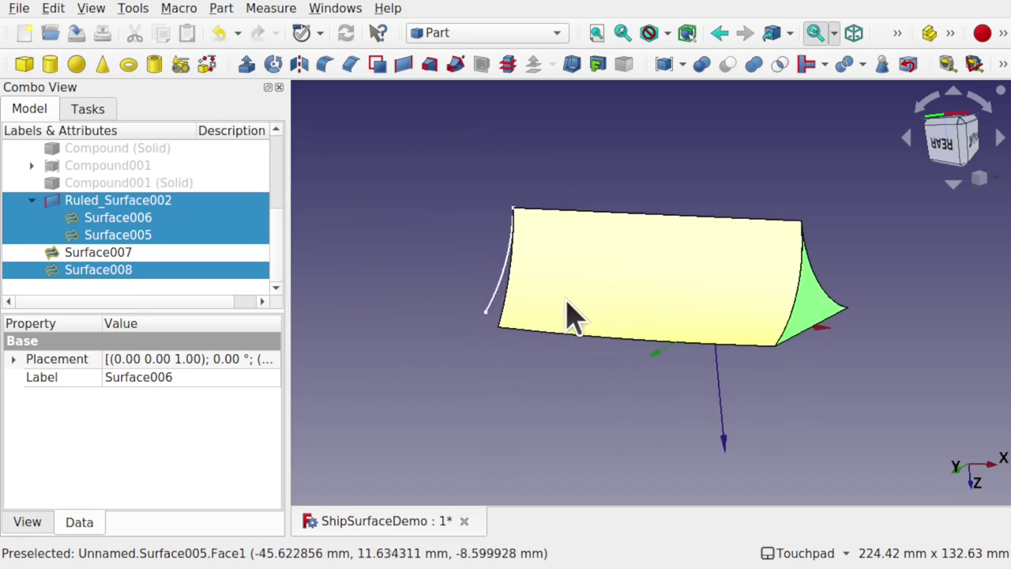
alt+drag(572, 316, 813, 304)
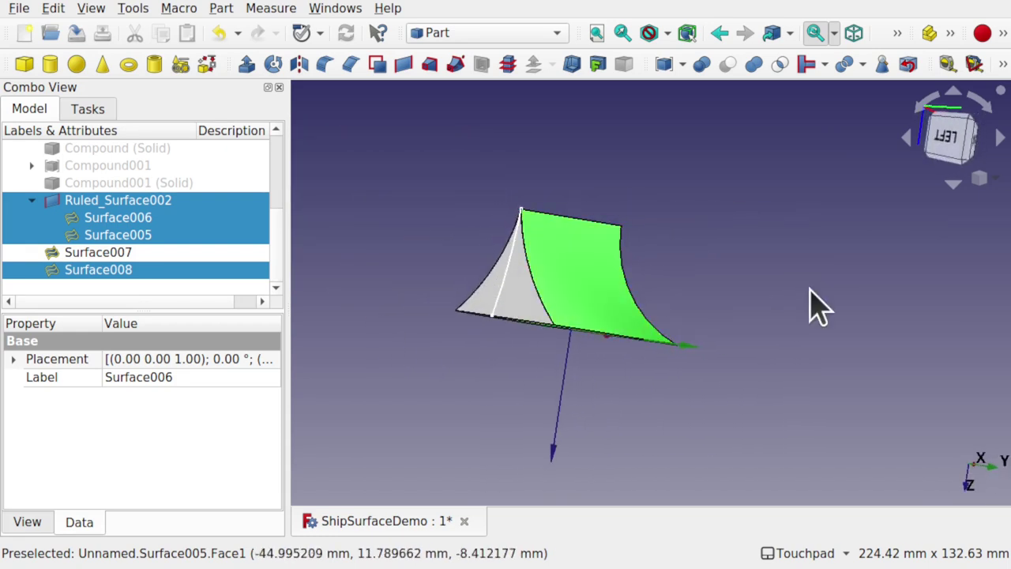
ctrl+click(521, 316)
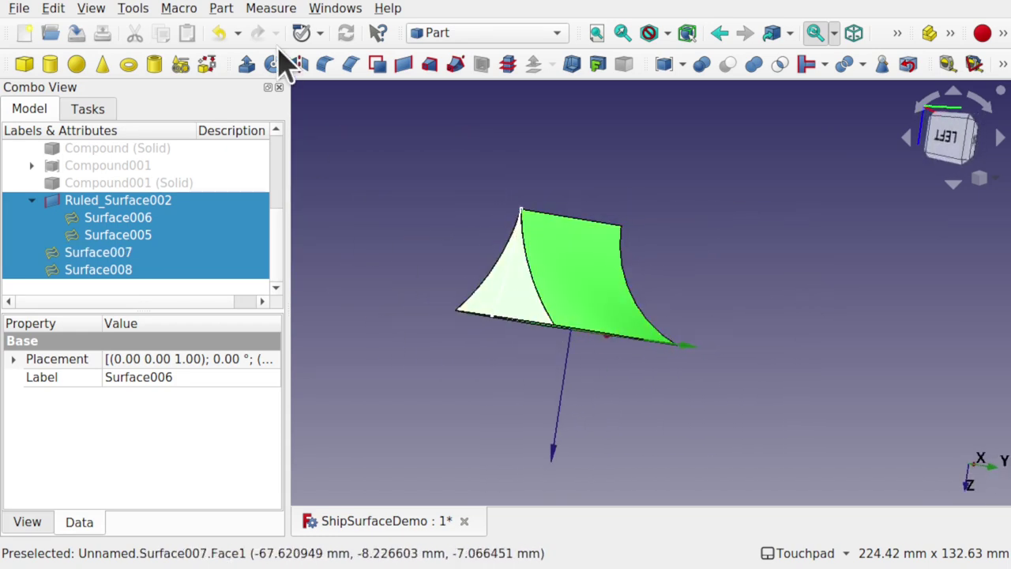
click(213, 8)
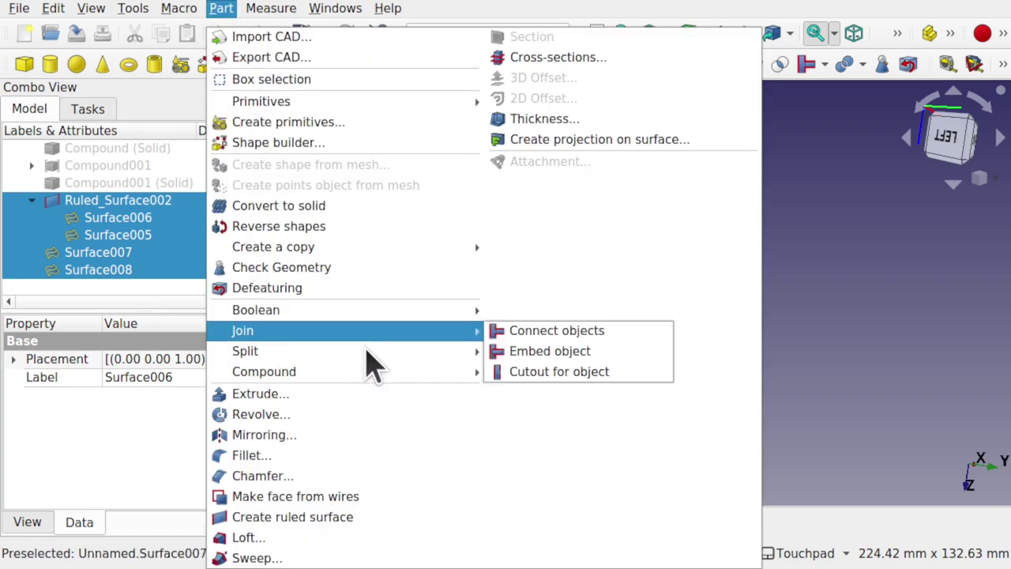
mouse_move(395, 377)
click(551, 373)
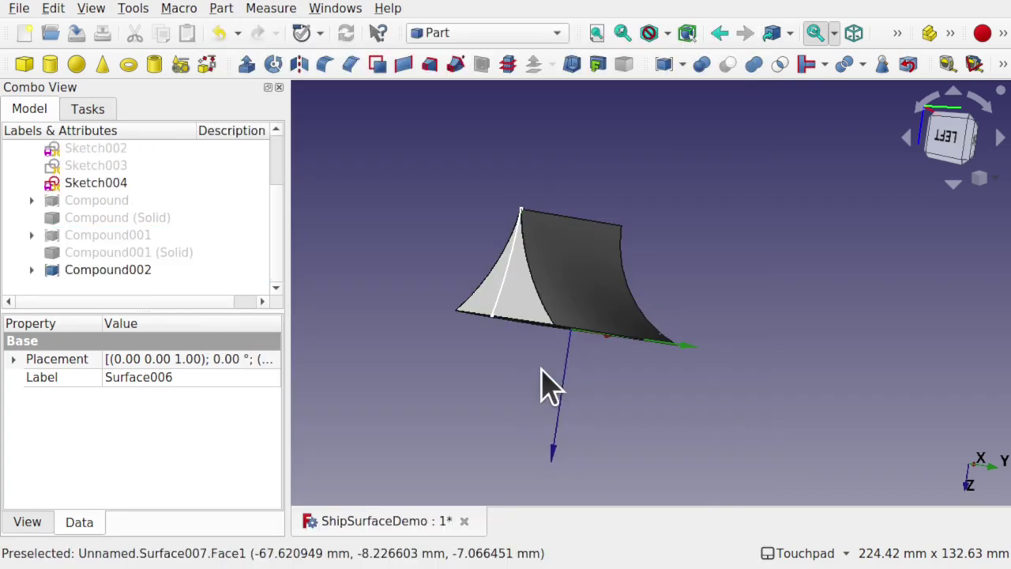
click(131, 272)
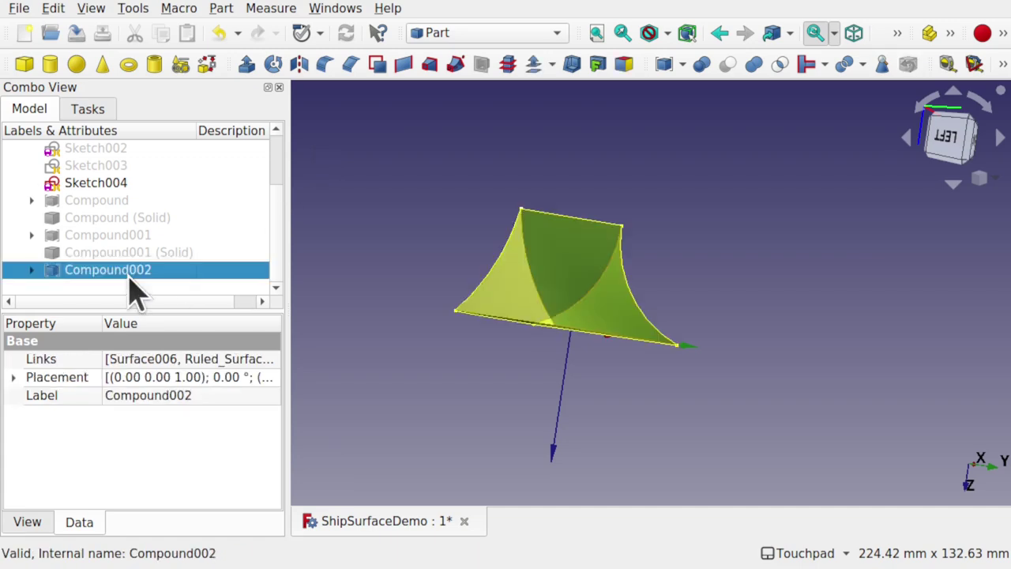
Step: Convert the midship compound Compound002 to a solid and hide the original compound
click(221, 10)
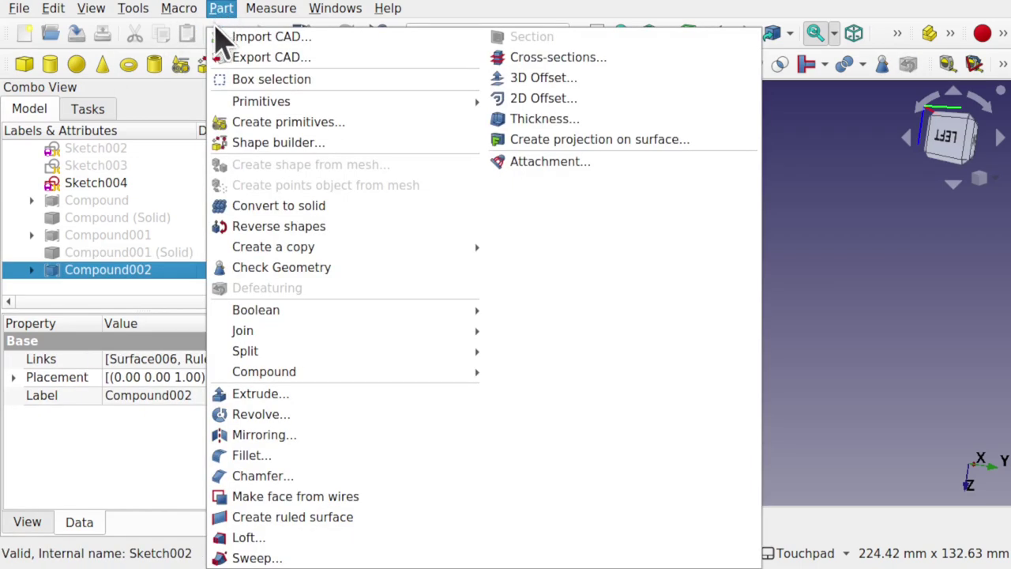
click(281, 207)
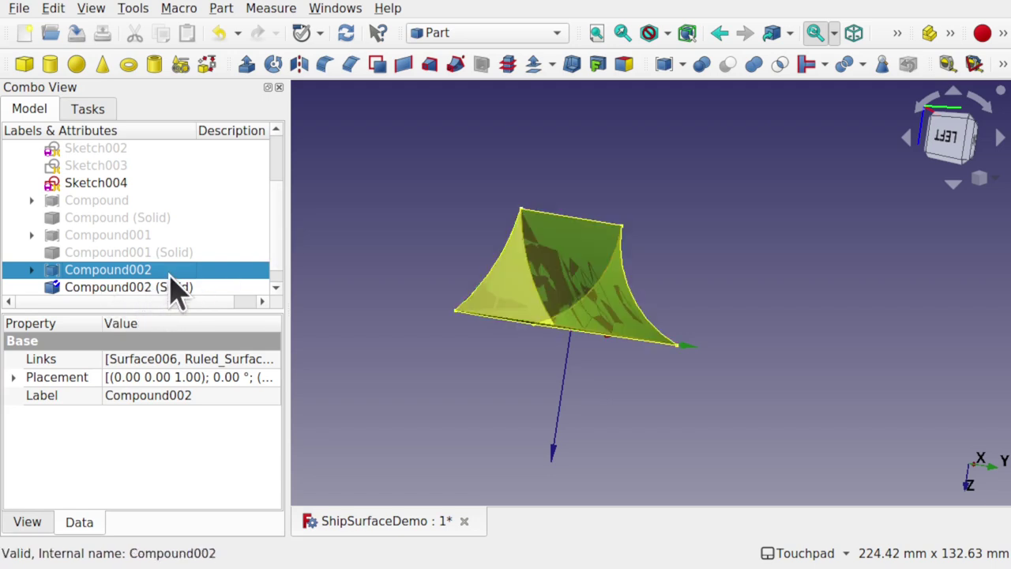
shift+drag(664, 374, 686, 302)
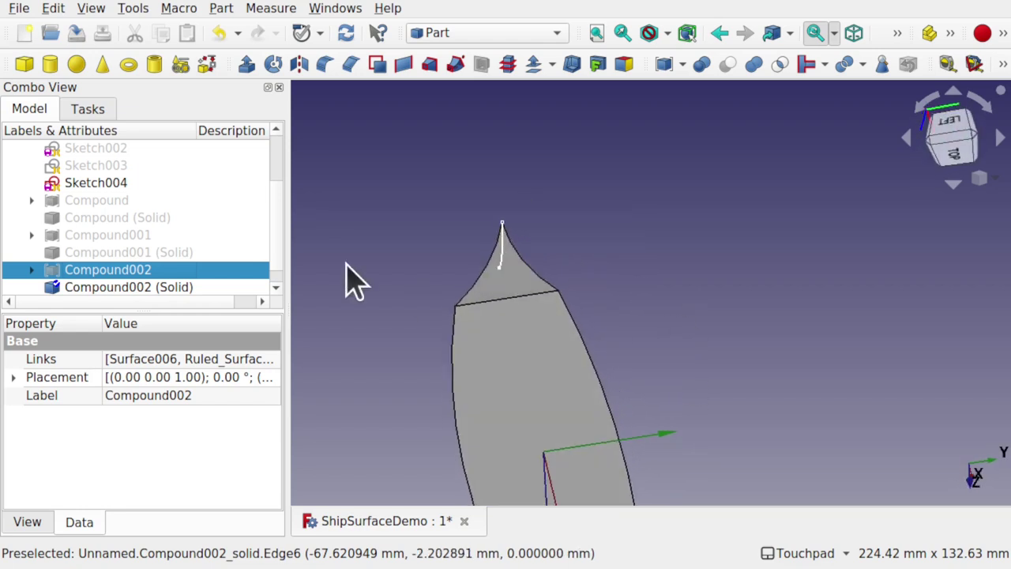
Step: Show the Compound001 (Solid) and Compound (Solid) hull ends together with the midship solid
click(195, 256)
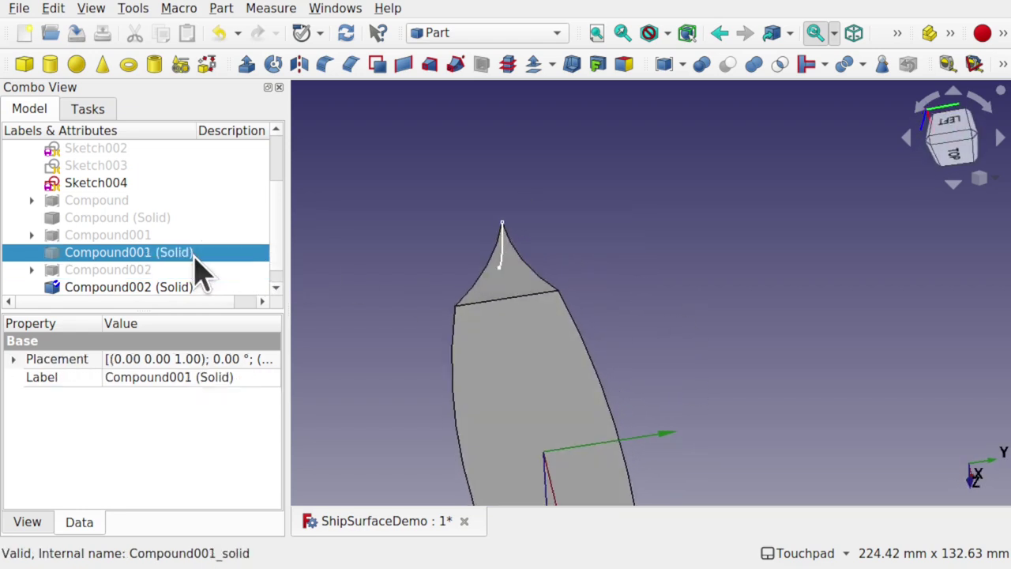
click(161, 220)
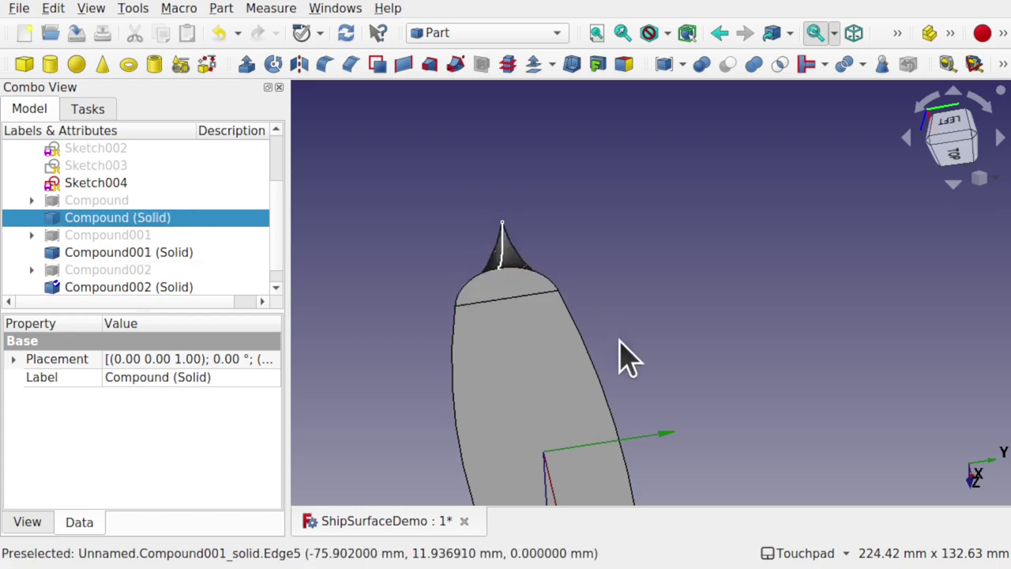
alt+drag(627, 355, 661, 361)
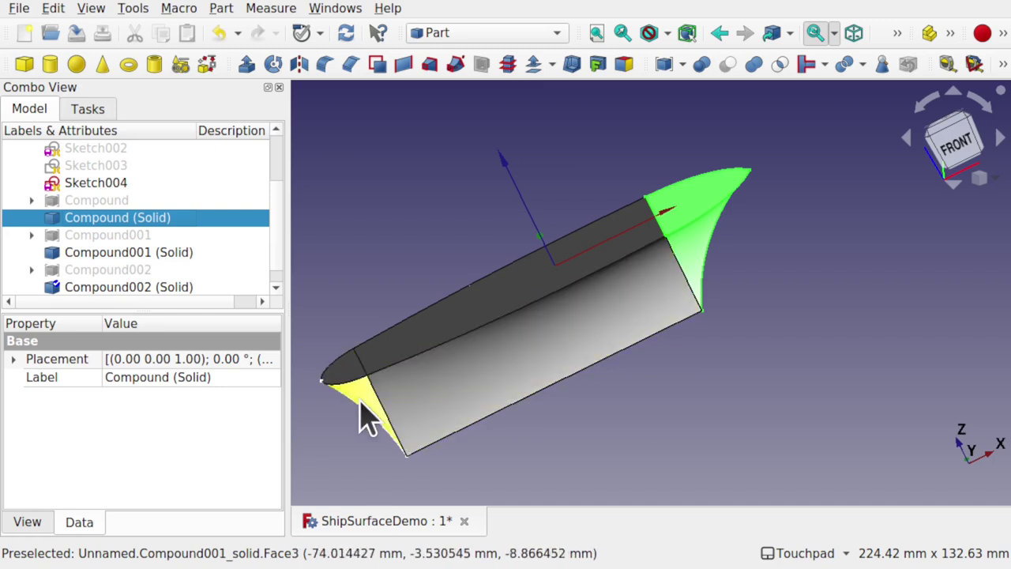
Step: Combine Compound001 (Solid), Compound002 (Solid) and Compound (Solid) into a single compound
click(357, 379)
ctrl+click(531, 348)
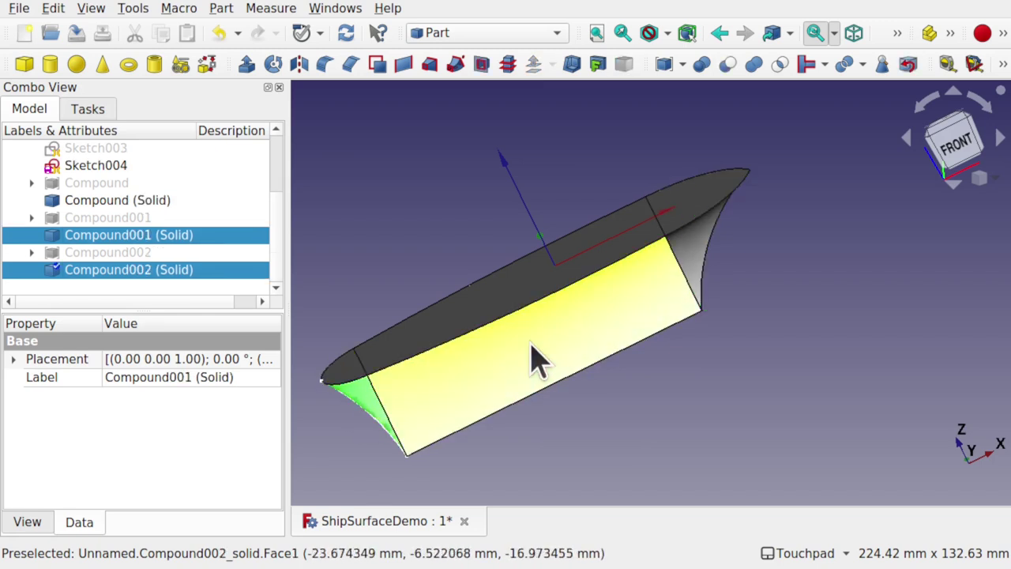
ctrl+click(699, 267)
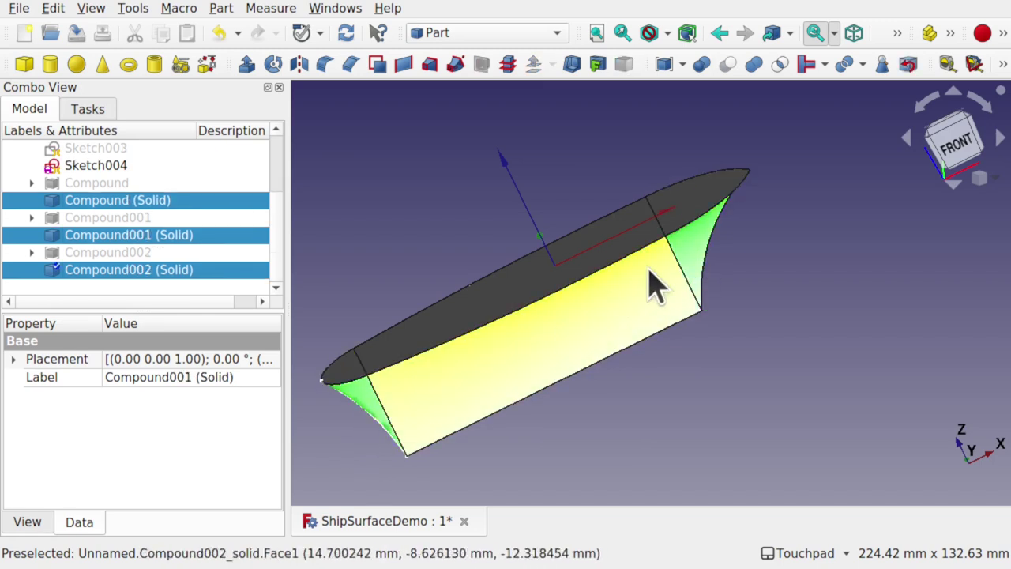
click(224, 9)
mouse_move(442, 372)
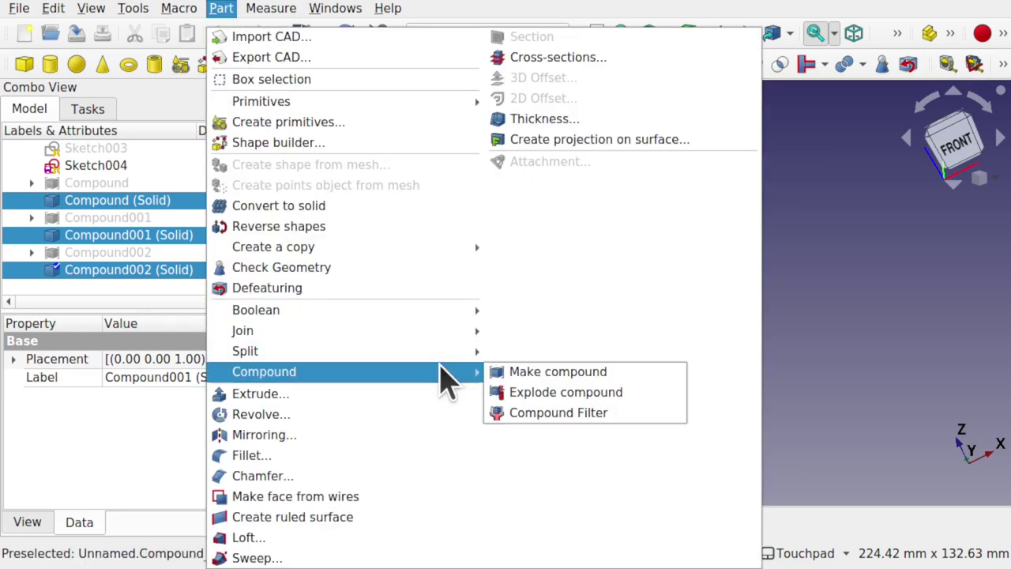
click(545, 369)
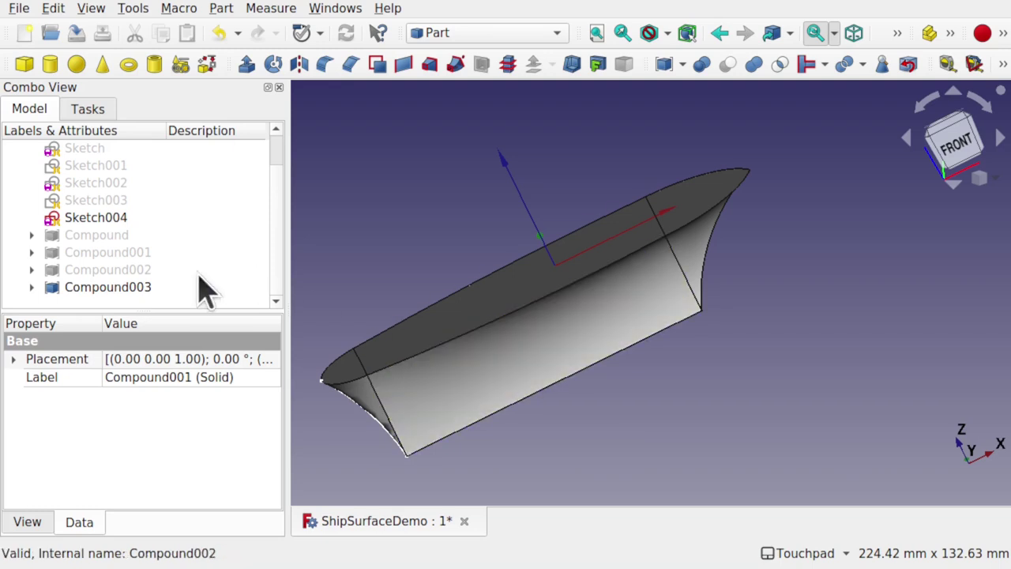
Step: Fuse the compound of the three hull solids with a Boolean union and inspect the fused hull
click(119, 287)
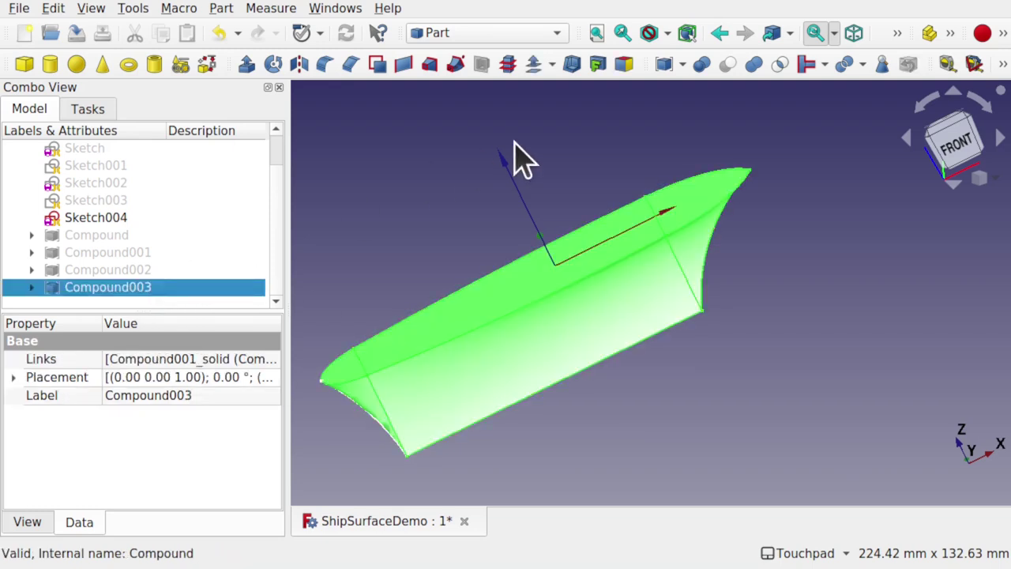
click(754, 65)
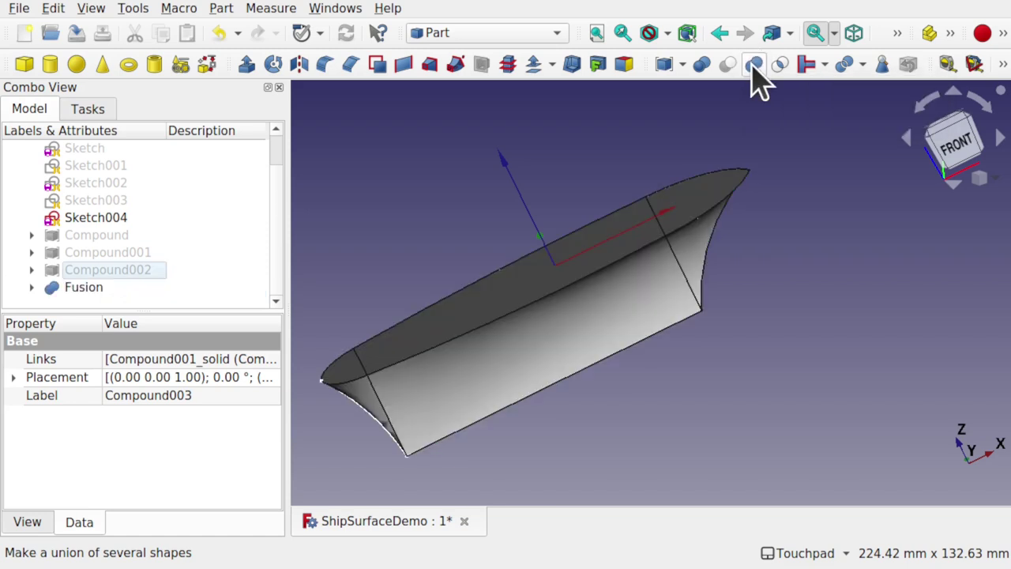
click(84, 288)
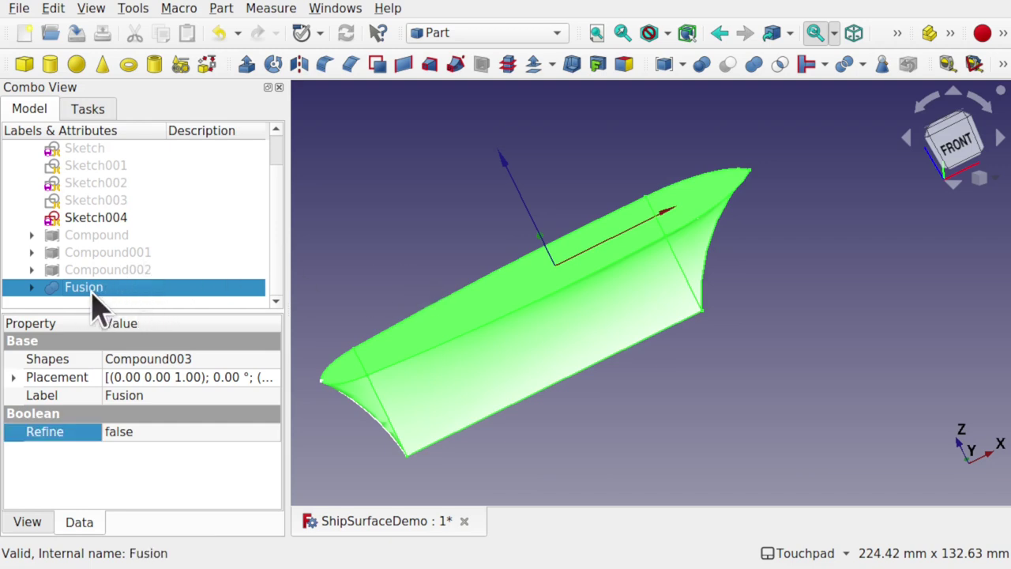
click(581, 189)
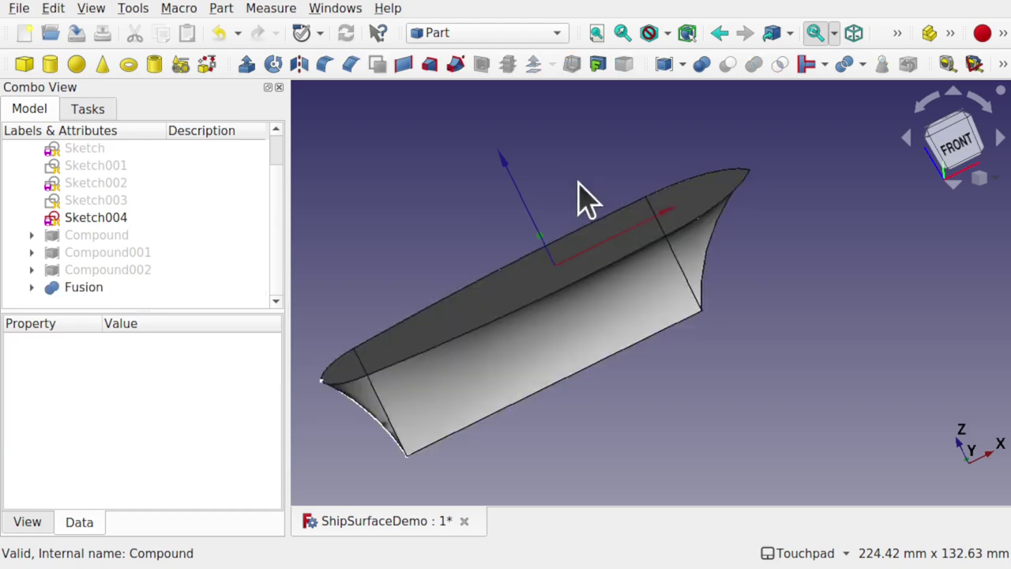
middle_drag(603, 191, 546, 213)
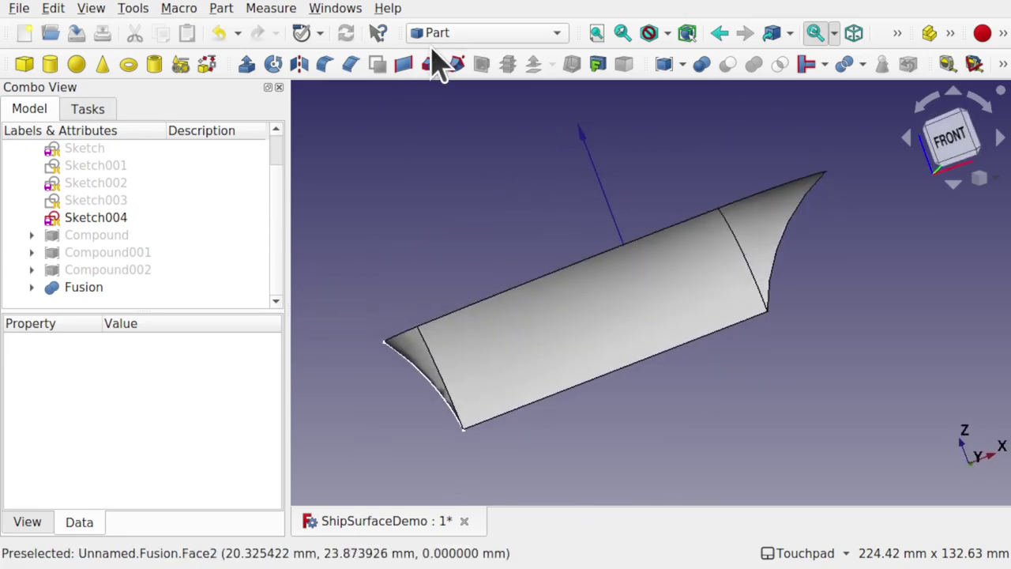
Step: Switch to the Part Design workbench and create a new body
click(461, 33)
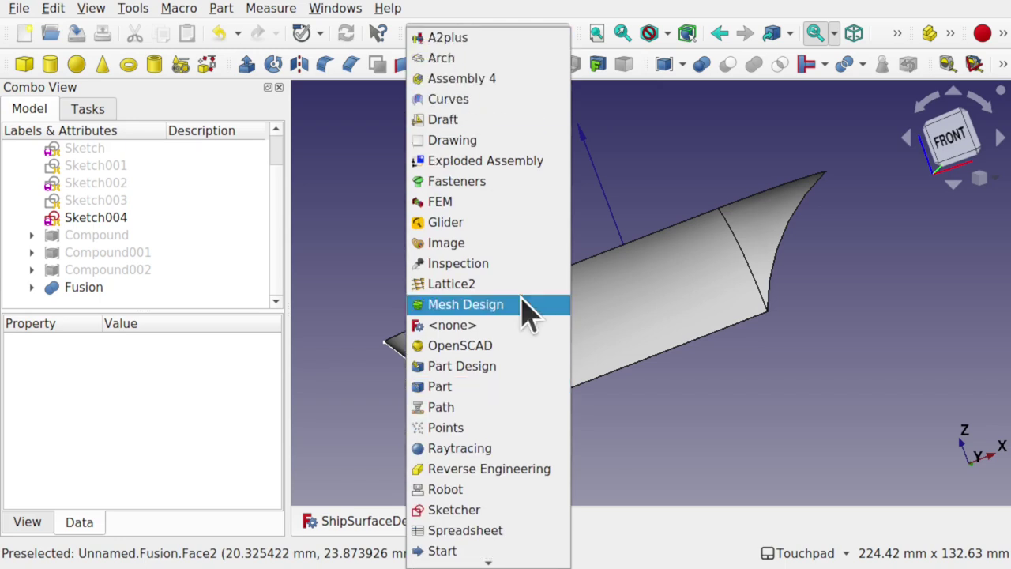
click(518, 366)
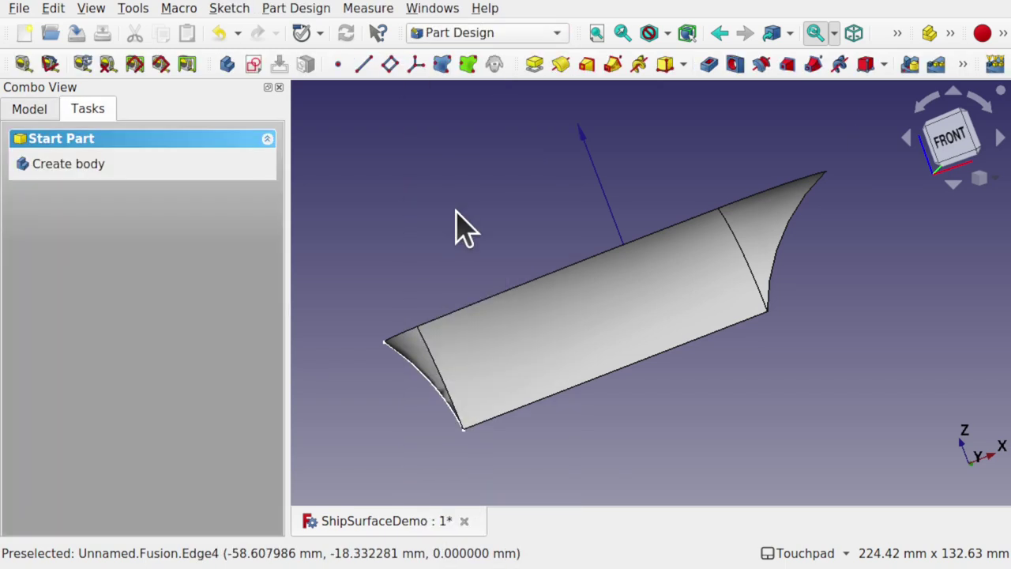
click(30, 109)
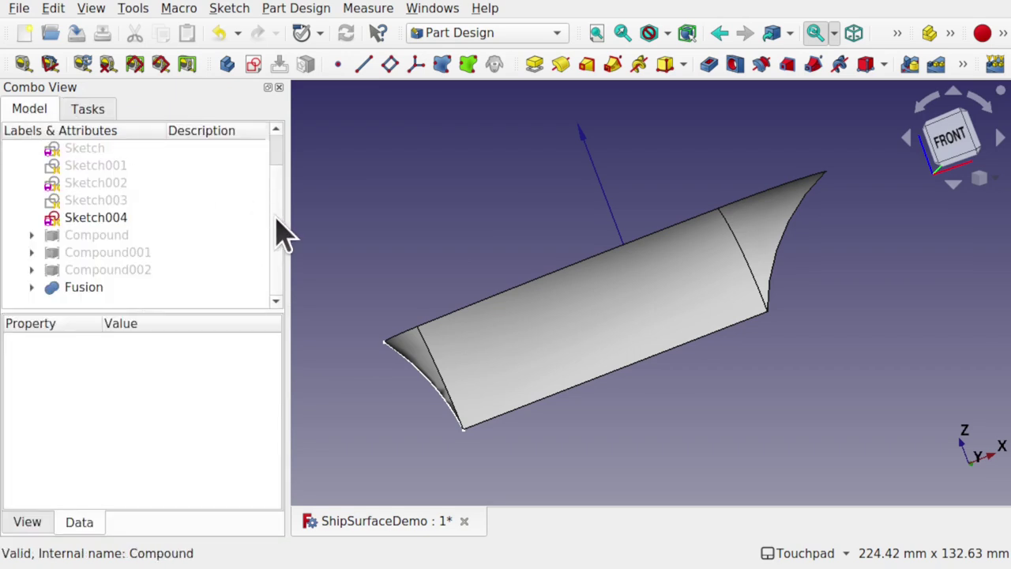
scroll(275, 187, up, 1)
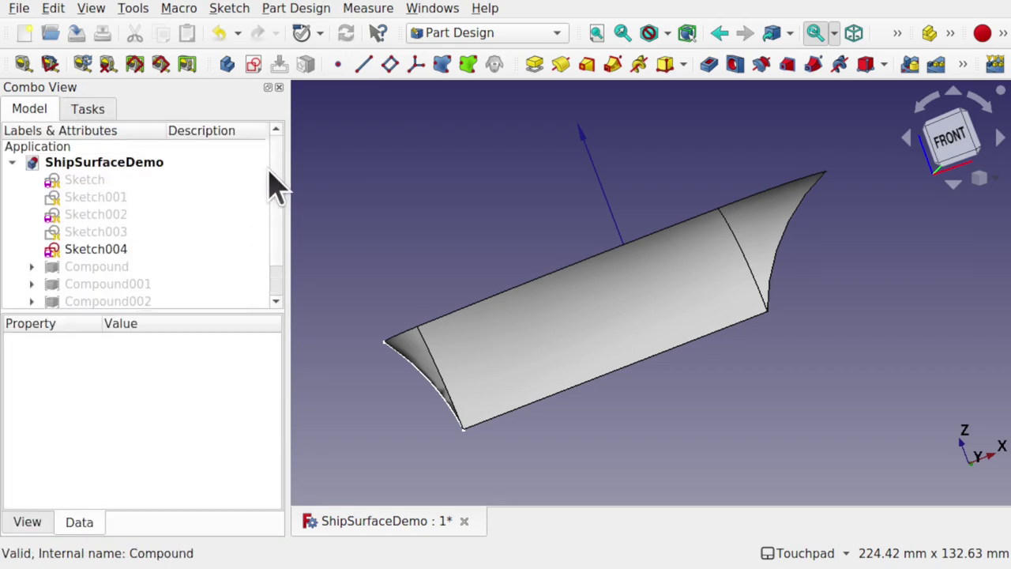
click(228, 65)
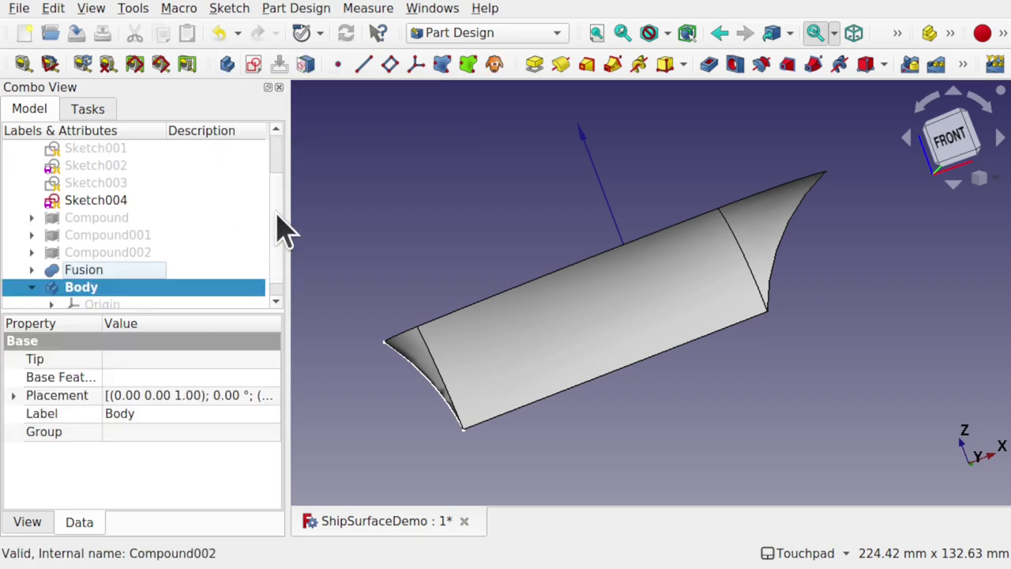
Step: Move the Fusion into the Body as its base feature and check the resulting hull
drag(276, 212, 284, 261)
click(87, 253)
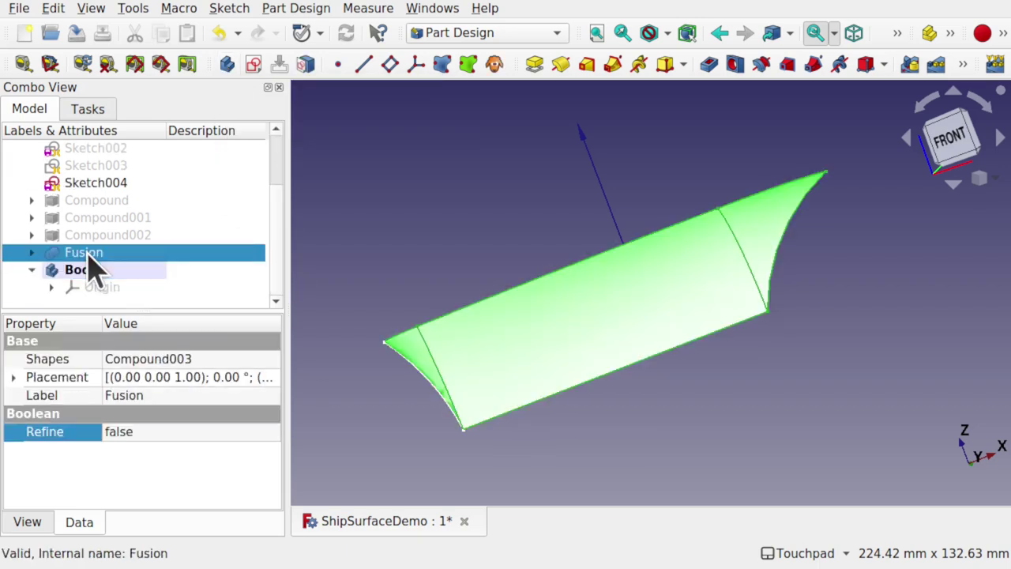
drag(98, 254, 106, 276)
click(148, 306)
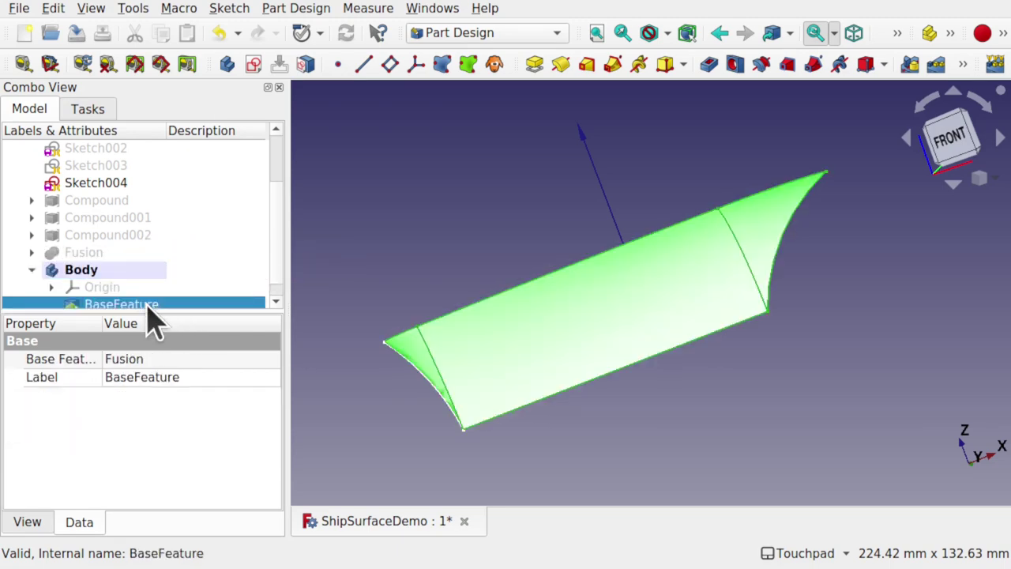
alt+drag(410, 192, 503, 231)
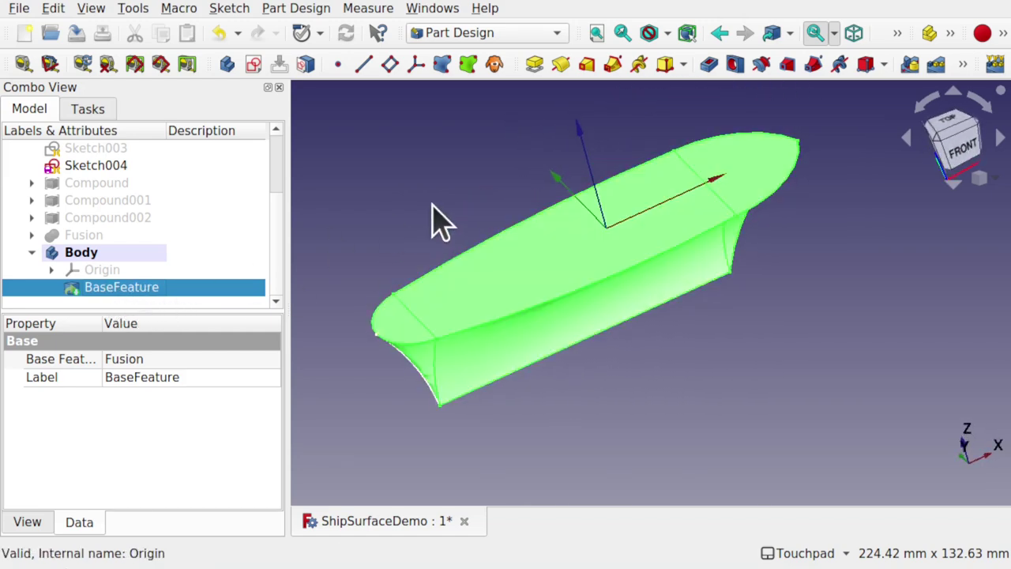
Step: Review the Body, the compounds and the Fusion in the model tree, including the contents of Fusion and Compound001
click(82, 252)
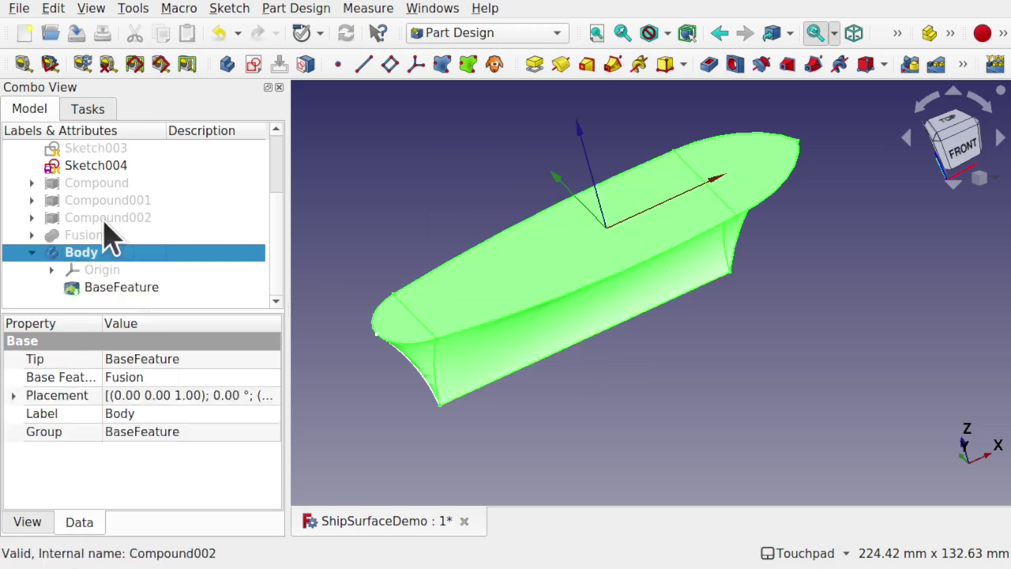
click(79, 217)
click(53, 200)
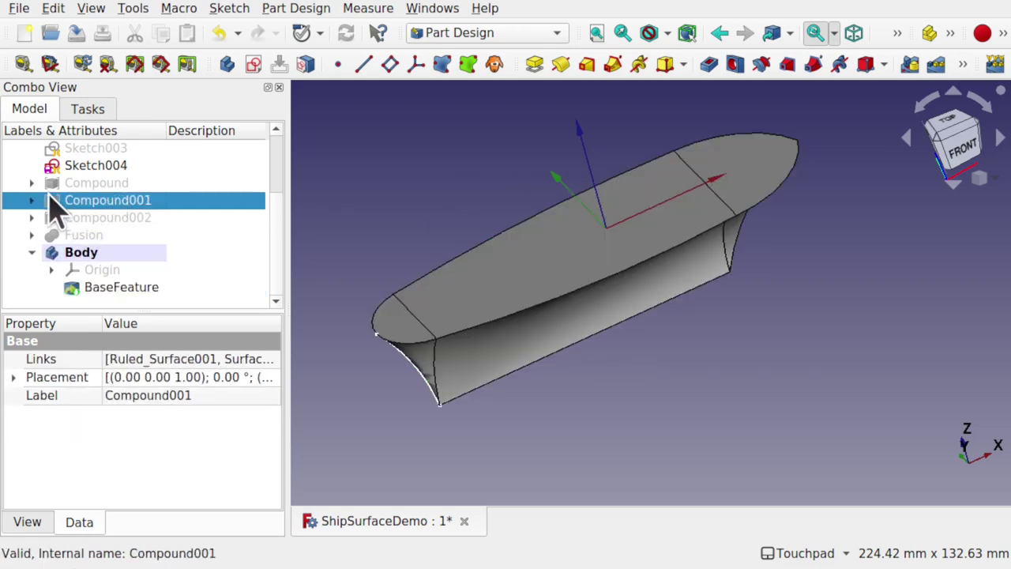
click(104, 184)
click(110, 204)
scroll(119, 226, up, 2)
scroll(118, 225, down, 2)
click(90, 221)
click(86, 236)
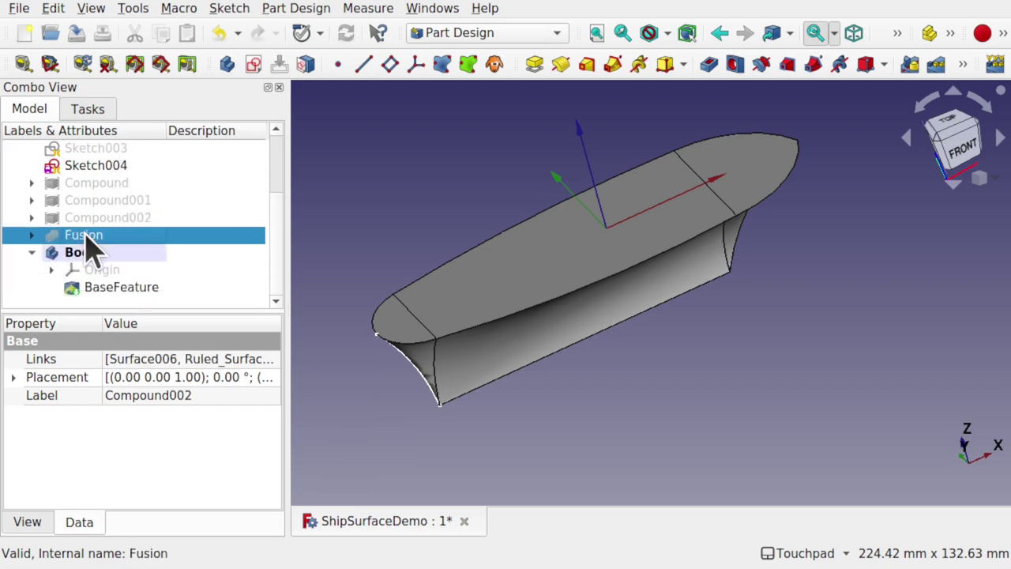
click(31, 235)
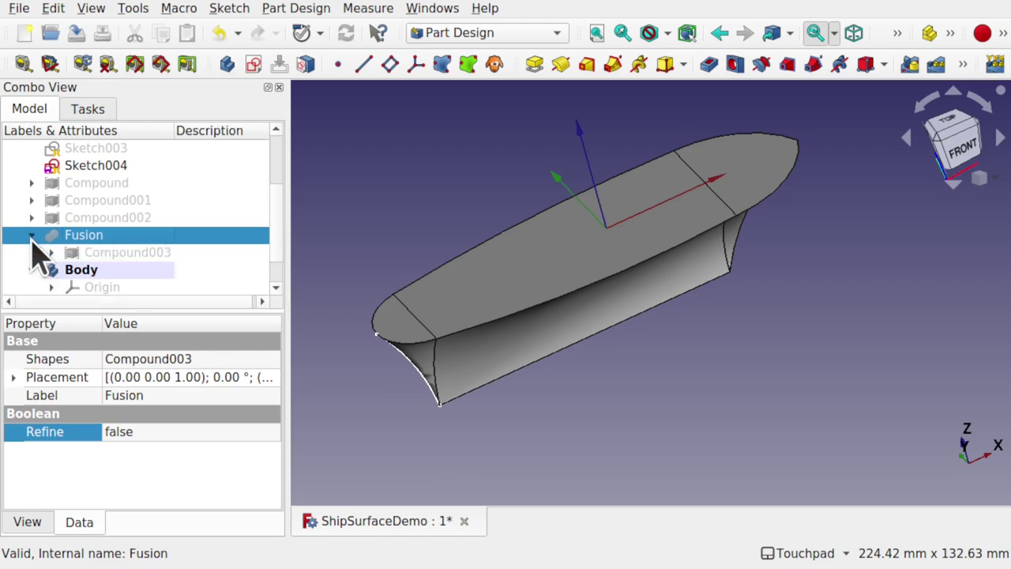
click(127, 254)
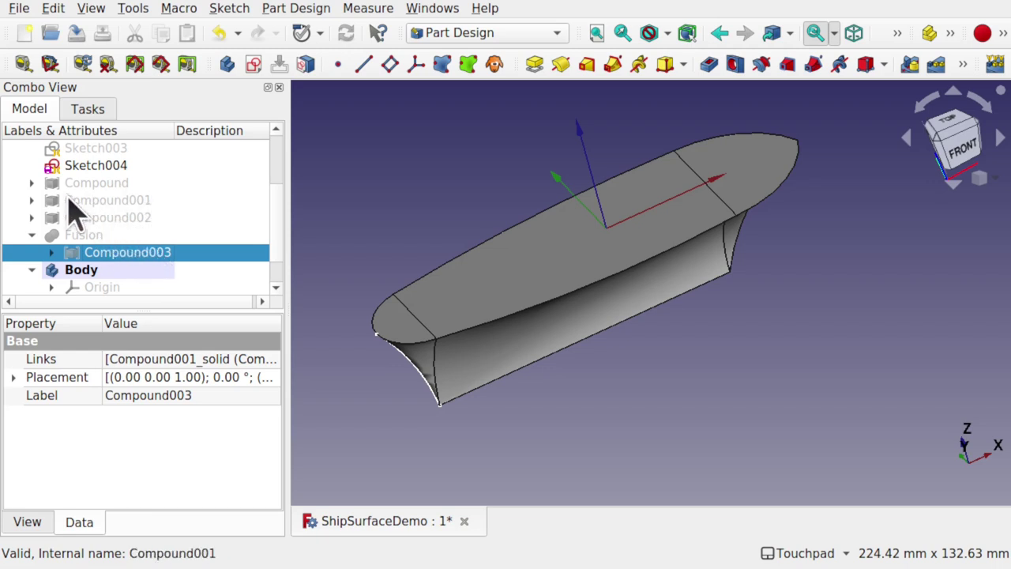
click(31, 200)
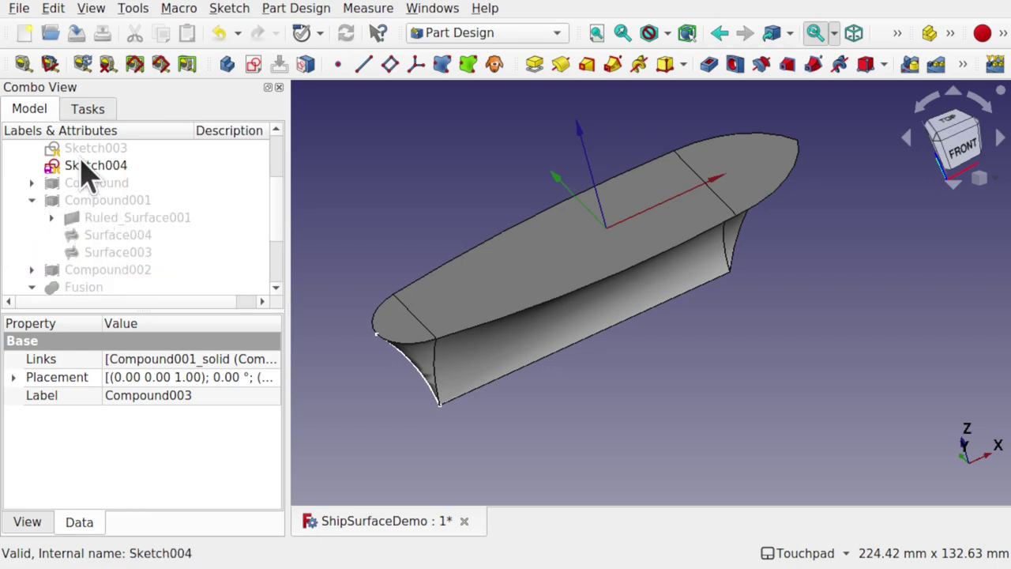
click(31, 200)
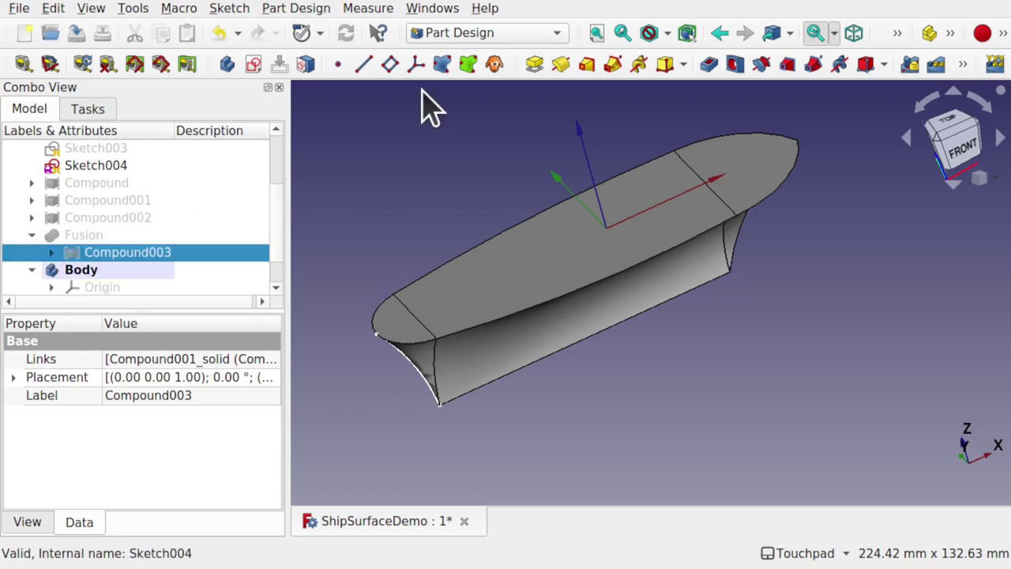
Step: Create a new sketch on the midship deck face of the BaseFeature
key(1)
alt+drag(521, 93, 518, 149)
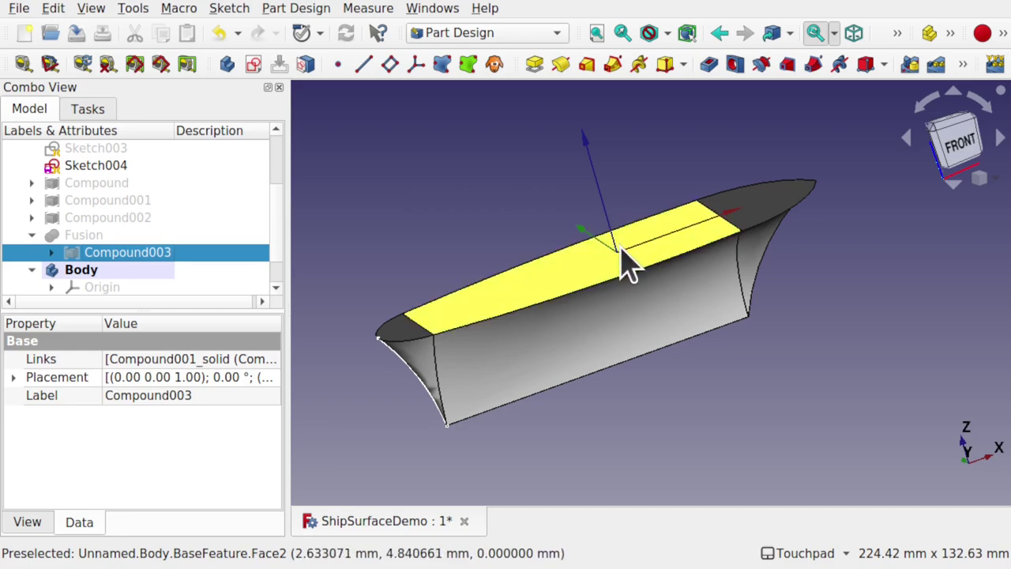
alt+drag(622, 265, 527, 207)
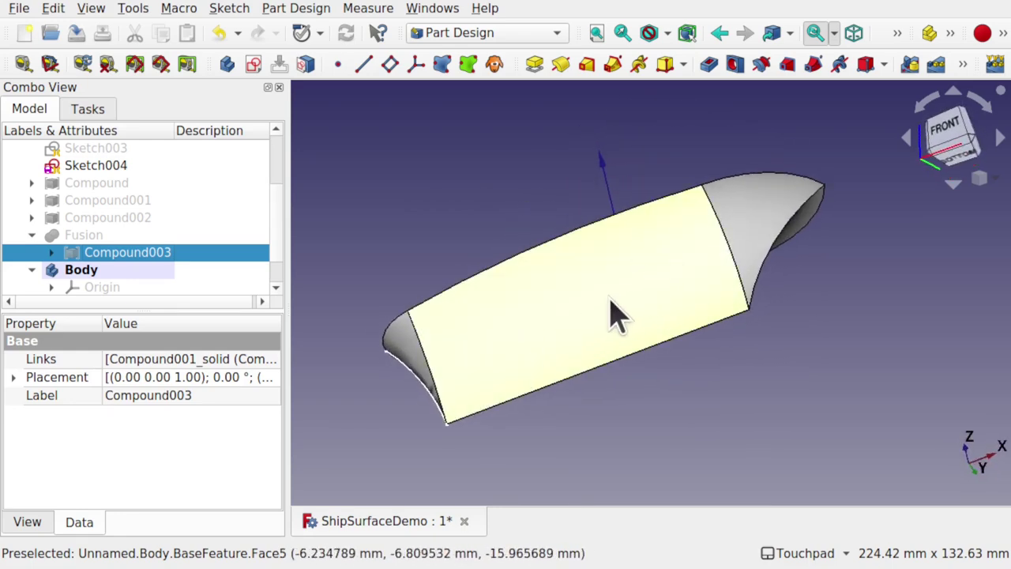
alt+drag(659, 304, 729, 435)
click(573, 332)
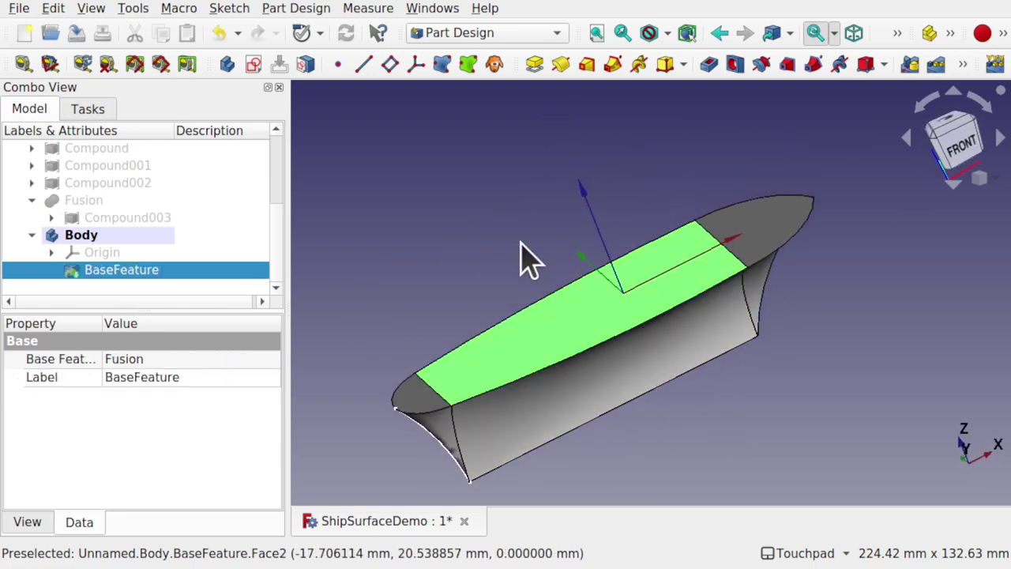
mouse_move(529, 257)
alt+mouse_down()
mouse_move(620, 252)
mouse_move(589, 242)
alt+mouse_up()
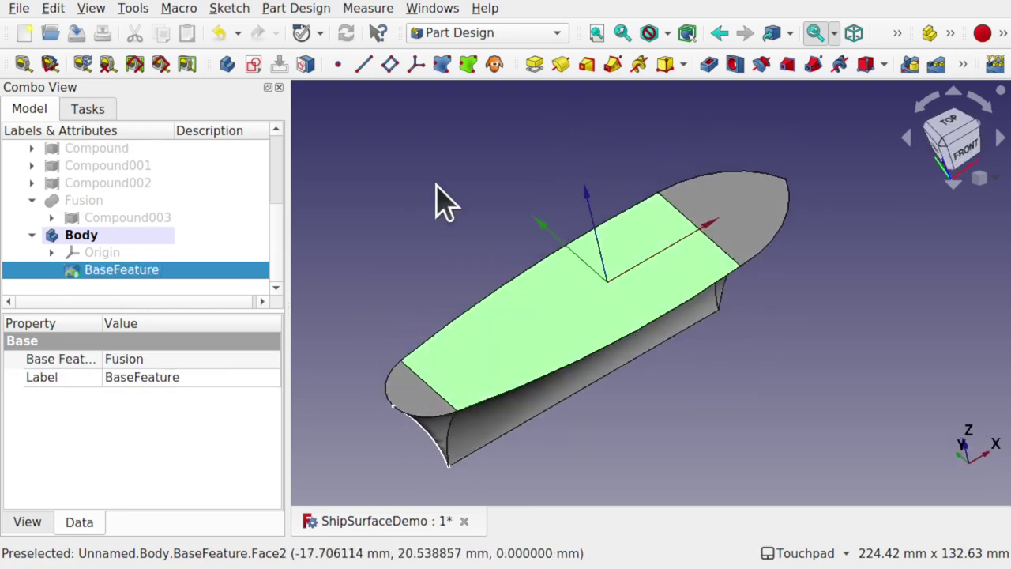
click(252, 65)
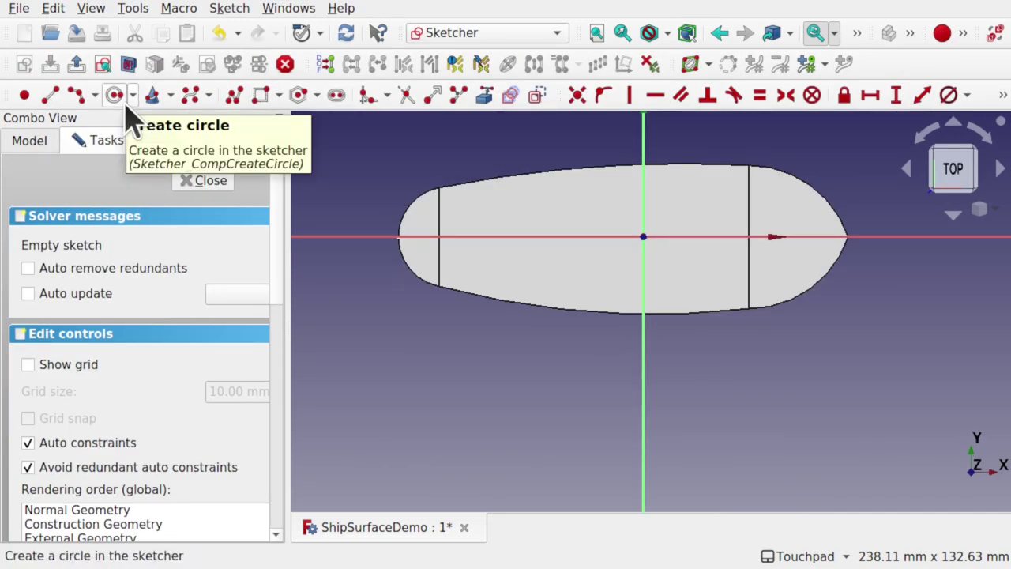
Step: Draw a circle of about 15 mm radius centred on the origin of the deck sketch and finish the sketch
click(115, 95)
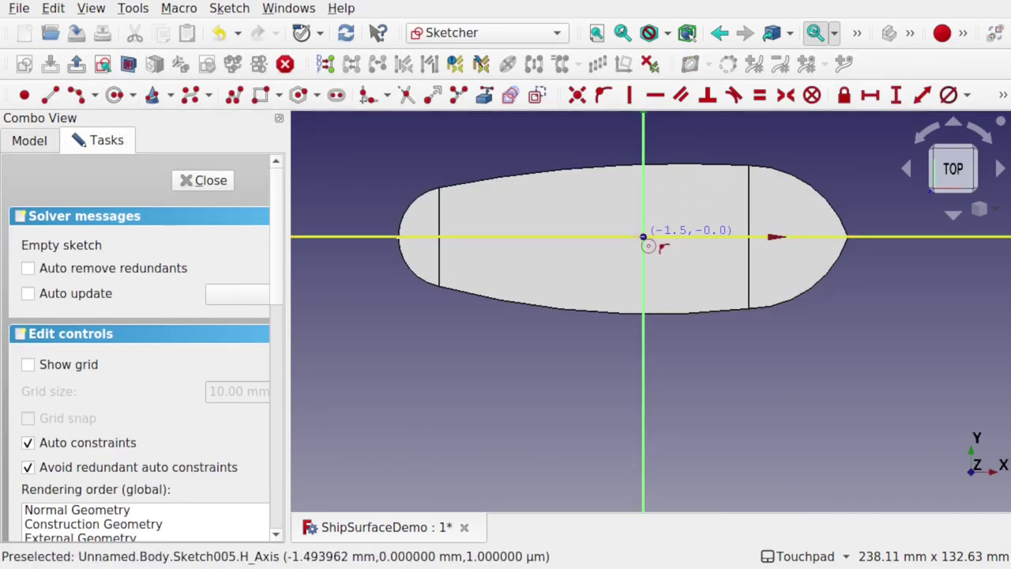
click(643, 236)
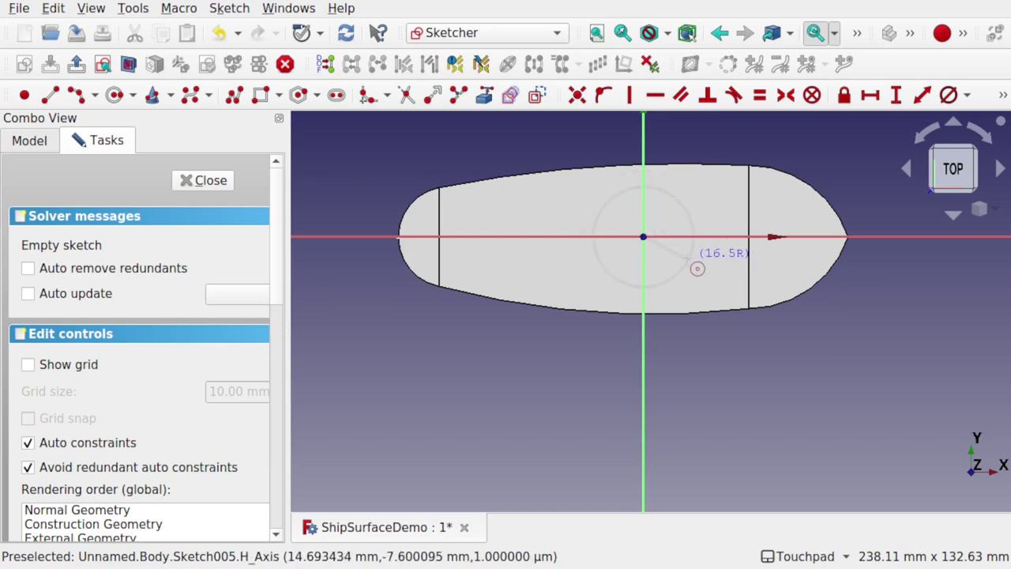
click(684, 262)
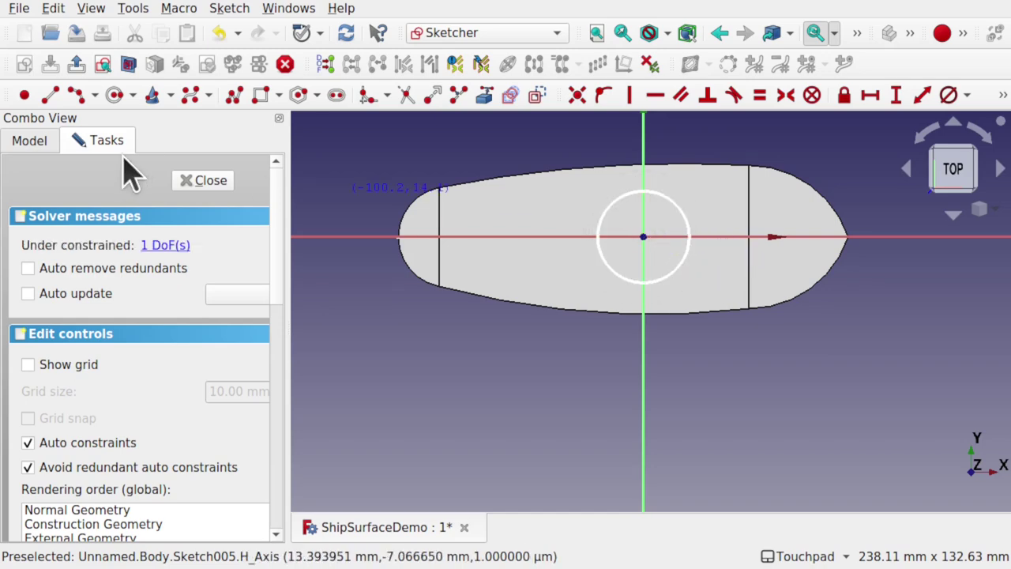
click(204, 182)
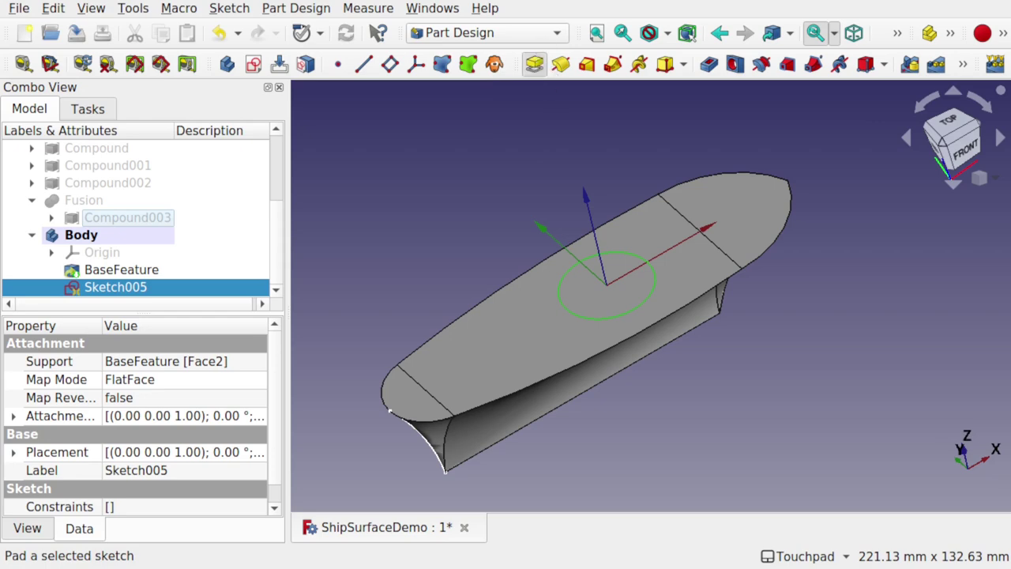
Step: Pad the deck circle 17 mm upward along the sketch normal
click(535, 63)
shift+drag(564, 276, 509, 241)
click(267, 240)
click(267, 240)
click(267, 241)
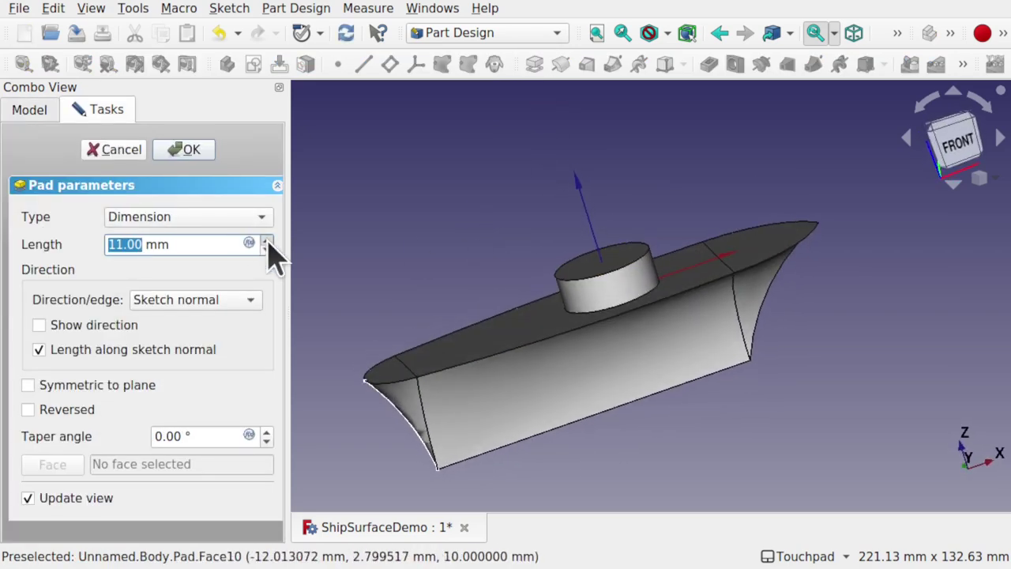
click(267, 240)
click(267, 240)
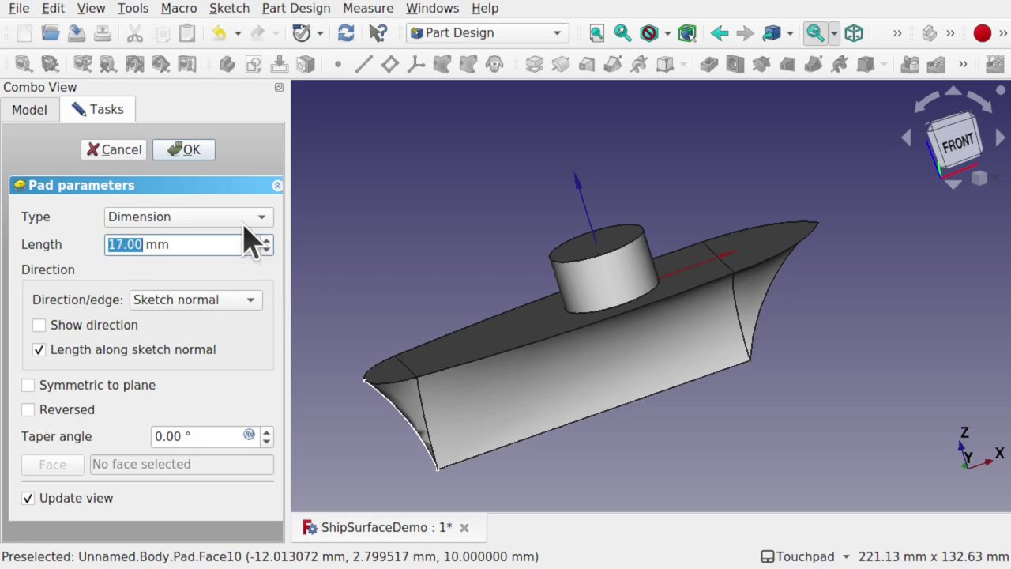
click(183, 151)
Step: Create a new sketch on the XZ plane and turn on its section view
alt+drag(605, 289, 713, 266)
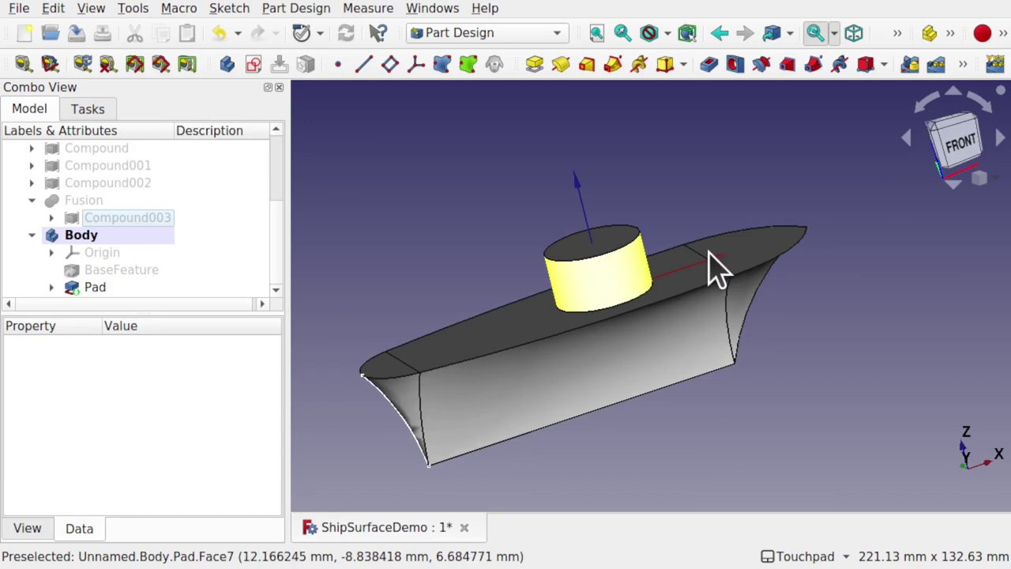
click(960, 158)
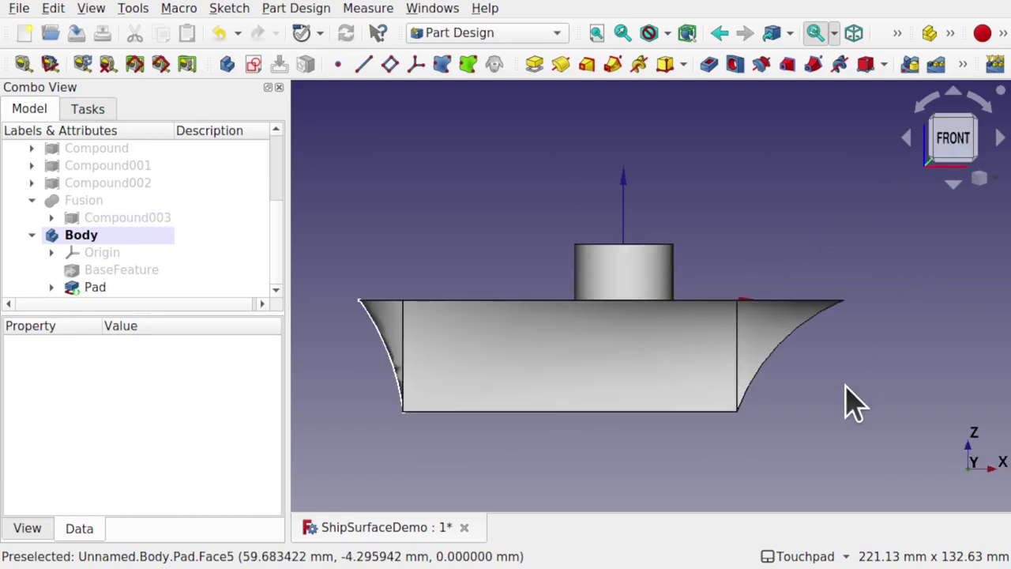
click(253, 65)
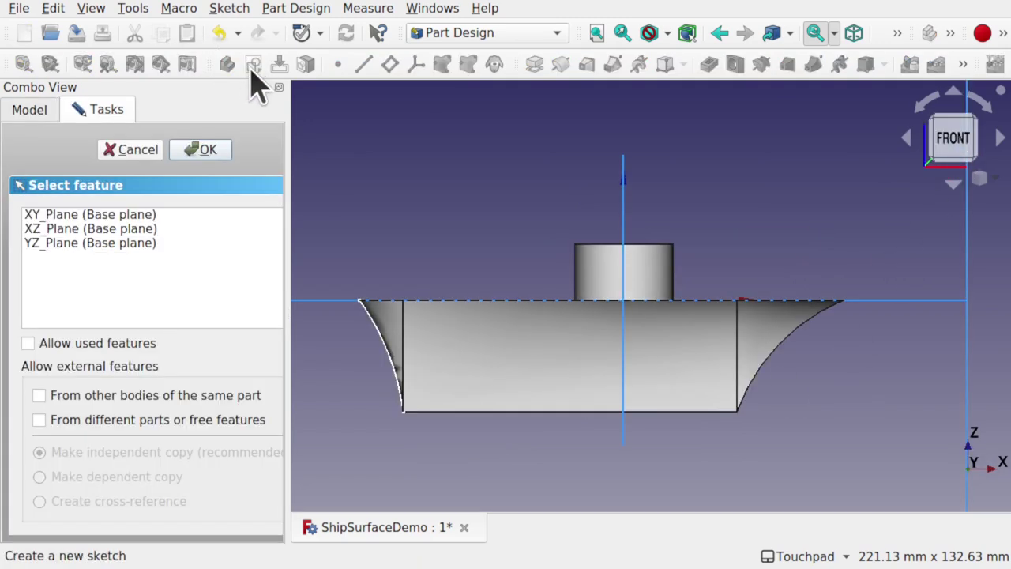
click(79, 228)
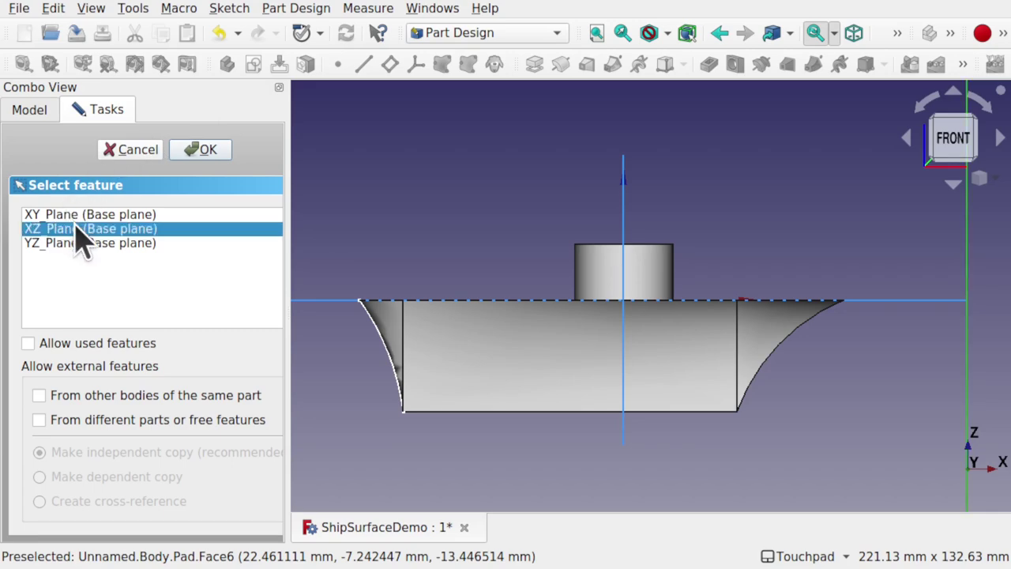
click(204, 153)
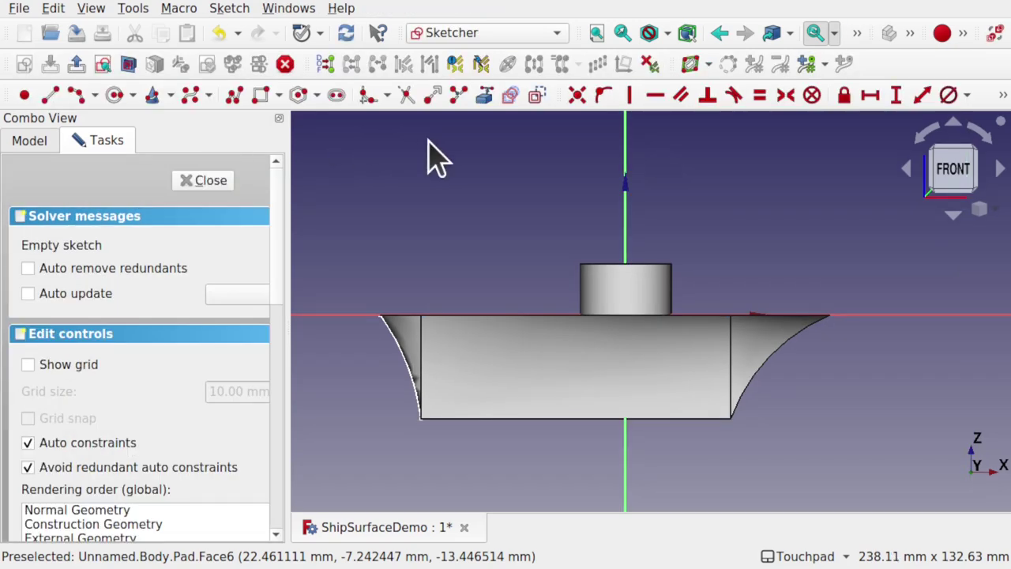
click(149, 66)
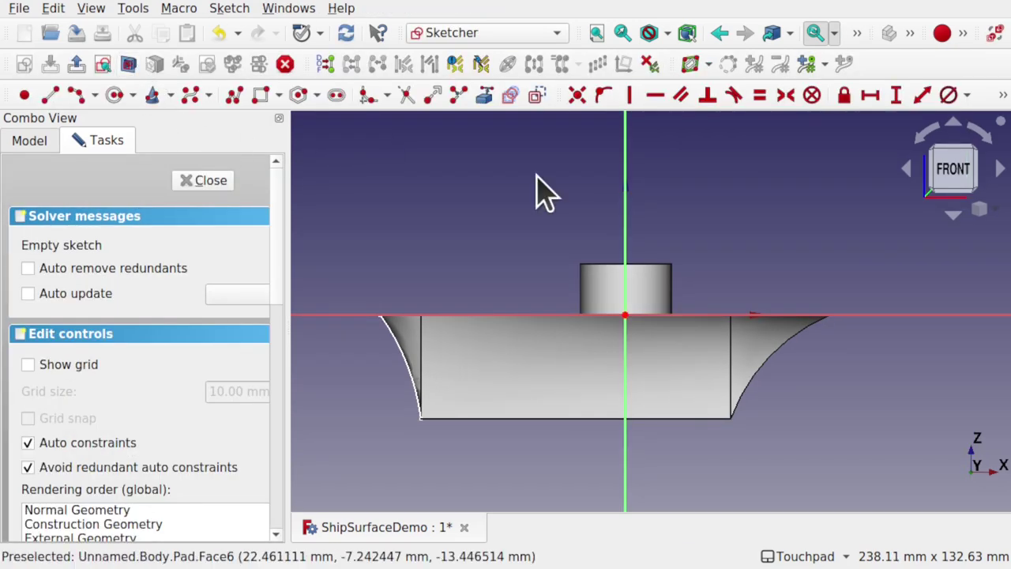
alt+drag(619, 234, 581, 221)
Step: Draw a row of three circles about 5 mm in radius on the midship side, from the vertical axis towards the stern
click(114, 95)
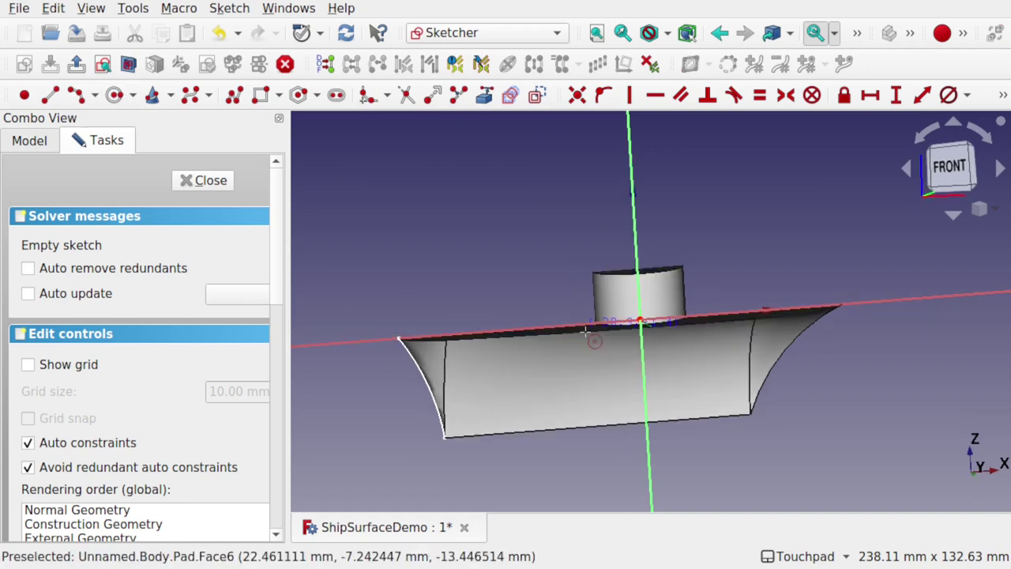
click(641, 362)
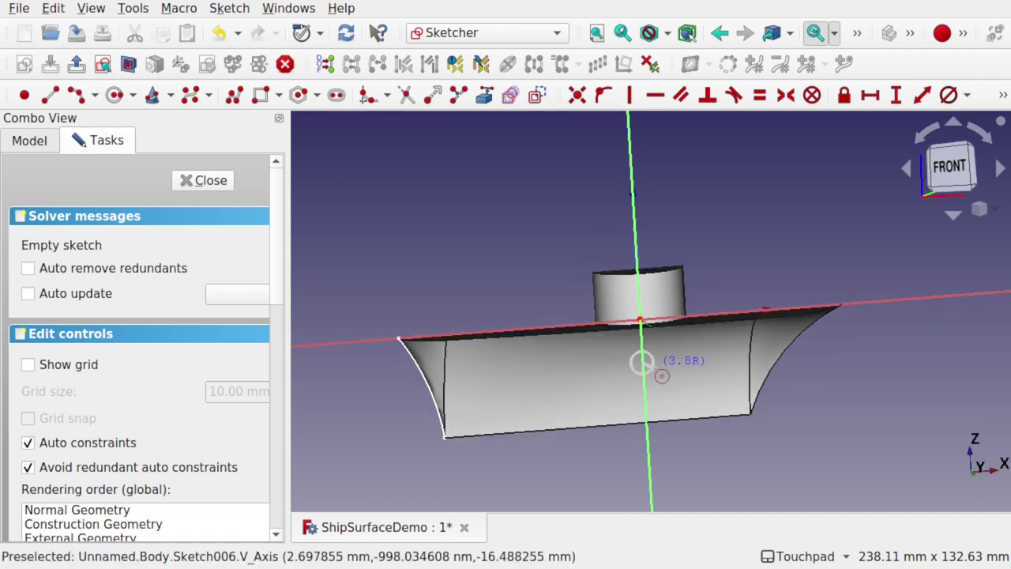
click(664, 377)
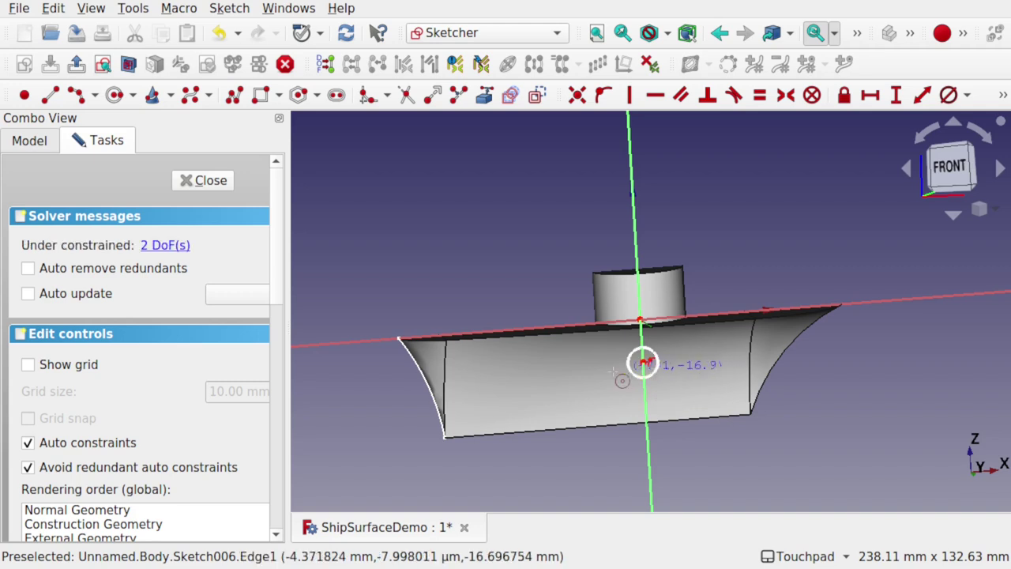
click(558, 368)
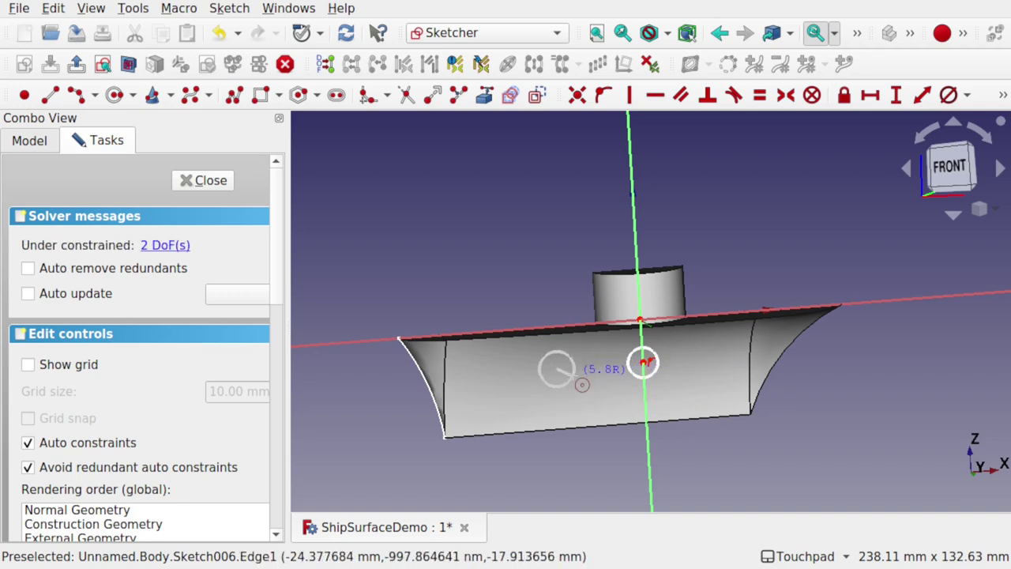
click(574, 376)
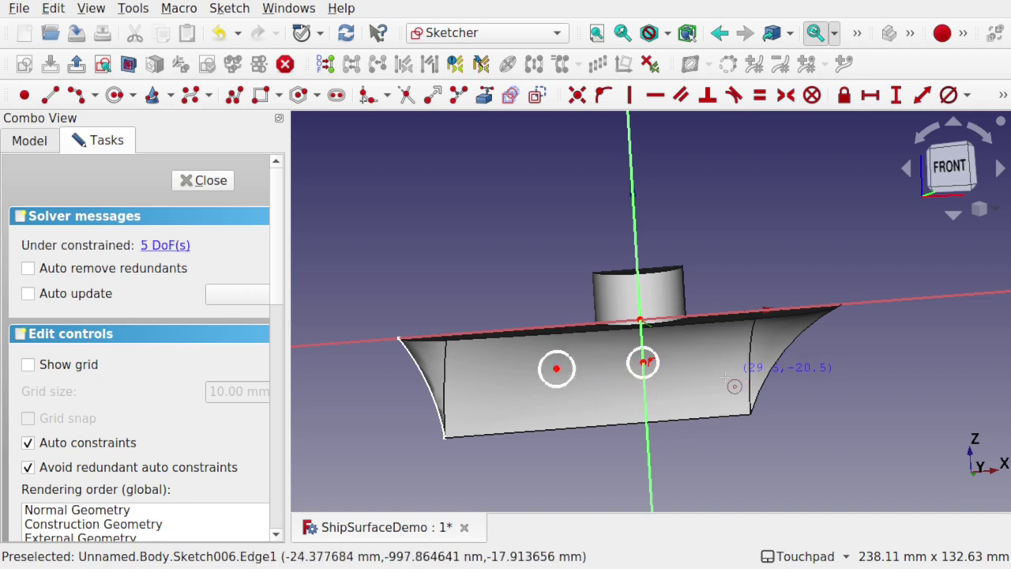
click(470, 372)
click(485, 378)
right_click(494, 385)
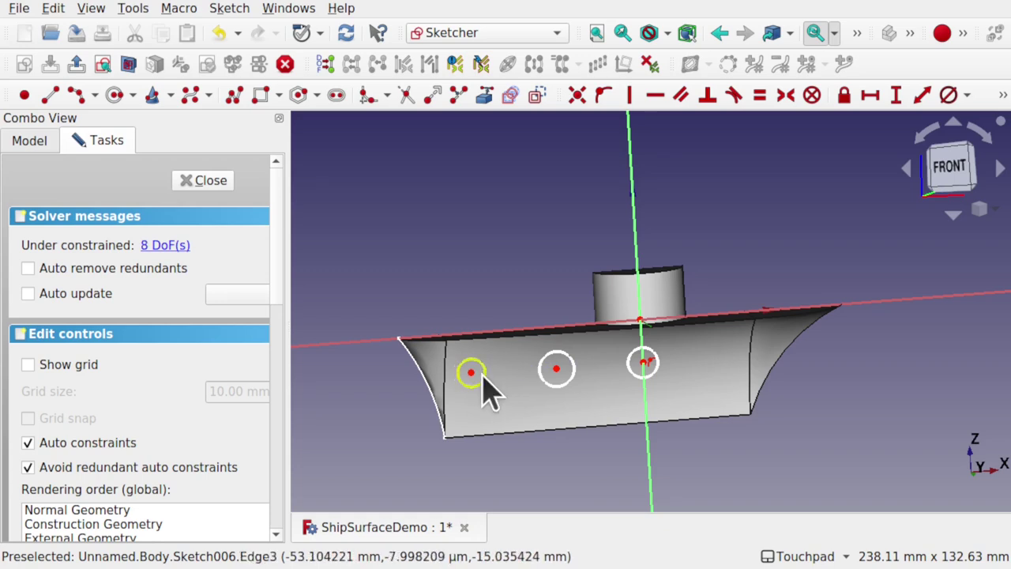
Step: Constrain the three porthole circles to equal radii
click(484, 383)
click(564, 388)
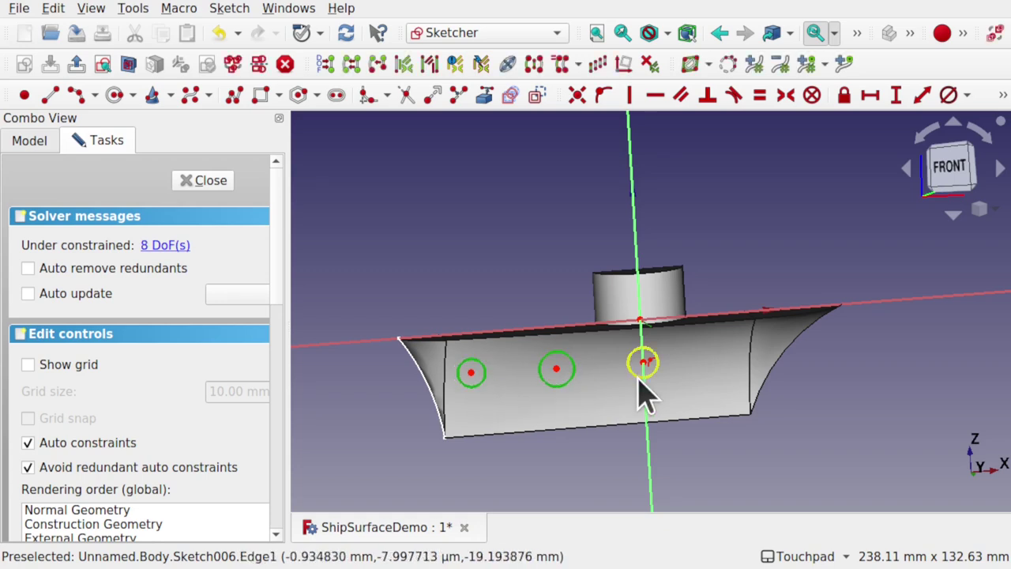
click(640, 379)
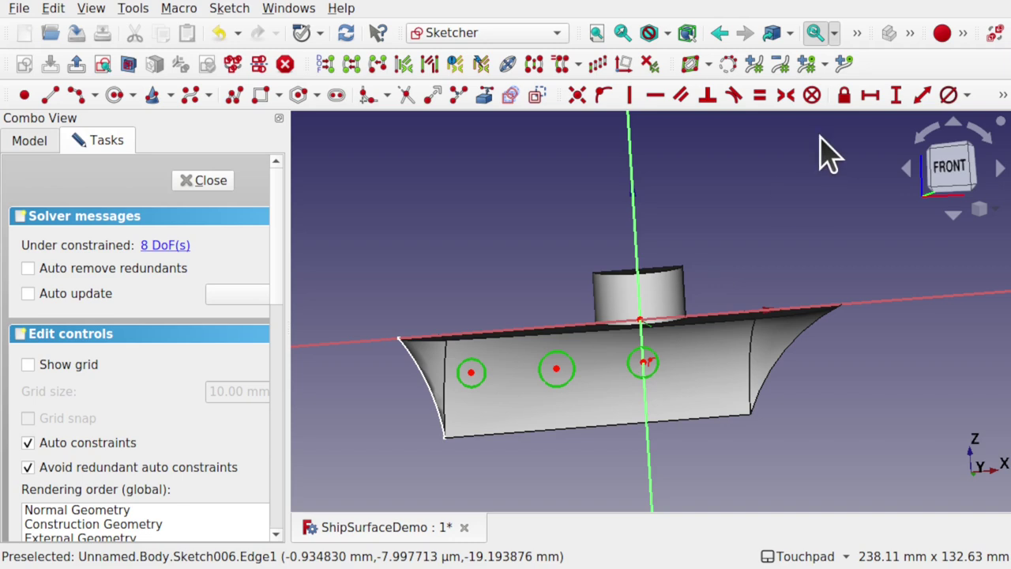
click(759, 95)
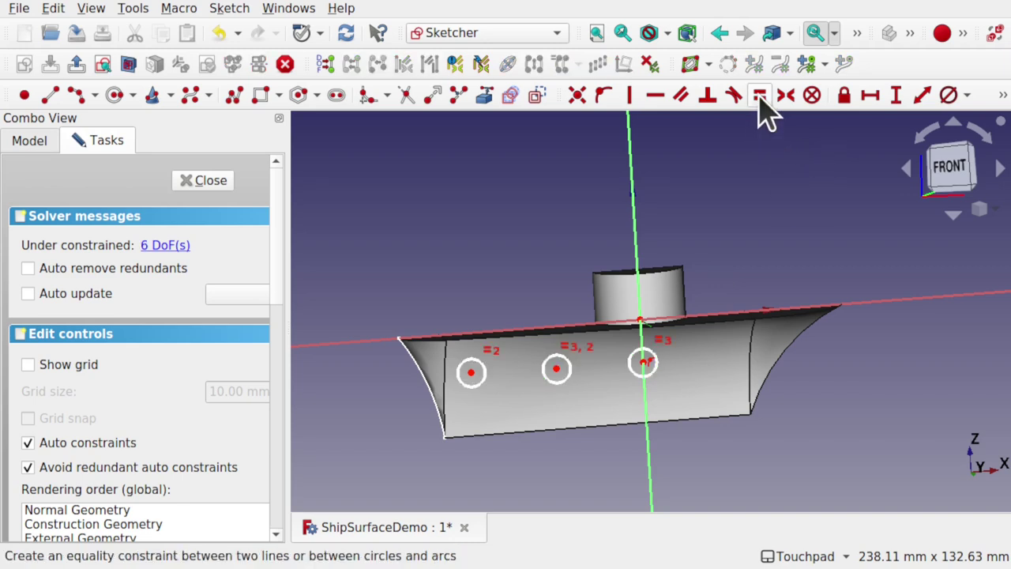
Step: Align the three circle centres horizontally, shifting the row slightly down along the vertical axis, and finish the sketch
click(471, 370)
click(557, 368)
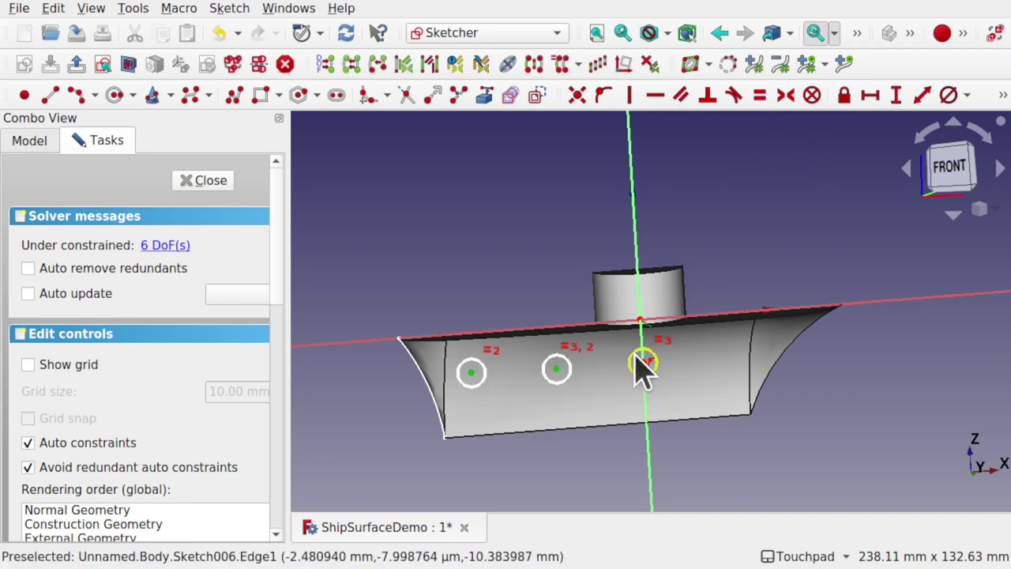
click(642, 362)
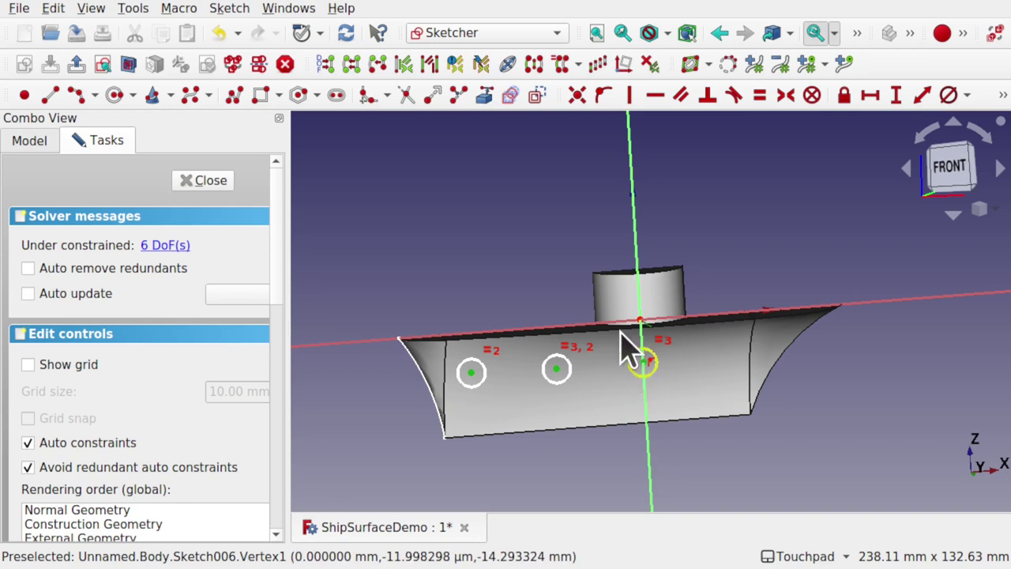
click(655, 96)
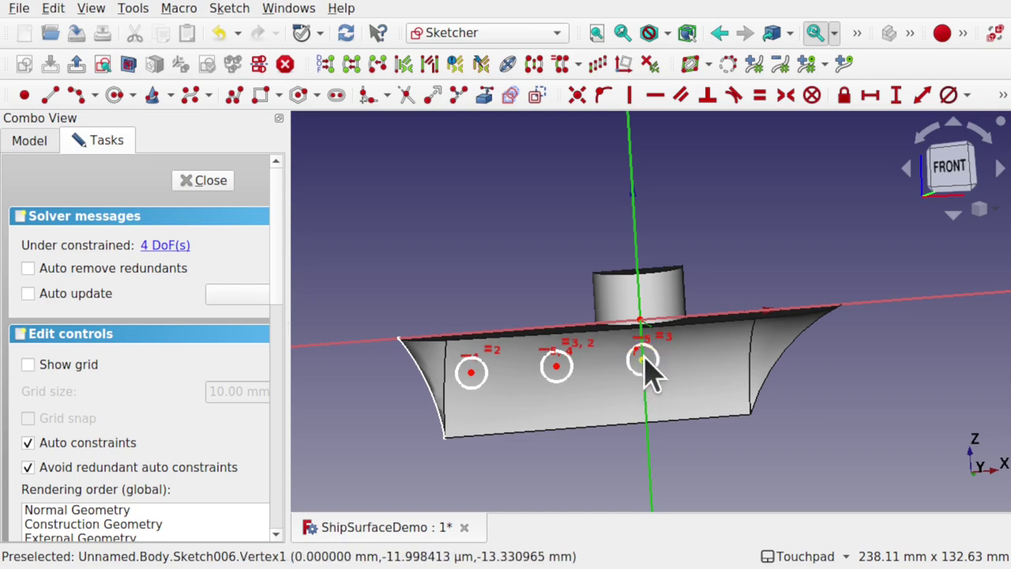
drag(644, 355, 647, 360)
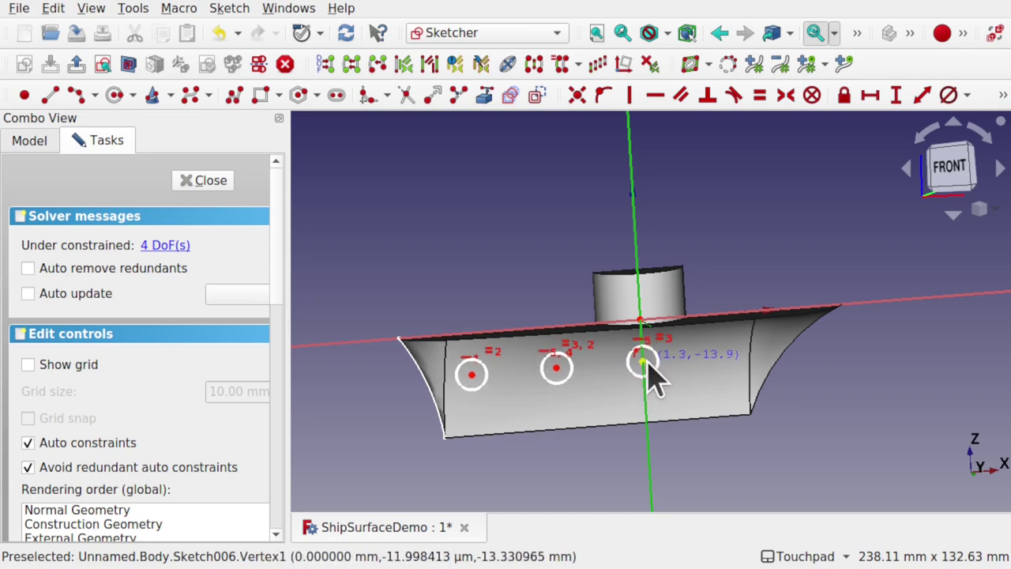
click(211, 181)
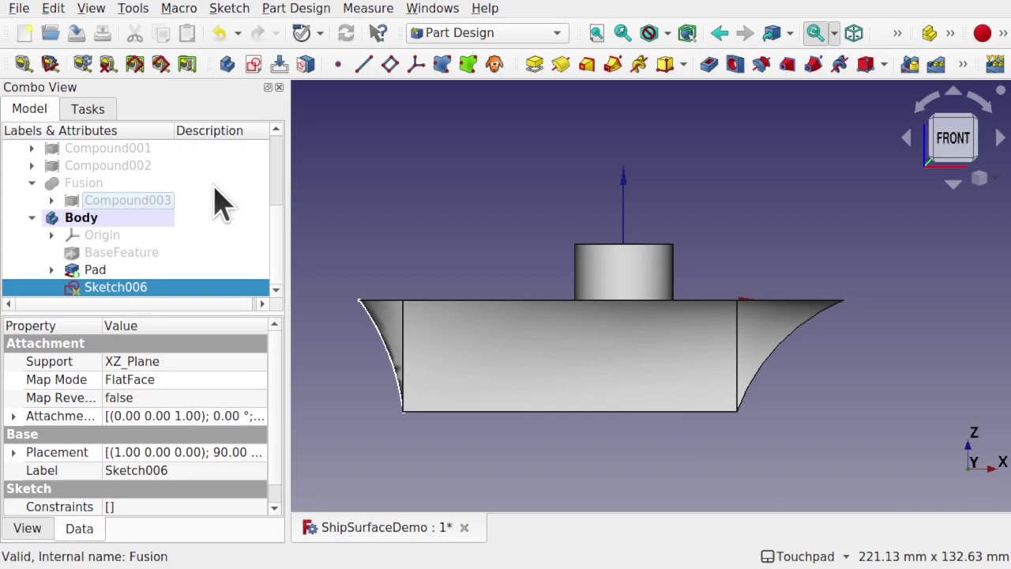
Step: Pocket the three circles with type Through all, symmetric to plane, and inspect the holes through the hull
click(707, 68)
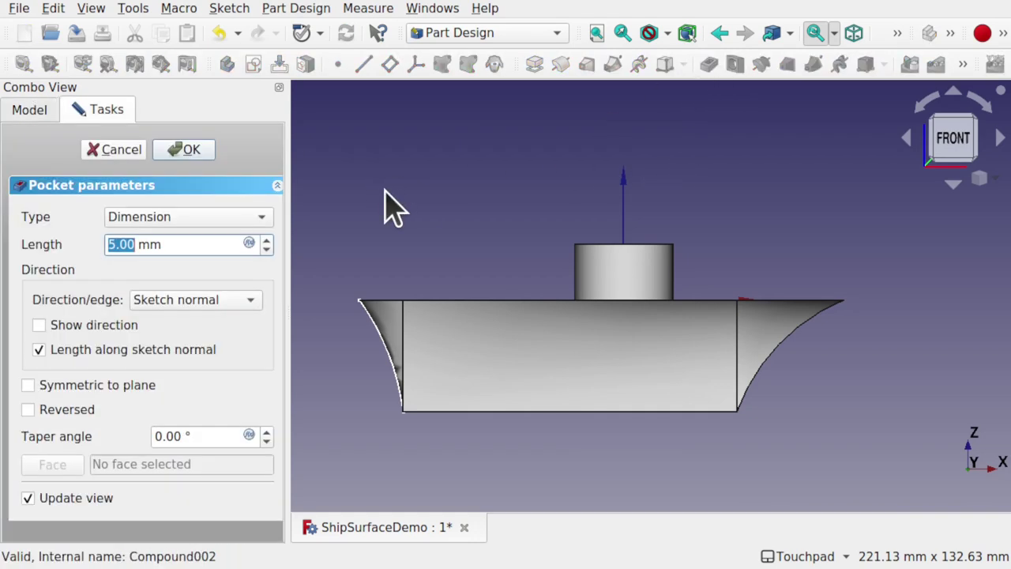
click(190, 218)
click(177, 240)
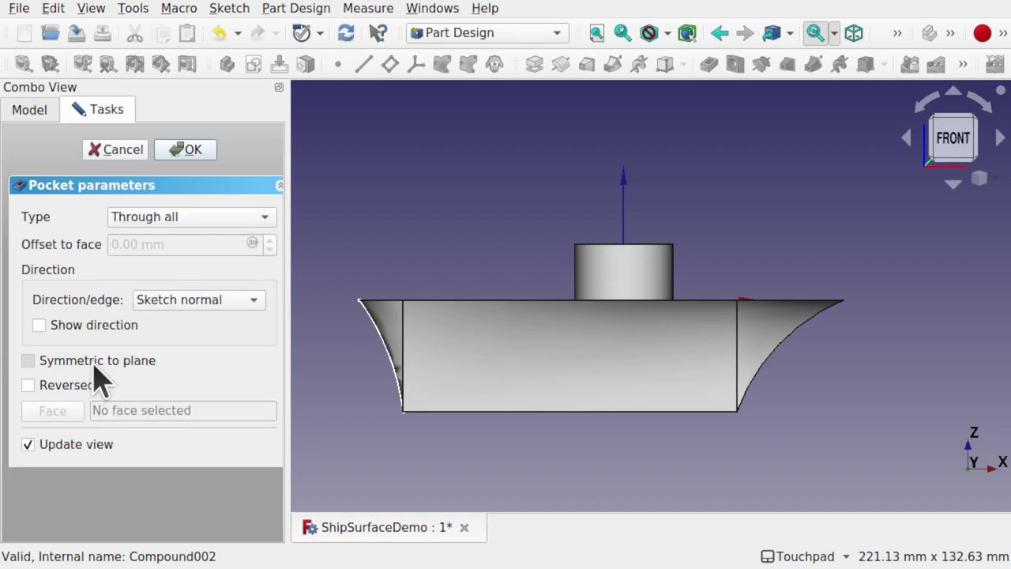
click(96, 362)
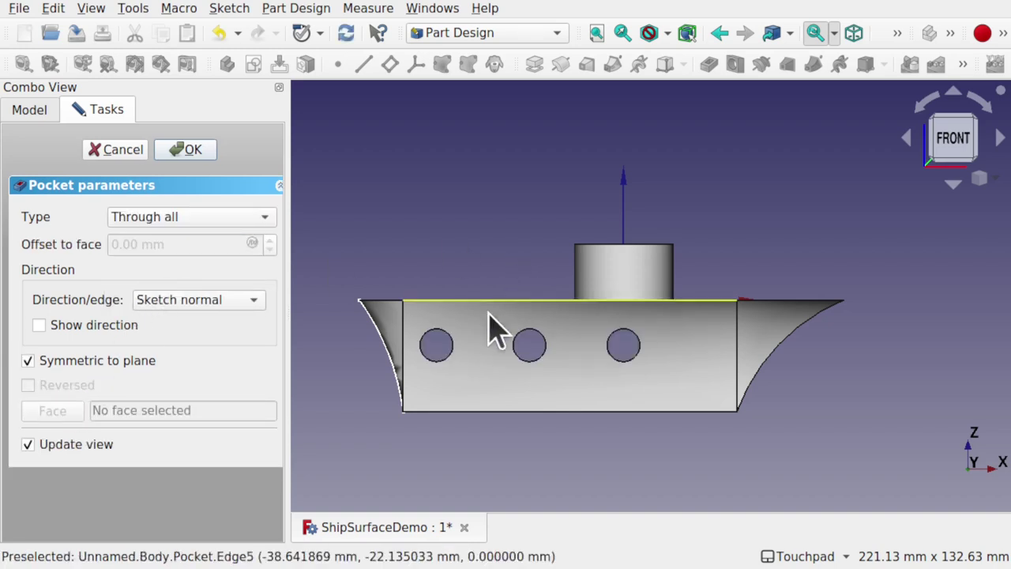
shift+drag(511, 324, 675, 284)
alt+drag(597, 309, 517, 361)
alt+drag(598, 354, 641, 468)
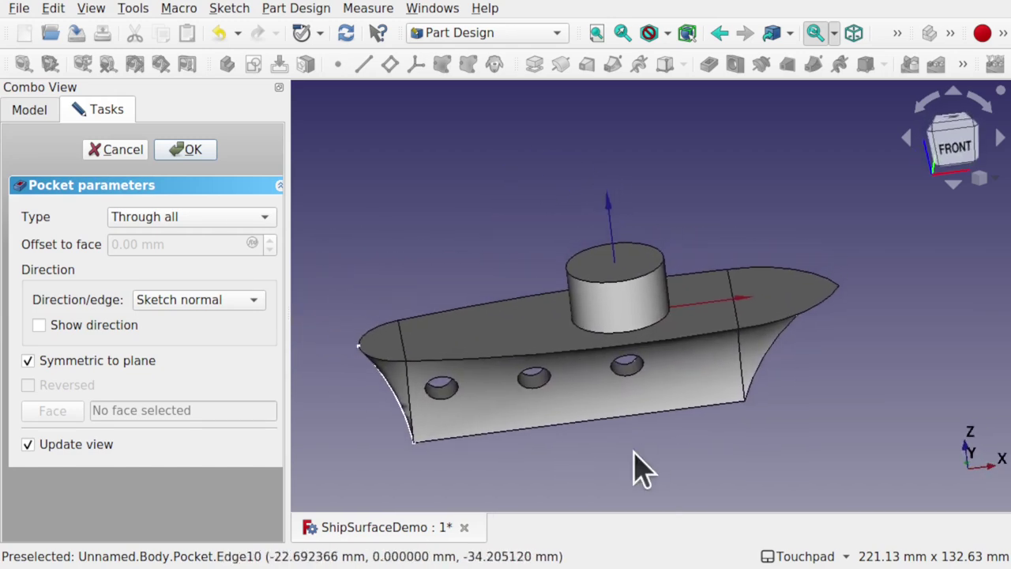
alt+drag(634, 374, 635, 342)
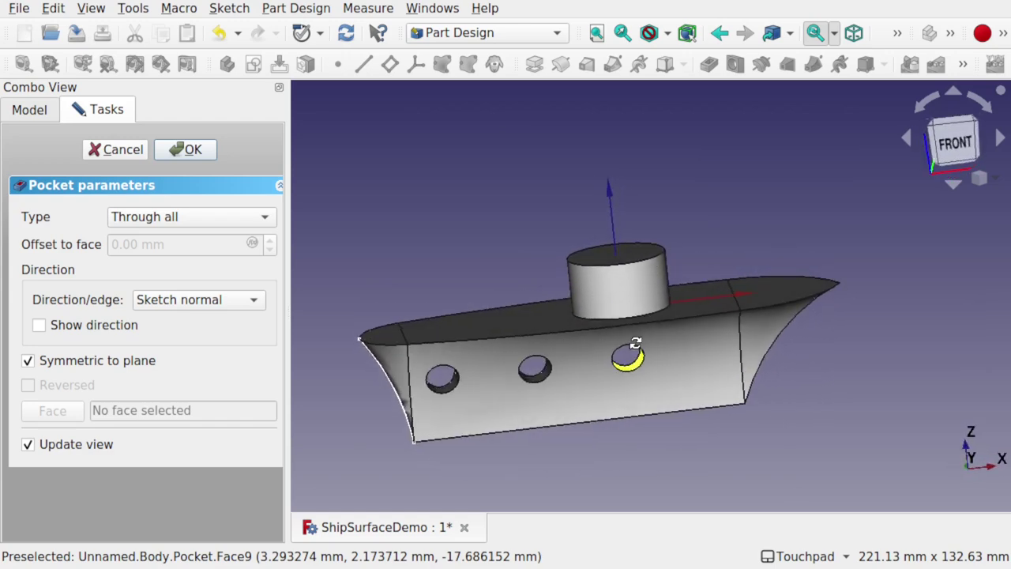
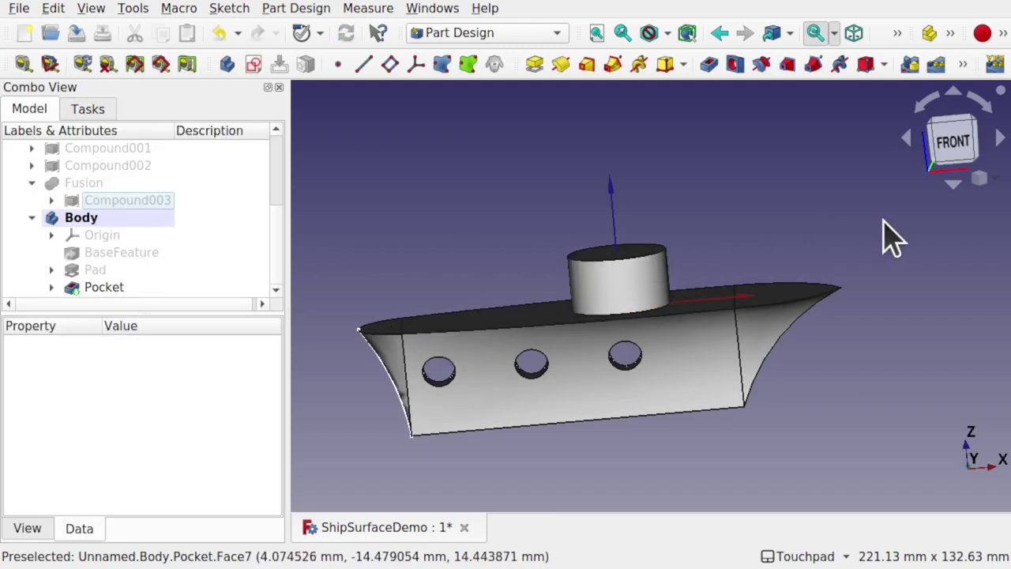
Step: Create another new sketch on the XZ plane for the hull's side profile
click(952, 150)
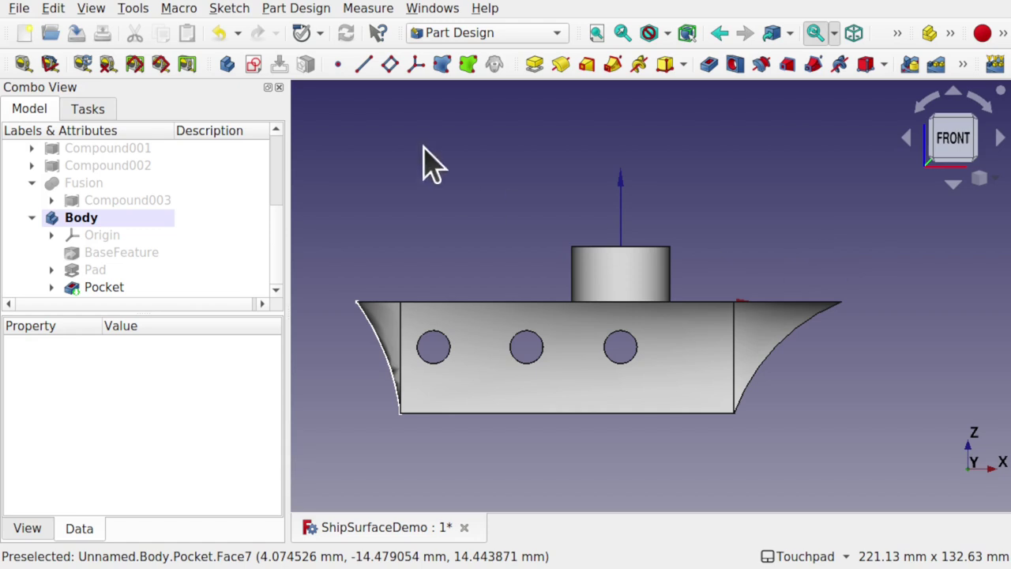
click(256, 67)
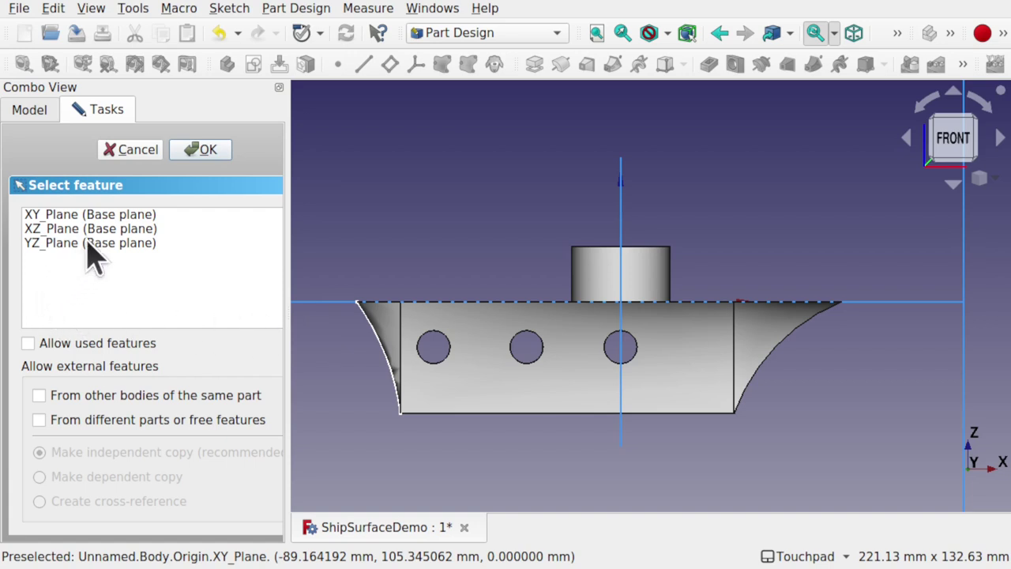
click(105, 229)
click(207, 150)
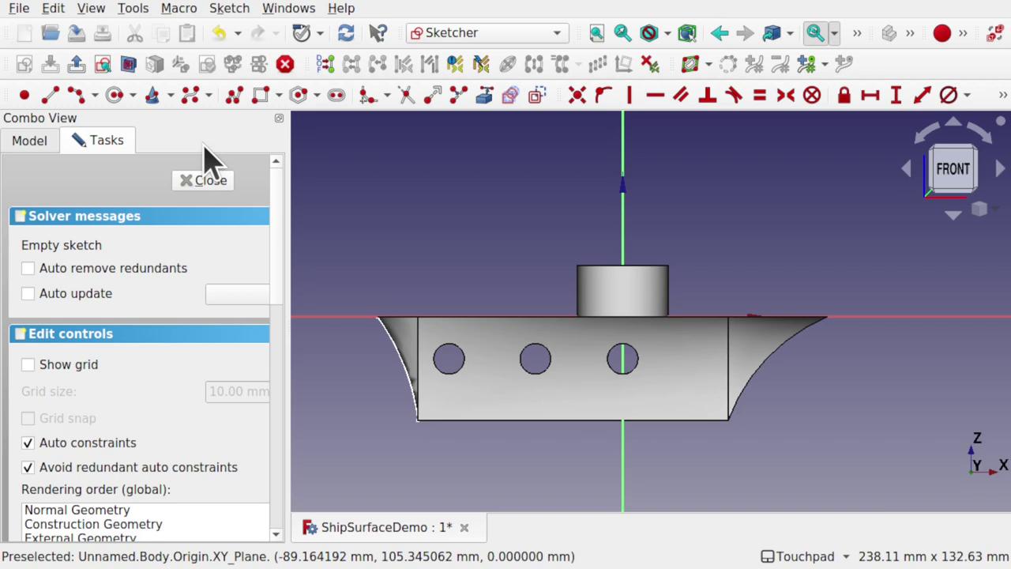
Step: Cut the view at the sketch plane and sketch a closed B-spline along the hull's stern, lower edge and bow, looping back above the deck cylinder
click(130, 63)
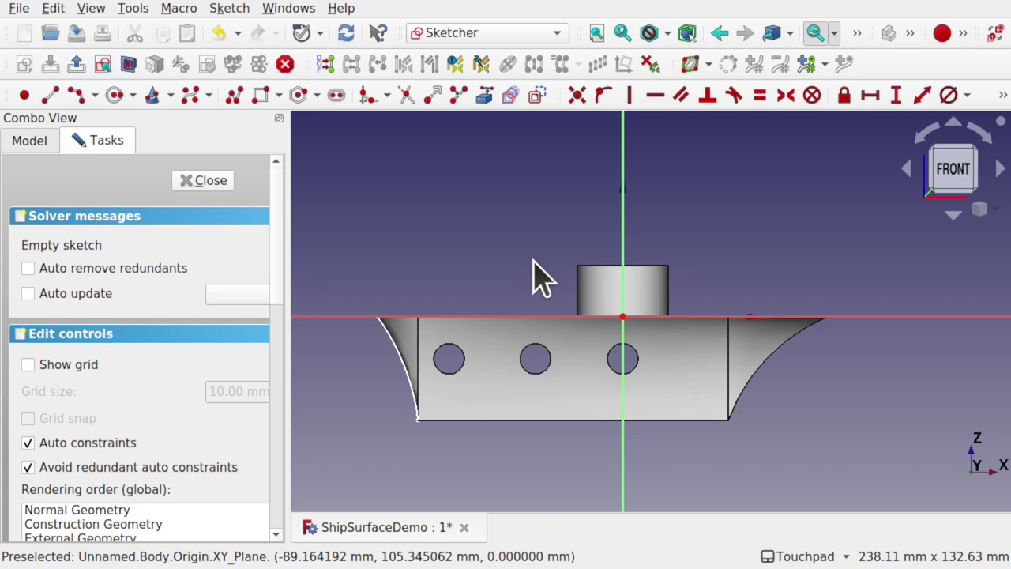
click(192, 98)
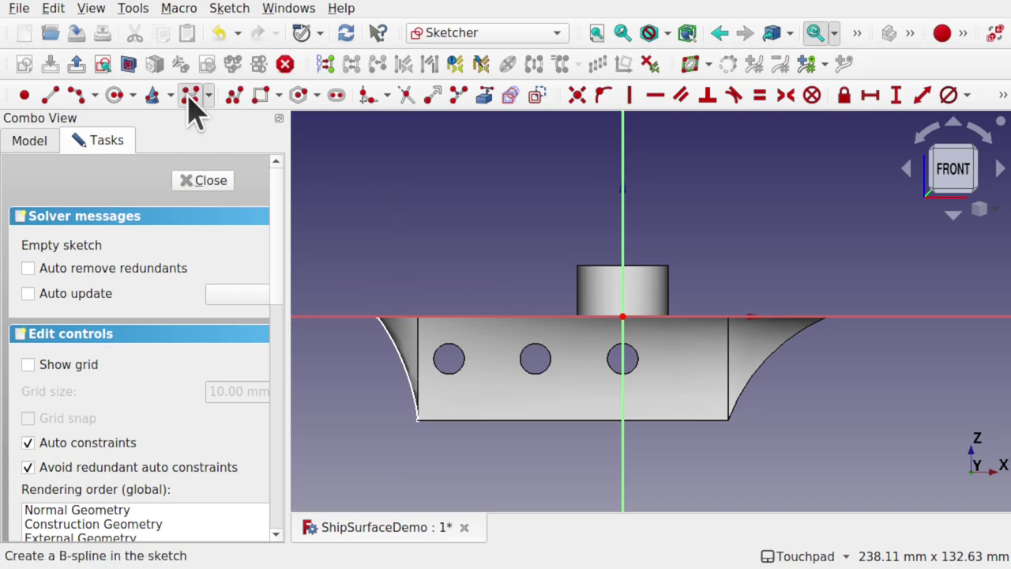
click(363, 302)
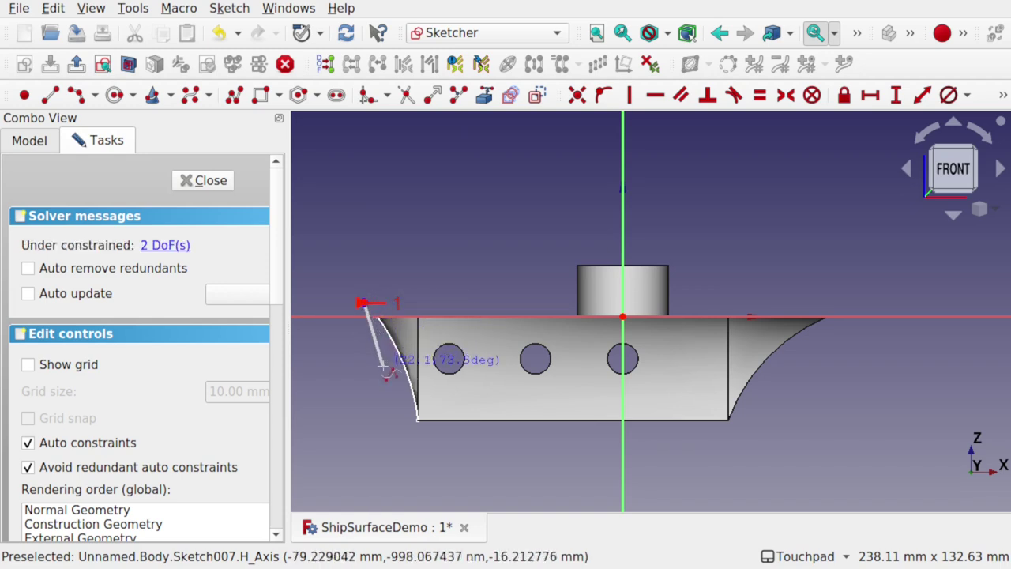
click(387, 368)
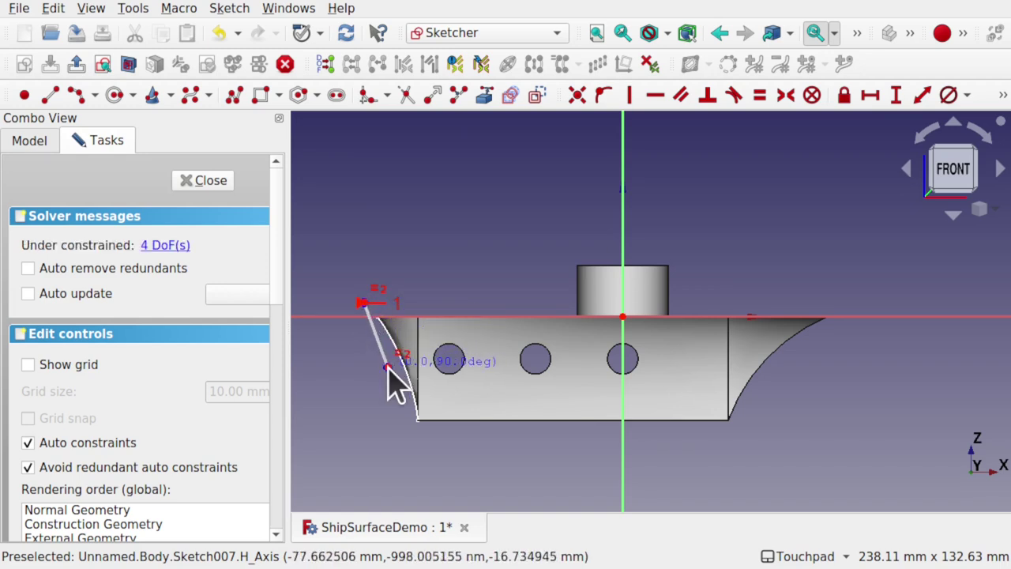
click(406, 405)
click(450, 410)
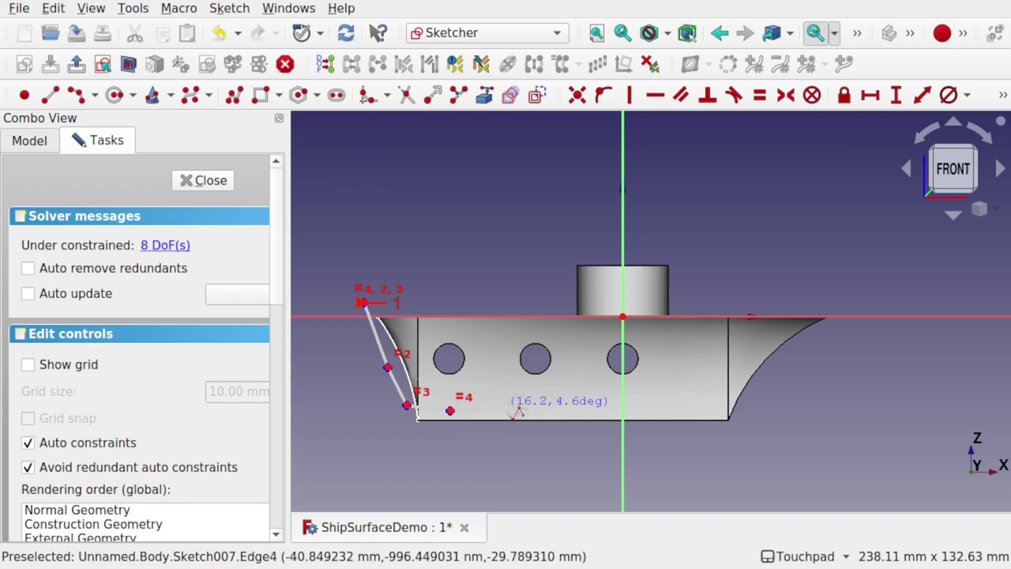
click(529, 405)
click(629, 405)
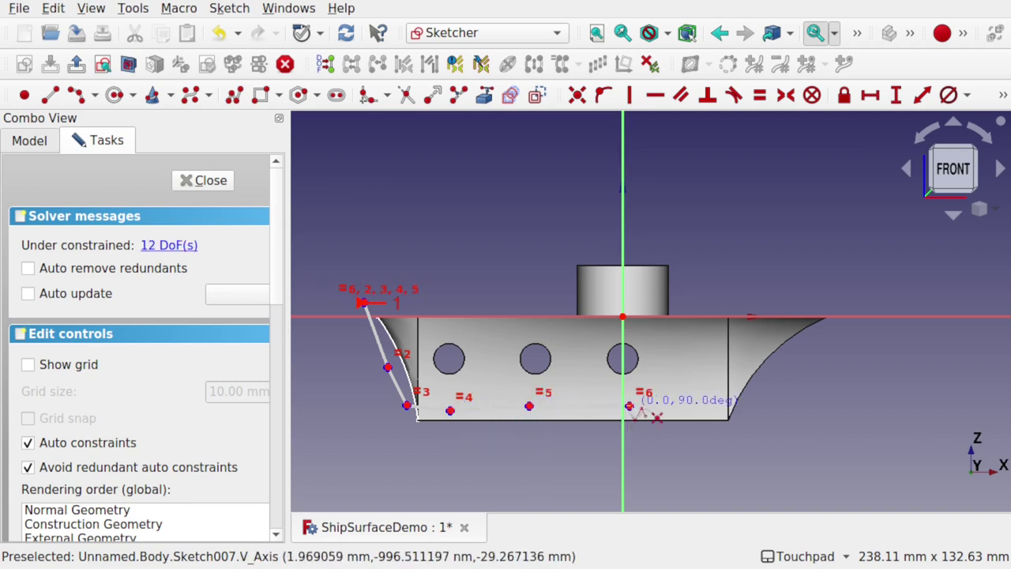
click(688, 409)
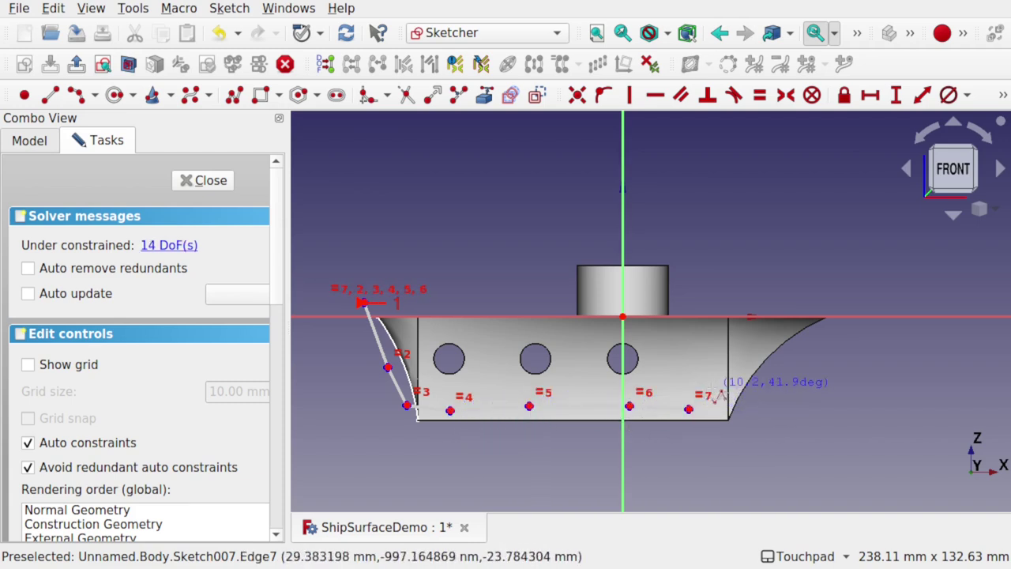
click(711, 389)
click(740, 368)
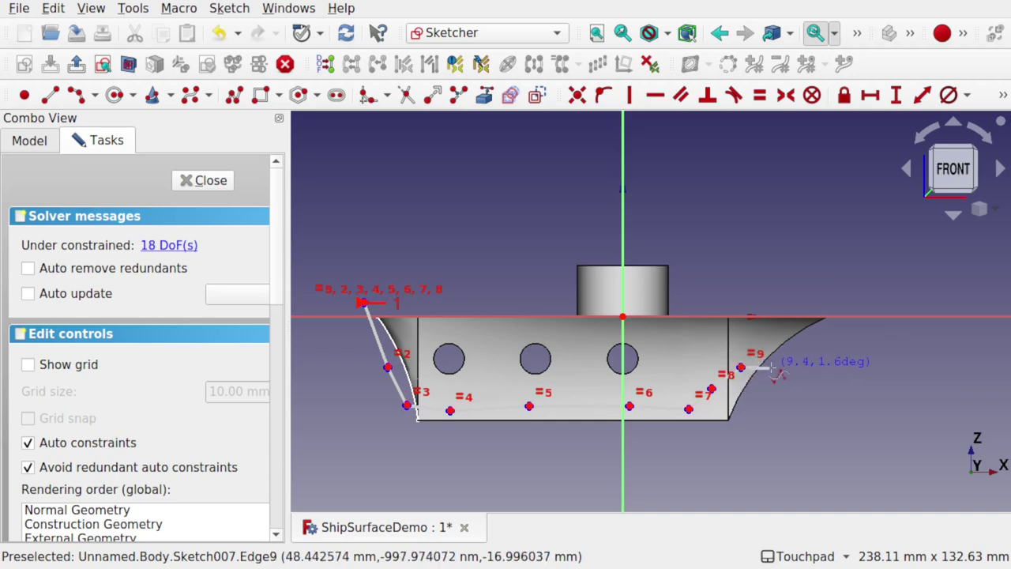
click(778, 368)
click(865, 342)
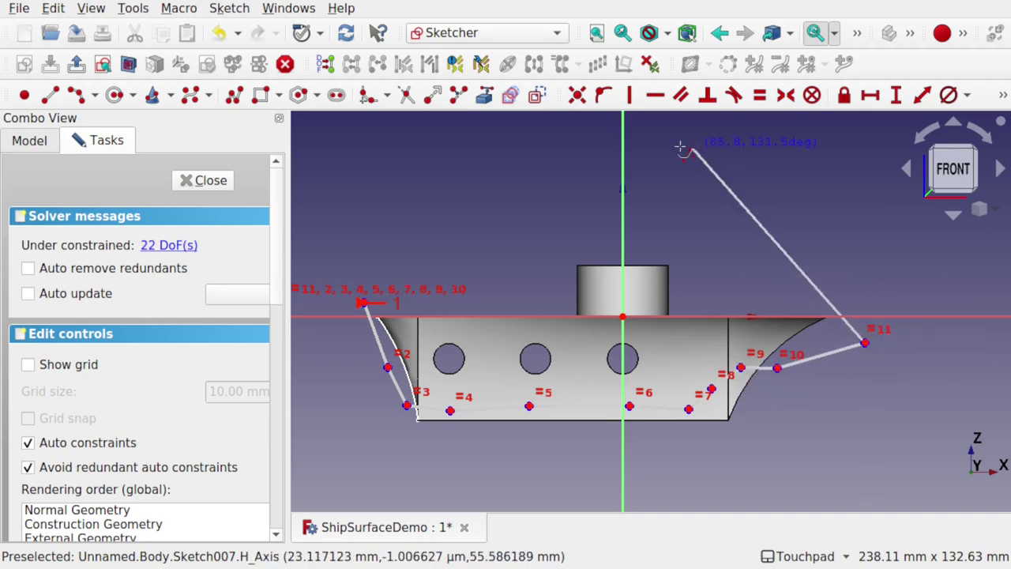
click(683, 148)
click(380, 258)
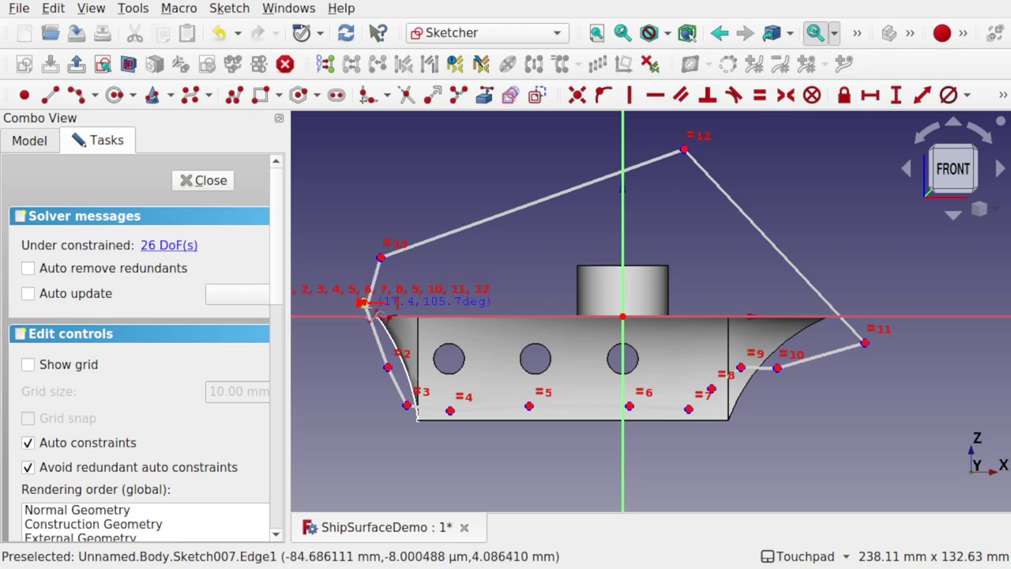
click(365, 302)
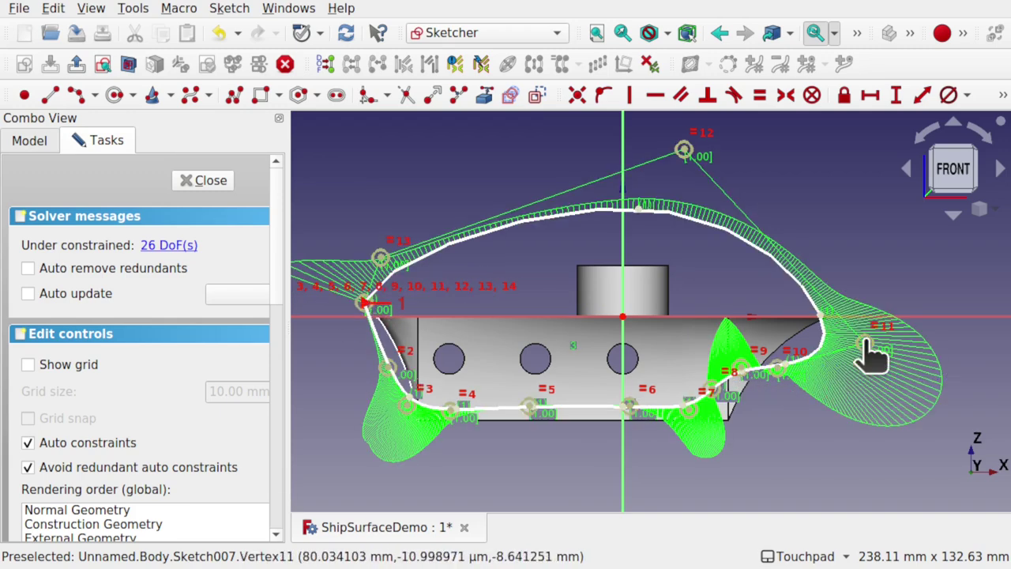
Step: Reshape the B-spline by pulling its bow control point outward, nudging the ninth down, and lowering control points 5, 6 and 7 below the hull bottom
drag(869, 353, 903, 358)
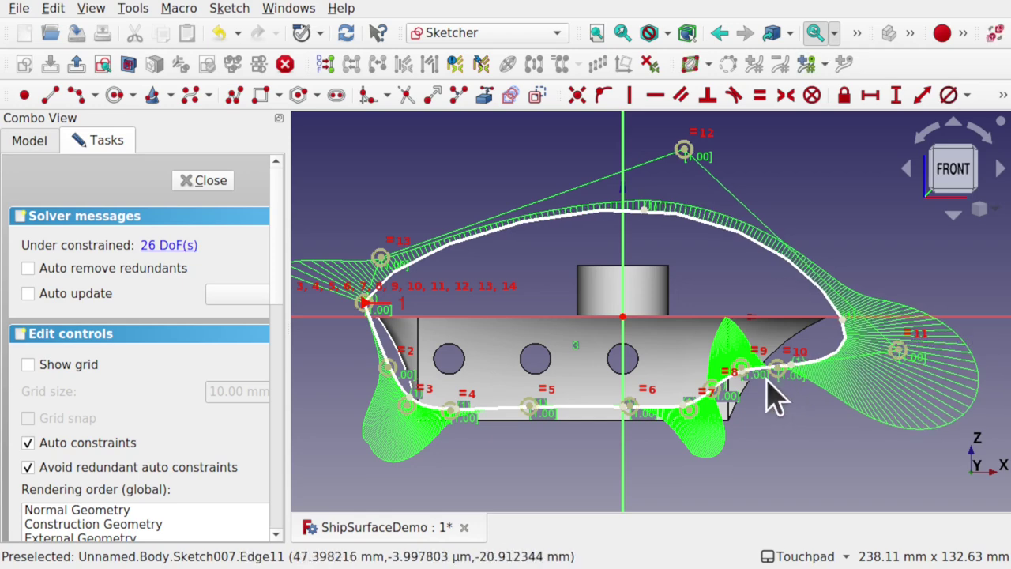
drag(750, 379, 756, 374)
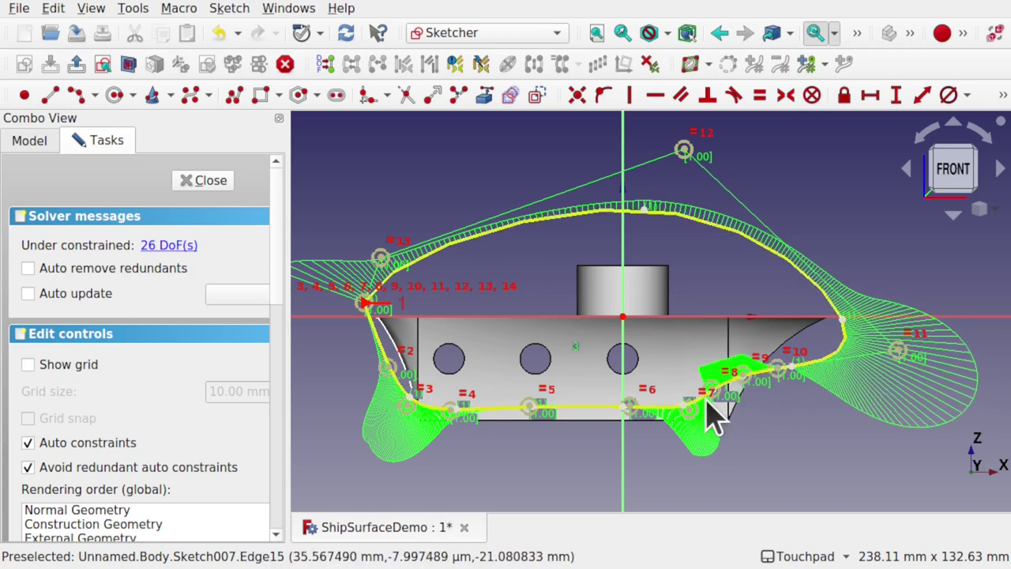
drag(693, 409, 692, 433)
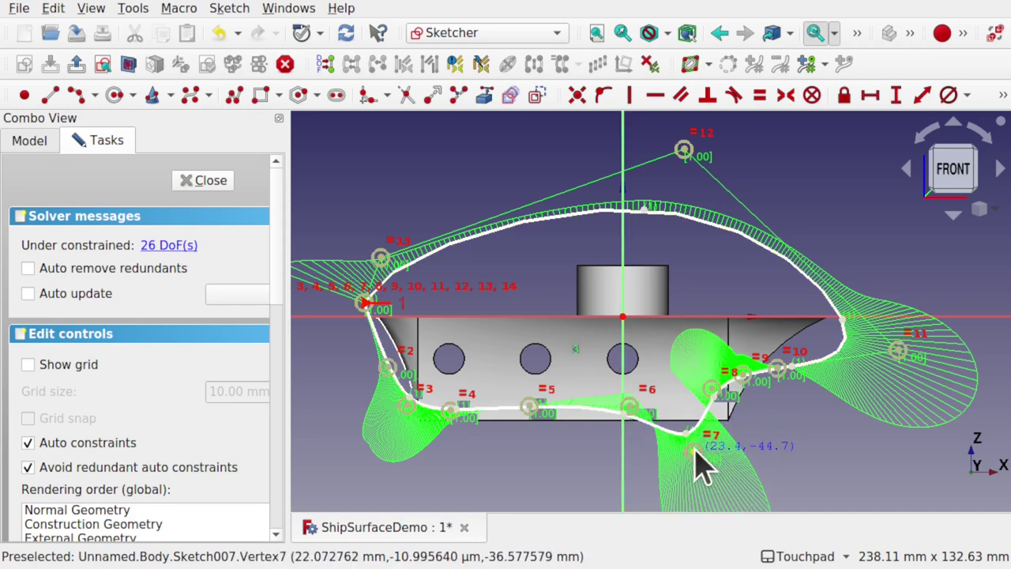
drag(631, 408, 621, 444)
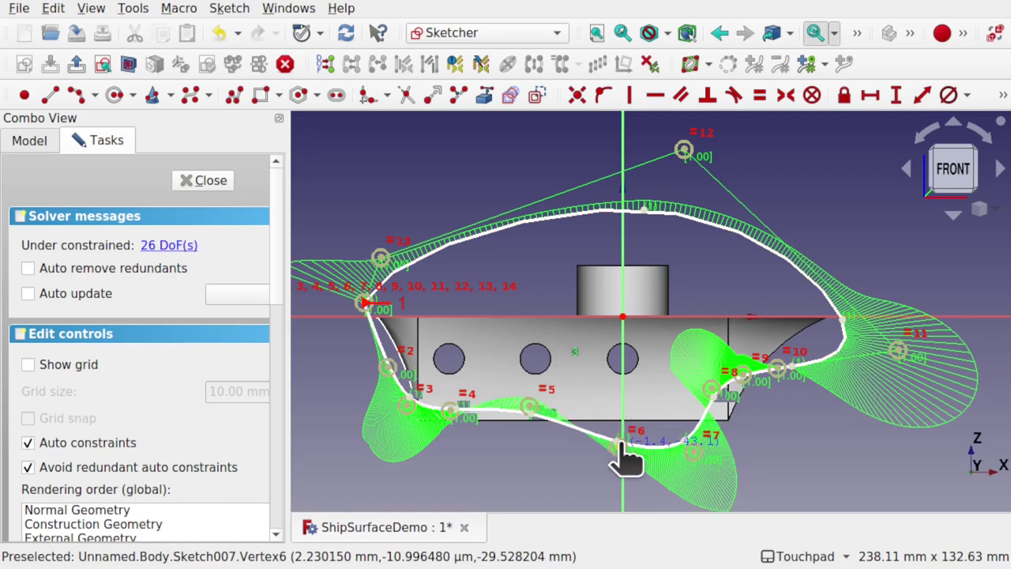
drag(529, 407, 504, 439)
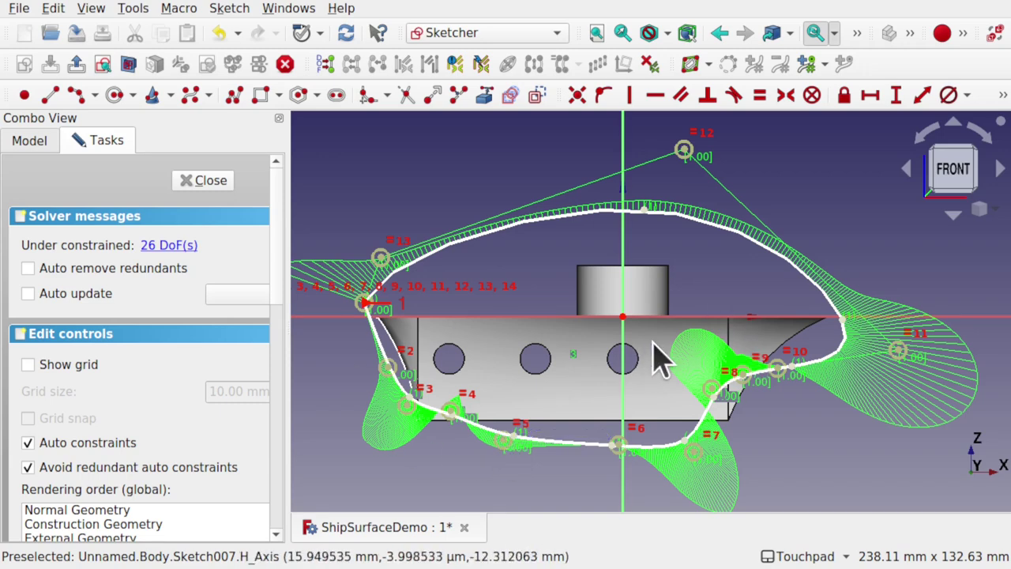
Step: Draw a large rectangle enclosing the whole B-spline and hull, and finish the sketch
scroll(493, 282, down, 4)
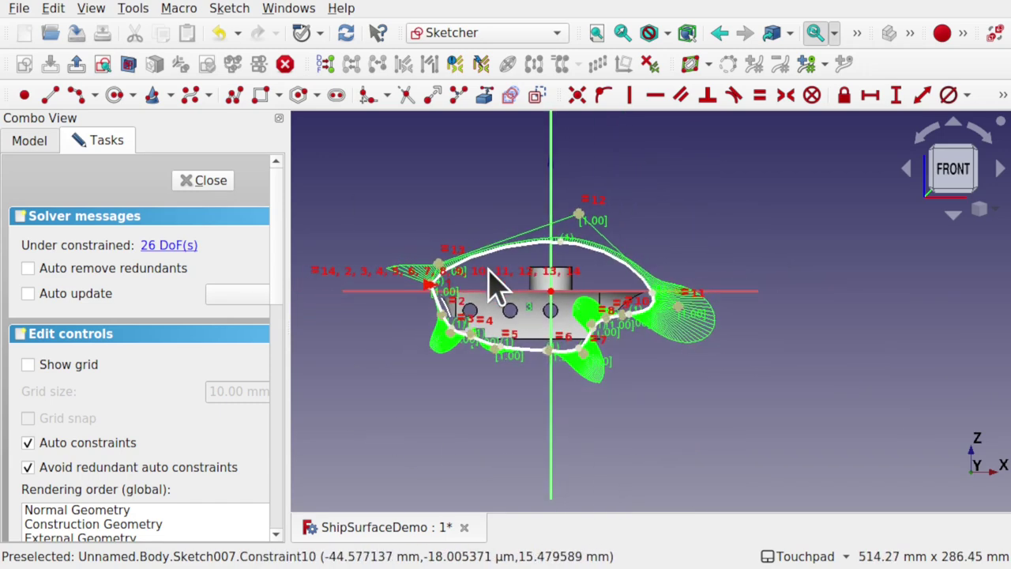
click(259, 94)
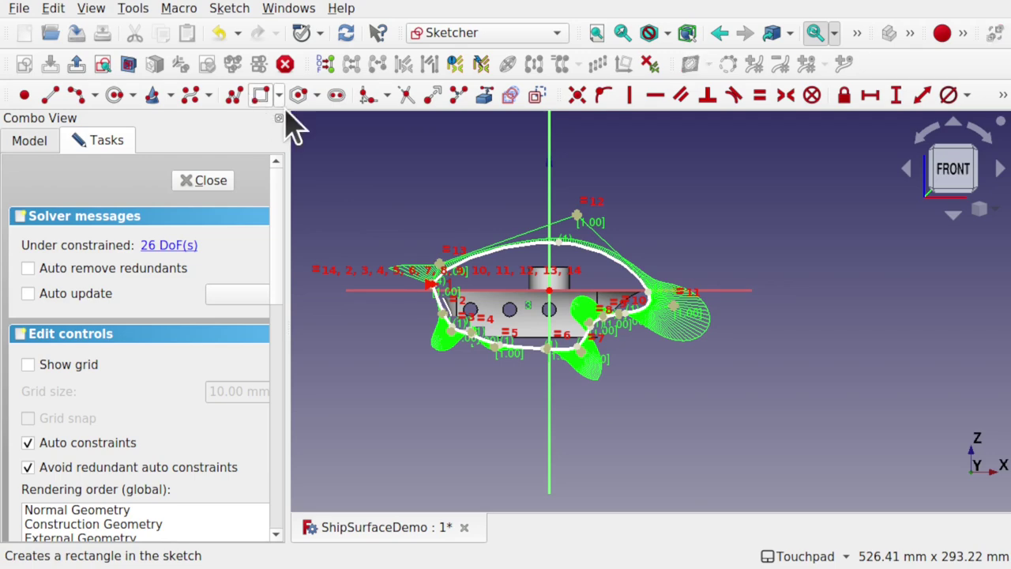
click(372, 163)
click(743, 411)
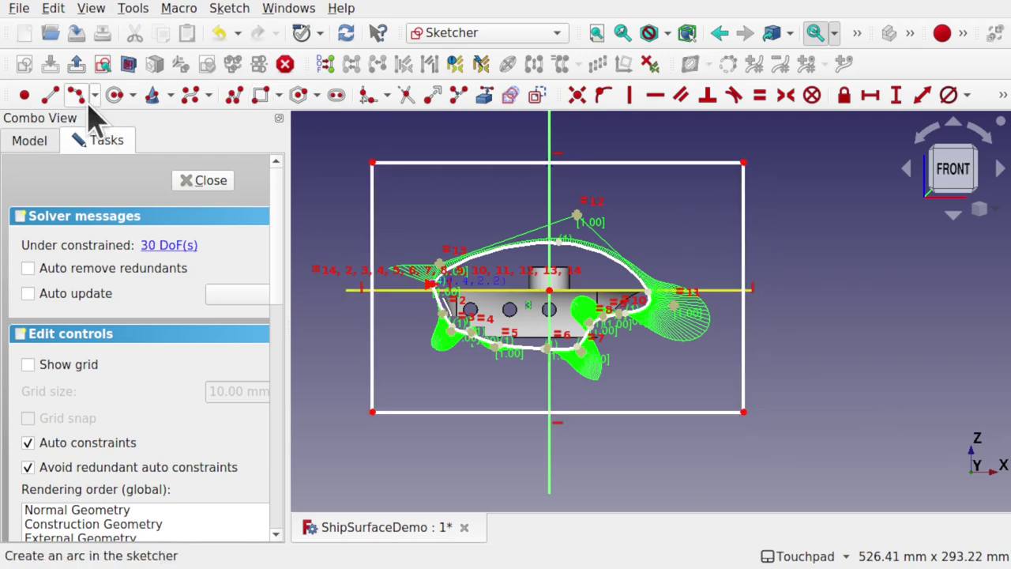
click(207, 181)
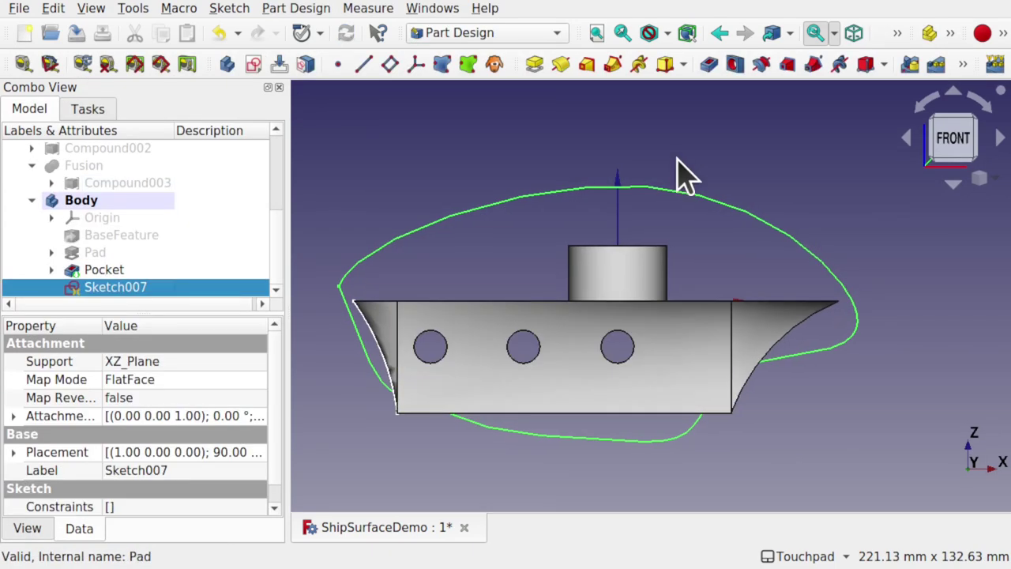
Step: Pocket the sketch with type Through all, symmetric to plane, and inspect the trimmed hull
click(710, 67)
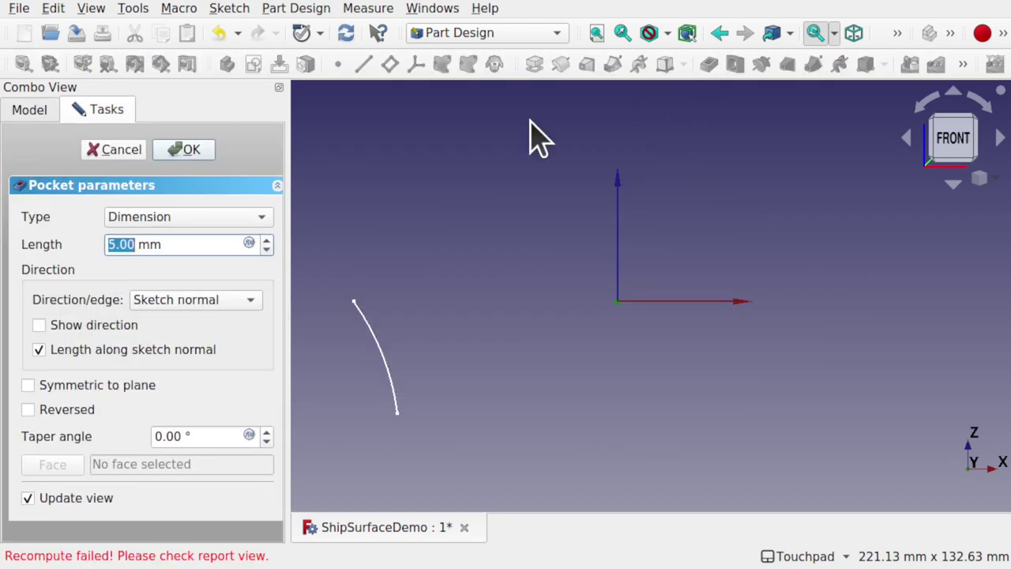
click(178, 218)
key(Escape)
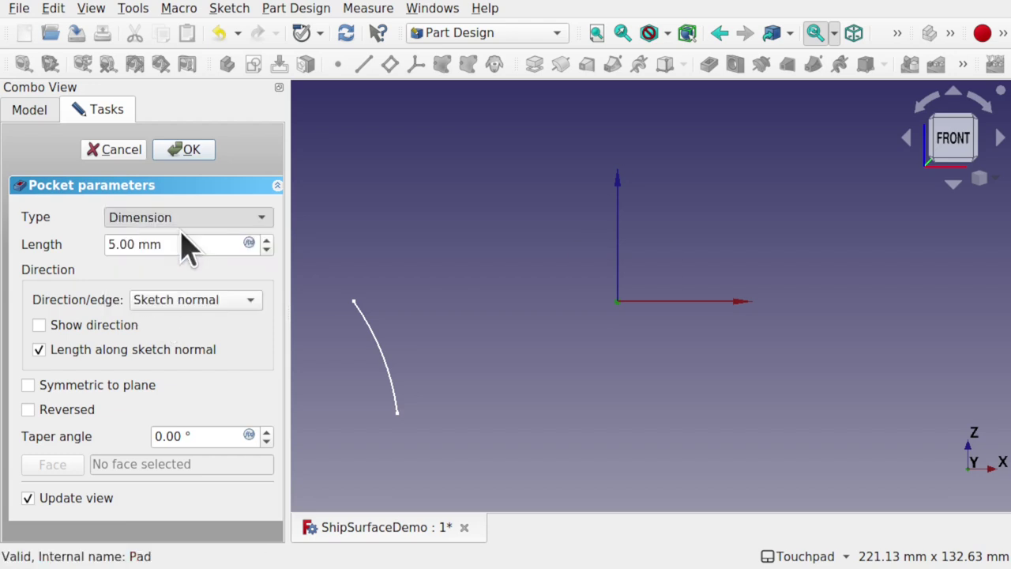
key(Down)
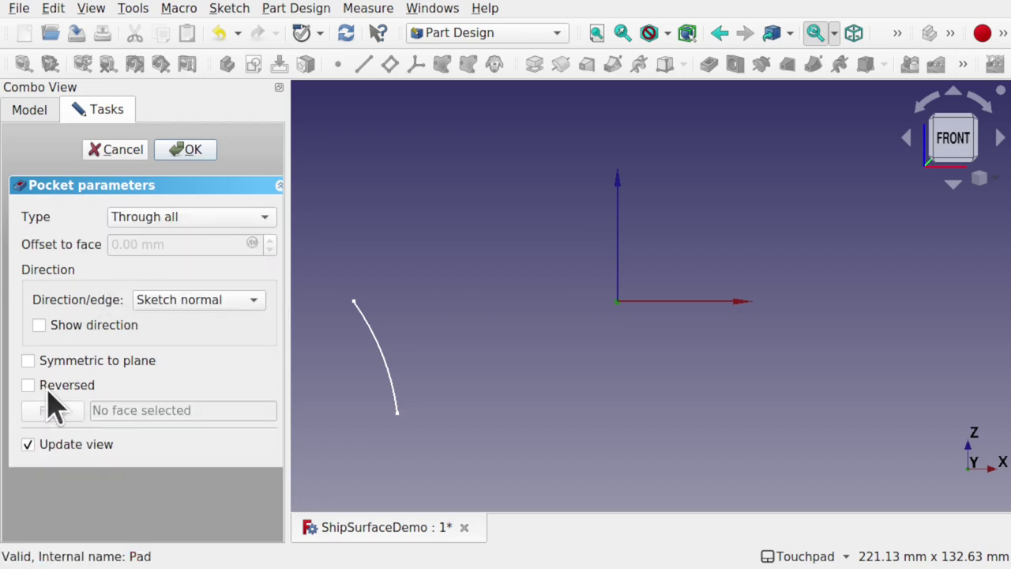
click(28, 361)
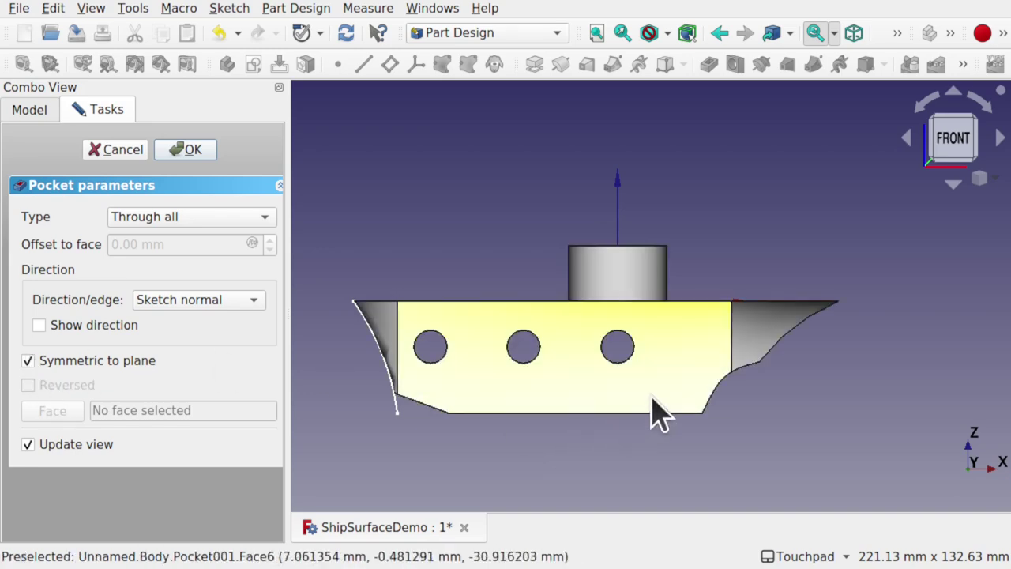
middle_drag(655, 415, 639, 364)
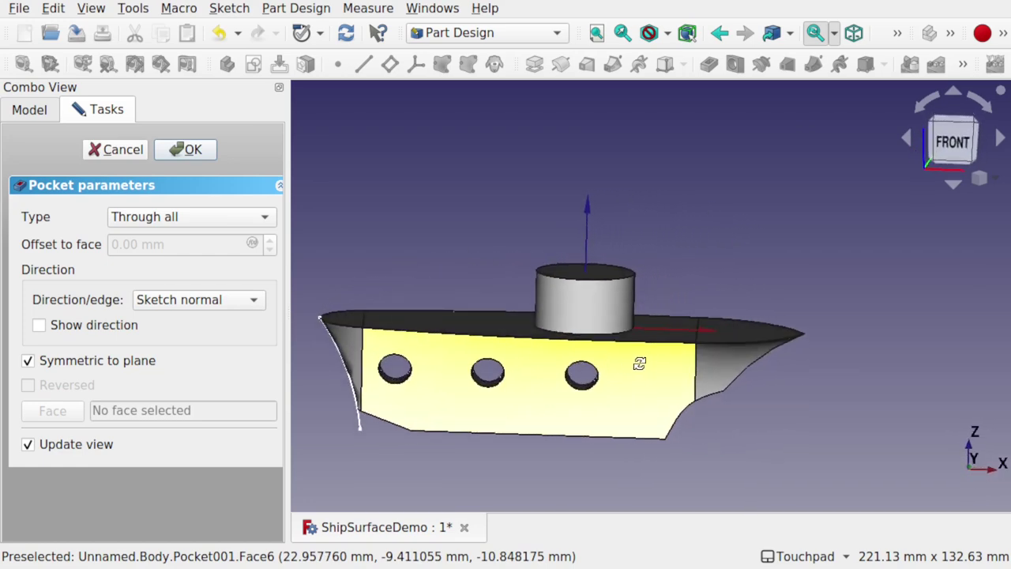
shift+drag(640, 363, 517, 313)
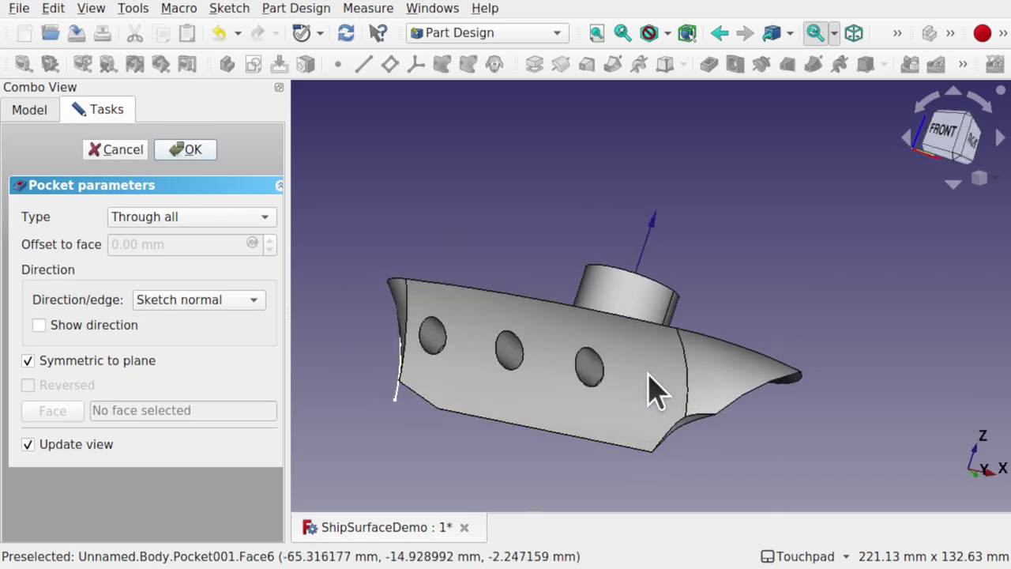
shift+drag(652, 356, 667, 330)
middle_drag(667, 330, 669, 356)
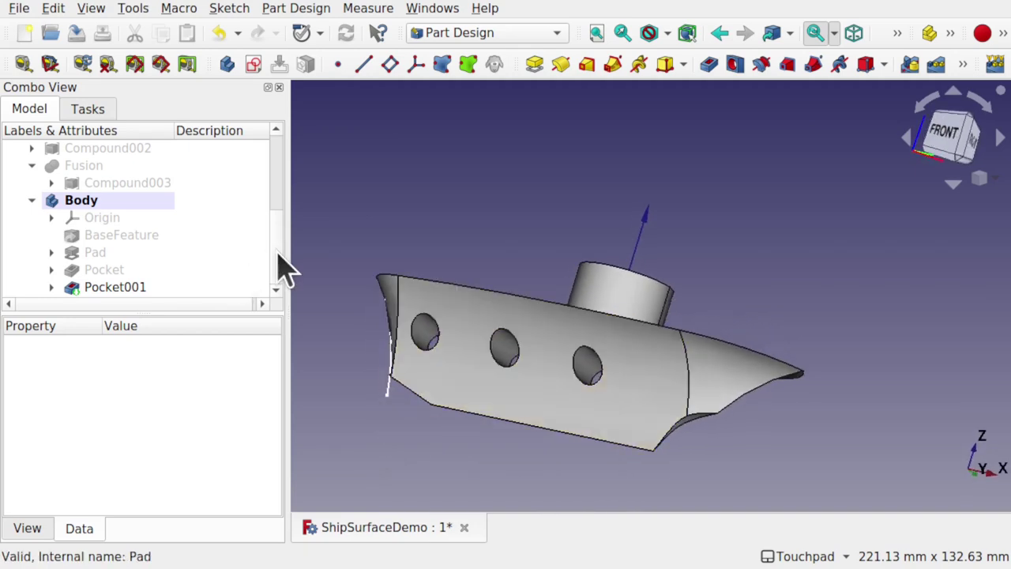
Step: Reopen the new pocket's sketch for editing and make Pocket001 visible behind it
click(51, 287)
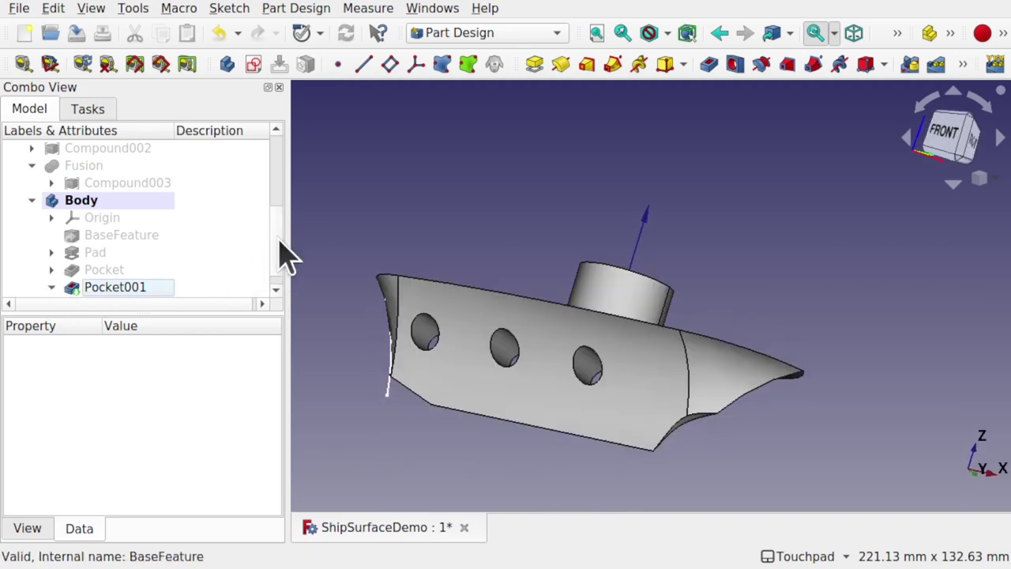
scroll(229, 276, down, 1)
double_click(158, 288)
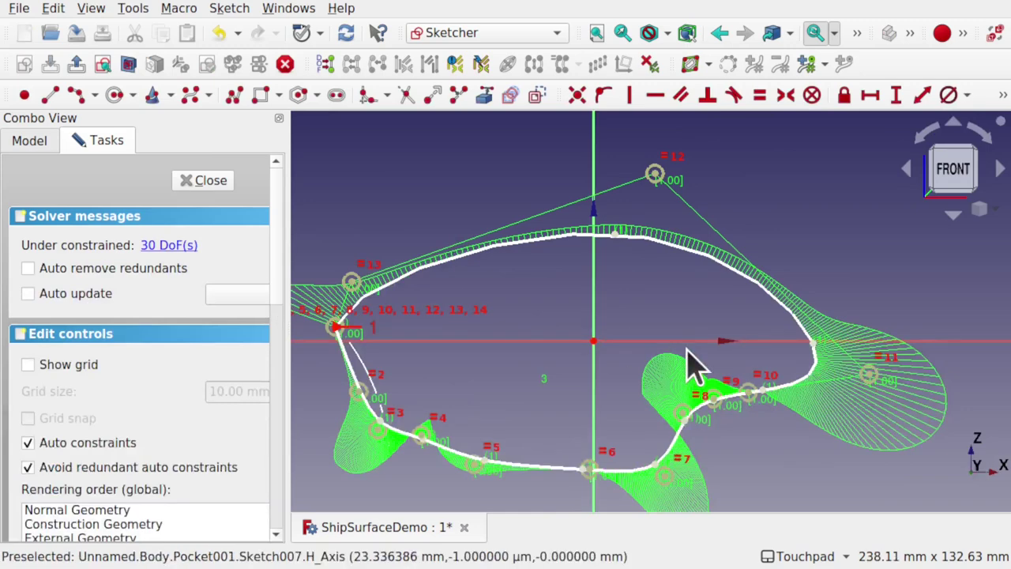
mouse_move(688, 361)
middle_down()
mouse_move(697, 294)
mouse_move(676, 290)
middle_up()
click(27, 143)
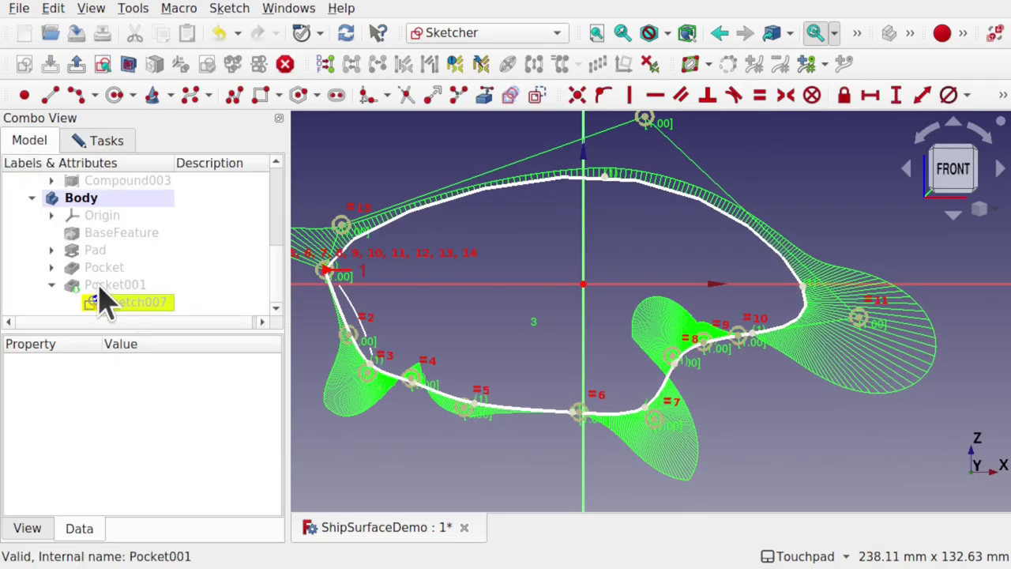
click(126, 286)
key(space)
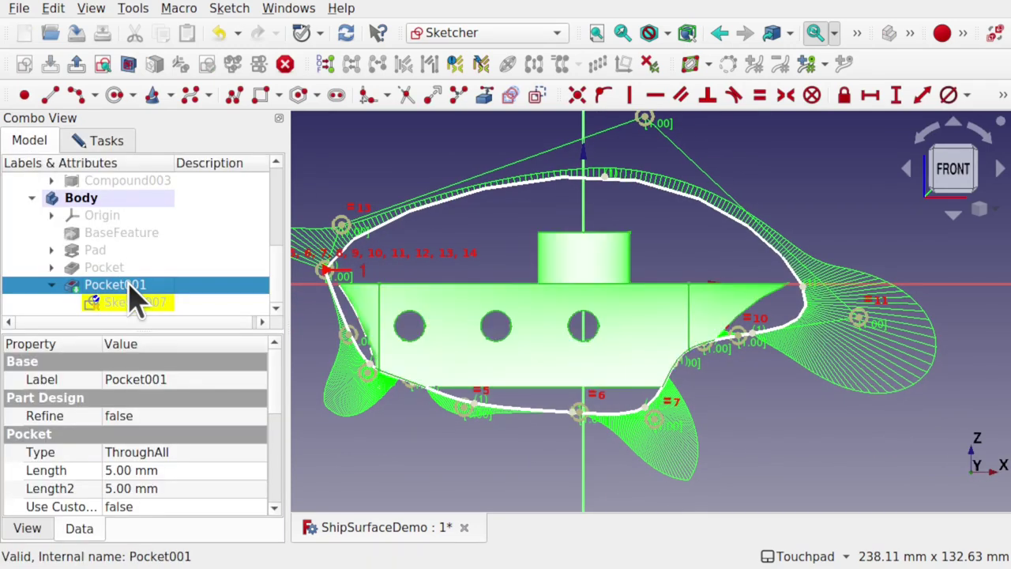
Step: Move B-spline control point 3 toward the bow and raise control point 4 into the lower stern, finish the sketch, and inspect the updated hull
scroll(691, 380, up, 2)
scroll(691, 380, down, 1)
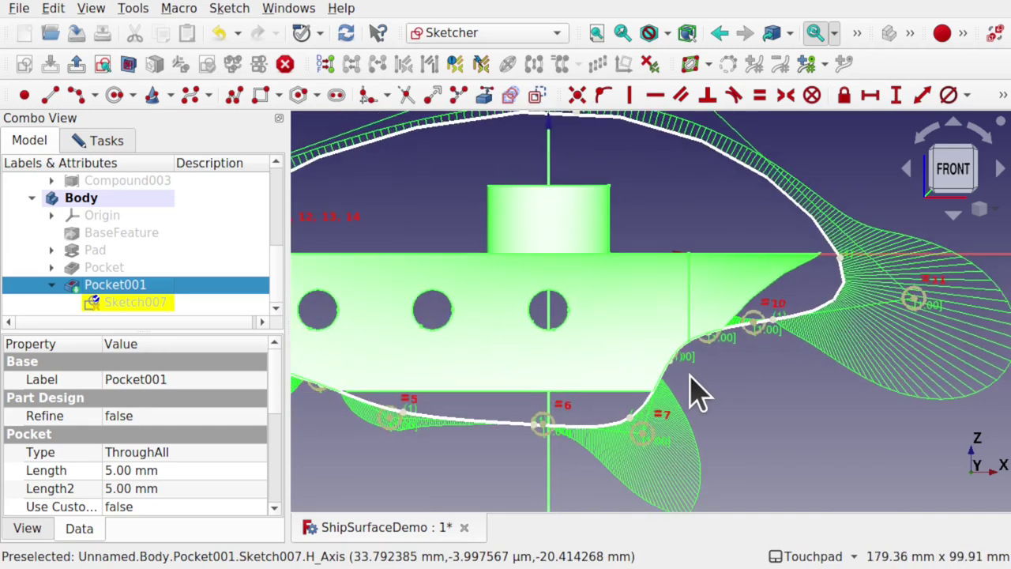
scroll(692, 379, up, 1)
middle_drag(706, 378, 834, 377)
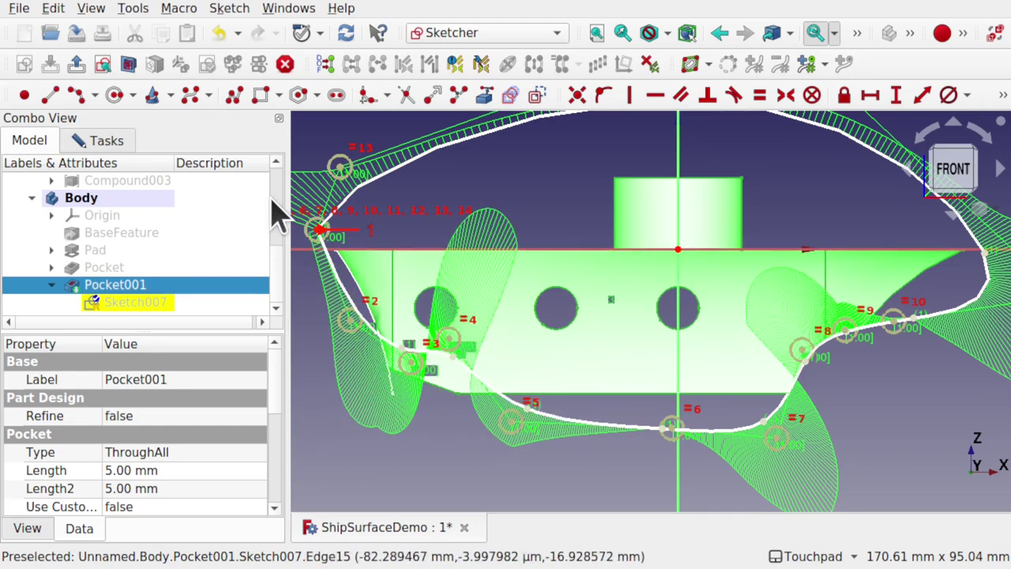
click(118, 142)
click(204, 180)
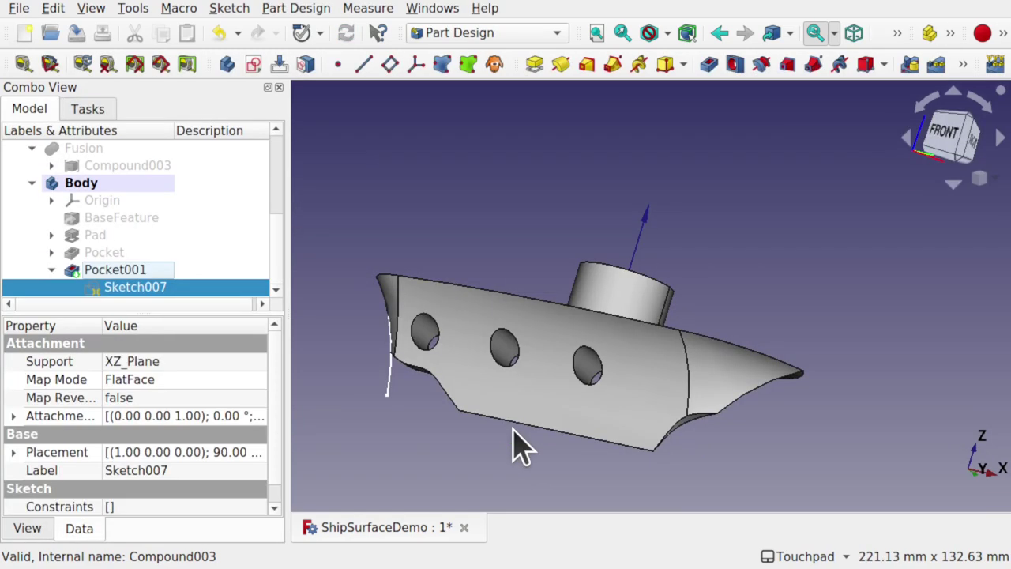
mouse_move(555, 362)
alt+mouse_down()
mouse_move(509, 392)
mouse_move(598, 406)
mouse_move(576, 373)
mouse_move(559, 380)
alt+mouse_up()
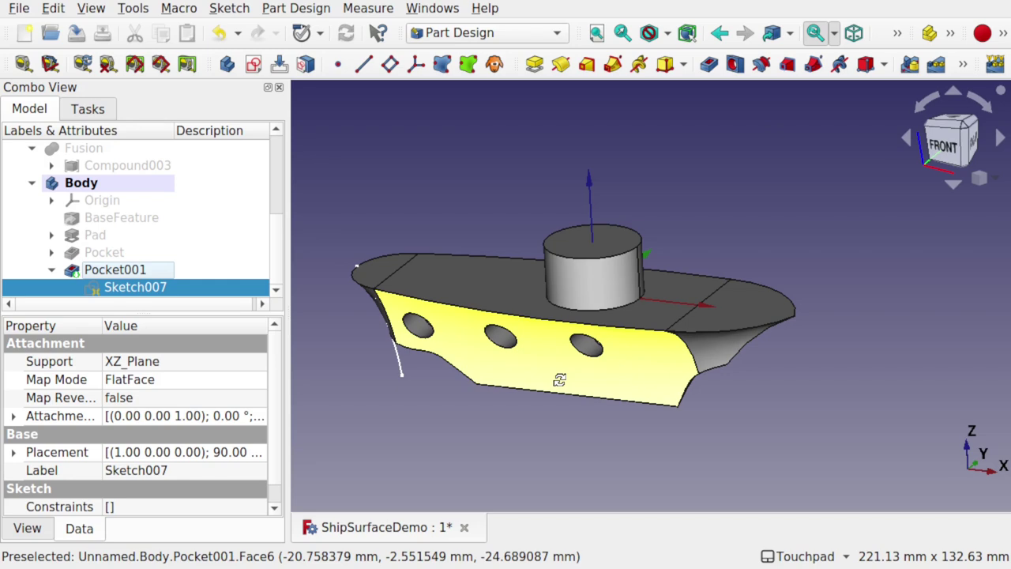
alt+drag(559, 380, 503, 363)
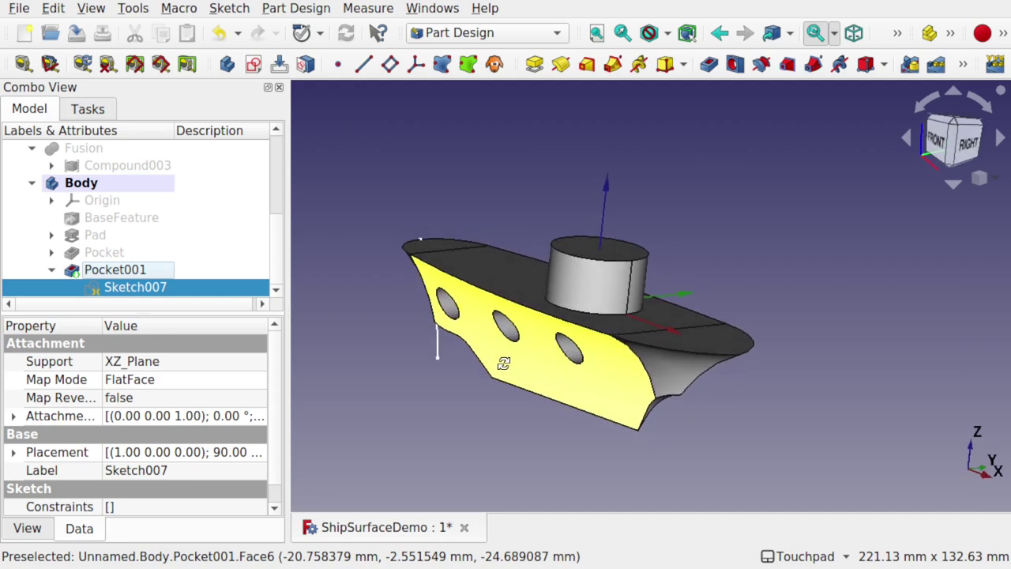